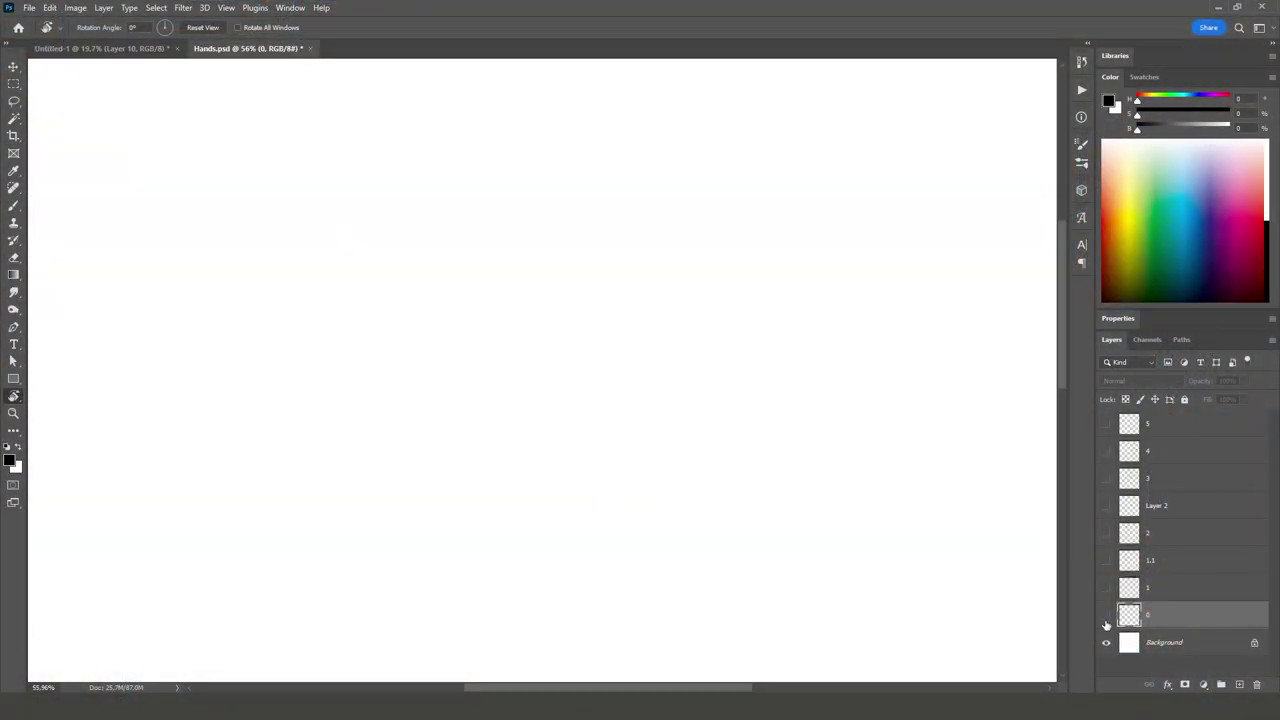
# Step: Preview the cube and box-hand layers, then hide the cubes and show revised layer 1.1
pyautogui.click(1106, 617)
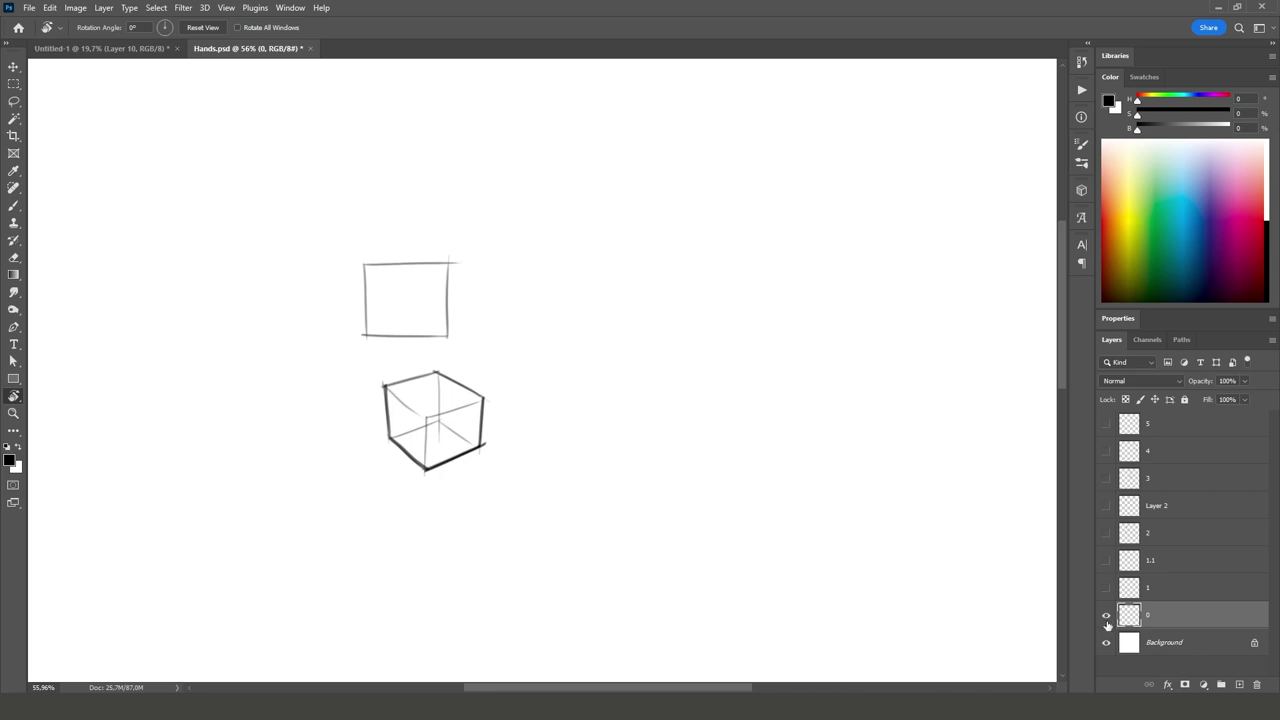
pyautogui.click(1106, 589)
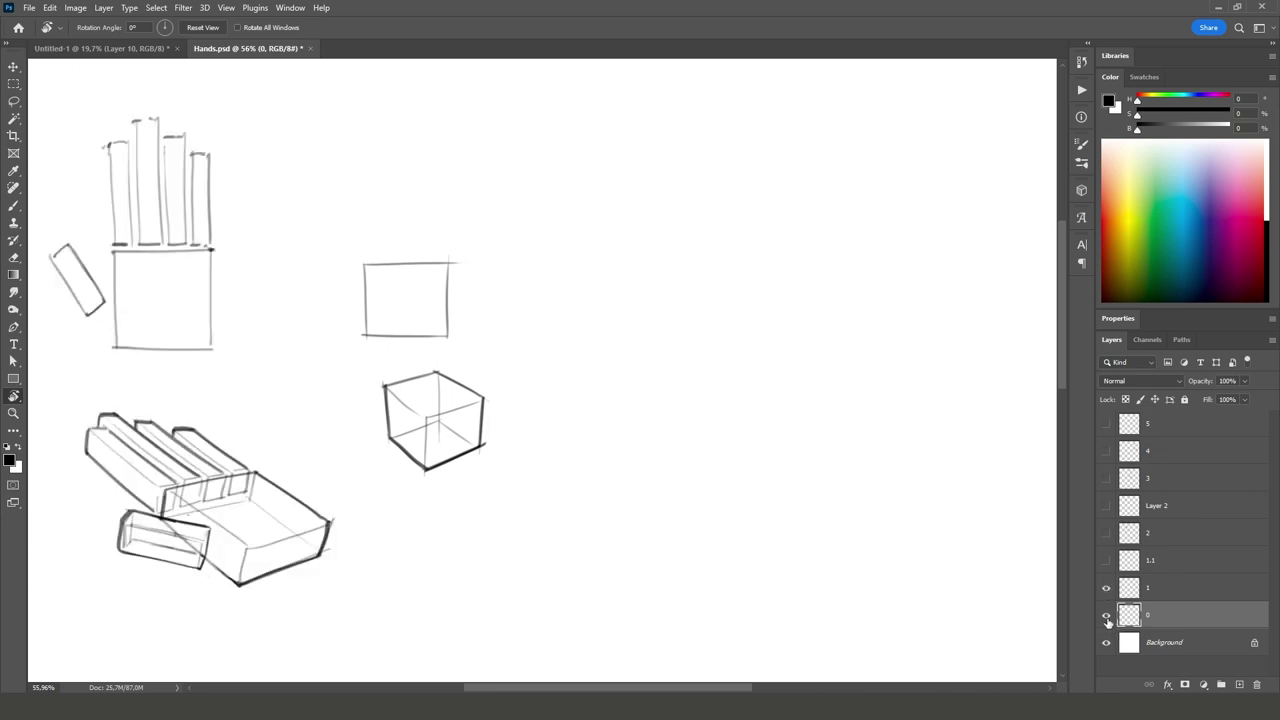
pyautogui.scroll(2, 506, 414)
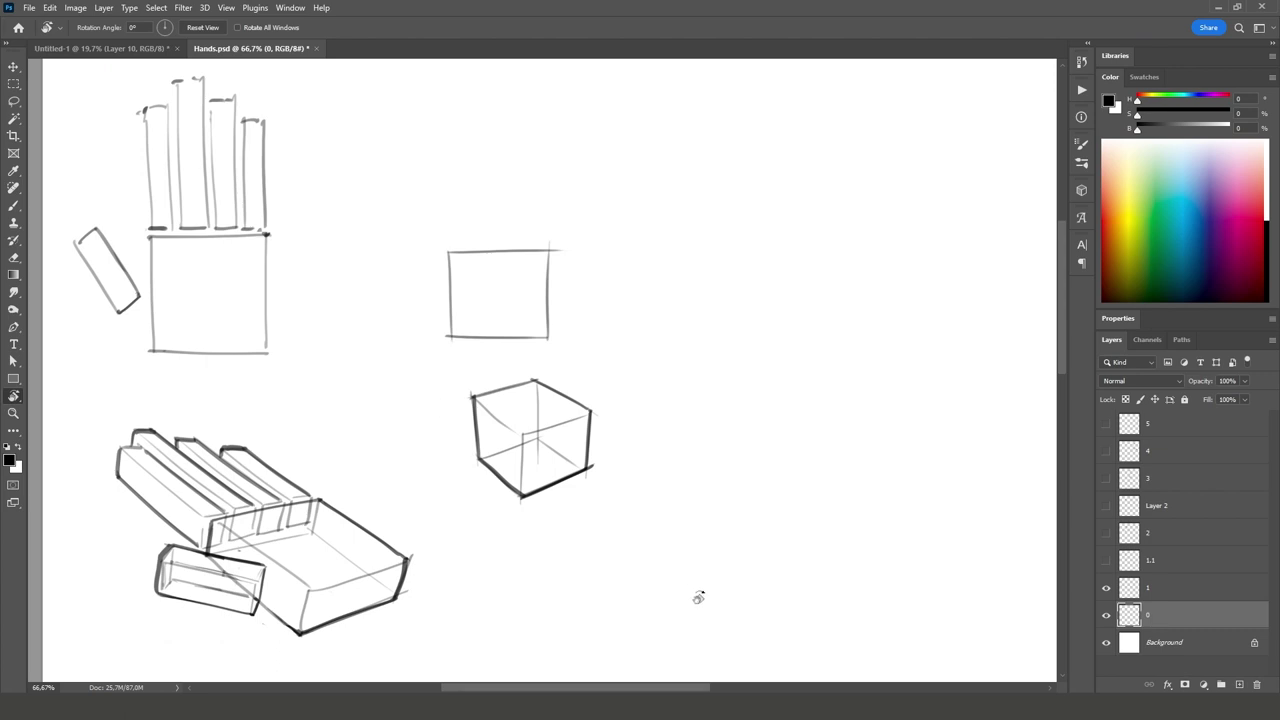
pyautogui.click(1106, 614)
pyautogui.click(1106, 587)
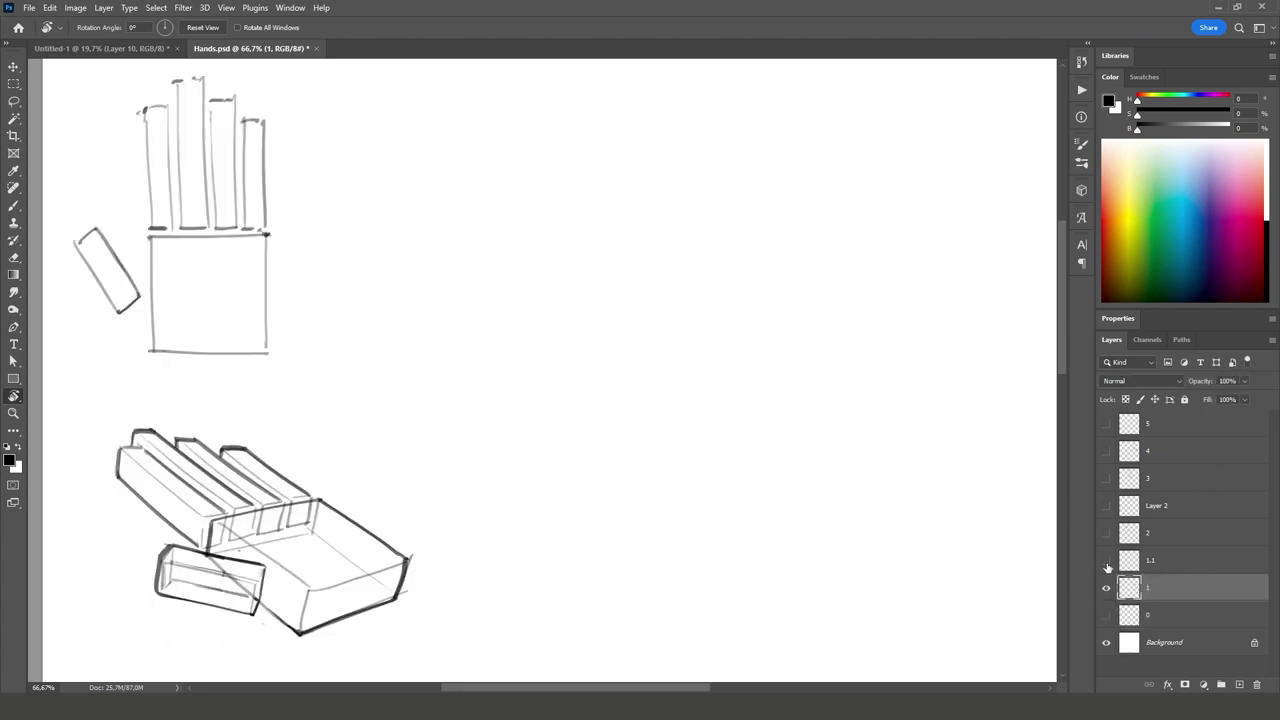
pyautogui.click(1106, 568)
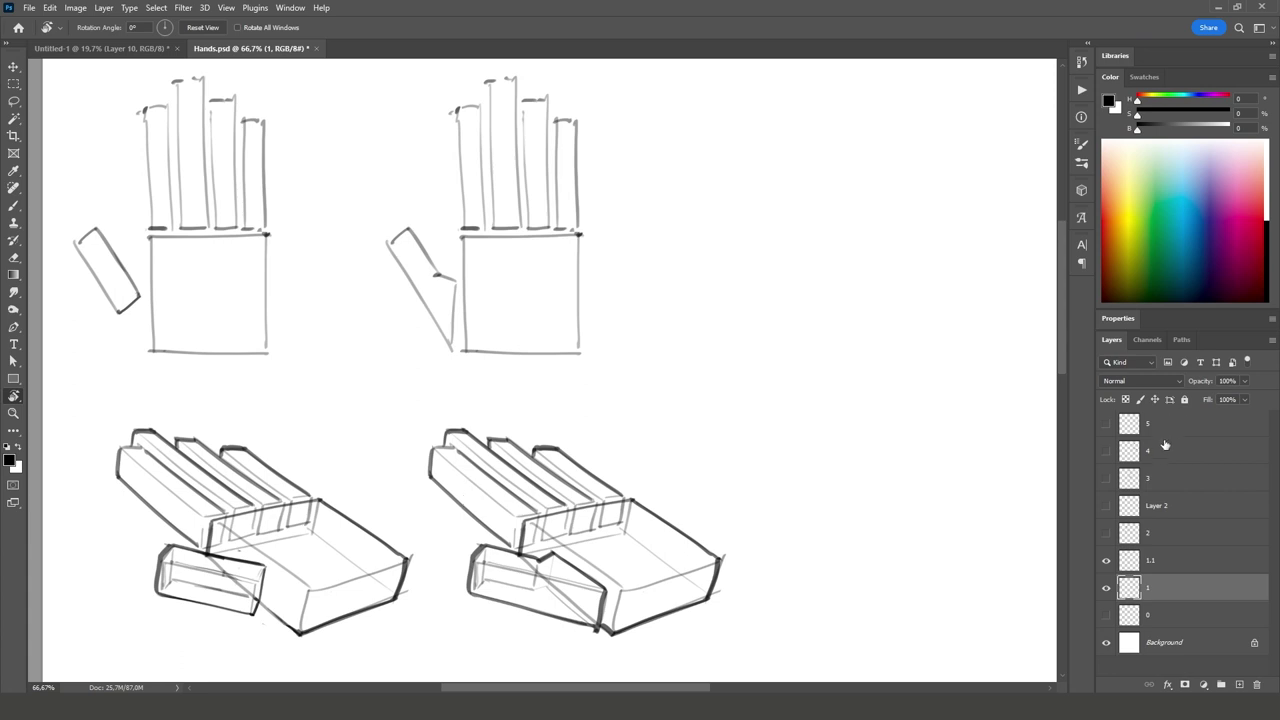
# Step: Move layer 1.1 onto the original sketches and hide layer 1
pyautogui.press('v')
pyautogui.click(1122, 562)
pyautogui.click(1106, 589)
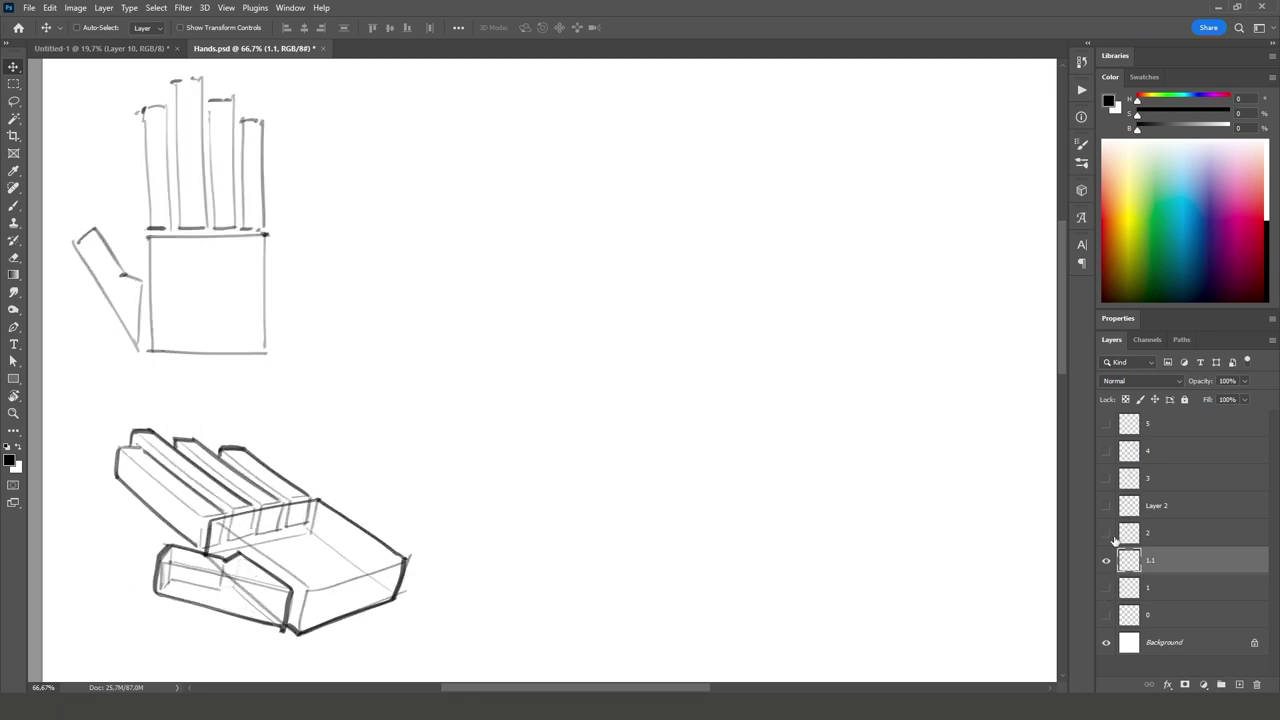
# Step: Show layer 2's mitten hand studies and make layer 2 active
pyautogui.click(1106, 533)
pyautogui.click(1150, 538)
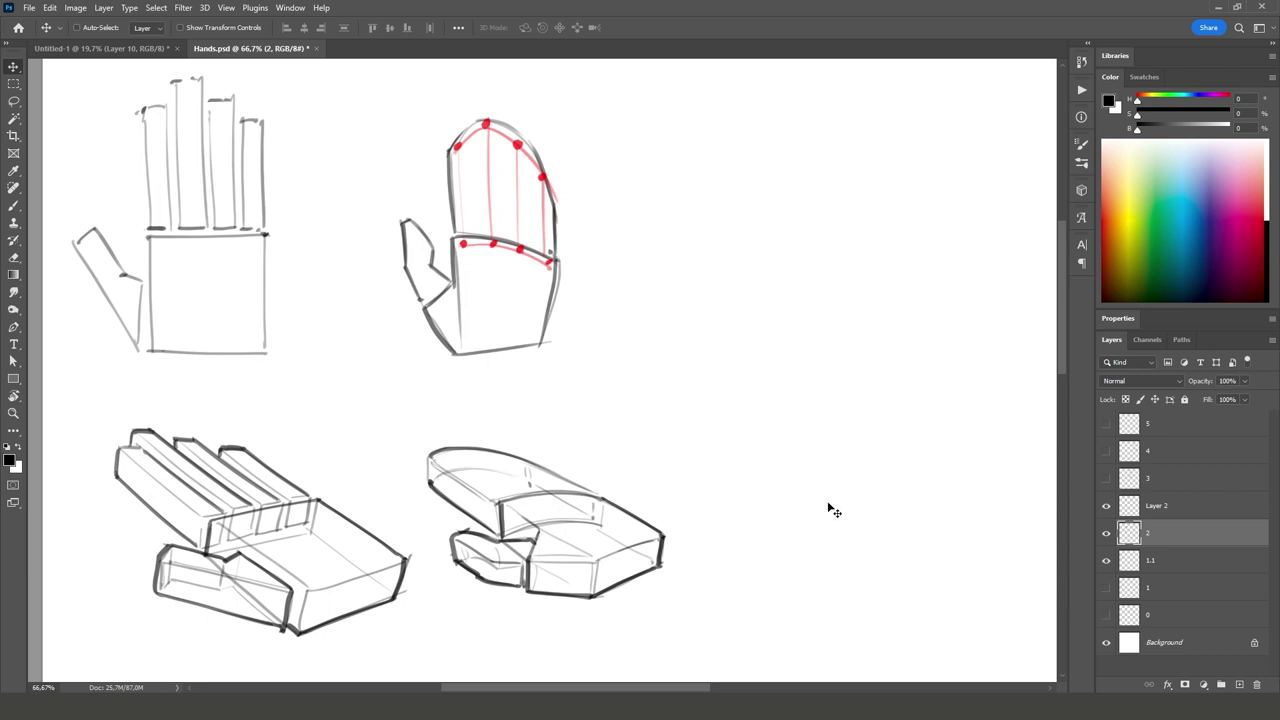
# Step: On a new layer, brush a mitten's box outline right of the earlier studies
pyautogui.click(1162, 509)
pyautogui.click(1239, 684)
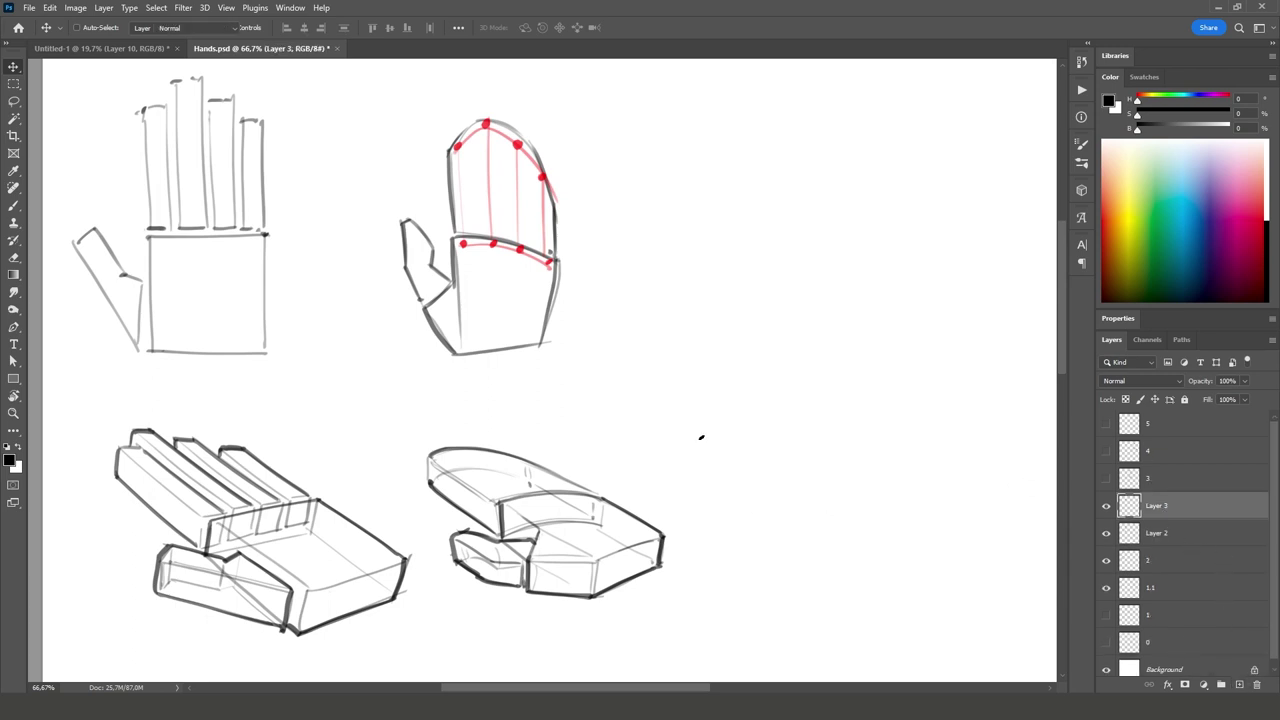
pyautogui.press('b')
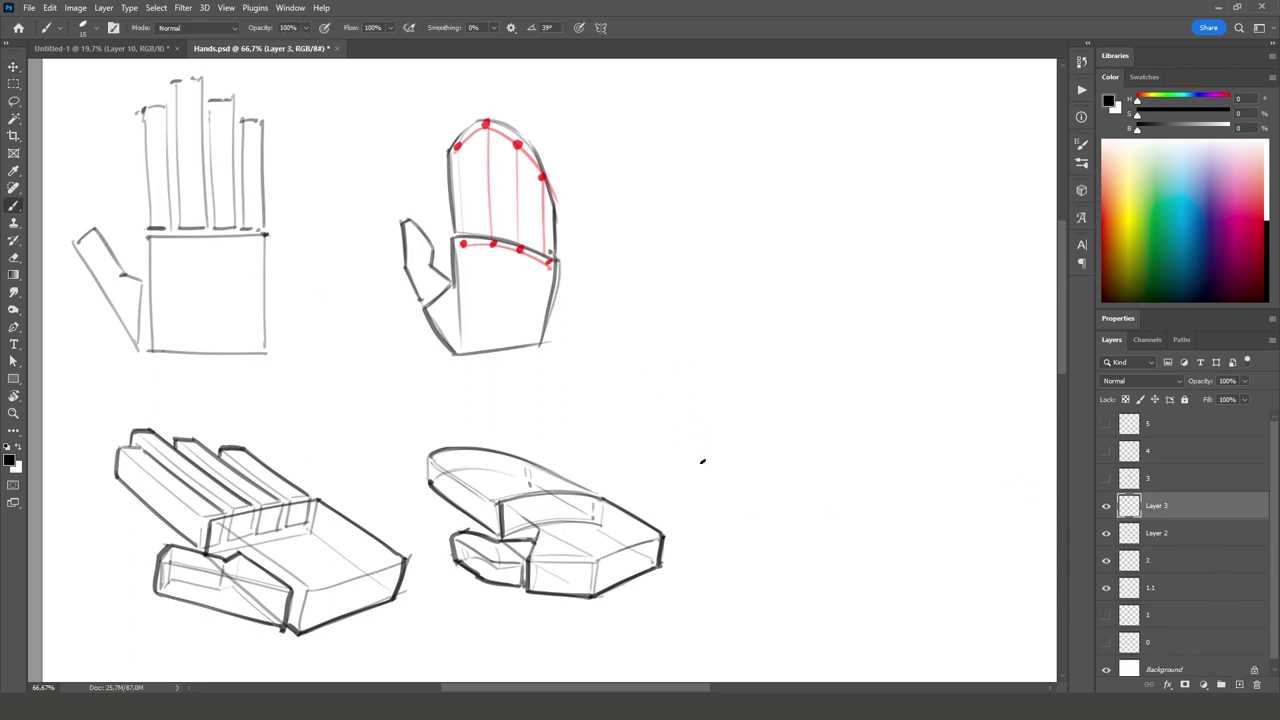
pyautogui.moveTo(639, 399); pyautogui.dragTo(722, 488)
pyautogui.moveTo(830, 411); pyautogui.dragTo(724, 480)
pyautogui.moveTo(634, 387)
pyautogui.mouseDown()
pyautogui.moveTo(731, 345)
pyautogui.moveTo(794, 407)
pyautogui.mouseUp()
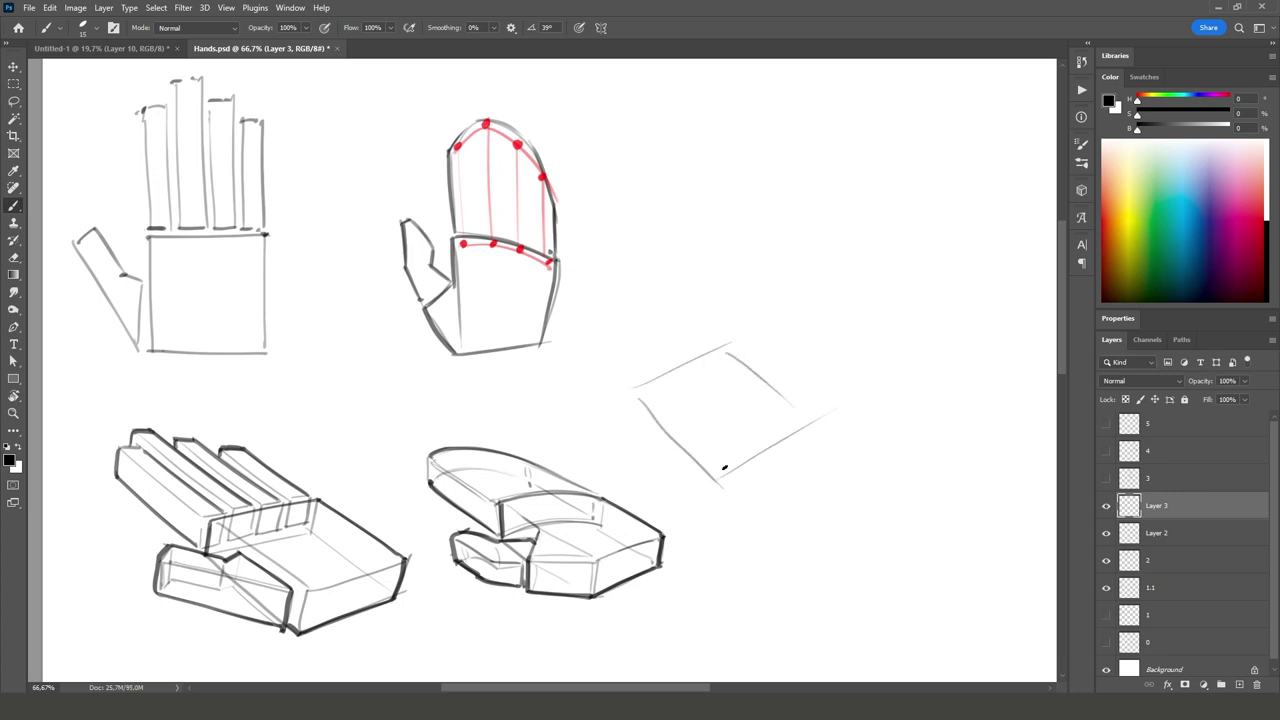
pyautogui.moveTo(635, 413); pyautogui.dragTo(714, 475)
pyautogui.moveTo(636, 424)
pyautogui.mouseDown()
pyautogui.moveTo(701, 495)
pyautogui.moveTo(837, 433)
pyautogui.mouseUp()
pyautogui.scroll(5, 811, 580)
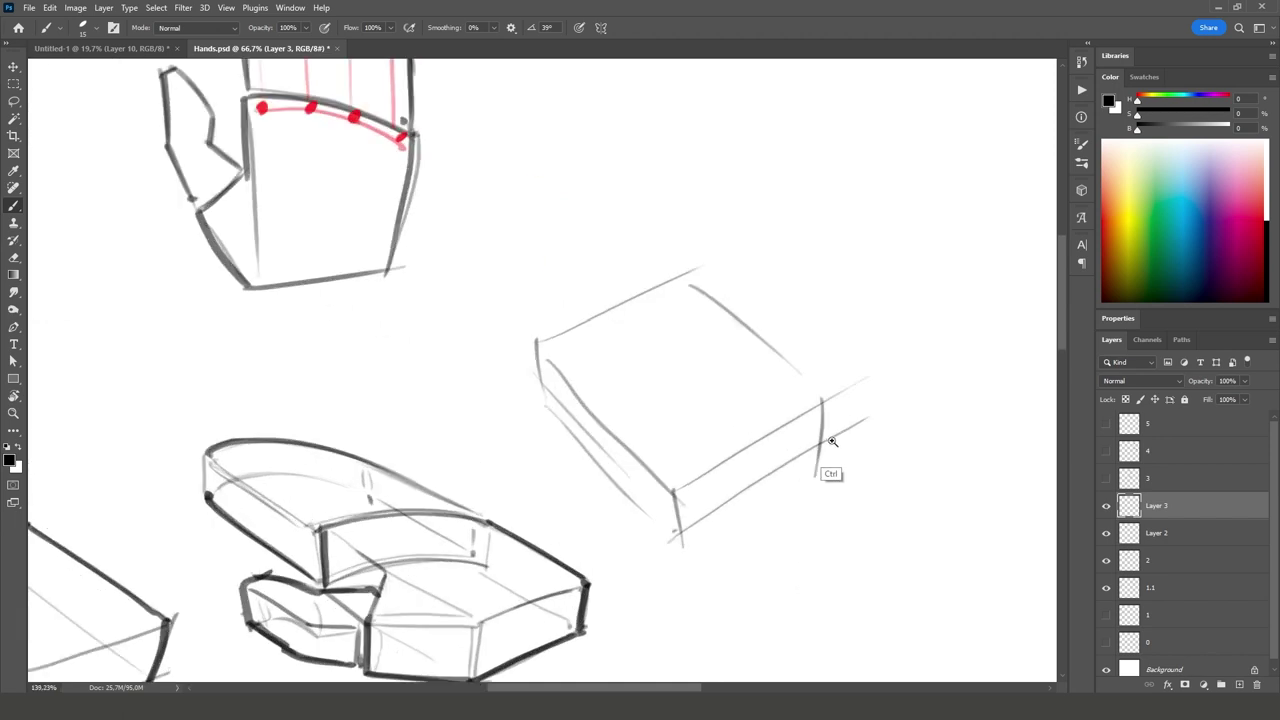
pyautogui.moveTo(637, 497); pyautogui.dragTo(851, 371)
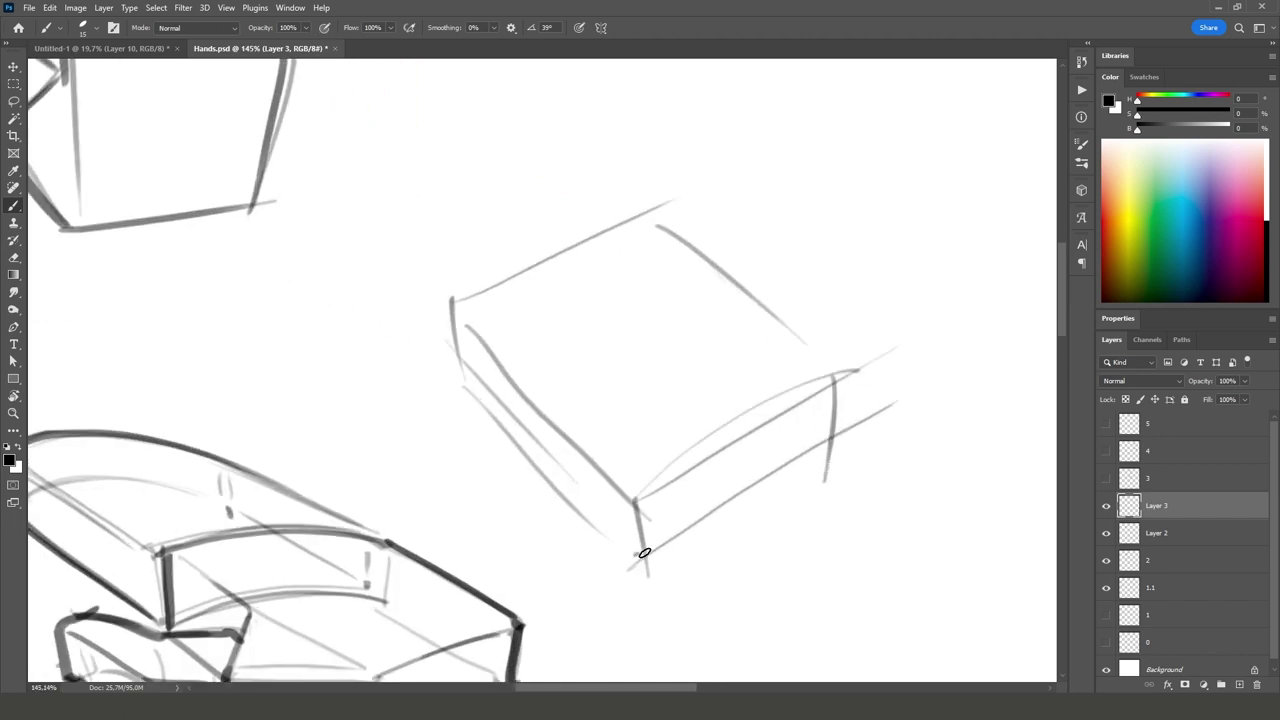
pyautogui.moveTo(644, 553)
pyautogui.mouseDown()
pyautogui.moveTo(836, 422)
pyautogui.moveTo(827, 377)
pyautogui.mouseUp()
# Step: Arc a rounded top over the box and ink its edges darker
pyautogui.moveTo(511, 371); pyautogui.dragTo(747, 320)
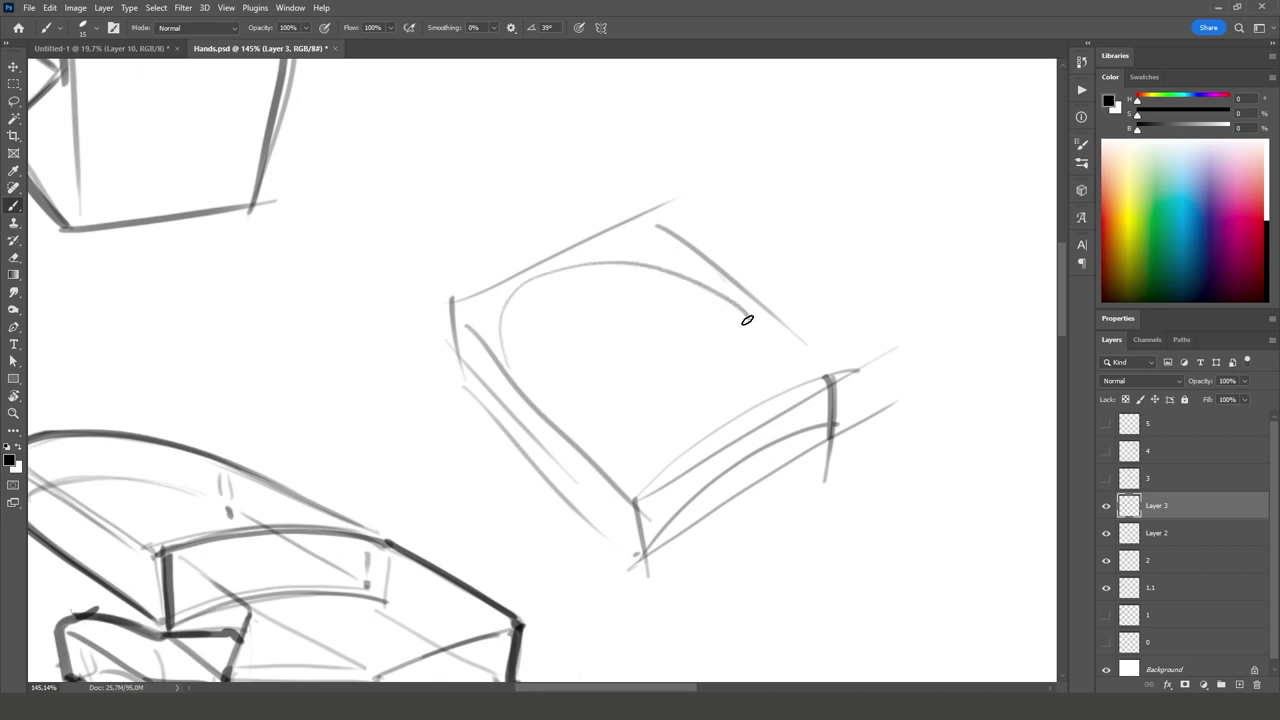
pyautogui.hotkey('ctrl', 'z')
pyautogui.moveTo(509, 277); pyautogui.dragTo(760, 318)
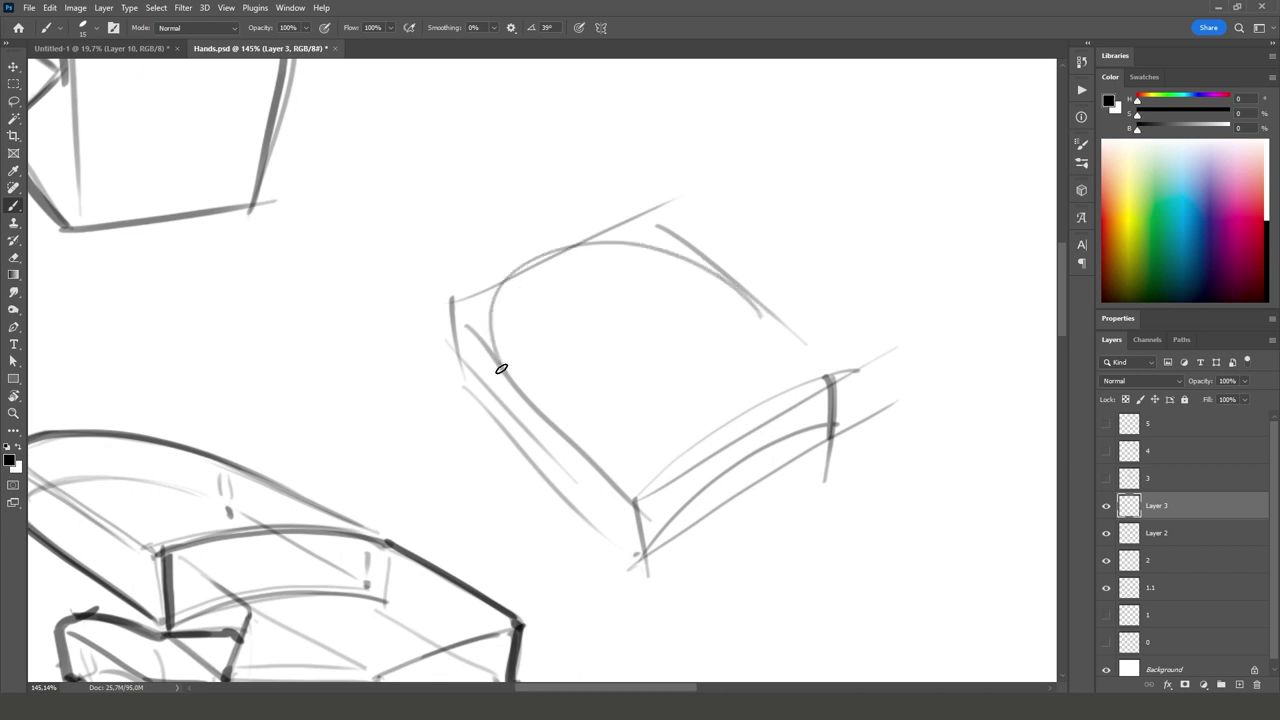
pyautogui.moveTo(501, 369)
pyautogui.mouseDown()
pyautogui.moveTo(520, 420)
pyautogui.moveTo(720, 326)
pyautogui.moveTo(752, 340)
pyautogui.mouseUp()
pyautogui.moveTo(731, 286); pyautogui.dragTo(737, 316)
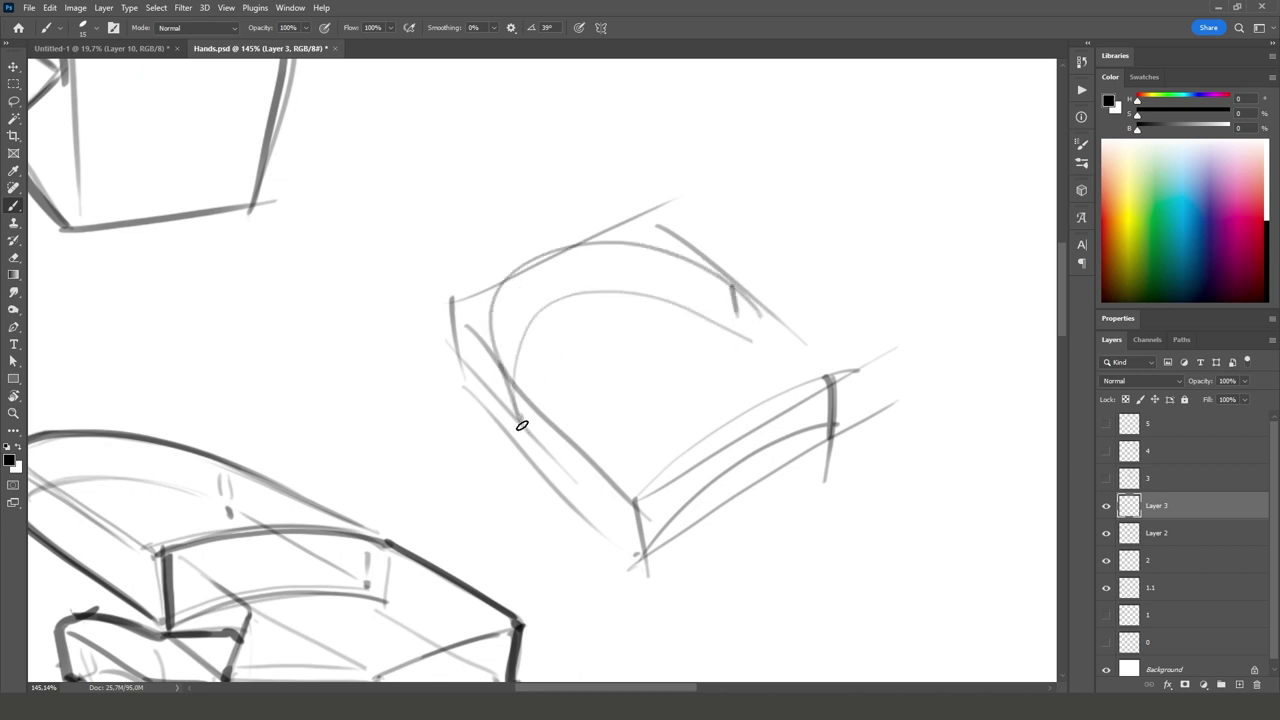
pyautogui.moveTo(521, 425); pyautogui.dragTo(639, 554)
pyautogui.moveTo(521, 434)
pyautogui.mouseDown()
pyautogui.moveTo(648, 553)
pyautogui.moveTo(830, 434)
pyautogui.mouseUp()
pyautogui.hotkey('ctrl', 'z')
pyautogui.moveTo(641, 558); pyautogui.dragTo(834, 430)
pyautogui.moveTo(677, 527)
pyautogui.mouseDown()
pyautogui.moveTo(790, 456)
pyautogui.moveTo(830, 366)
pyautogui.mouseUp()
pyautogui.moveTo(517, 422)
pyautogui.mouseDown()
pyautogui.moveTo(488, 326)
pyautogui.moveTo(735, 286)
pyautogui.moveTo(830, 368)
pyautogui.mouseUp()
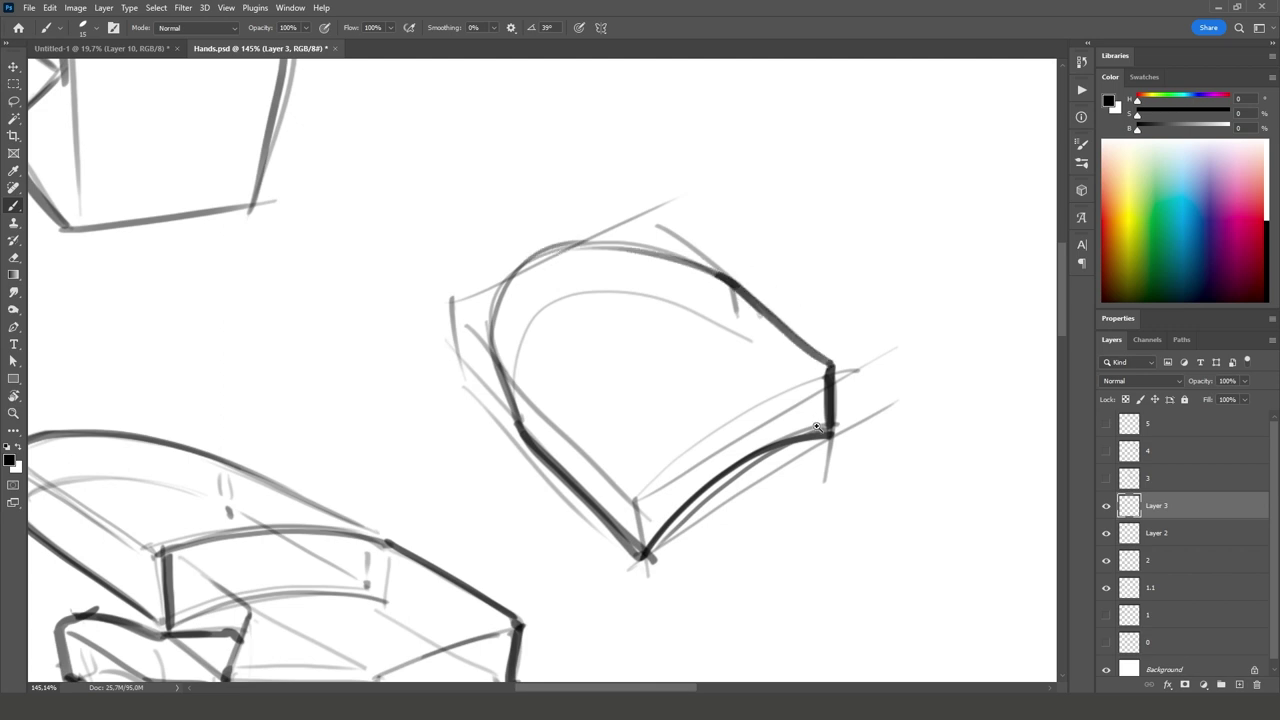
pyautogui.scroll(-3, 790, 526)
pyautogui.scroll(1, 669, 400)
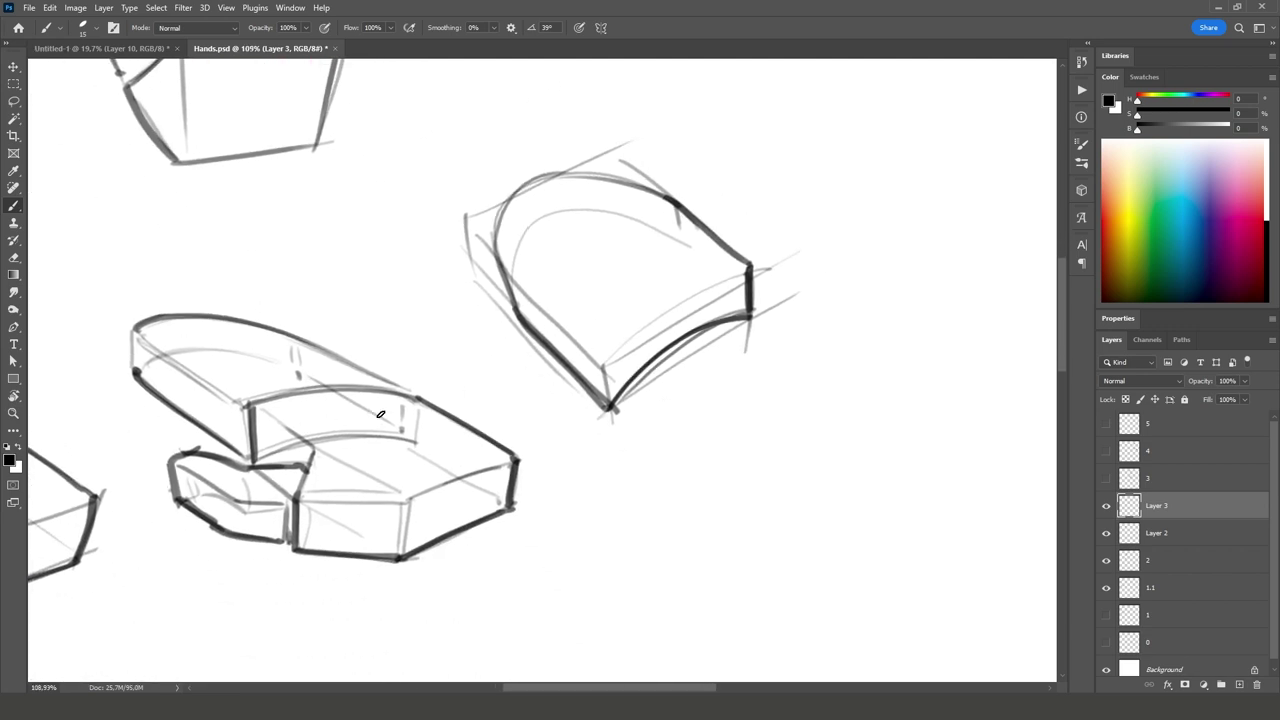
# Step: Sketch the thumb block's top edge and side beneath the box
pyautogui.moveTo(604, 366)
pyautogui.mouseDown()
pyautogui.moveTo(690, 293)
pyautogui.moveTo(746, 268)
pyautogui.mouseUp()
pyautogui.moveTo(617, 361); pyautogui.dragTo(750, 273)
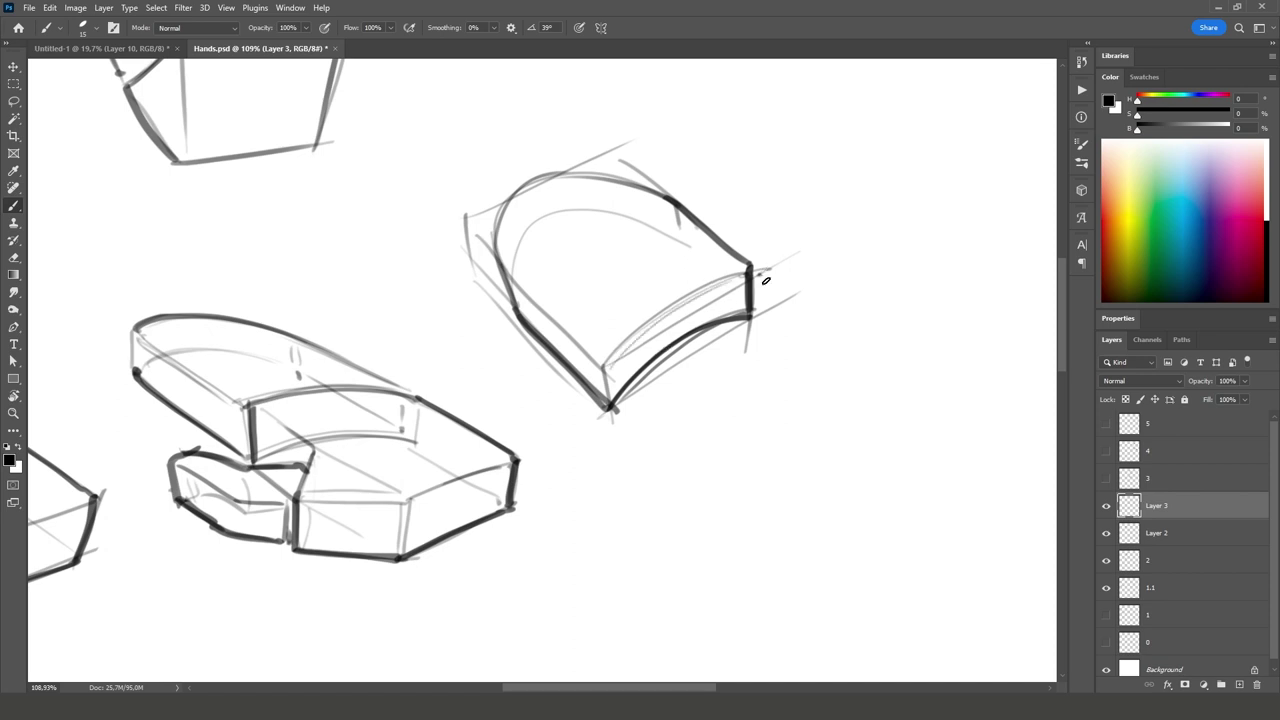
pyautogui.moveTo(606, 372); pyautogui.dragTo(686, 446)
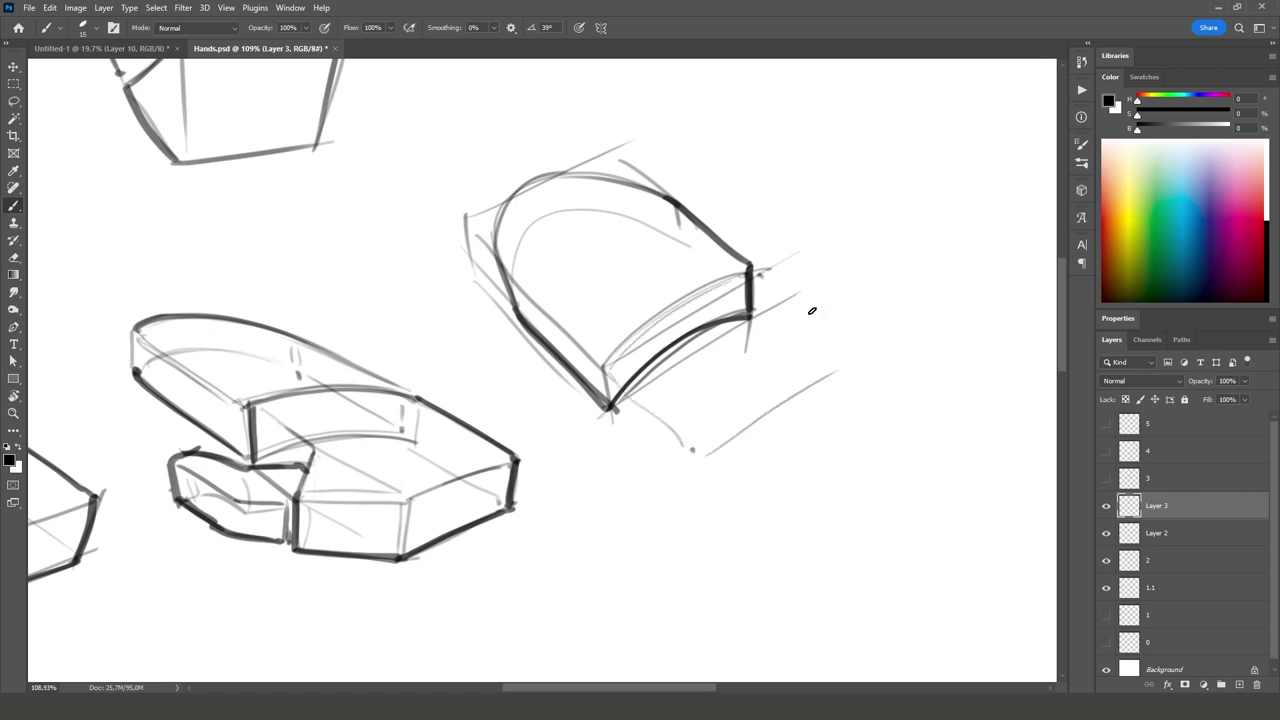
pyautogui.scroll(-3, 807, 499)
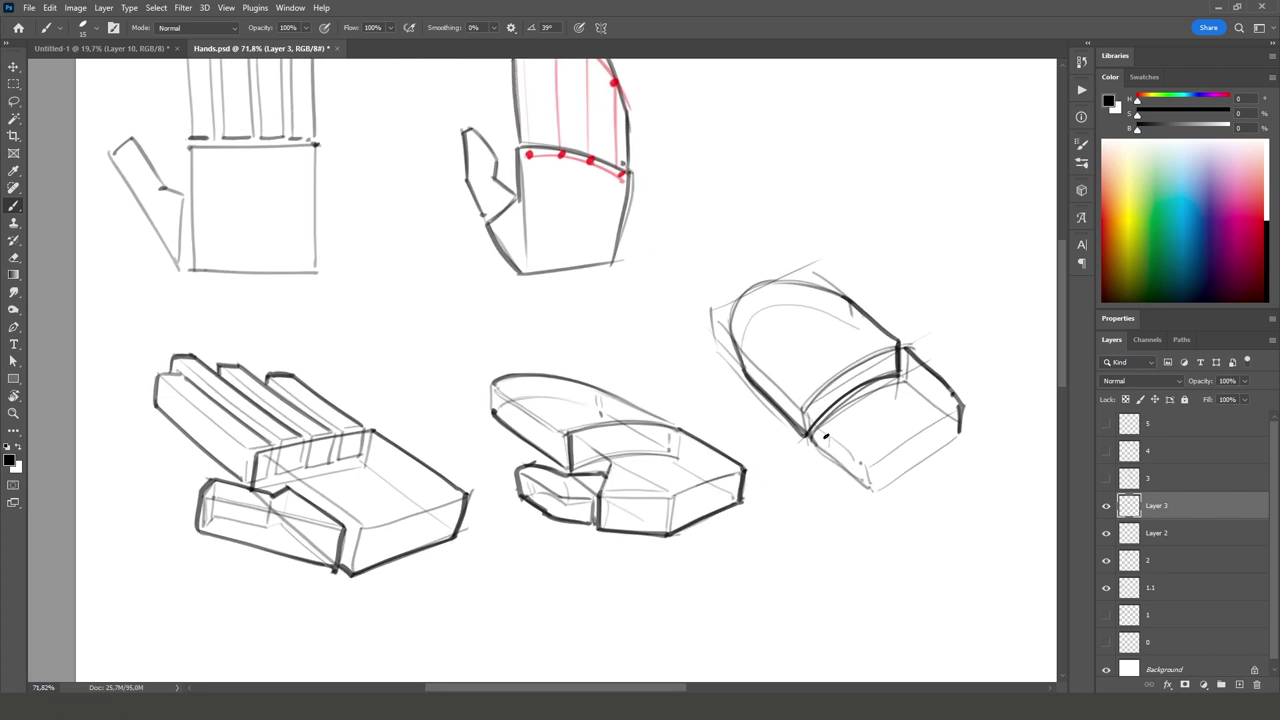
pyautogui.scroll(3, 949, 489)
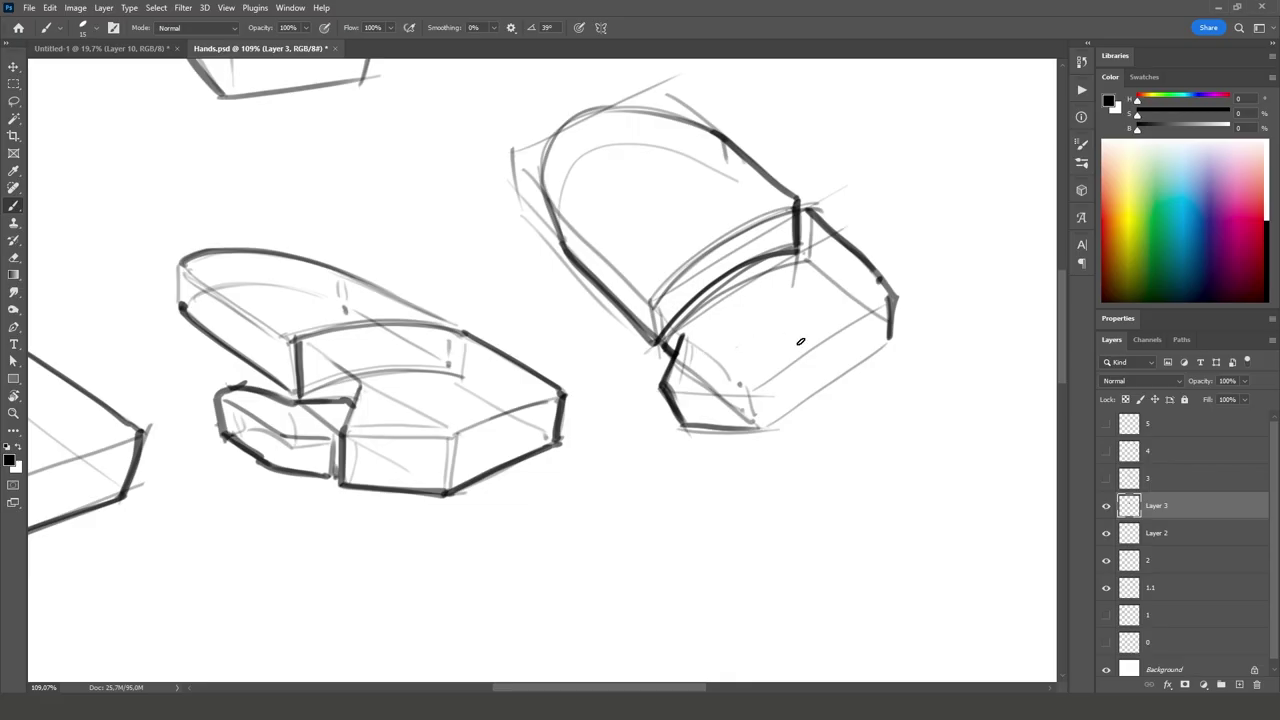
# Step: Add a dark line across the lower block, then trace the thumb and block edge in red
pyautogui.moveTo(758, 392); pyautogui.dragTo(884, 308)
pyautogui.click(1228, 128)
pyautogui.moveTo(687, 340)
pyautogui.mouseDown()
pyautogui.moveTo(661, 393)
pyautogui.moveTo(767, 390)
pyautogui.moveTo(740, 367)
pyautogui.mouseUp()
pyautogui.moveTo(662, 391); pyautogui.dragTo(766, 430)
pyautogui.moveTo(759, 385); pyautogui.dragTo(754, 420)
pyautogui.moveTo(762, 425); pyautogui.dragTo(905, 319)
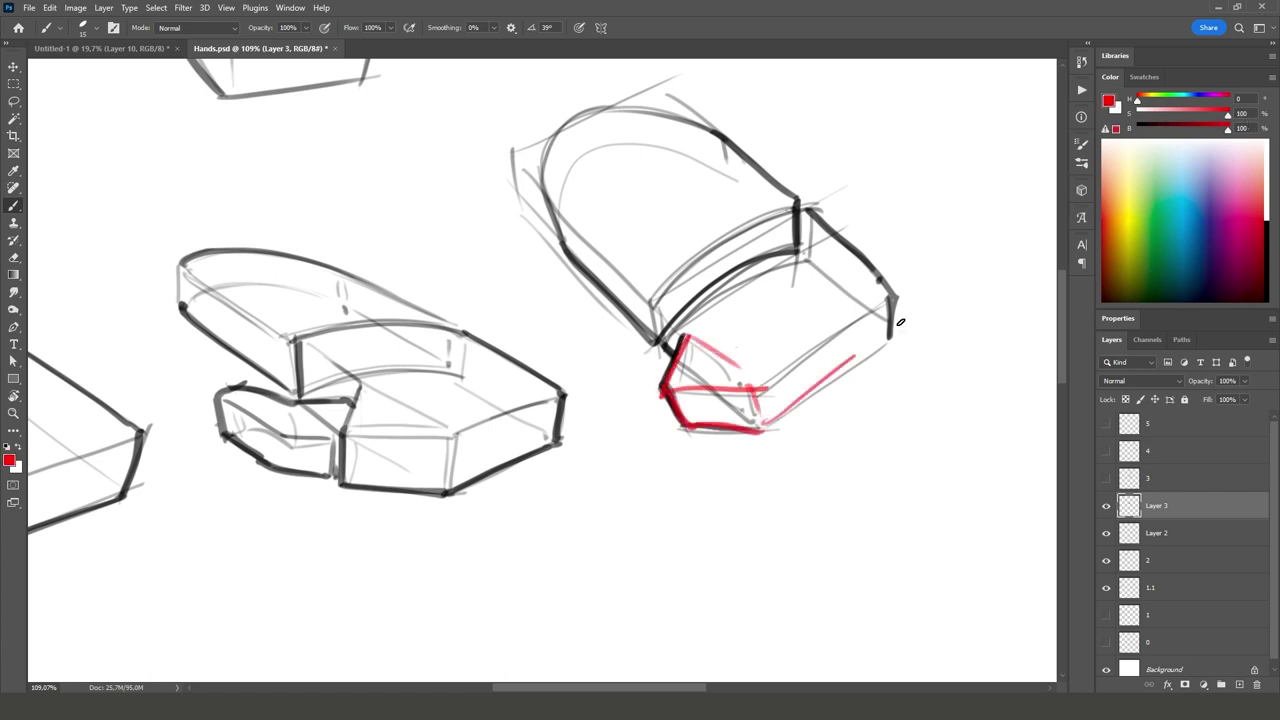
pyautogui.scroll(-3, 735, 443)
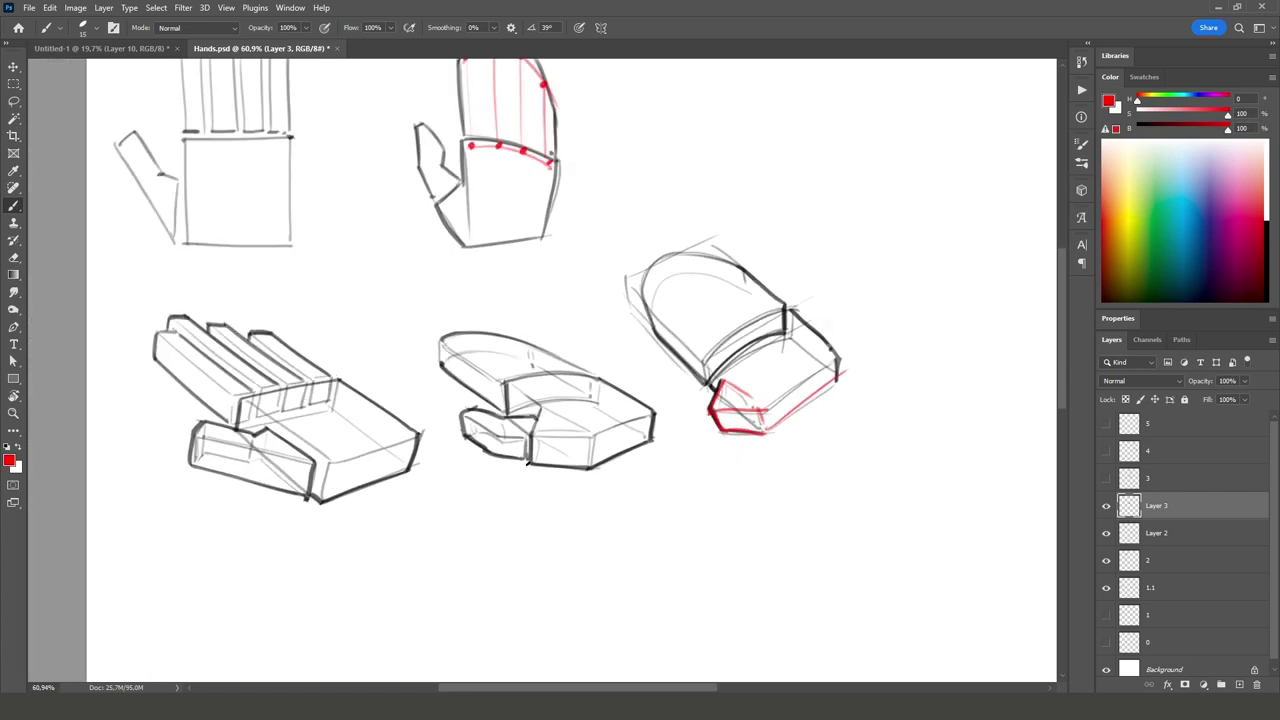
# Step: Add a red thumb contour and fingertip top edge, then shift the red sketch down-left
pyautogui.moveTo(661, 392); pyautogui.dragTo(710, 395)
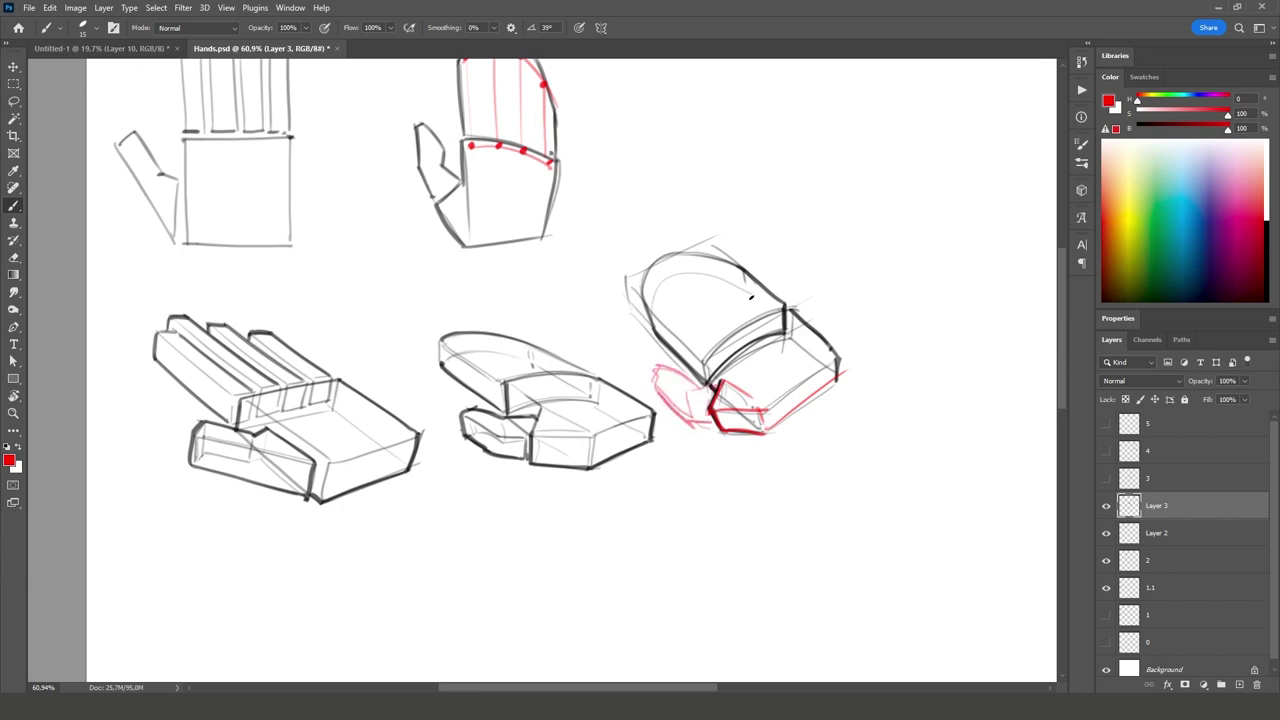
pyautogui.moveTo(792, 302)
pyautogui.mouseDown()
pyautogui.moveTo(698, 364)
pyautogui.moveTo(636, 298)
pyautogui.moveTo(763, 288)
pyautogui.mouseUp()
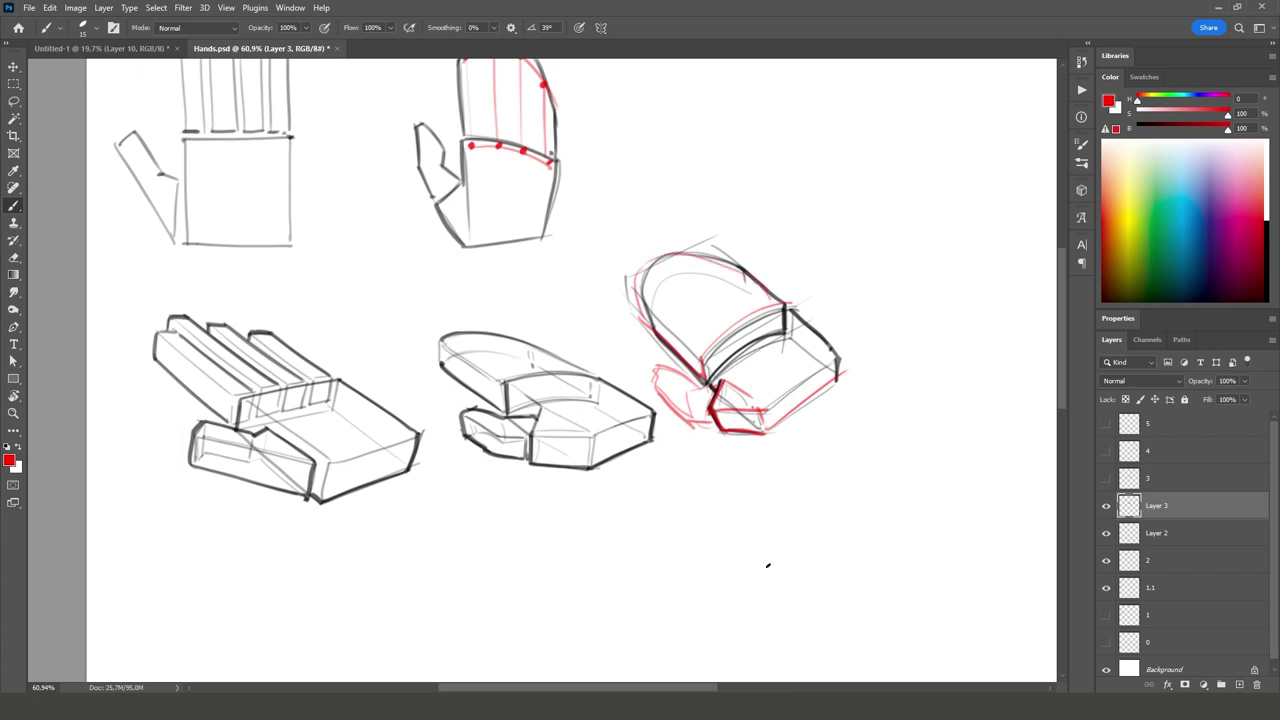
pyautogui.click(1106, 507)
pyautogui.moveTo(736, 340); pyautogui.dragTo(536, 584)
pyautogui.click(1106, 478)
pyautogui.moveTo(920, 295)
pyautogui.mouseDown()
pyautogui.moveTo(765, 412)
pyautogui.moveTo(733, 484)
pyautogui.mouseUp()
pyautogui.hotkey('ctrl', ']')
pyautogui.press('b')
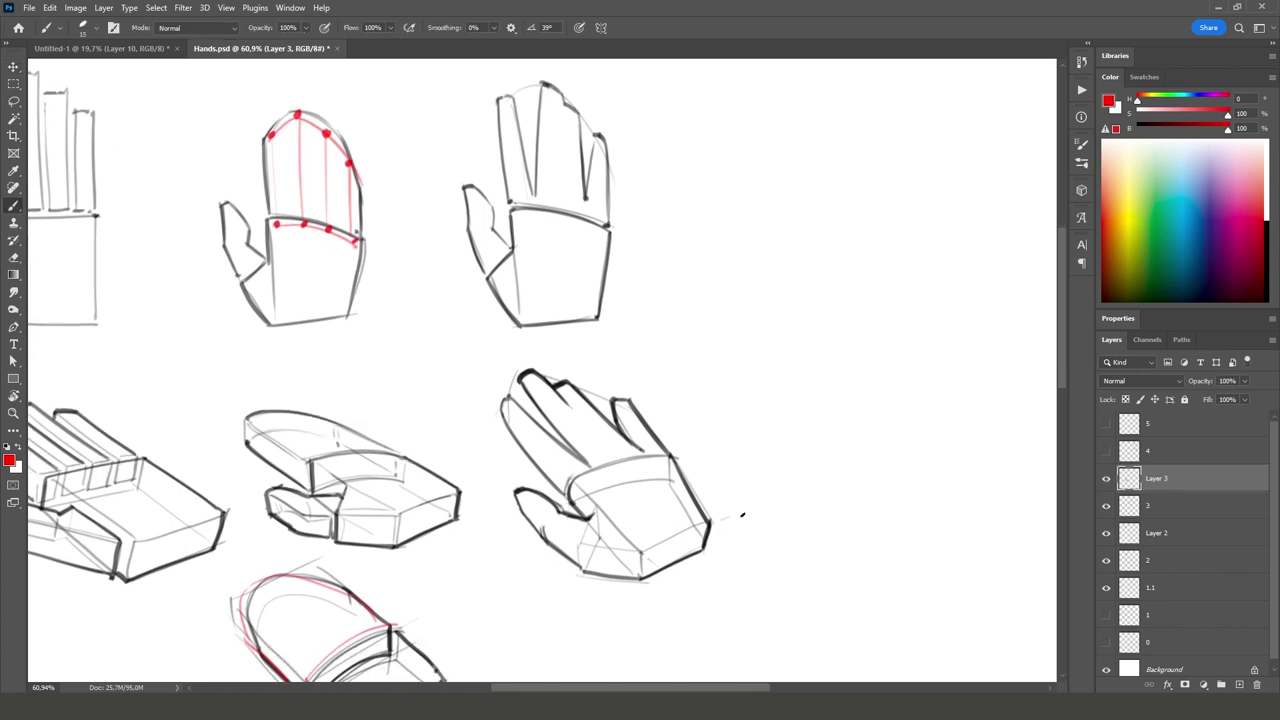
pyautogui.moveTo(758, 491); pyautogui.dragTo(646, 454)
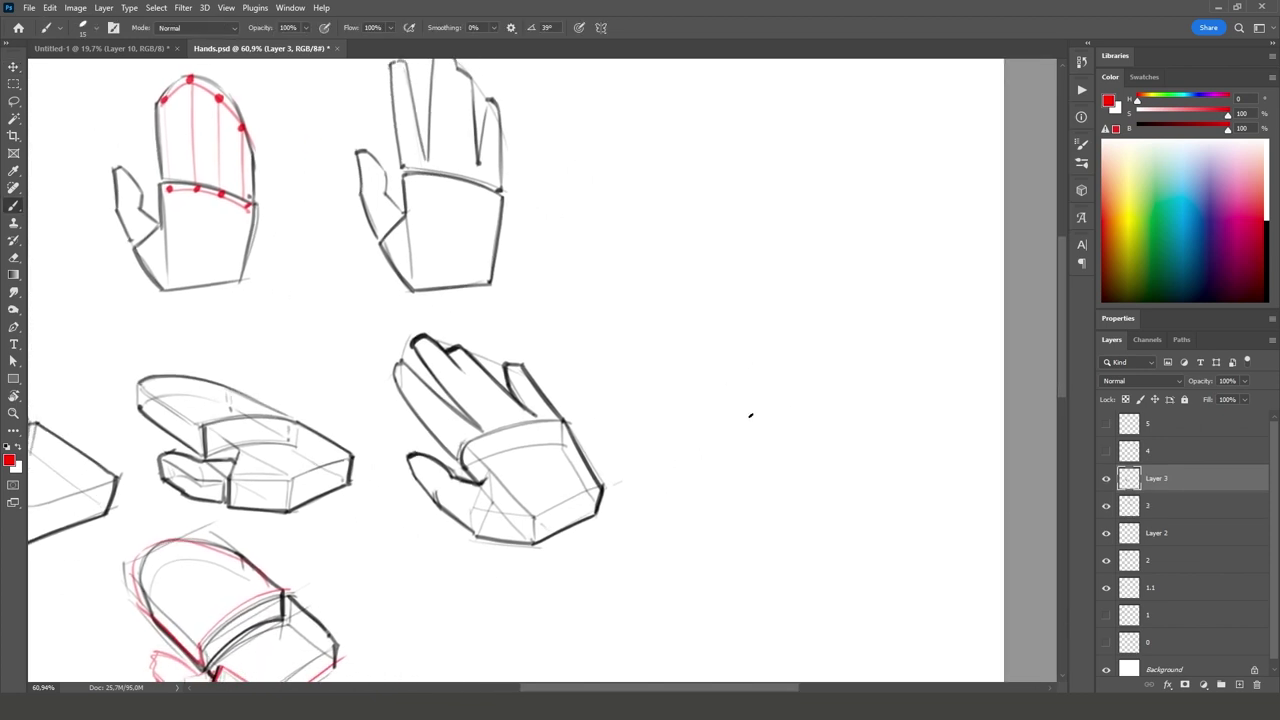
pyautogui.moveTo(567, 311); pyautogui.dragTo(617, 397)
pyautogui.hotkey('ctrl', 'z')
pyautogui.moveTo(567, 312)
pyautogui.mouseDown()
pyautogui.moveTo(586, 295)
pyautogui.moveTo(645, 358)
pyautogui.mouseUp()
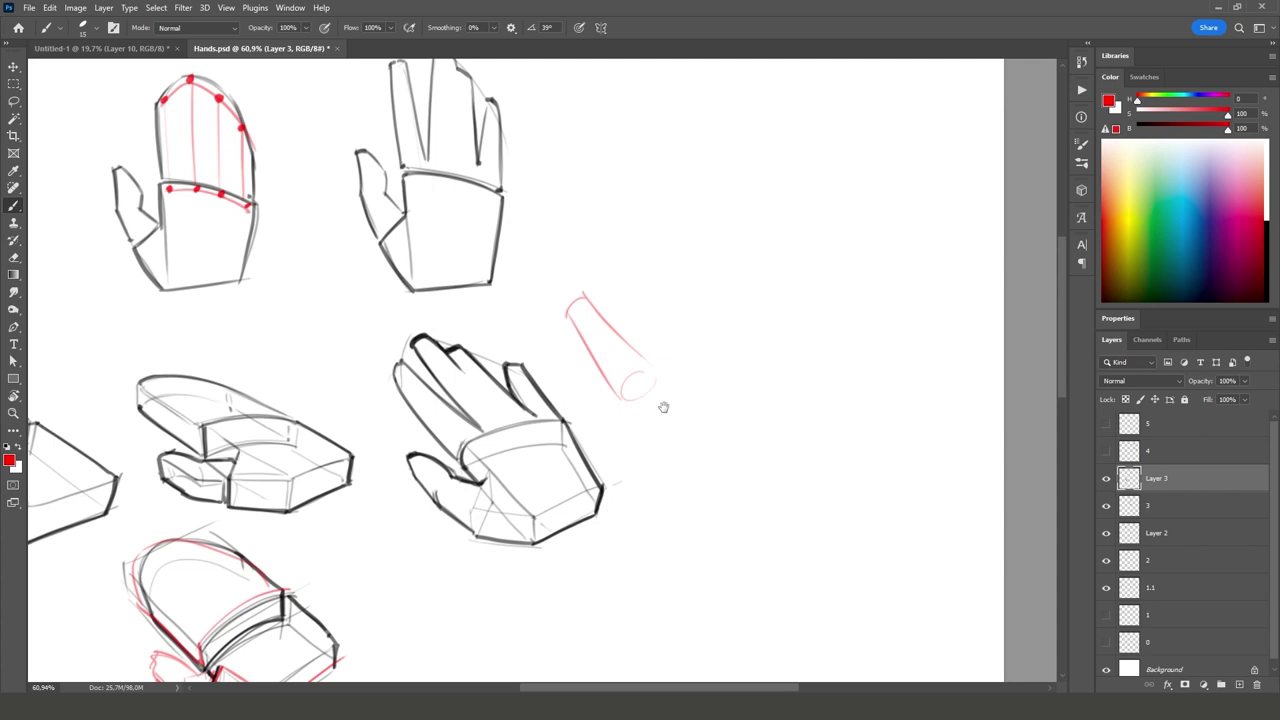
pyautogui.moveTo(663, 407); pyautogui.dragTo(650, 522)
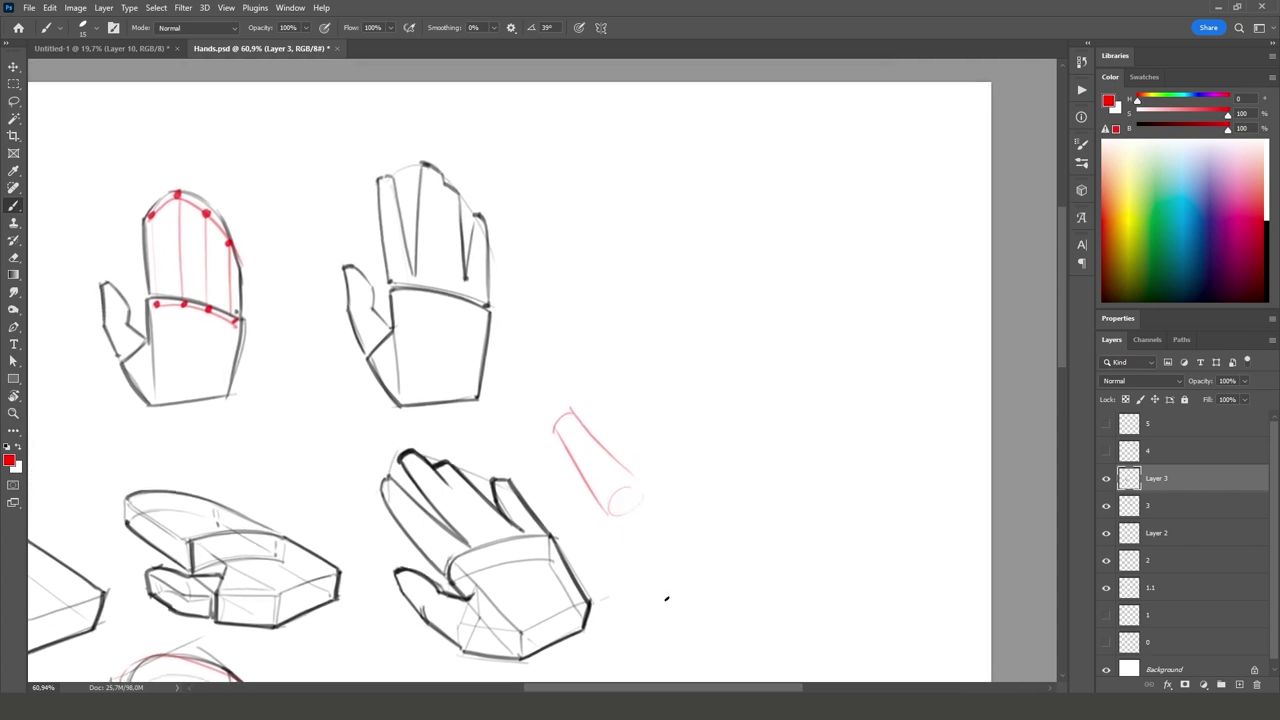
pyautogui.moveTo(666, 598); pyautogui.dragTo(649, 547)
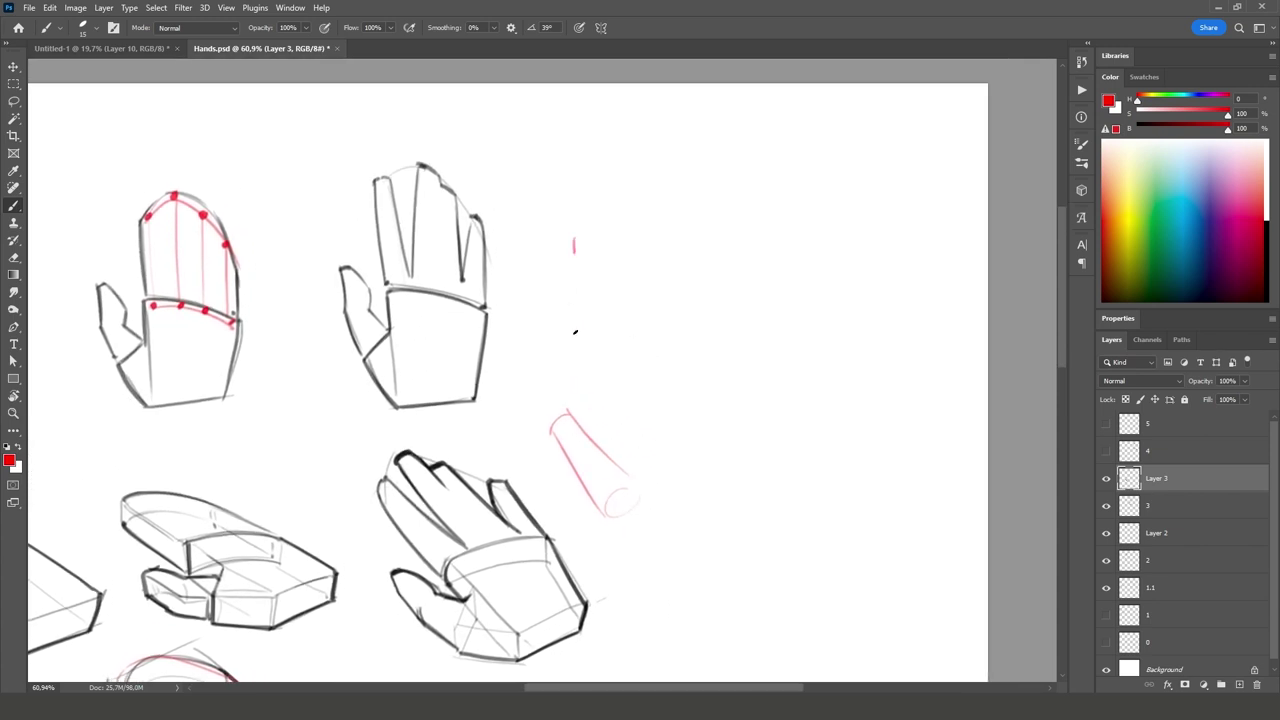
pyautogui.moveTo(575, 332); pyautogui.dragTo(576, 335)
pyautogui.moveTo(575, 252); pyautogui.dragTo(599, 318)
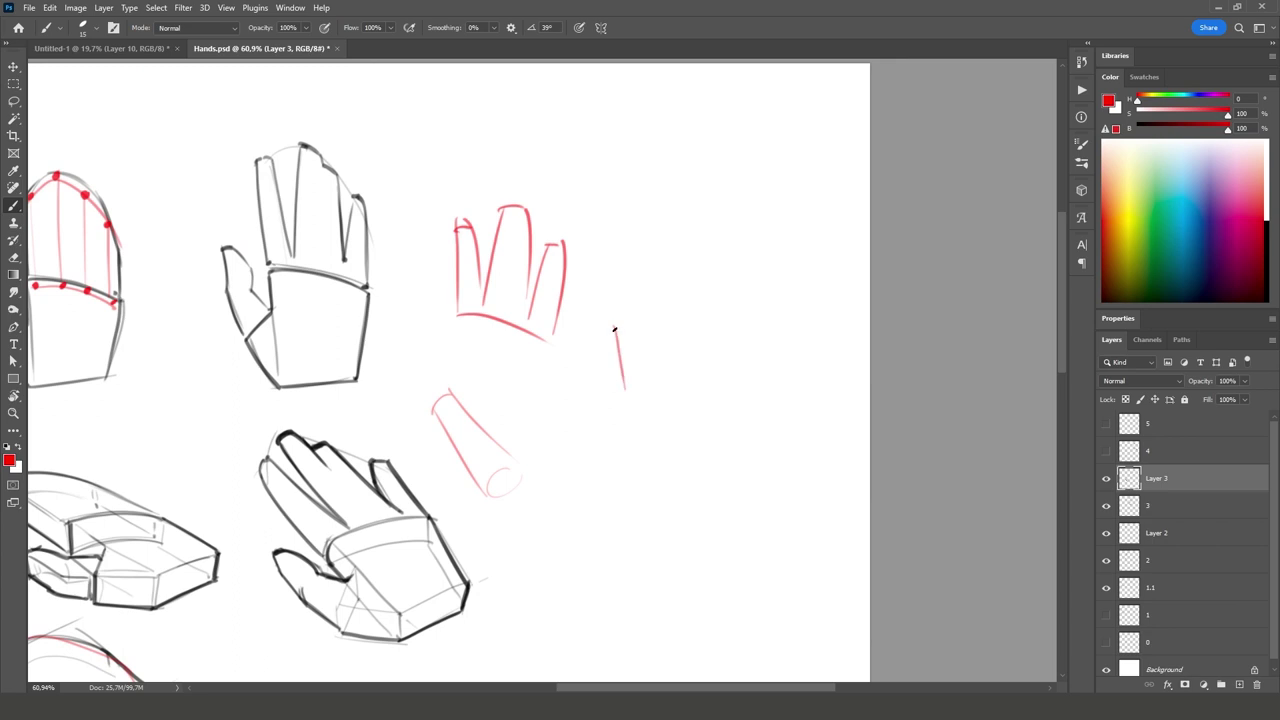
pyautogui.moveTo(614, 329); pyautogui.dragTo(660, 348)
pyautogui.moveTo(673, 350); pyautogui.dragTo(668, 405)
pyautogui.moveTo(583, 348)
pyautogui.mouseDown()
pyautogui.moveTo(650, 404)
pyautogui.moveTo(597, 292)
pyautogui.moveTo(630, 320)
pyautogui.moveTo(629, 280)
pyautogui.moveTo(653, 298)
pyautogui.moveTo(661, 356)
pyautogui.moveTo(666, 314)
pyautogui.moveTo(673, 356)
pyautogui.moveTo(642, 294)
pyautogui.mouseUp()
pyautogui.moveTo(608, 314); pyautogui.dragTo(636, 282)
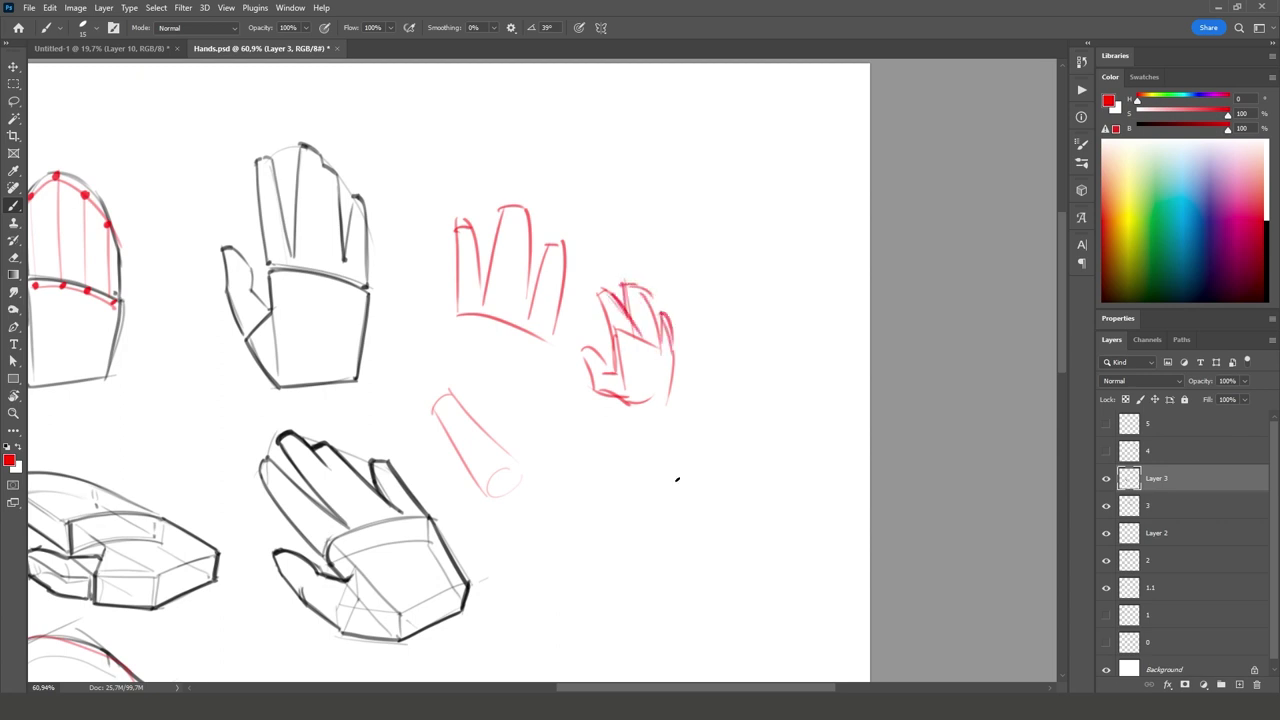
# Step: Delete the selected red sketches and brush a red palm box with a thumb
pyautogui.press('Delete')
pyautogui.hotkey('ctrl', 'd')
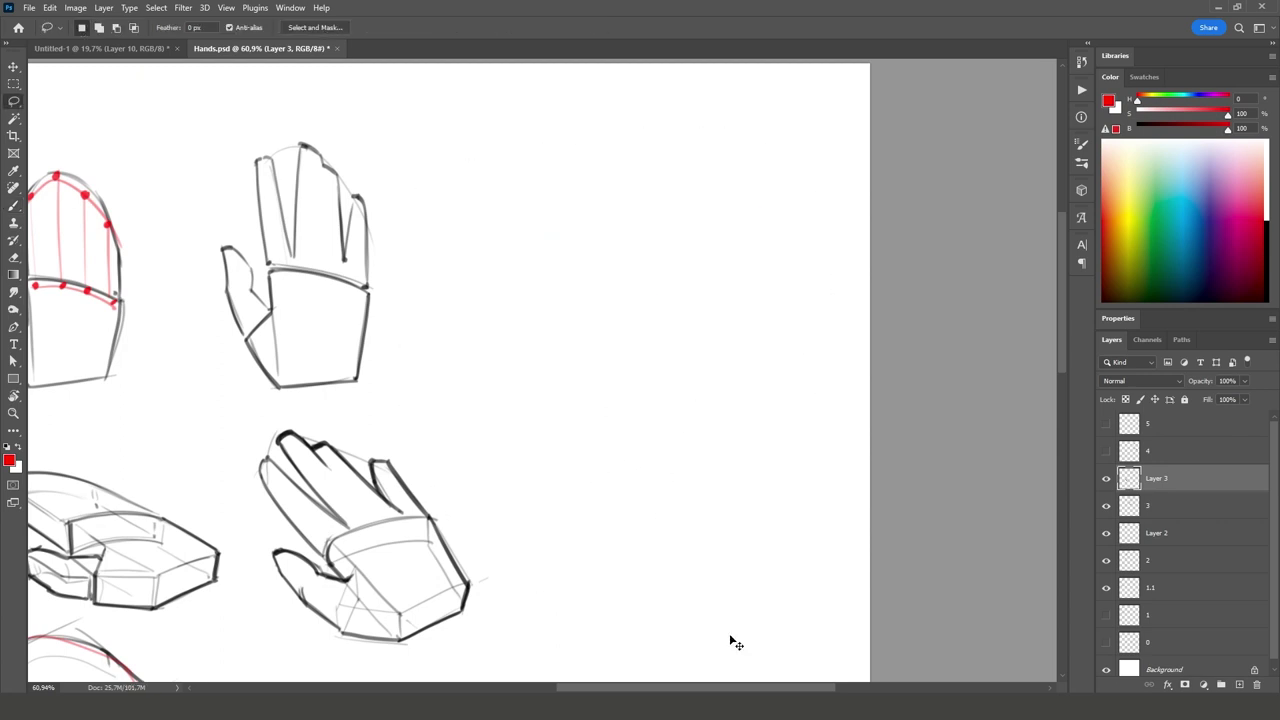
pyautogui.press('b')
pyautogui.moveTo(512, 400)
pyautogui.mouseDown()
pyautogui.moveTo(507, 313)
pyautogui.moveTo(568, 339)
pyautogui.moveTo(575, 428)
pyautogui.mouseUp()
pyautogui.moveTo(514, 399); pyautogui.dragTo(596, 406)
pyautogui.moveTo(514, 400)
pyautogui.mouseDown()
pyautogui.moveTo(476, 328)
pyautogui.moveTo(490, 332)
pyautogui.mouseUp()
pyautogui.moveTo(488, 332)
pyautogui.mouseDown()
pyautogui.moveTo(512, 365)
pyautogui.moveTo(506, 242)
pyautogui.moveTo(545, 312)
pyautogui.moveTo(552, 230)
pyautogui.moveTo(604, 287)
pyautogui.mouseUp()
# Step: Add raised index and middle fingers, palm lines and a wrist to the red hand
pyautogui.moveTo(580, 405); pyautogui.dragTo(604, 285)
pyautogui.moveTo(550, 228)
pyautogui.mouseDown()
pyautogui.moveTo(600, 280)
pyautogui.moveTo(586, 376)
pyautogui.mouseUp()
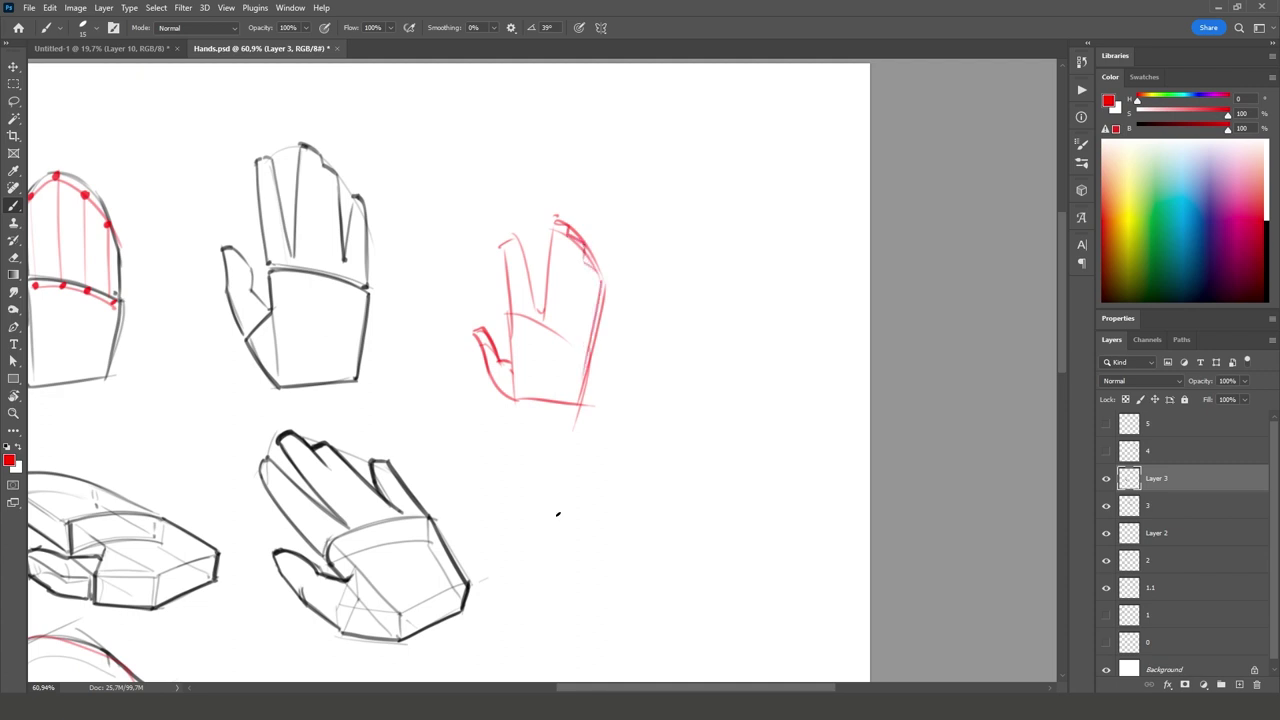
pyautogui.moveTo(510, 322); pyautogui.dragTo(590, 336)
pyautogui.moveTo(512, 238); pyautogui.dragTo(530, 292)
pyautogui.moveTo(530, 305)
pyautogui.mouseDown()
pyautogui.moveTo(510, 240)
pyautogui.moveTo(516, 330)
pyautogui.moveTo(553, 218)
pyautogui.moveTo(584, 248)
pyautogui.moveTo(600, 348)
pyautogui.mouseUp()
pyautogui.moveTo(604, 290); pyautogui.dragTo(568, 436)
pyautogui.moveTo(529, 398); pyautogui.dragTo(528, 438)
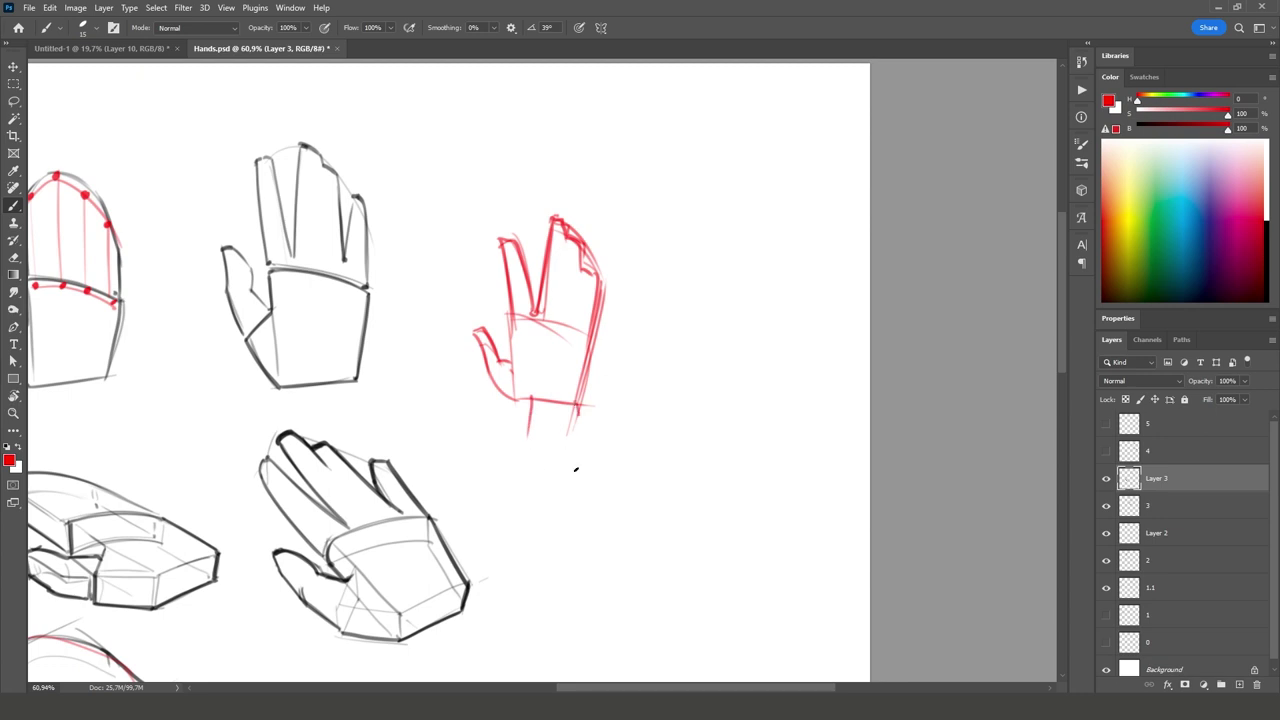
pyautogui.moveTo(577, 400); pyautogui.dragTo(577, 468)
# Step: Draw a second red hand gripping a capped cylinder, then lasso the red sketches
pyautogui.moveTo(682, 330)
pyautogui.mouseDown()
pyautogui.moveTo(634, 331)
pyautogui.moveTo(651, 346)
pyautogui.moveTo(683, 343)
pyautogui.moveTo(672, 383)
pyautogui.moveTo(722, 352)
pyautogui.mouseUp()
pyautogui.moveTo(716, 294)
pyautogui.mouseDown()
pyautogui.moveTo(720, 356)
pyautogui.moveTo(690, 375)
pyautogui.mouseUp()
pyautogui.moveTo(682, 332)
pyautogui.mouseDown()
pyautogui.moveTo(716, 296)
pyautogui.moveTo(720, 362)
pyautogui.moveTo(700, 334)
pyautogui.moveTo(712, 286)
pyautogui.mouseUp()
pyautogui.moveTo(704, 284); pyautogui.dragTo(714, 304)
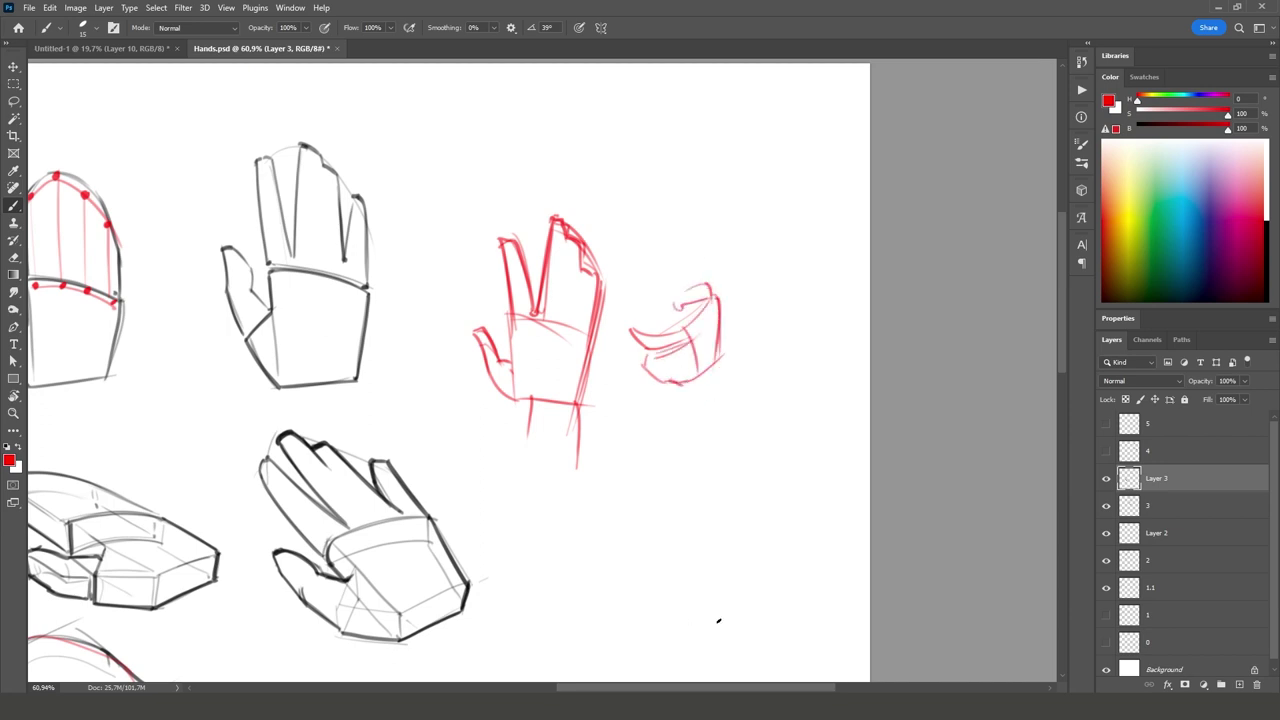
pyautogui.moveTo(632, 334); pyautogui.dragTo(640, 270)
pyautogui.moveTo(688, 262); pyautogui.dragTo(694, 312)
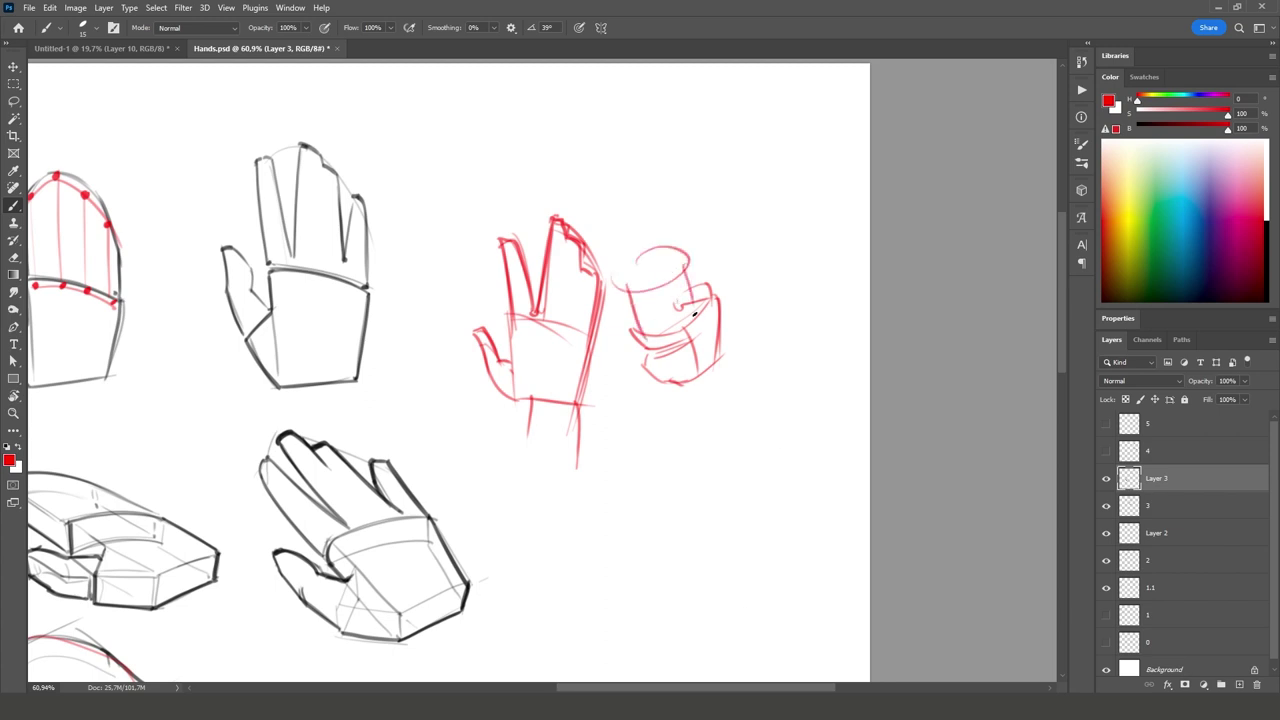
pyautogui.moveTo(654, 245); pyautogui.dragTo(628, 262)
pyautogui.moveTo(626, 256); pyautogui.dragTo(620, 284)
pyautogui.moveTo(658, 242); pyautogui.dragTo(686, 262)
pyautogui.press('l')
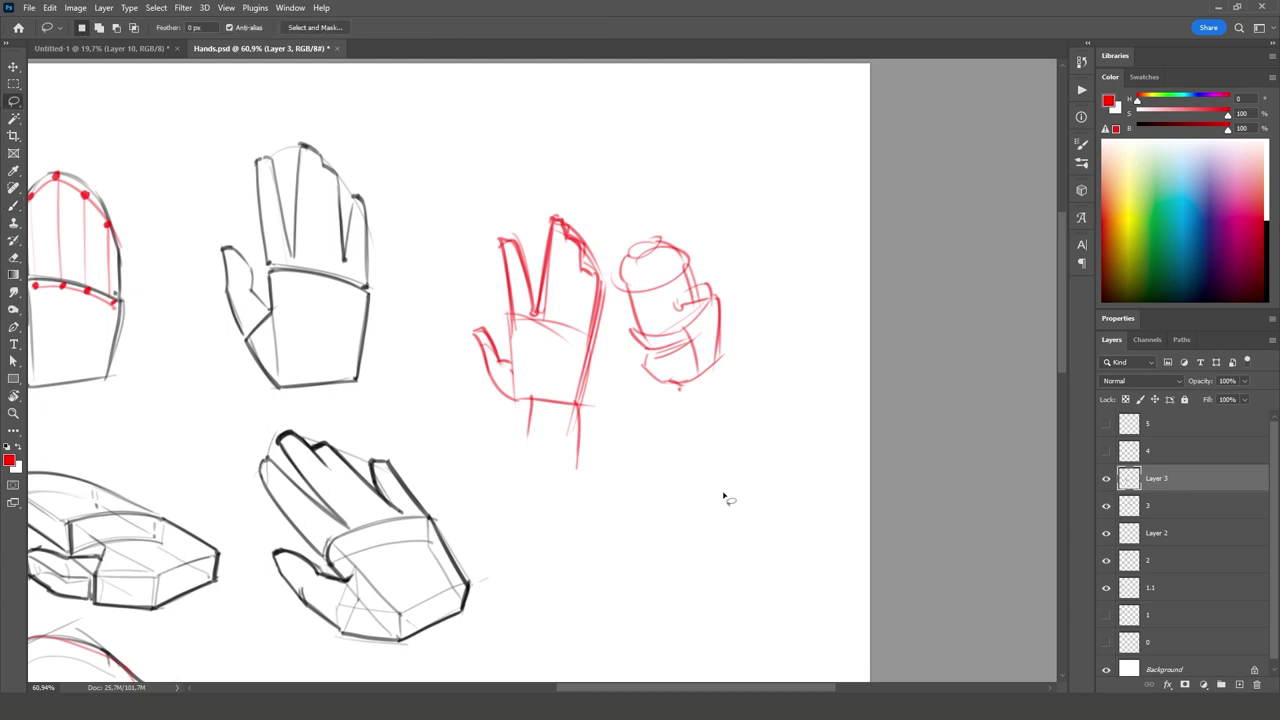
pyautogui.moveTo(726, 500)
pyautogui.mouseDown()
pyautogui.moveTo(463, 374)
pyautogui.moveTo(740, 560)
pyautogui.mouseUp()
# Step: Move Layer 3 above layer 4, add a red middle-finger line, and show layer 5
pyautogui.moveTo(1162, 481); pyautogui.dragTo(1160, 440)
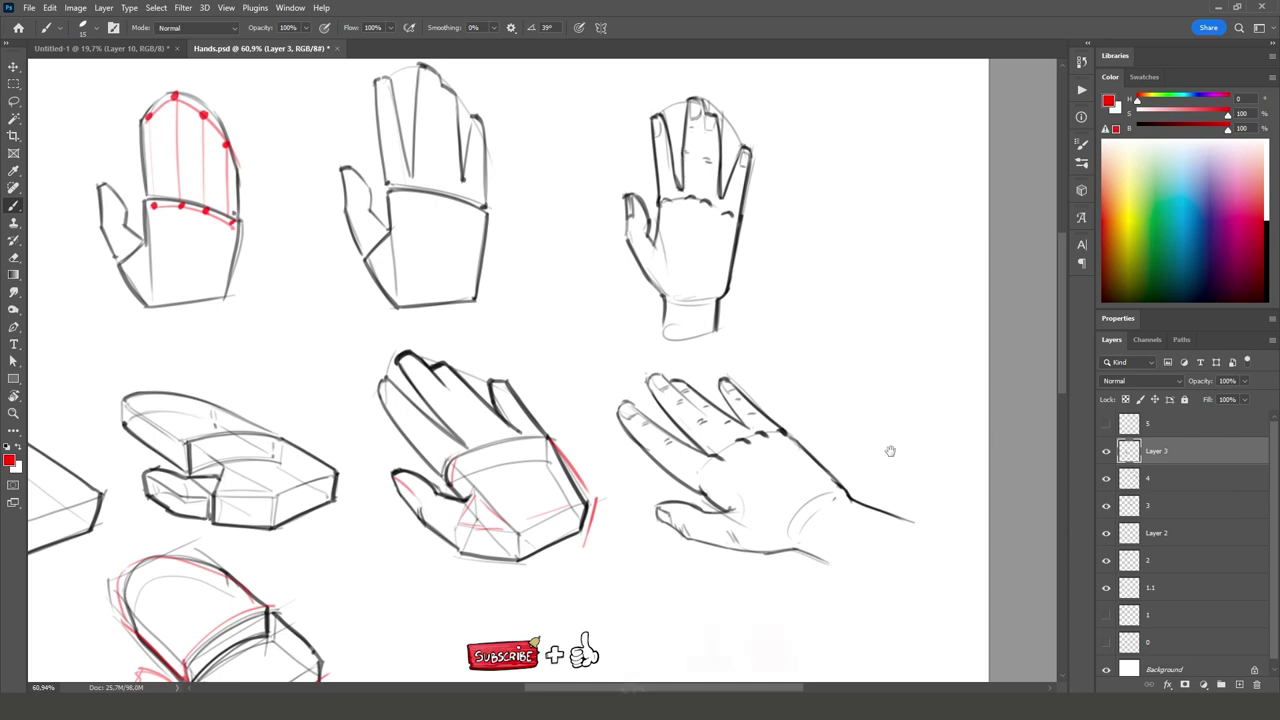
pyautogui.moveTo(890, 451); pyautogui.dragTo(720, 466)
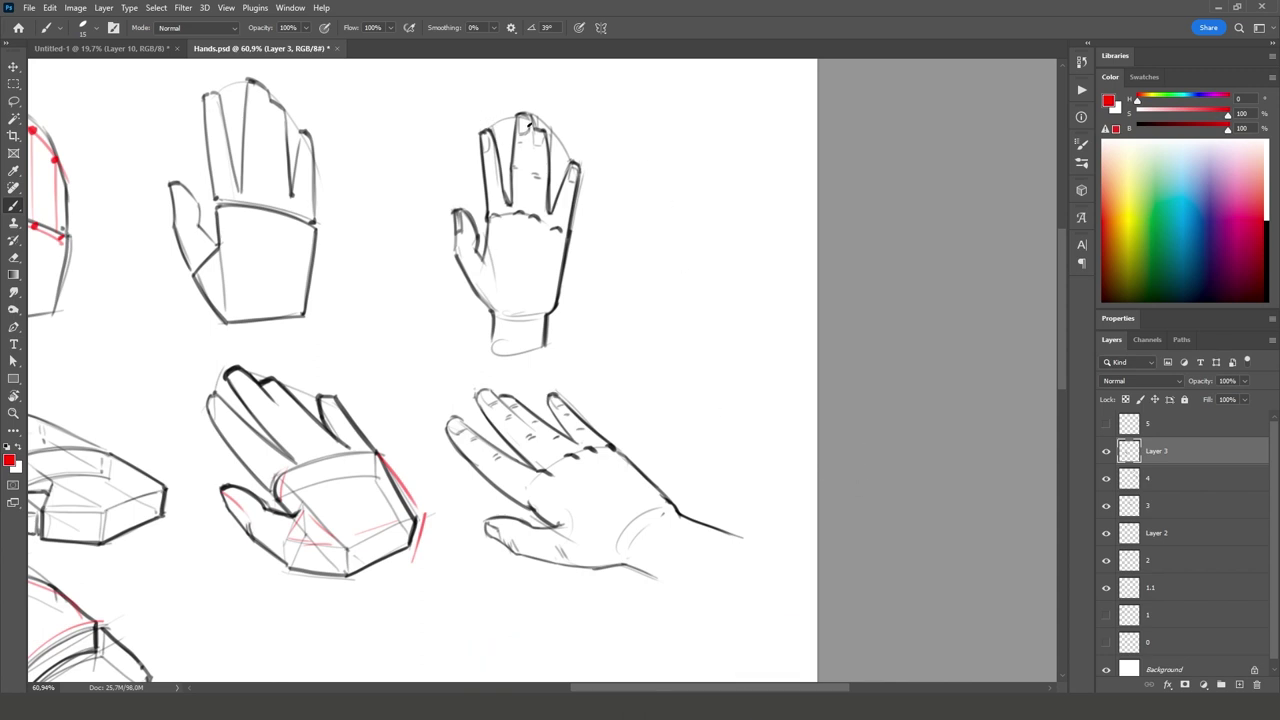
pyautogui.moveTo(552, 96); pyautogui.dragTo(571, 178)
pyautogui.hotkey('ctrl', 'z')
pyautogui.moveTo(530, 133); pyautogui.dragTo(529, 168)
pyautogui.click(1105, 425)
# Step: Move Layer 3 to the top and draw a long red finger shape with a scalloped strip above
pyautogui.moveTo(786, 420); pyautogui.dragTo(642, 491)
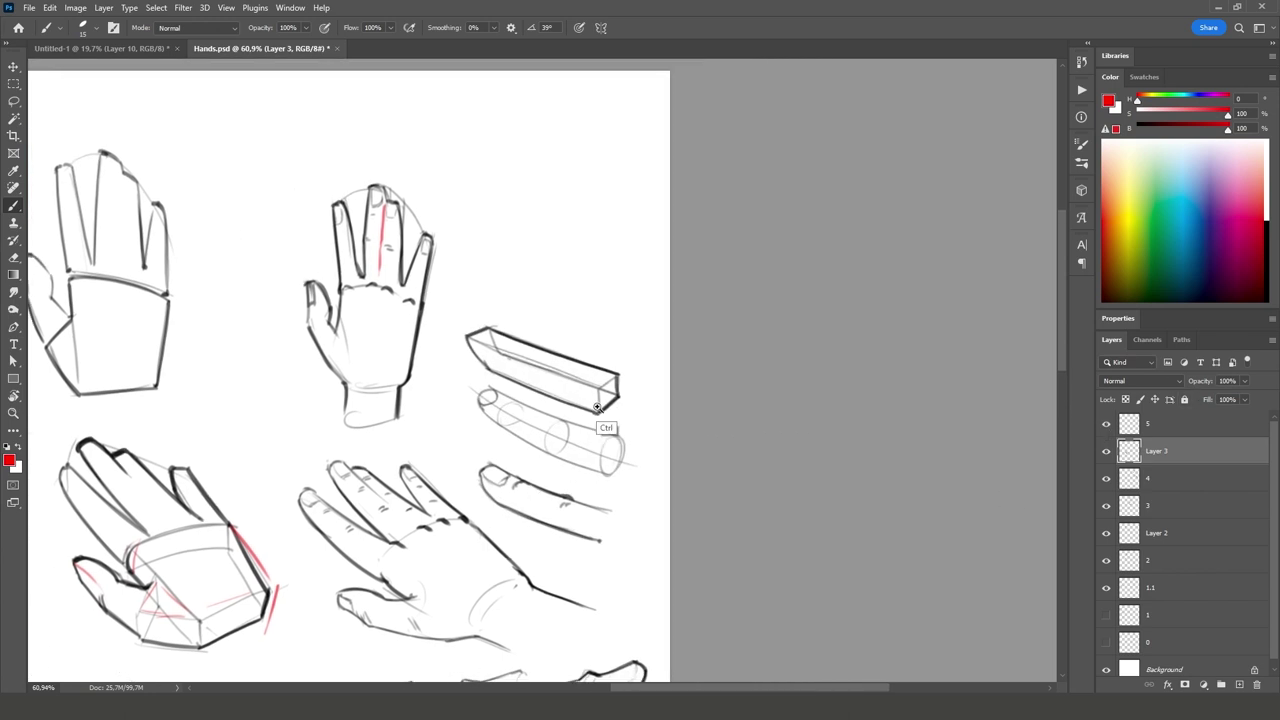
pyautogui.scroll(2, 670, 408)
pyautogui.moveTo(1186, 457); pyautogui.dragTo(1180, 418)
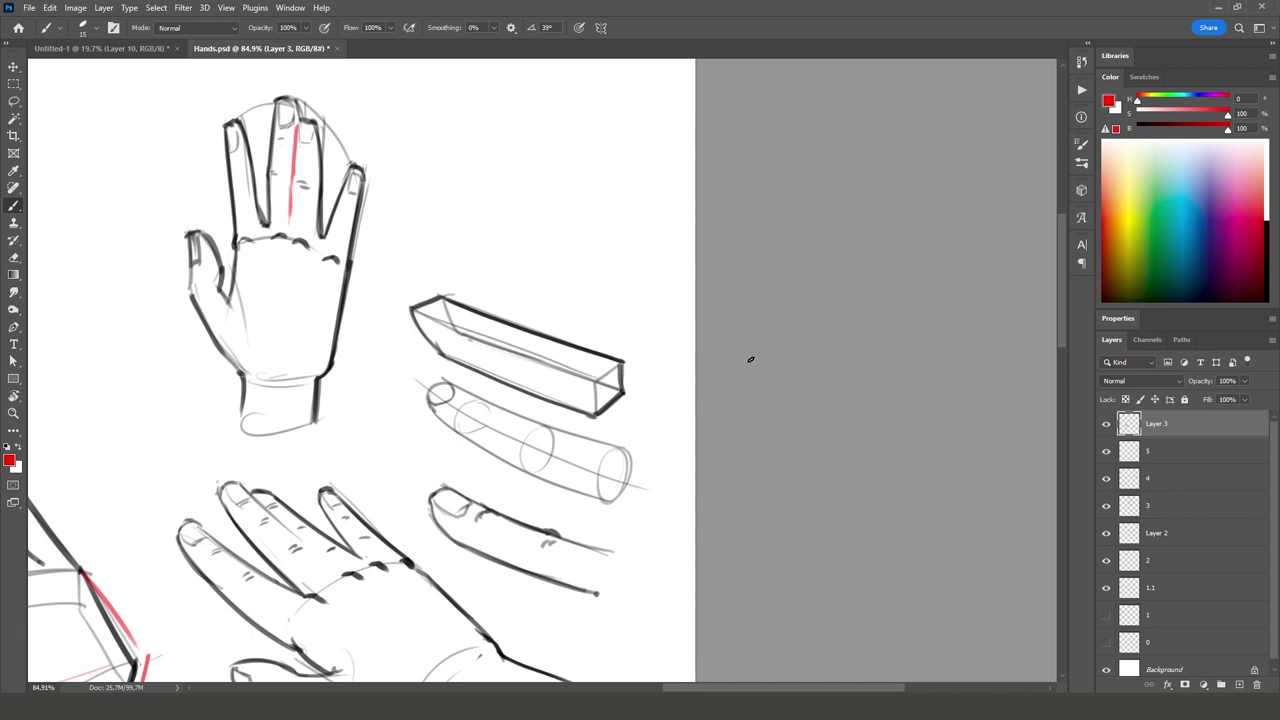
pyautogui.moveTo(465, 190)
pyautogui.mouseDown()
pyautogui.moveTo(594, 185)
pyautogui.moveTo(517, 231)
pyautogui.mouseUp()
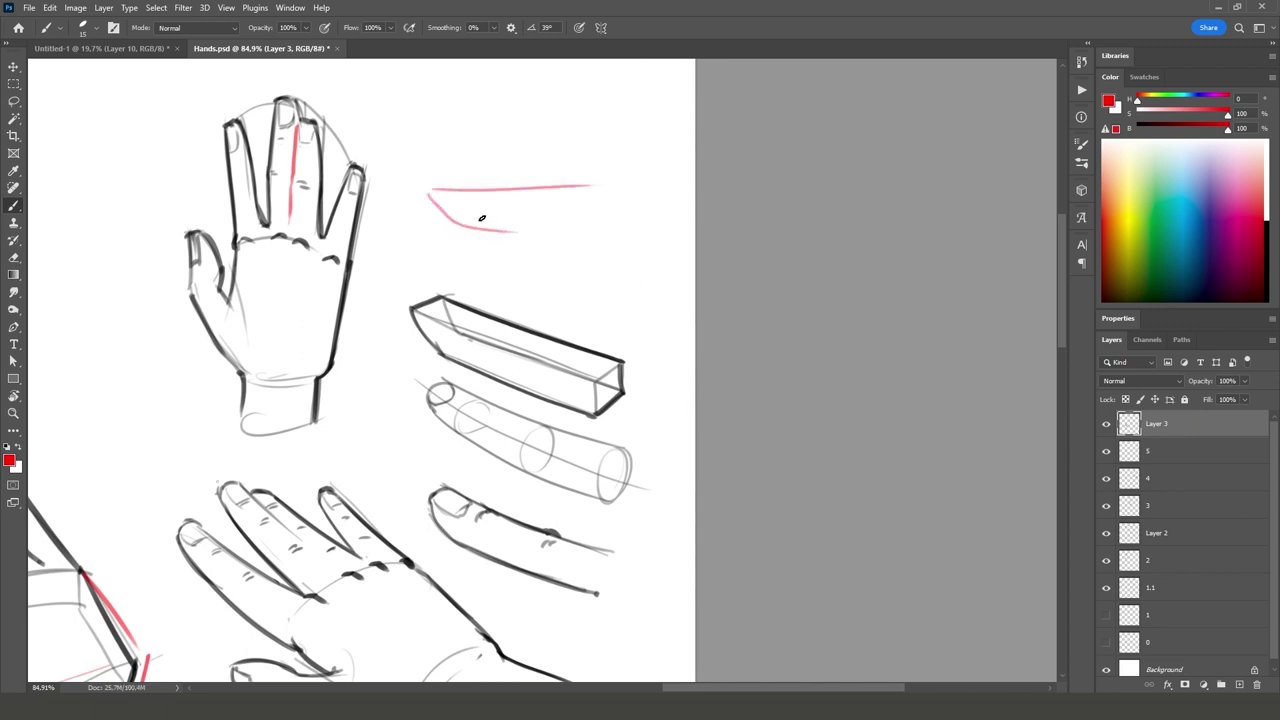
pyautogui.hotkey('ctrl', 'z')
pyautogui.hotkey('ctrl', 'z')
pyautogui.moveTo(420, 207)
pyautogui.mouseDown()
pyautogui.moveTo(664, 206)
pyautogui.moveTo(456, 242)
pyautogui.moveTo(648, 252)
pyautogui.mouseUp()
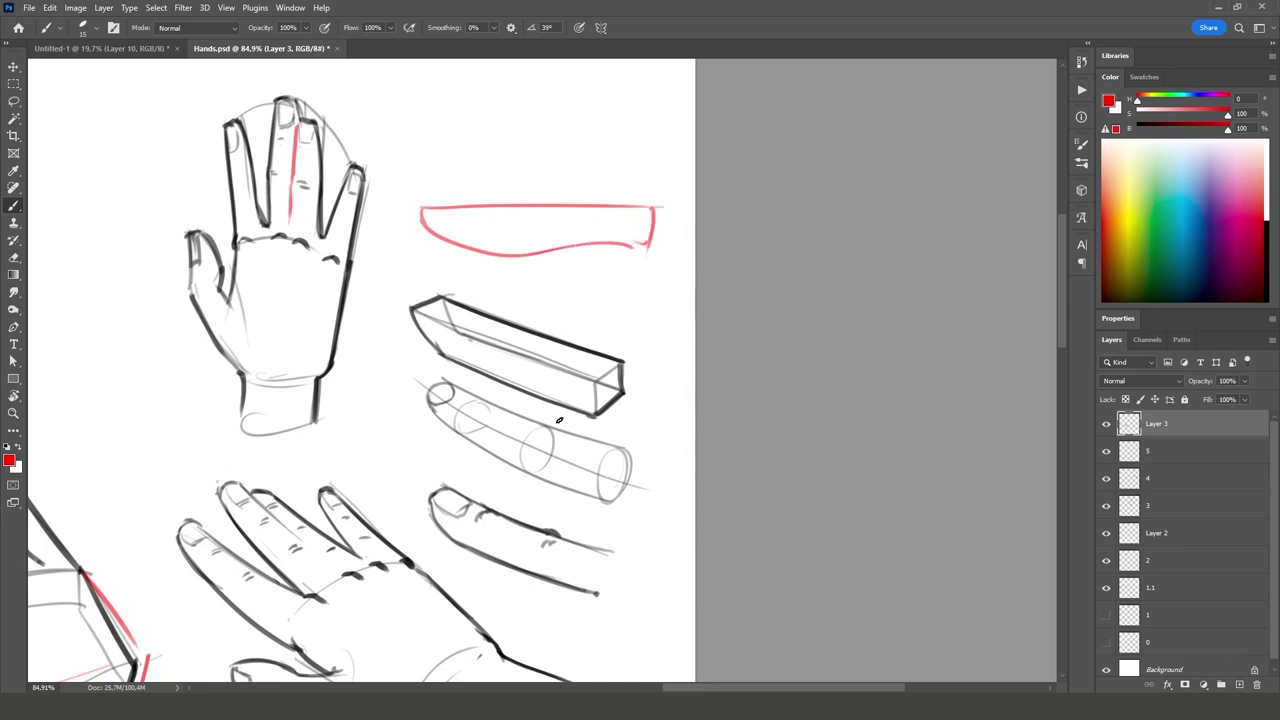
pyautogui.moveTo(433, 130); pyautogui.dragTo(520, 136)
pyautogui.hotkey('ctrl', 'z')
pyautogui.moveTo(433, 124)
pyautogui.mouseDown()
pyautogui.moveTo(502, 136)
pyautogui.moveTo(500, 120)
pyautogui.mouseUp()
pyautogui.moveTo(500, 120)
pyautogui.mouseDown()
pyautogui.moveTo(506, 138)
pyautogui.moveTo(568, 140)
pyautogui.moveTo(565, 116)
pyautogui.moveTo(562, 140)
pyautogui.mouseUp()
pyautogui.moveTo(562, 140)
pyautogui.mouseDown()
pyautogui.moveTo(626, 132)
pyautogui.moveTo(622, 112)
pyautogui.moveTo(626, 142)
pyautogui.mouseUp()
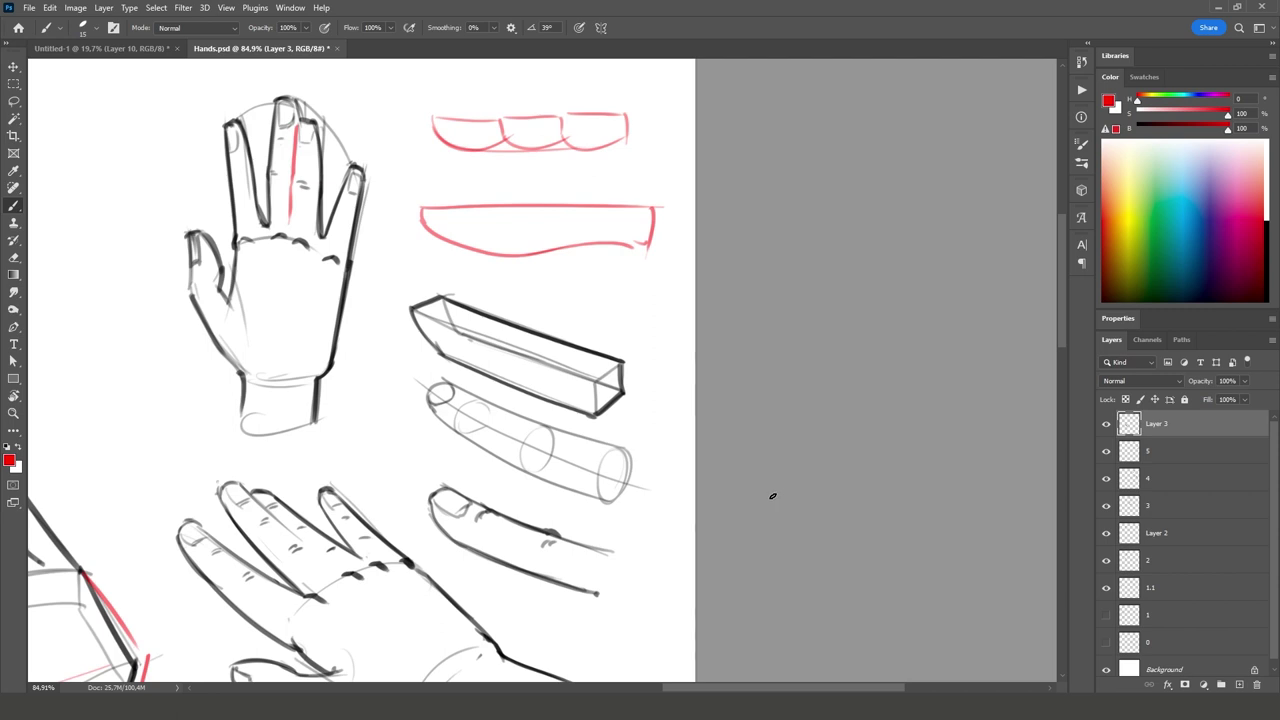
# Step: Add a red elongated box and flat strip, then mark the cylinder's end cap and left end
pyautogui.moveTo(510, 278)
pyautogui.mouseDown()
pyautogui.moveTo(646, 280)
pyautogui.moveTo(665, 315)
pyautogui.moveTo(651, 312)
pyautogui.mouseUp()
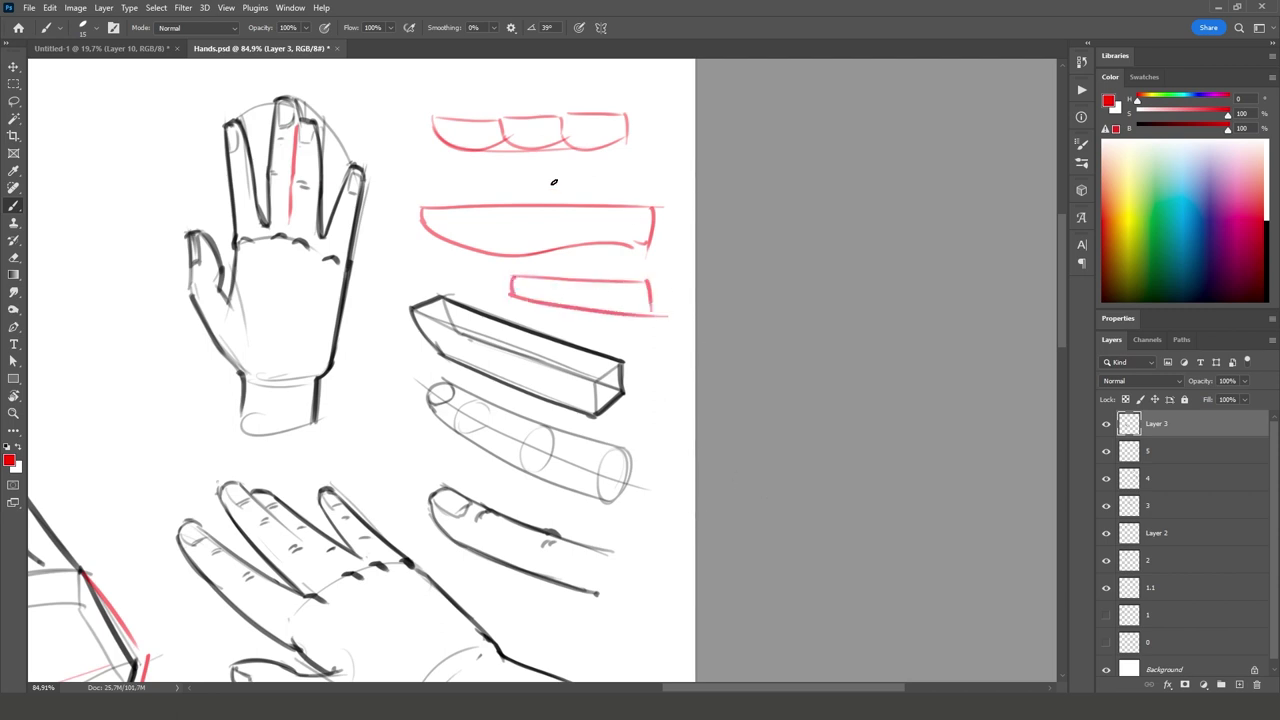
pyautogui.moveTo(619, 163); pyautogui.dragTo(621, 192)
pyautogui.moveTo(432, 168)
pyautogui.mouseDown()
pyautogui.moveTo(618, 172)
pyautogui.moveTo(617, 204)
pyautogui.mouseUp()
pyautogui.moveTo(672, 491)
pyautogui.mouseDown()
pyautogui.moveTo(666, 386)
pyautogui.moveTo(655, 430)
pyautogui.mouseUp()
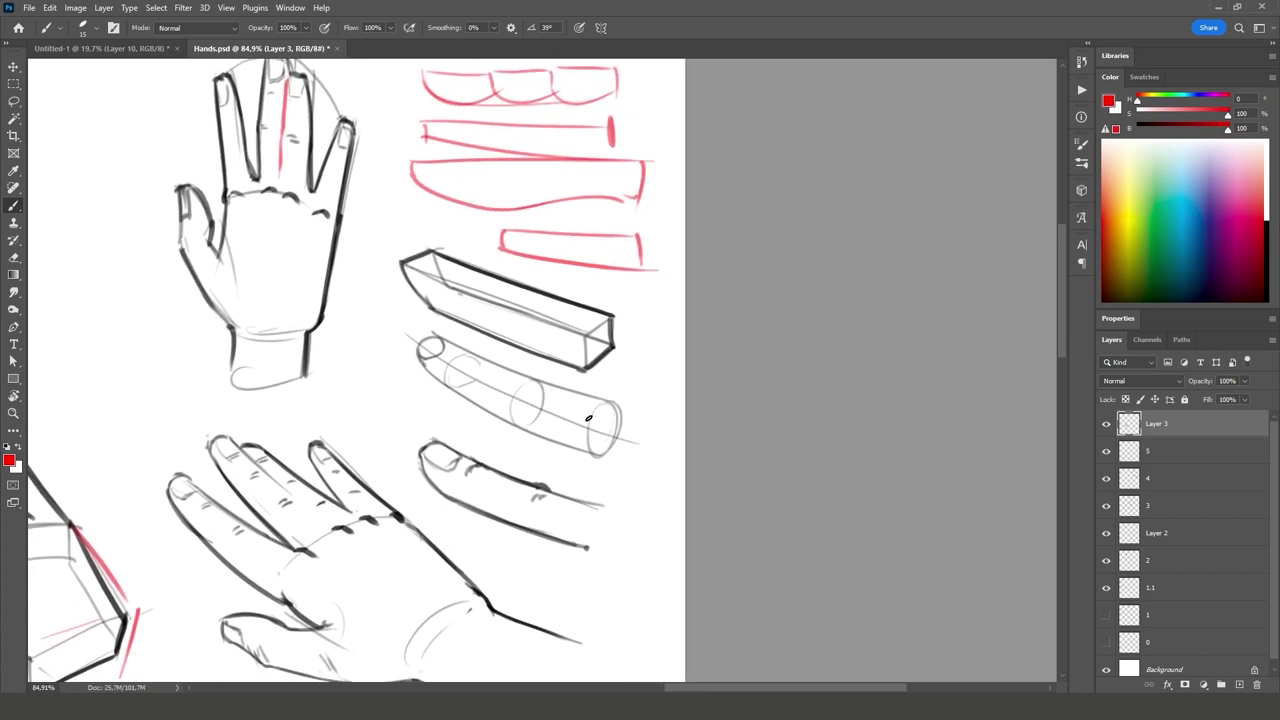
pyautogui.moveTo(601, 403)
pyautogui.mouseDown()
pyautogui.moveTo(594, 428)
pyautogui.moveTo(605, 398)
pyautogui.mouseUp()
pyautogui.moveTo(430, 340)
pyautogui.mouseDown()
pyautogui.moveTo(418, 356)
pyautogui.moveTo(447, 348)
pyautogui.moveTo(432, 334)
pyautogui.mouseUp()
pyautogui.scroll(-3, 604, 452)
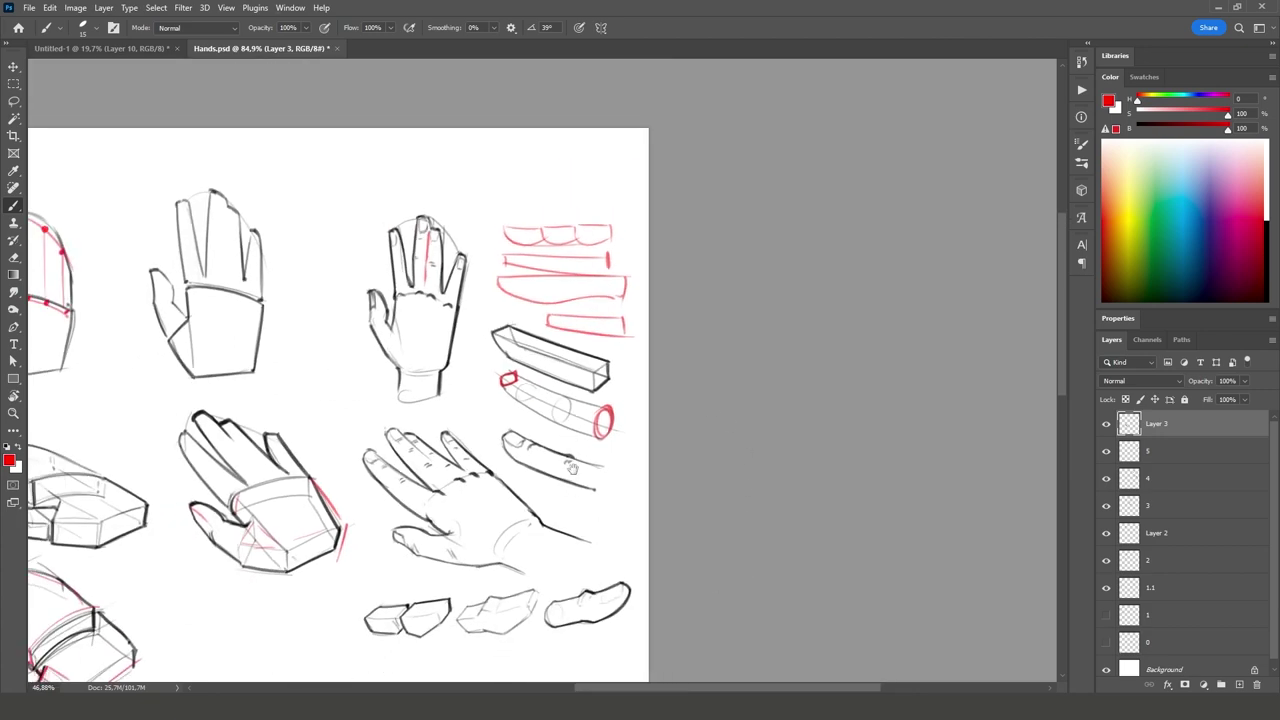
# Step: Sketch a red corrected box shape with direction arrows below the small boxes
pyautogui.moveTo(636, 546); pyautogui.dragTo(615, 400)
pyautogui.scroll(5, 417, 466)
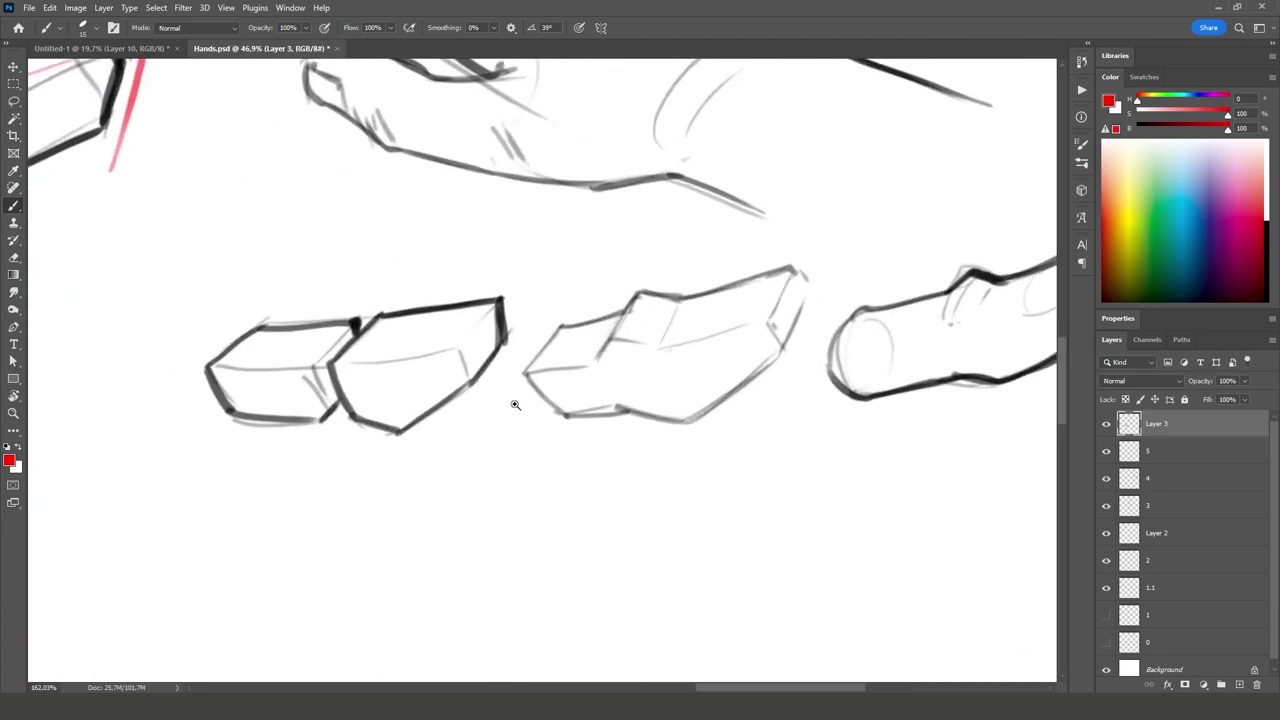
pyautogui.moveTo(491, 423)
pyautogui.mouseDown()
pyautogui.moveTo(449, 330)
pyautogui.moveTo(416, 321)
pyautogui.mouseUp()
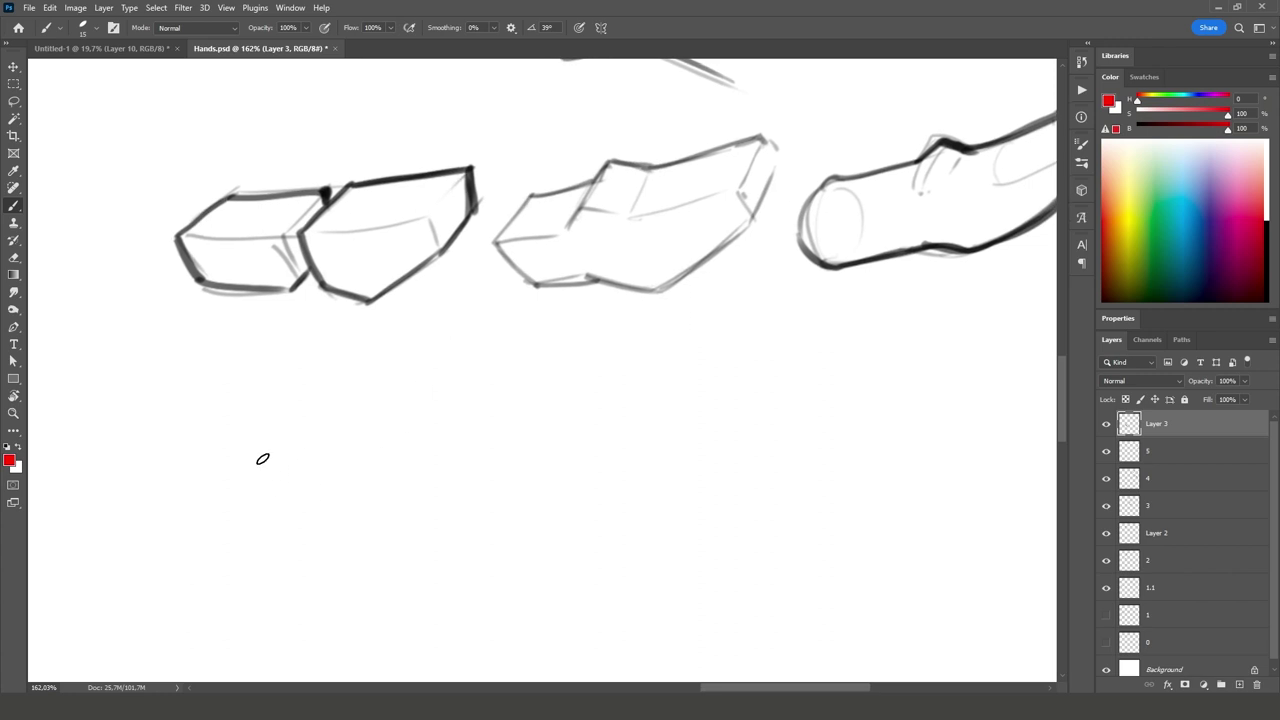
pyautogui.moveTo(245, 445)
pyautogui.mouseDown()
pyautogui.moveTo(322, 479)
pyautogui.moveTo(337, 411)
pyautogui.mouseUp()
pyautogui.moveTo(310, 481)
pyautogui.mouseDown()
pyautogui.moveTo(363, 489)
pyautogui.moveTo(430, 404)
pyautogui.mouseUp()
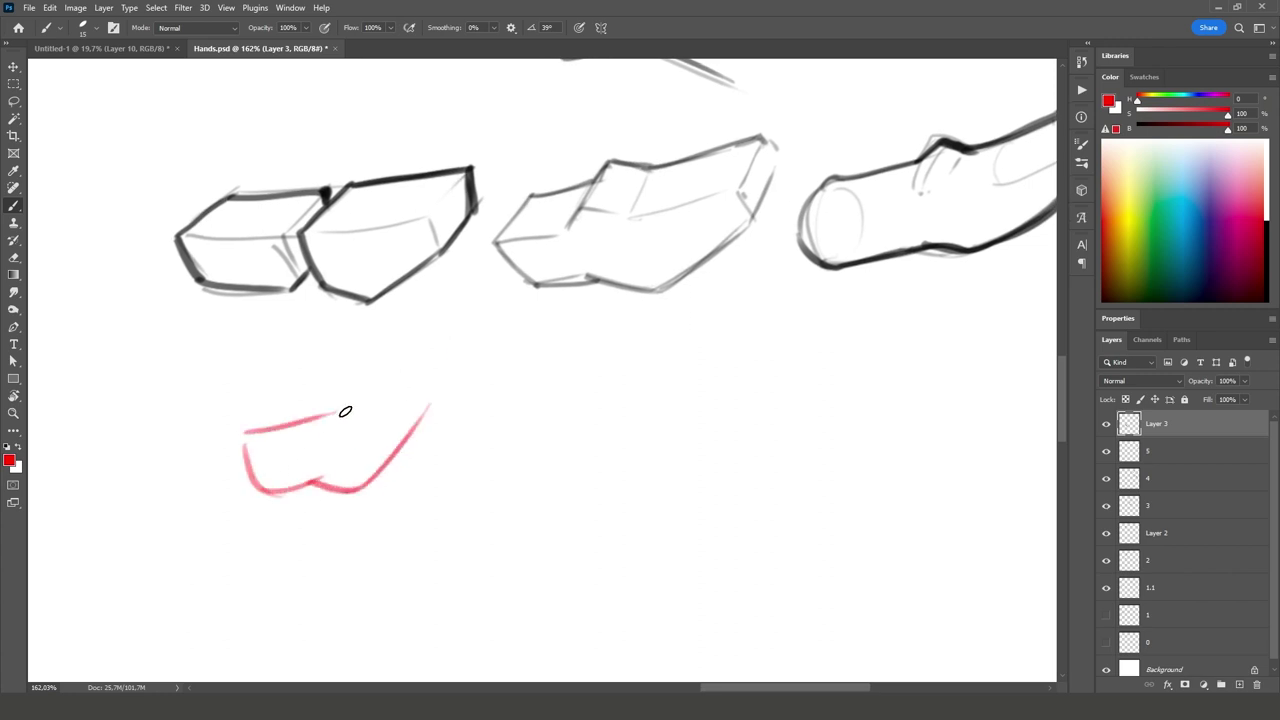
pyautogui.moveTo(305, 418)
pyautogui.mouseDown()
pyautogui.moveTo(425, 376)
pyautogui.moveTo(374, 486)
pyautogui.mouseUp()
pyautogui.moveTo(388, 402)
pyautogui.mouseDown()
pyautogui.moveTo(358, 420)
pyautogui.moveTo(416, 382)
pyautogui.moveTo(356, 426)
pyautogui.mouseUp()
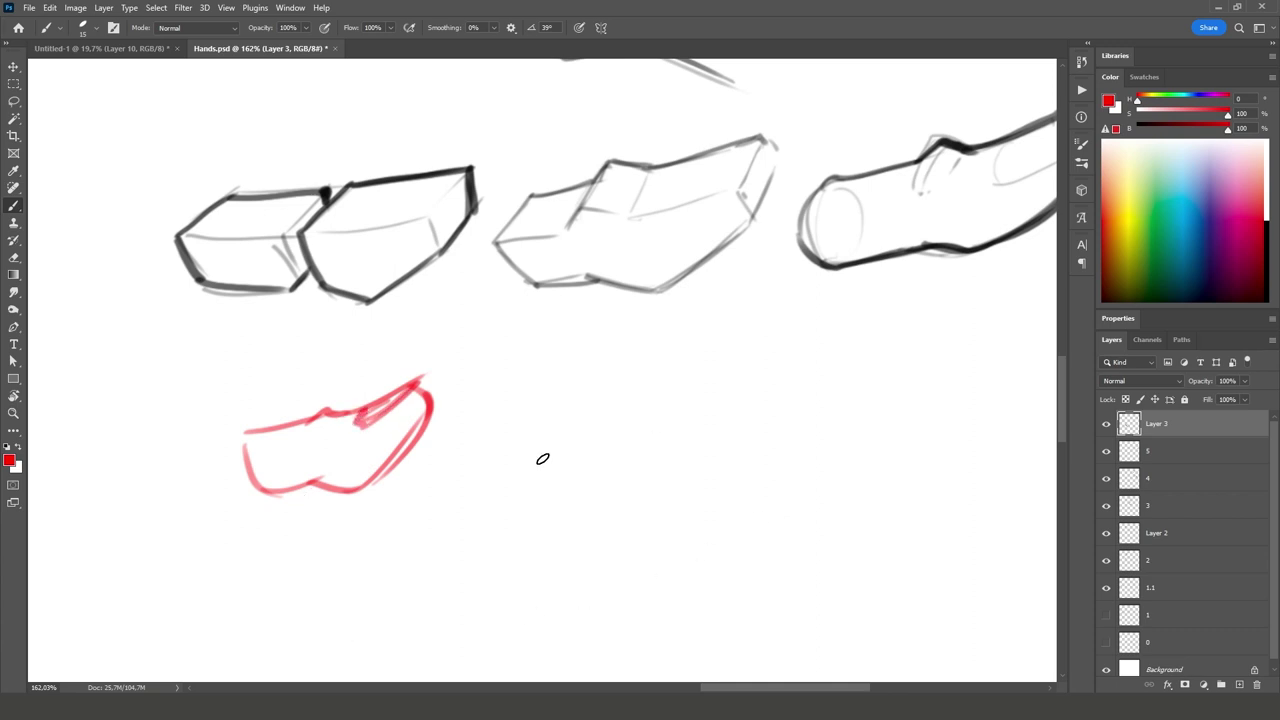
pyautogui.moveTo(342, 406)
pyautogui.mouseDown()
pyautogui.moveTo(340, 326)
pyautogui.moveTo(357, 344)
pyautogui.mouseUp()
pyautogui.moveTo(440, 301); pyautogui.dragTo(490, 296)
pyautogui.moveTo(480, 290); pyautogui.dragTo(488, 305)
# Step: Mark the middle shape's top, bottom and lower-right edges in red
pyautogui.moveTo(654, 366); pyautogui.dragTo(400, 460)
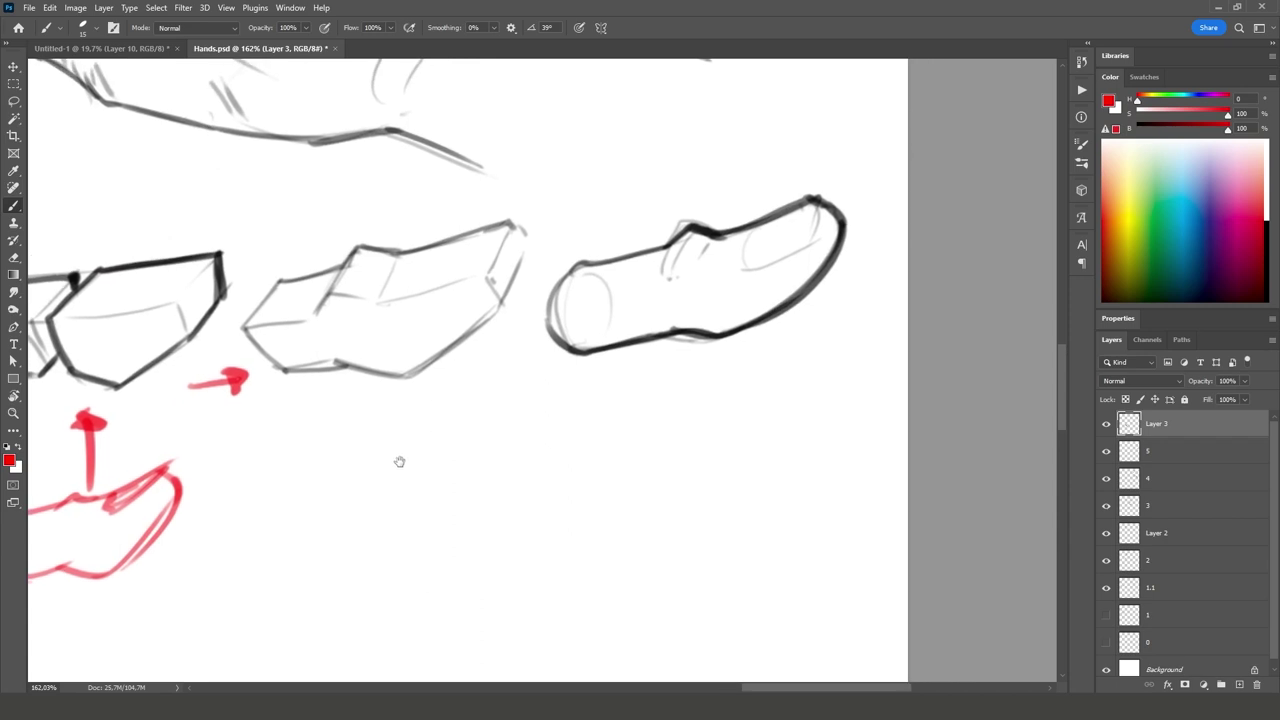
pyautogui.moveTo(318, 312)
pyautogui.mouseDown()
pyautogui.moveTo(357, 251)
pyautogui.moveTo(400, 256)
pyautogui.moveTo(383, 300)
pyautogui.mouseUp()
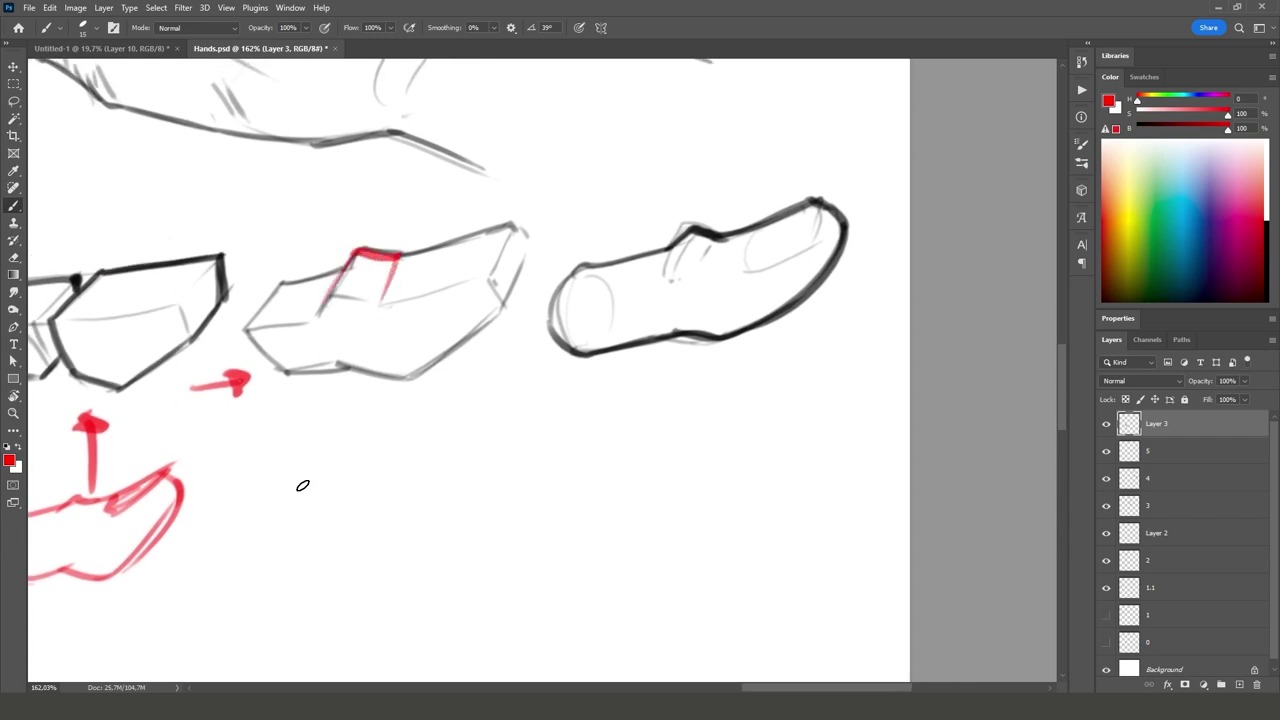
pyautogui.moveTo(352, 368); pyautogui.dragTo(496, 308)
pyautogui.moveTo(405, 377); pyautogui.dragTo(497, 316)
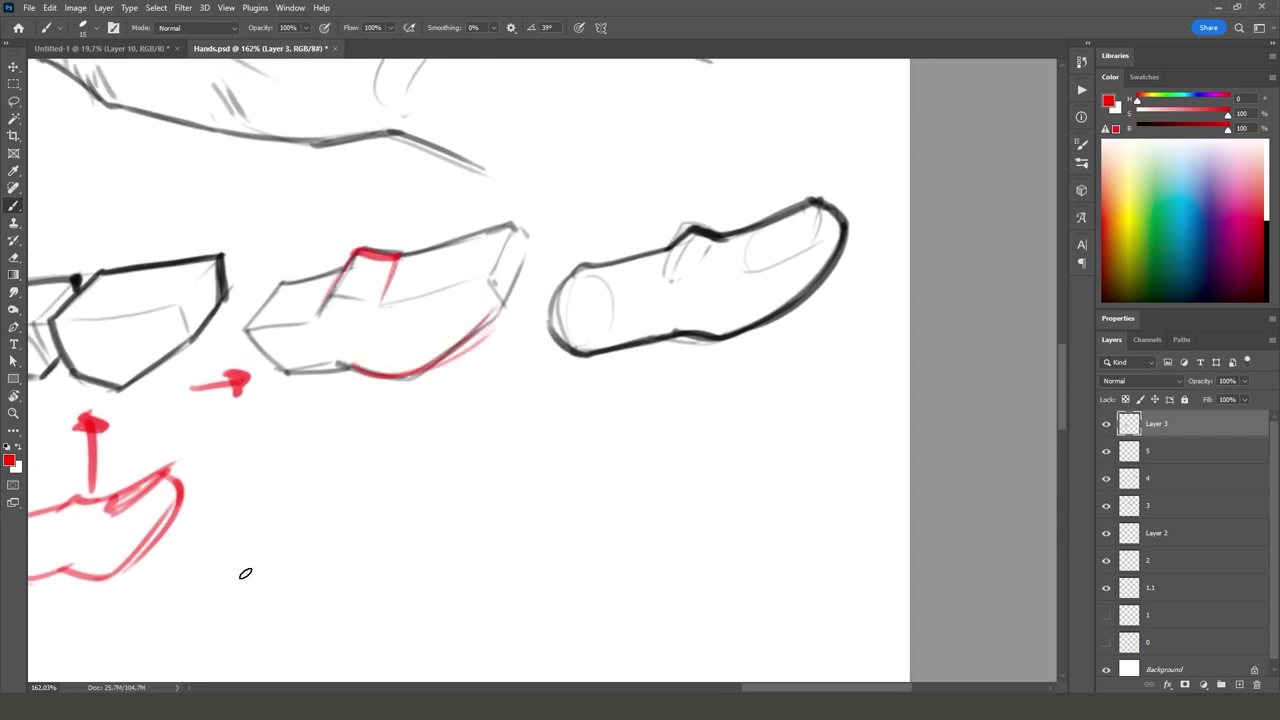
pyautogui.scroll(-1, 678, 392)
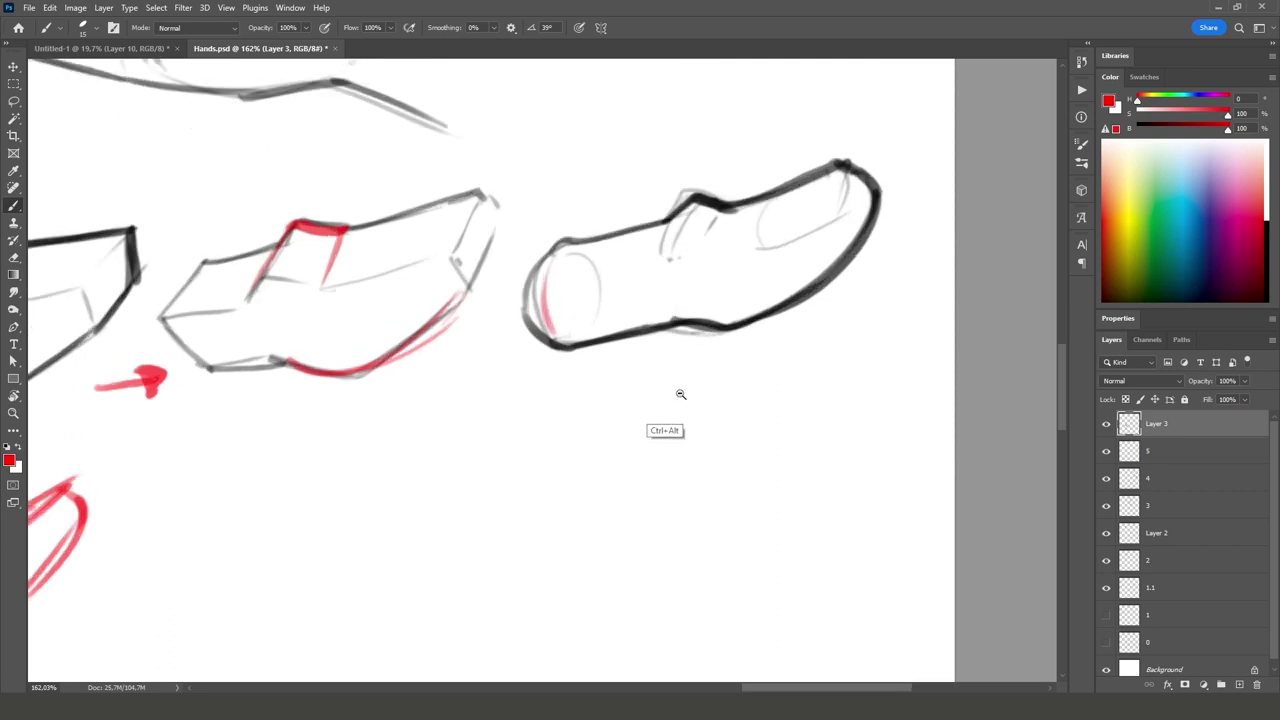
pyautogui.scroll(-4, 670, 388)
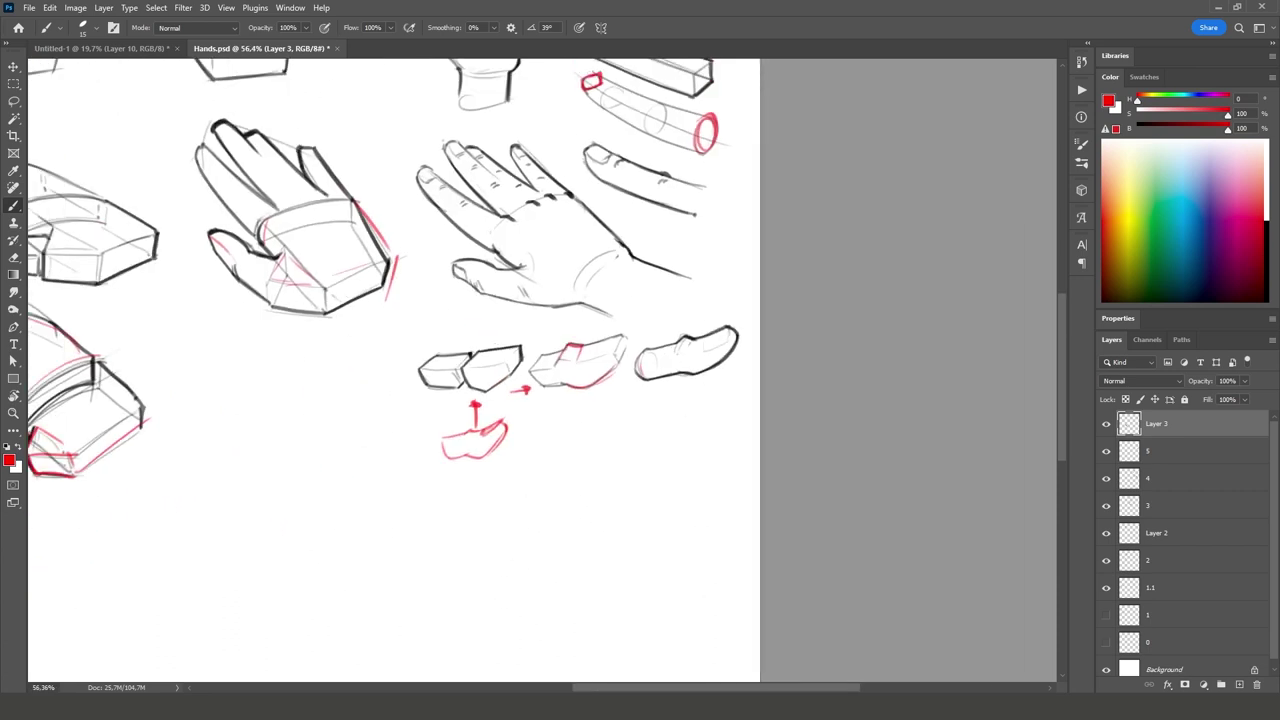
pyautogui.hscroll(-5, 794, 380)
pyautogui.scroll(-2, 794, 380)
pyautogui.hscroll(-1, 783, 443)
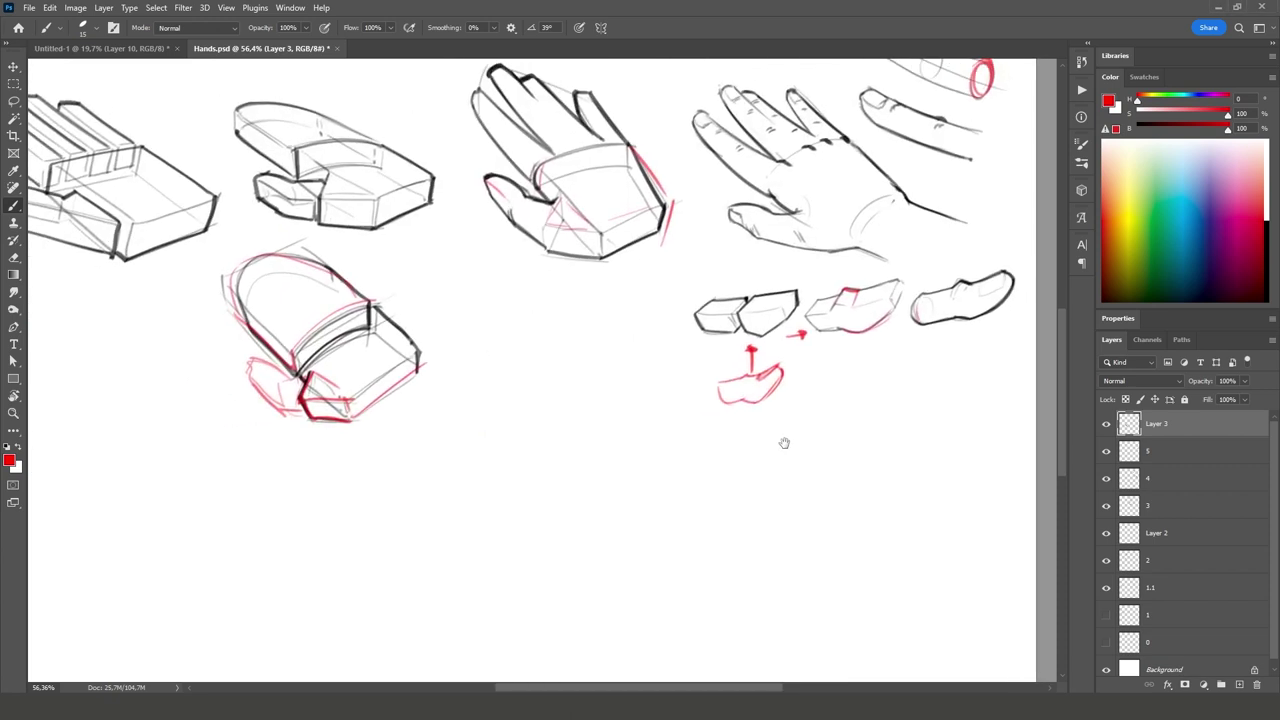
pyautogui.scroll(4, 754, 551)
pyautogui.scroll(1, 756, 460)
pyautogui.scroll(-4, 756, 460)
pyautogui.hscroll(1, 720, 371)
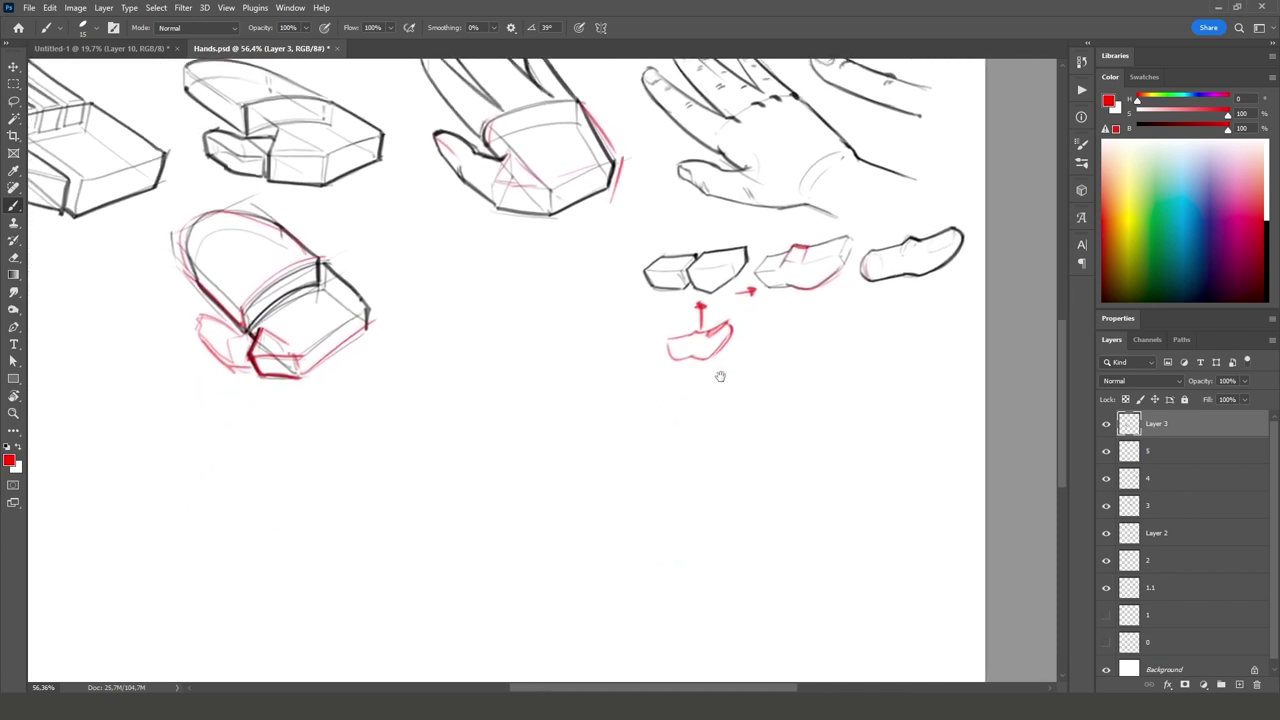
# Step: Switch back to black and sketch a palm box with four fingers
pyautogui.press('d')
pyautogui.scroll(3, 503, 363)
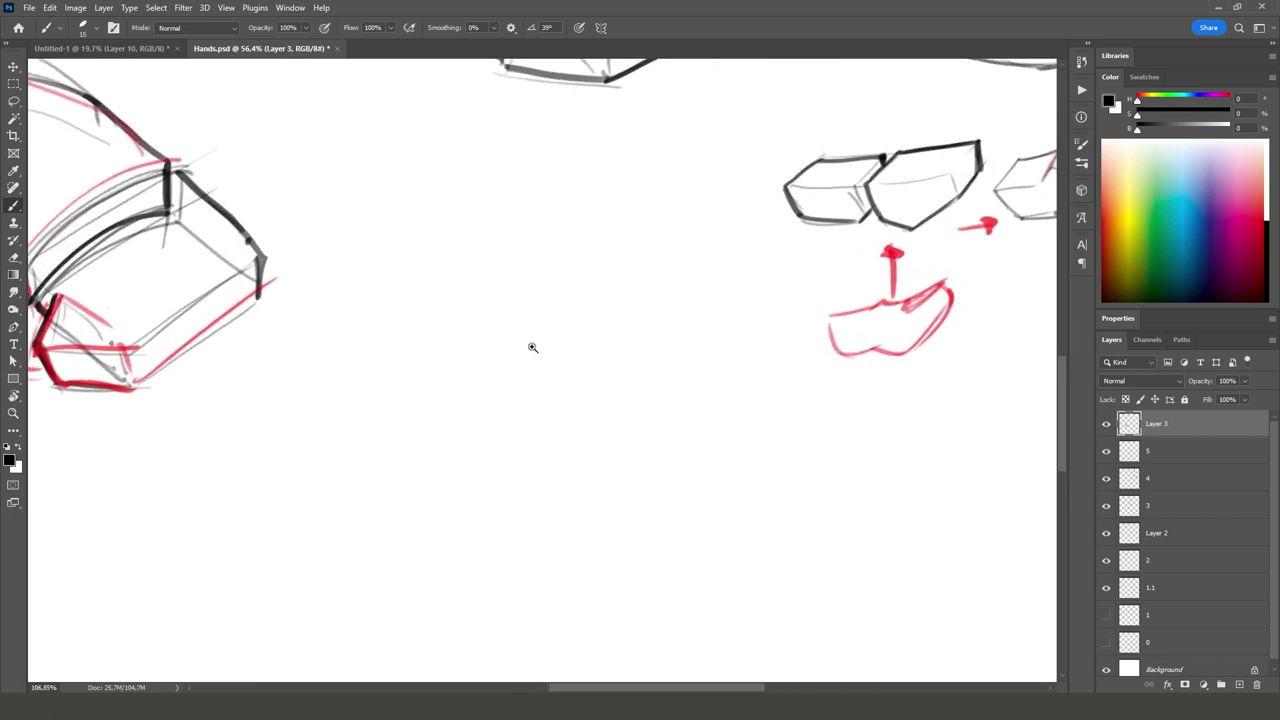
pyautogui.moveTo(452, 357)
pyautogui.mouseDown()
pyautogui.moveTo(463, 501)
pyautogui.moveTo(614, 480)
pyautogui.moveTo(625, 364)
pyautogui.moveTo(625, 395)
pyautogui.mouseUp()
pyautogui.moveTo(614, 479); pyautogui.dragTo(609, 514)
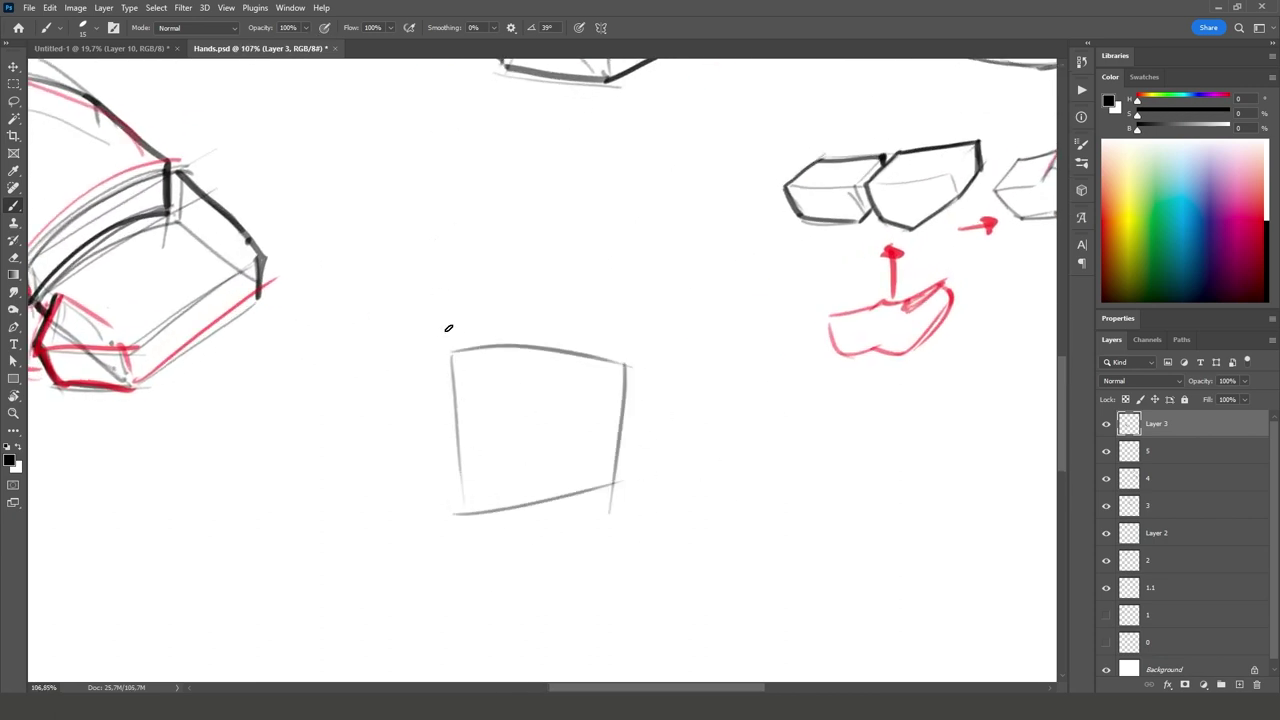
pyautogui.moveTo(452, 370)
pyautogui.mouseDown()
pyautogui.moveTo(448, 155)
pyautogui.moveTo(452, 178)
pyautogui.mouseUp()
pyautogui.moveTo(458, 180)
pyautogui.mouseDown()
pyautogui.moveTo(497, 340)
pyautogui.moveTo(515, 135)
pyautogui.moveTo(555, 131)
pyautogui.moveTo(560, 175)
pyautogui.mouseUp()
pyautogui.moveTo(553, 171)
pyautogui.mouseDown()
pyautogui.moveTo(576, 173)
pyautogui.moveTo(586, 340)
pyautogui.moveTo(629, 210)
pyautogui.moveTo(626, 372)
pyautogui.mouseUp()
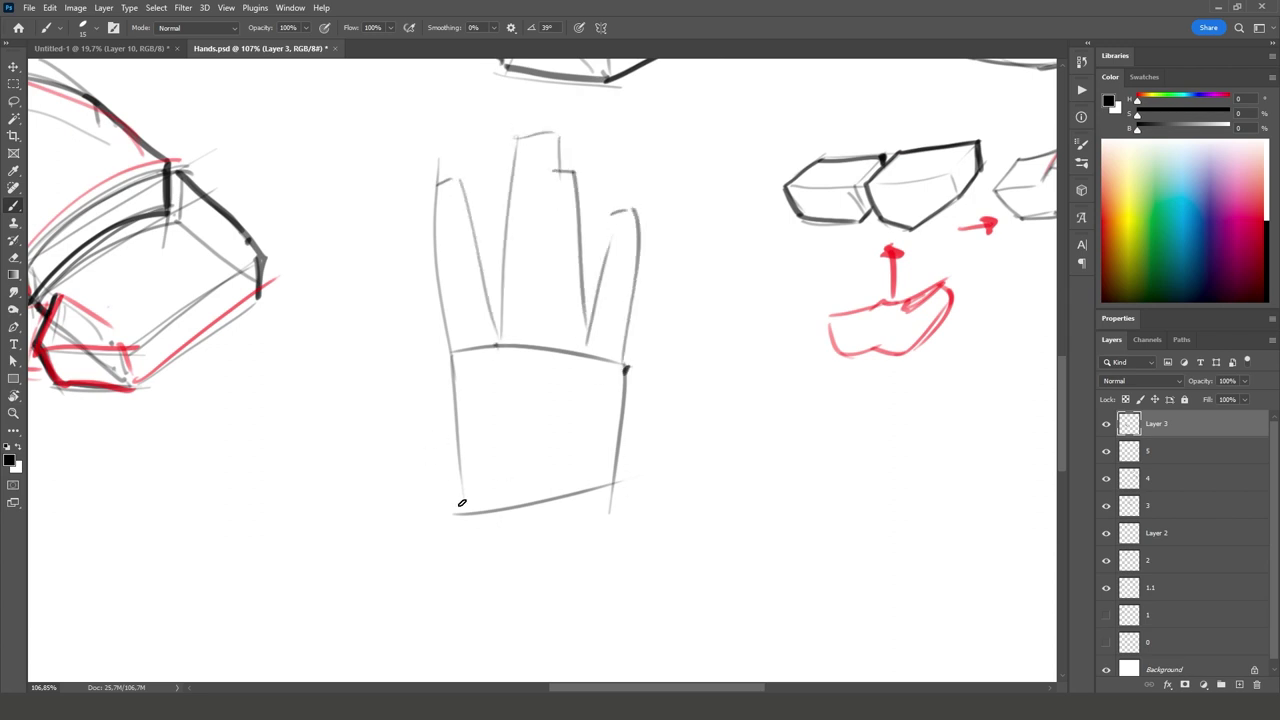
# Step: Add the thumb, palm curves, lower-left hatching and the right palm mound
pyautogui.moveTo(448, 511)
pyautogui.mouseDown()
pyautogui.moveTo(402, 448)
pyautogui.moveTo(455, 395)
pyautogui.mouseUp()
pyautogui.moveTo(394, 434)
pyautogui.mouseDown()
pyautogui.moveTo(342, 313)
pyautogui.moveTo(400, 343)
pyautogui.moveTo(436, 404)
pyautogui.moveTo(366, 320)
pyautogui.moveTo(432, 404)
pyautogui.moveTo(538, 470)
pyautogui.mouseUp()
pyautogui.moveTo(450, 512); pyautogui.dragTo(524, 505)
pyautogui.moveTo(483, 416); pyautogui.dragTo(541, 488)
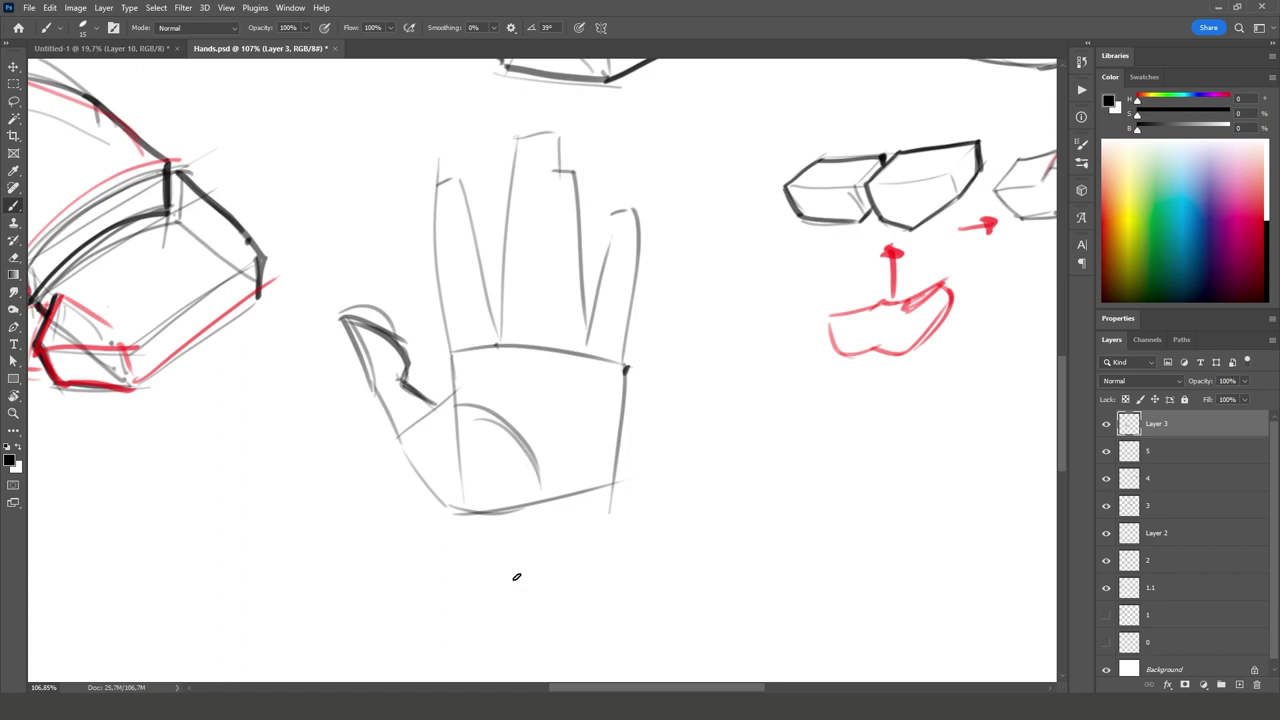
pyautogui.moveTo(440, 478); pyautogui.dragTo(480, 420)
pyautogui.moveTo(462, 480)
pyautogui.mouseDown()
pyautogui.moveTo(500, 436)
pyautogui.moveTo(608, 436)
pyautogui.mouseUp()
pyautogui.moveTo(552, 500); pyautogui.dragTo(624, 476)
pyautogui.moveTo(576, 438); pyautogui.dragTo(616, 442)
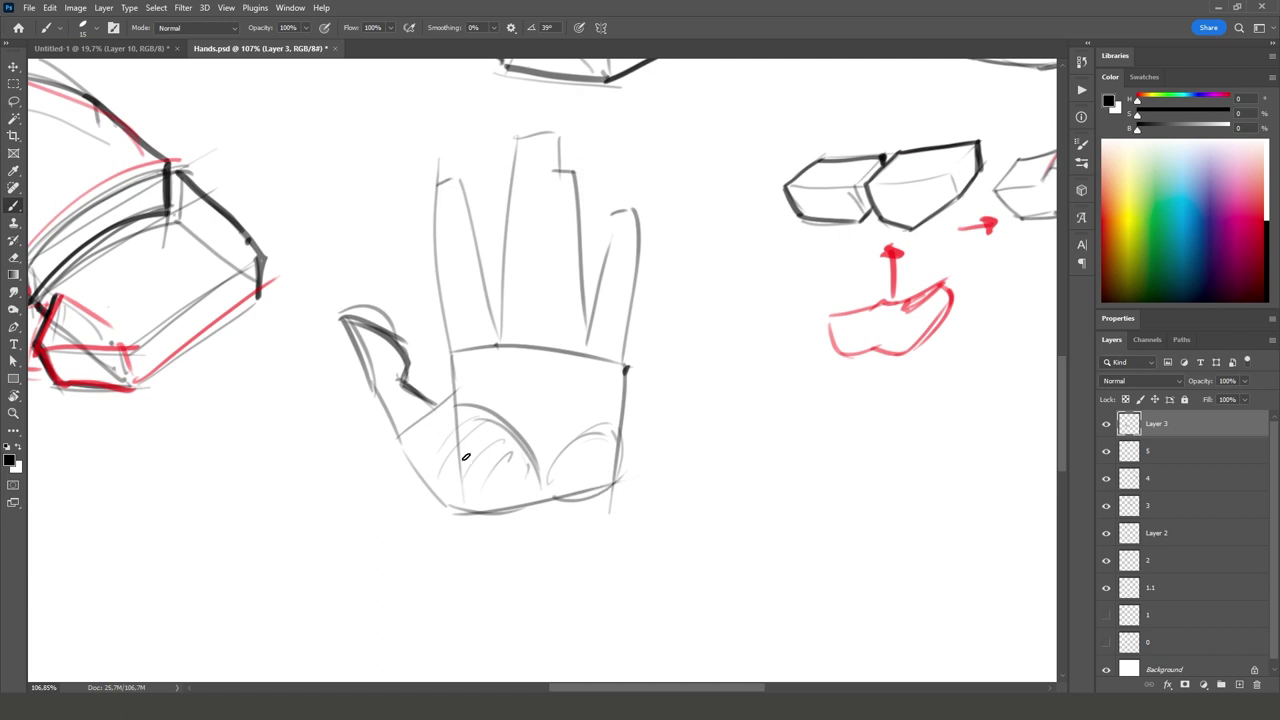
# Step: Draw wrist lines and darken the palm's right edge, removing the extra lower palm line
pyautogui.moveTo(484, 512); pyautogui.dragTo(486, 562)
pyautogui.moveTo(602, 500)
pyautogui.mouseDown()
pyautogui.moveTo(598, 584)
pyautogui.moveTo(618, 460)
pyautogui.mouseUp()
pyautogui.moveTo(618, 412); pyautogui.dragTo(618, 486)
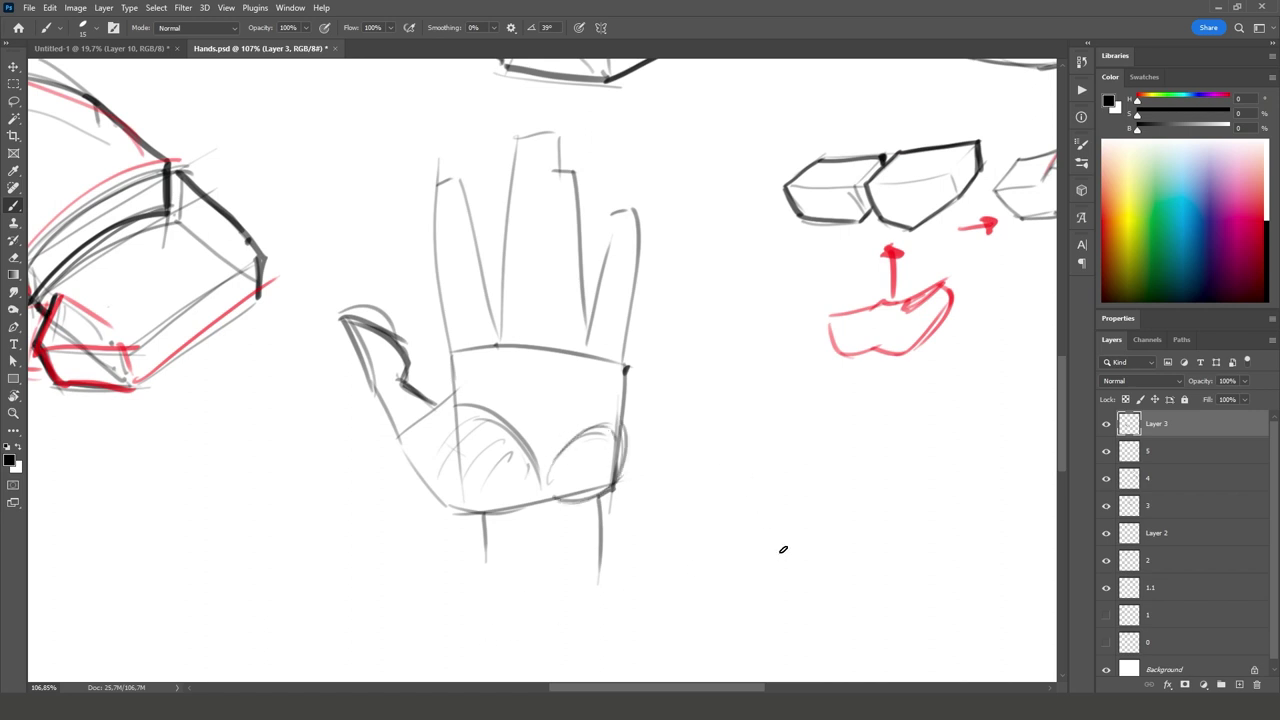
pyautogui.moveTo(481, 384)
pyautogui.mouseDown()
pyautogui.moveTo(610, 404)
pyautogui.moveTo(614, 420)
pyautogui.mouseUp()
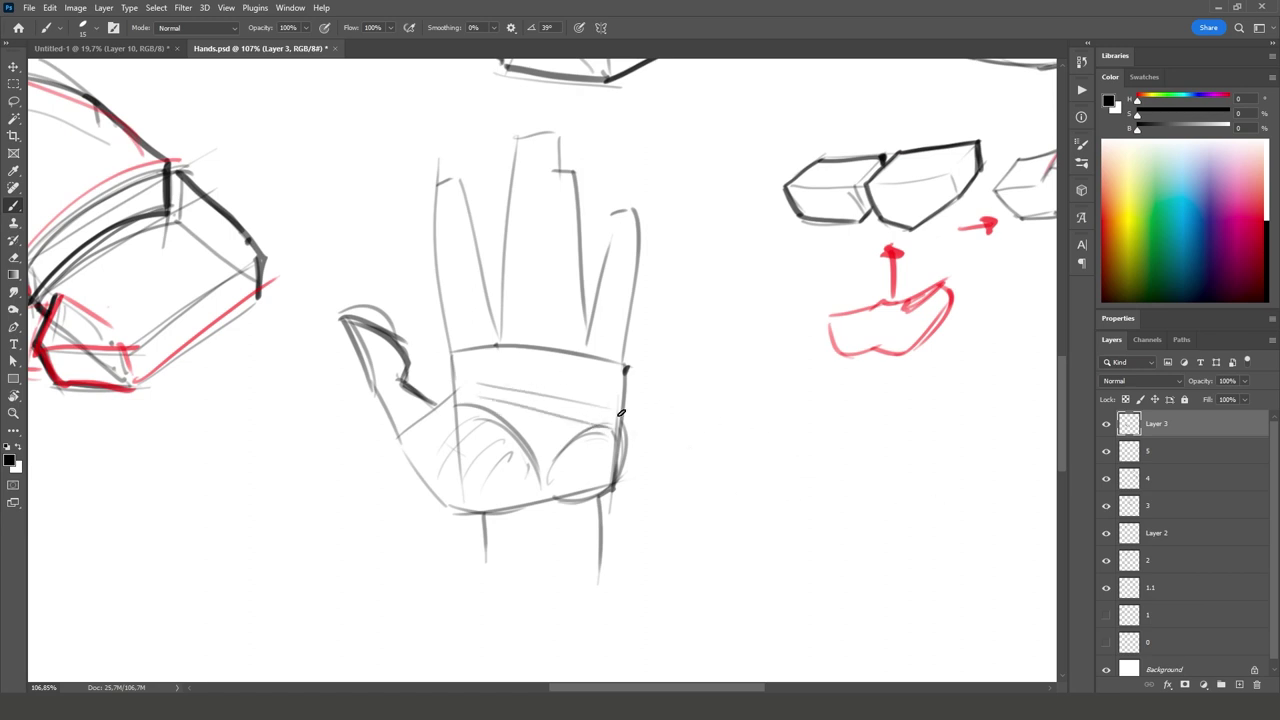
pyautogui.hotkey('ctrl', 'z')
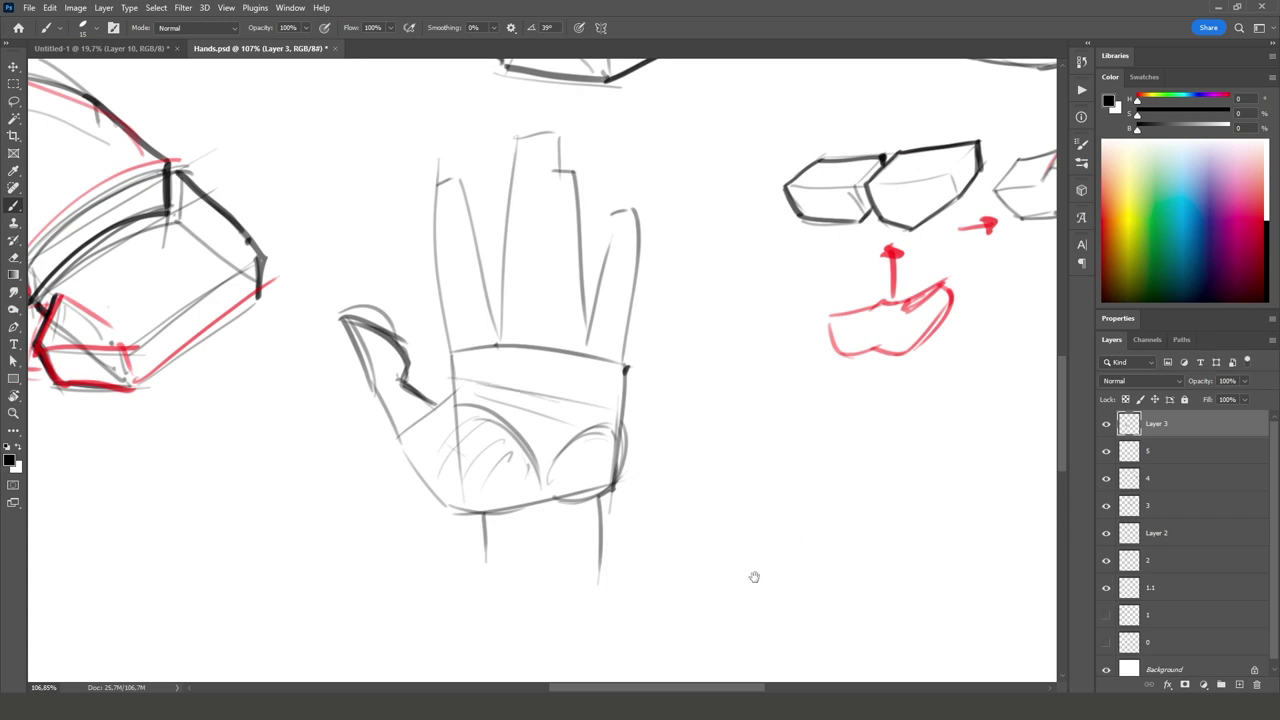
pyautogui.moveTo(740, 577); pyautogui.dragTo(489, 471)
# Step: Sketch the new hand's curved side, box edges and thumb outline, redoing false starts
pyautogui.moveTo(493, 372); pyautogui.dragTo(564, 534)
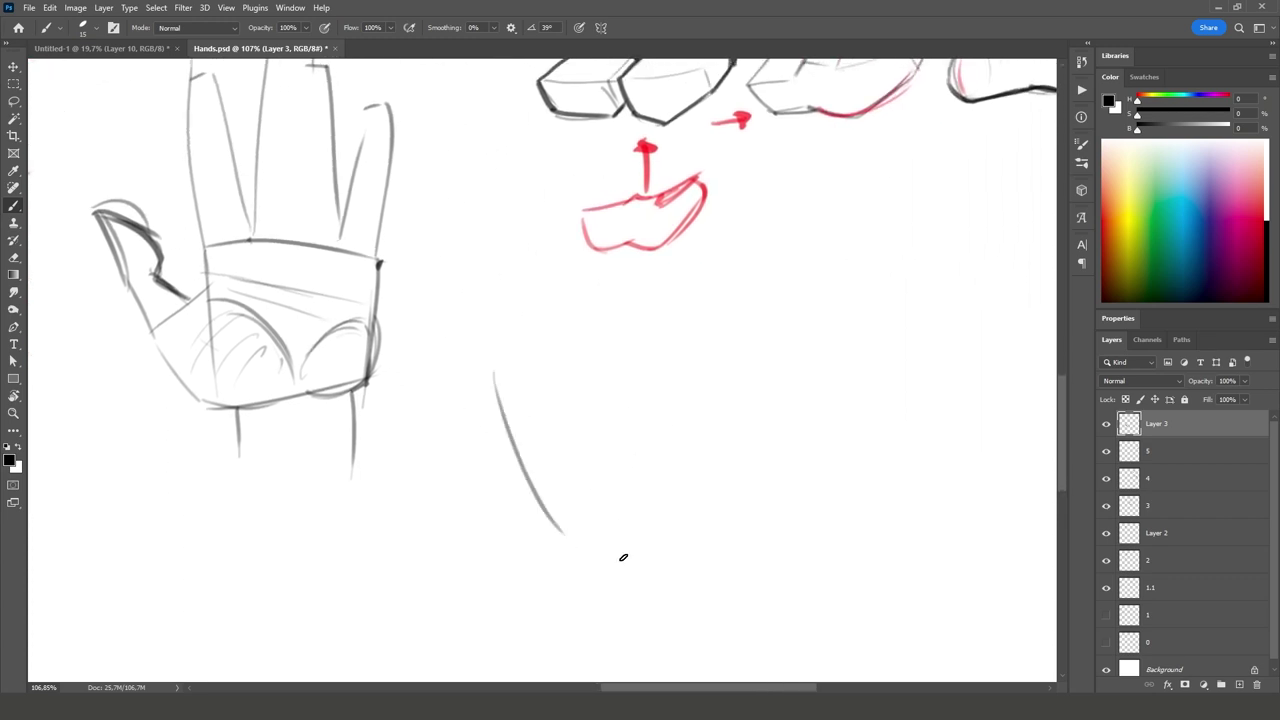
pyautogui.hotkey('ctrl', 'z')
pyautogui.moveTo(519, 428)
pyautogui.mouseDown()
pyautogui.moveTo(545, 322)
pyautogui.moveTo(663, 397)
pyautogui.moveTo(585, 518)
pyautogui.mouseUp()
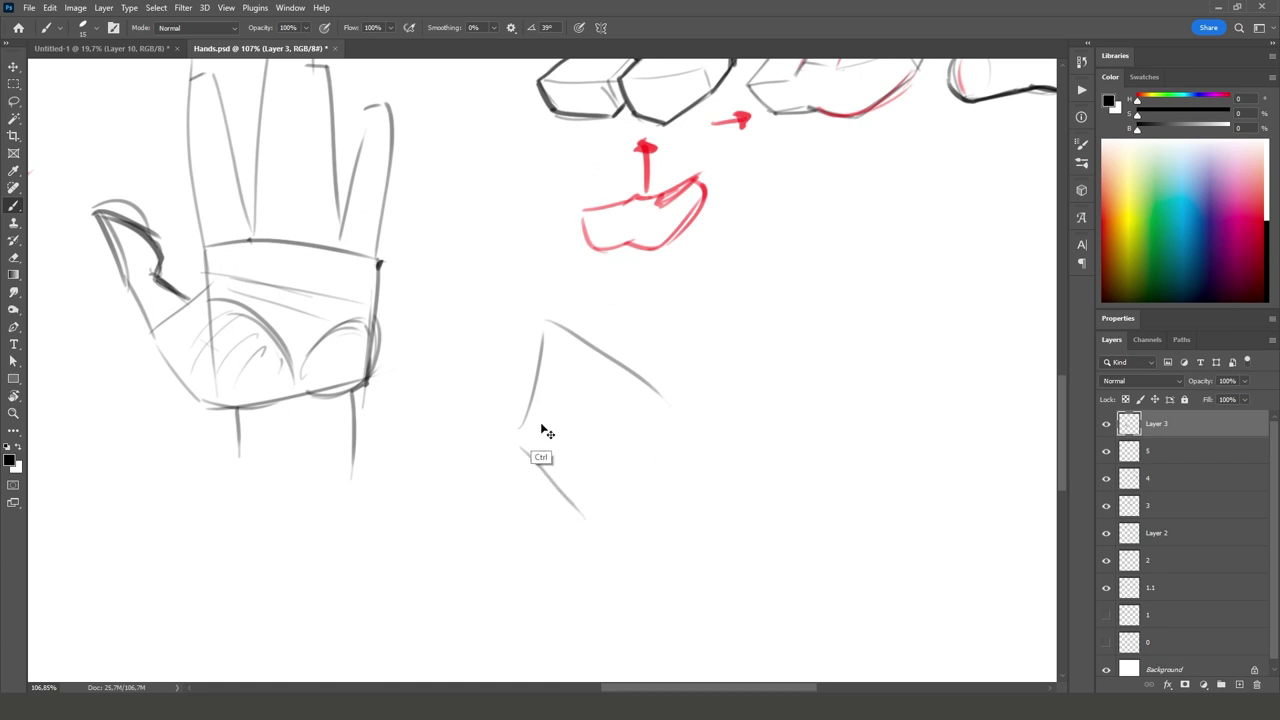
pyautogui.hotkey('ctrl', 'z')
pyautogui.hotkey('ctrl', 'z')
pyautogui.hotkey('ctrl', 'z')
pyautogui.moveTo(530, 462)
pyautogui.mouseDown()
pyautogui.moveTo(559, 333)
pyautogui.moveTo(630, 373)
pyautogui.mouseUp()
pyautogui.moveTo(545, 469)
pyautogui.mouseDown()
pyautogui.moveTo(590, 505)
pyautogui.moveTo(678, 418)
pyautogui.mouseUp()
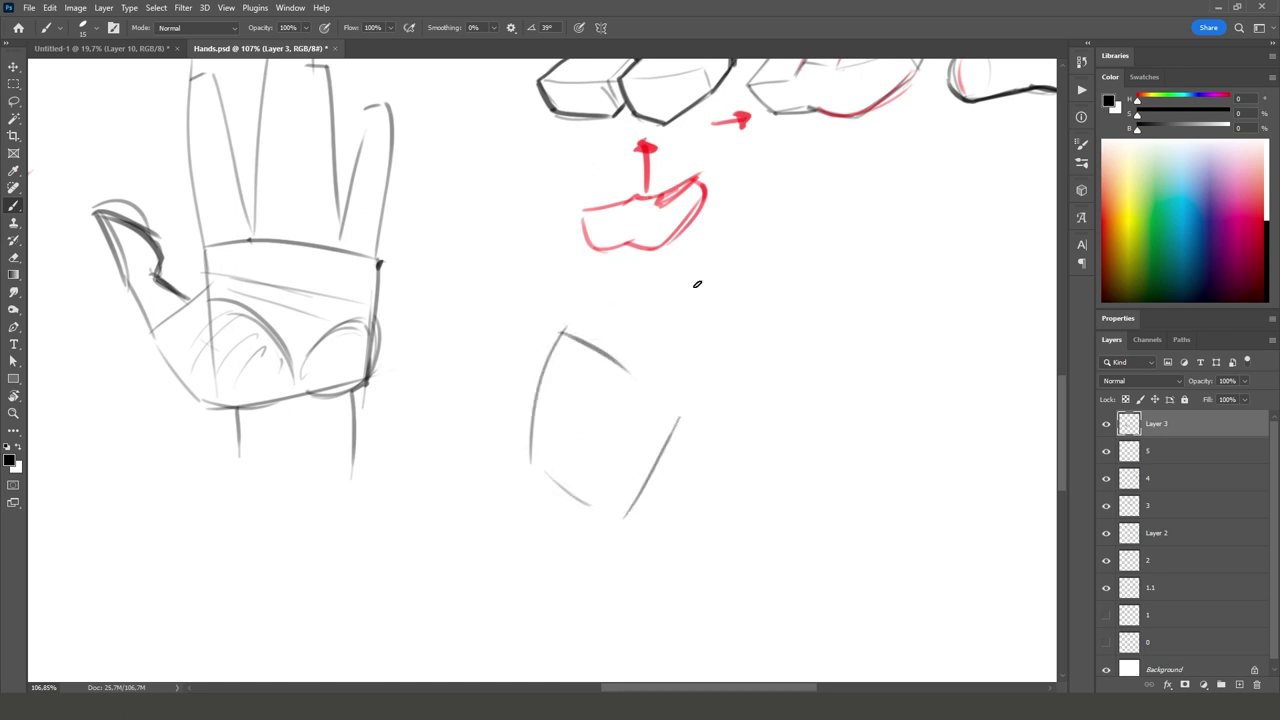
pyautogui.moveTo(570, 328); pyautogui.dragTo(492, 285)
pyautogui.moveTo(528, 463)
pyautogui.mouseDown()
pyautogui.moveTo(462, 408)
pyautogui.moveTo(430, 300)
pyautogui.moveTo(512, 338)
pyautogui.mouseUp()
pyautogui.moveTo(434, 270)
pyautogui.mouseDown()
pyautogui.moveTo(496, 324)
pyautogui.moveTo(492, 280)
pyautogui.moveTo(606, 342)
pyautogui.moveTo(438, 280)
pyautogui.moveTo(500, 334)
pyautogui.moveTo(434, 350)
pyautogui.moveTo(506, 440)
pyautogui.mouseUp()
pyautogui.hotkey('ctrl', 'z')
pyautogui.moveTo(446, 372); pyautogui.dragTo(458, 404)
pyautogui.moveTo(428, 310)
pyautogui.mouseDown()
pyautogui.moveTo(452, 378)
pyautogui.moveTo(516, 444)
pyautogui.moveTo(497, 330)
pyautogui.mouseUp()
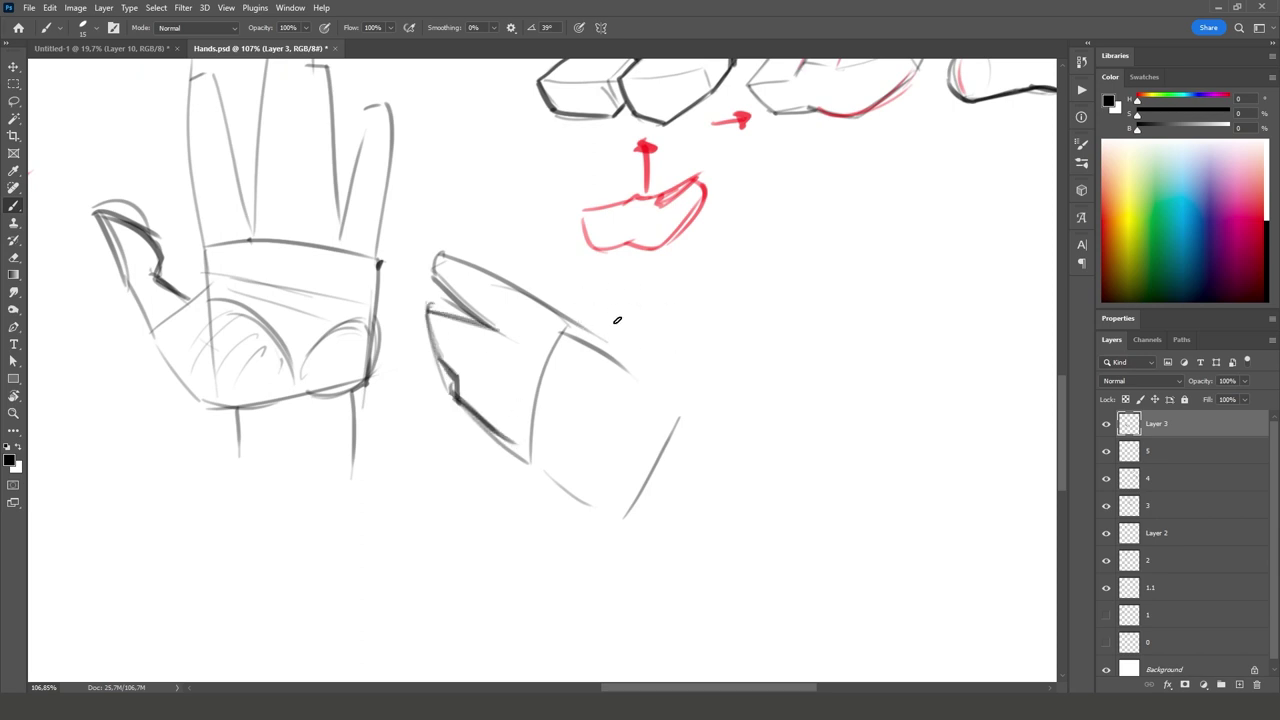
# Step: Outline a raised finger, the hand's lower curve and base, and left-side lines
pyautogui.moveTo(590, 260)
pyautogui.mouseDown()
pyautogui.moveTo(636, 290)
pyautogui.moveTo(574, 298)
pyautogui.mouseUp()
pyautogui.moveTo(576, 300)
pyautogui.mouseDown()
pyautogui.moveTo(668, 350)
pyautogui.moveTo(620, 358)
pyautogui.moveTo(630, 448)
pyautogui.mouseUp()
pyautogui.moveTo(590, 486); pyautogui.dragTo(640, 464)
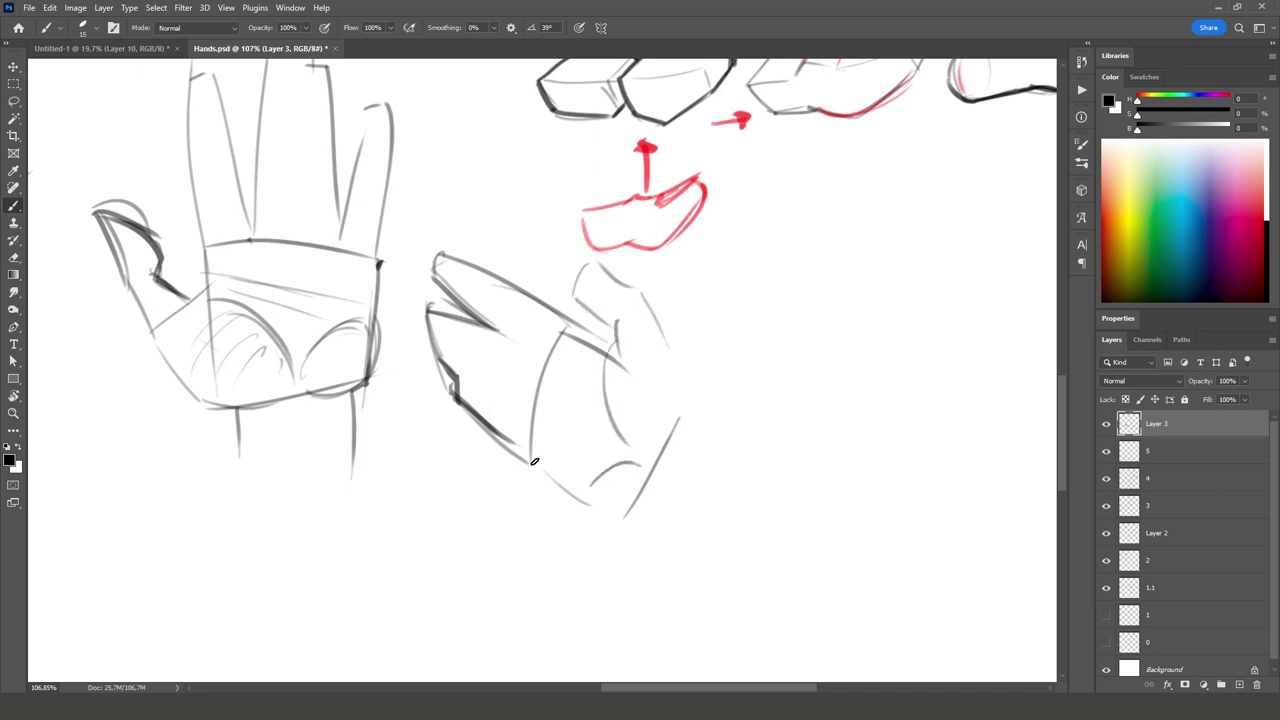
pyautogui.moveTo(536, 460); pyautogui.dragTo(580, 502)
pyautogui.moveTo(602, 520); pyautogui.dragTo(662, 508)
pyautogui.moveTo(606, 352); pyautogui.dragTo(624, 440)
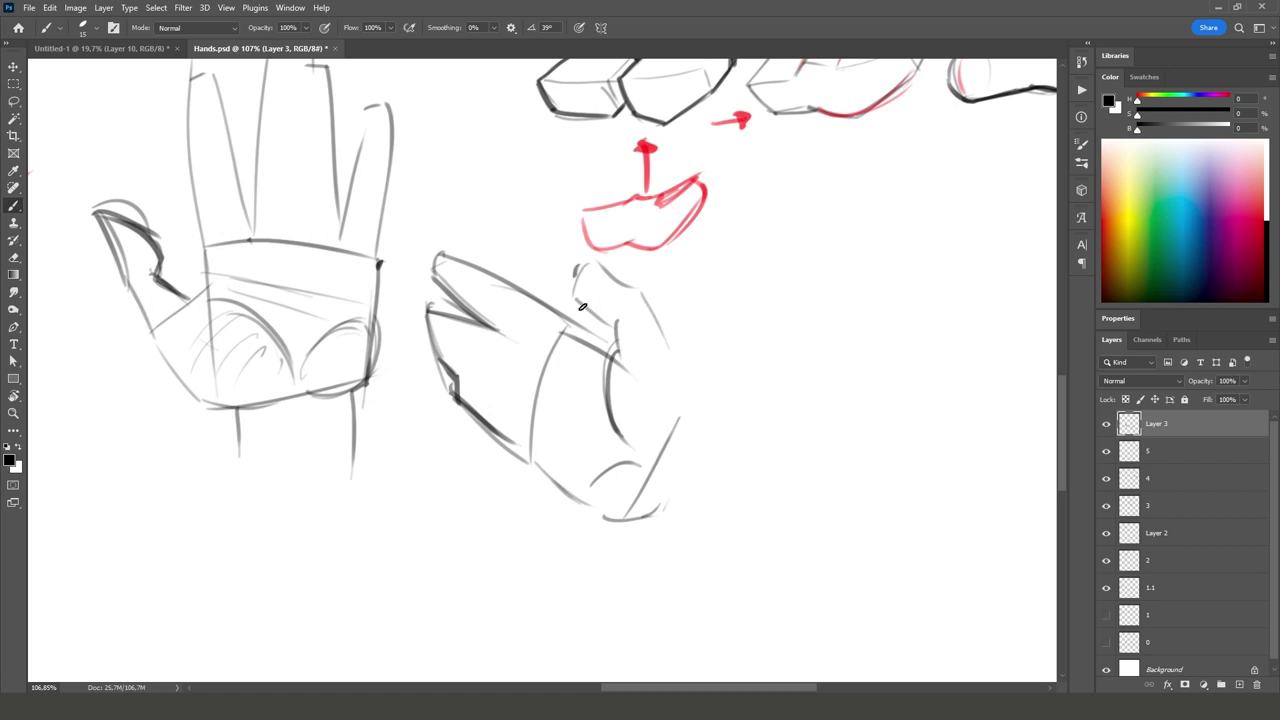
pyautogui.moveTo(576, 272)
pyautogui.mouseDown()
pyautogui.moveTo(616, 336)
pyautogui.moveTo(640, 292)
pyautogui.moveTo(686, 374)
pyautogui.mouseUp()
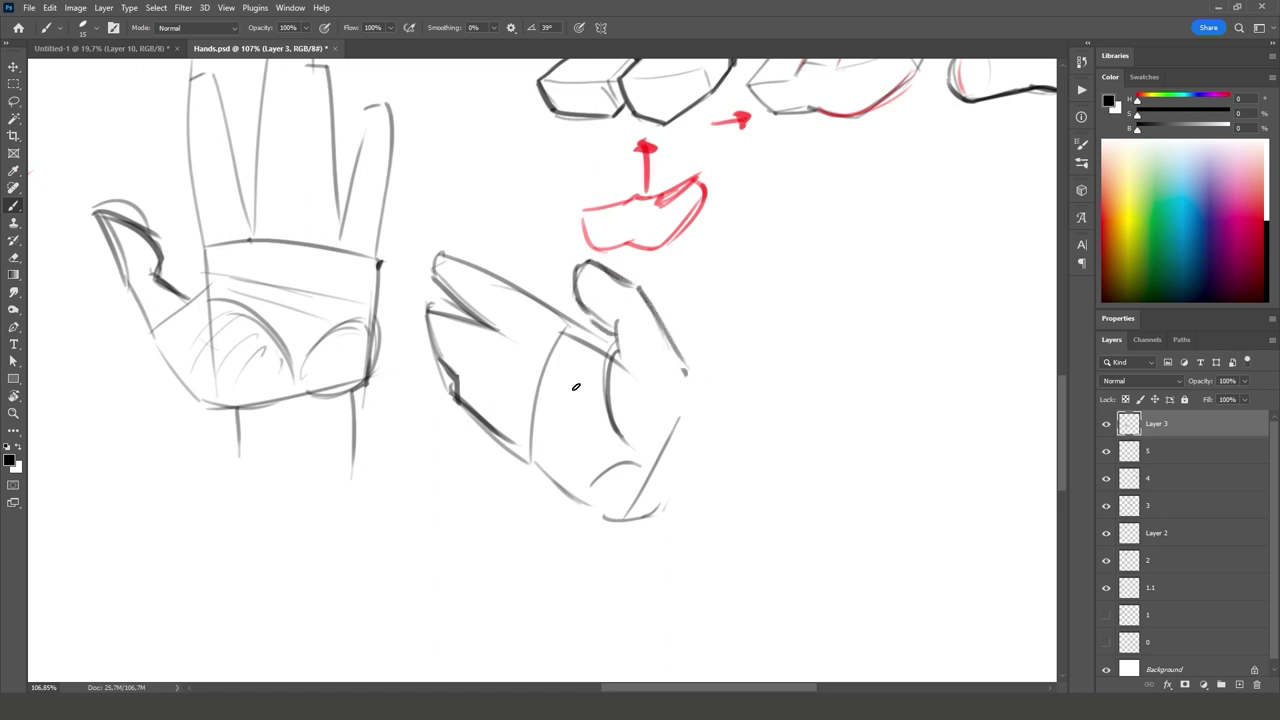
pyautogui.moveTo(554, 474); pyautogui.dragTo(566, 384)
pyautogui.moveTo(570, 452)
pyautogui.mouseDown()
pyautogui.moveTo(566, 492)
pyautogui.moveTo(578, 384)
pyautogui.mouseUp()
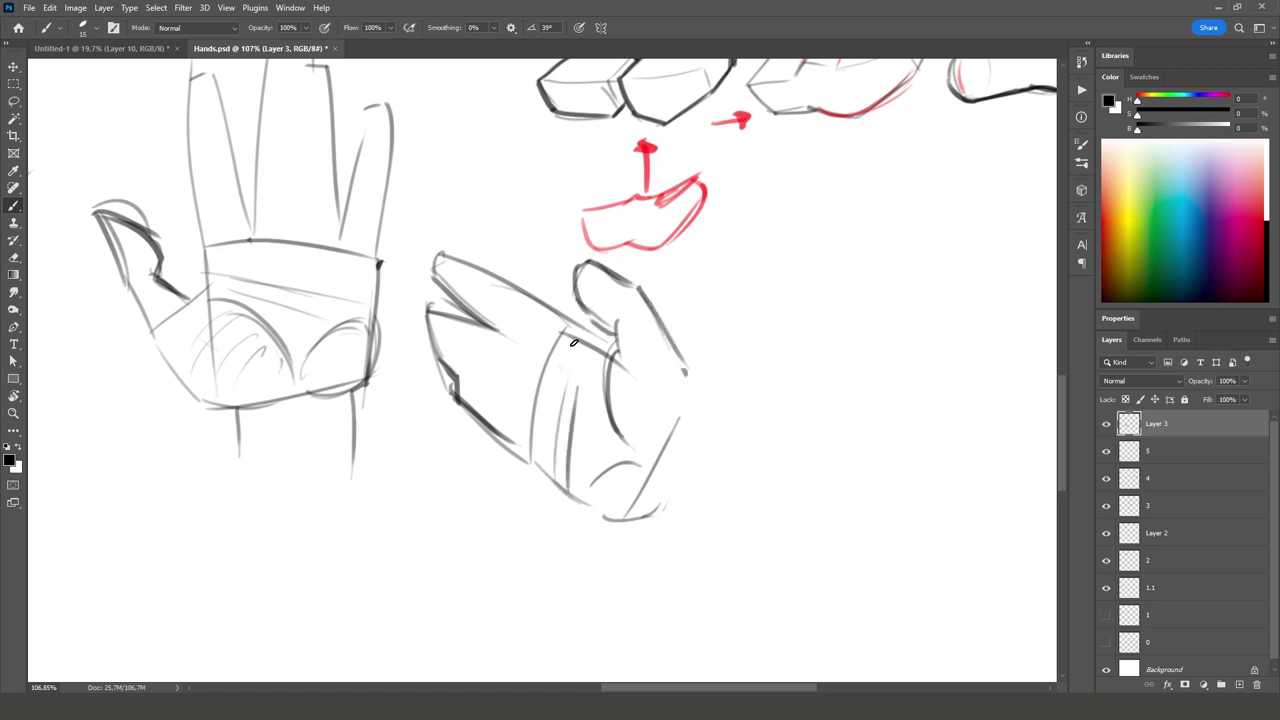
pyautogui.moveTo(442, 252); pyautogui.dragTo(572, 326)
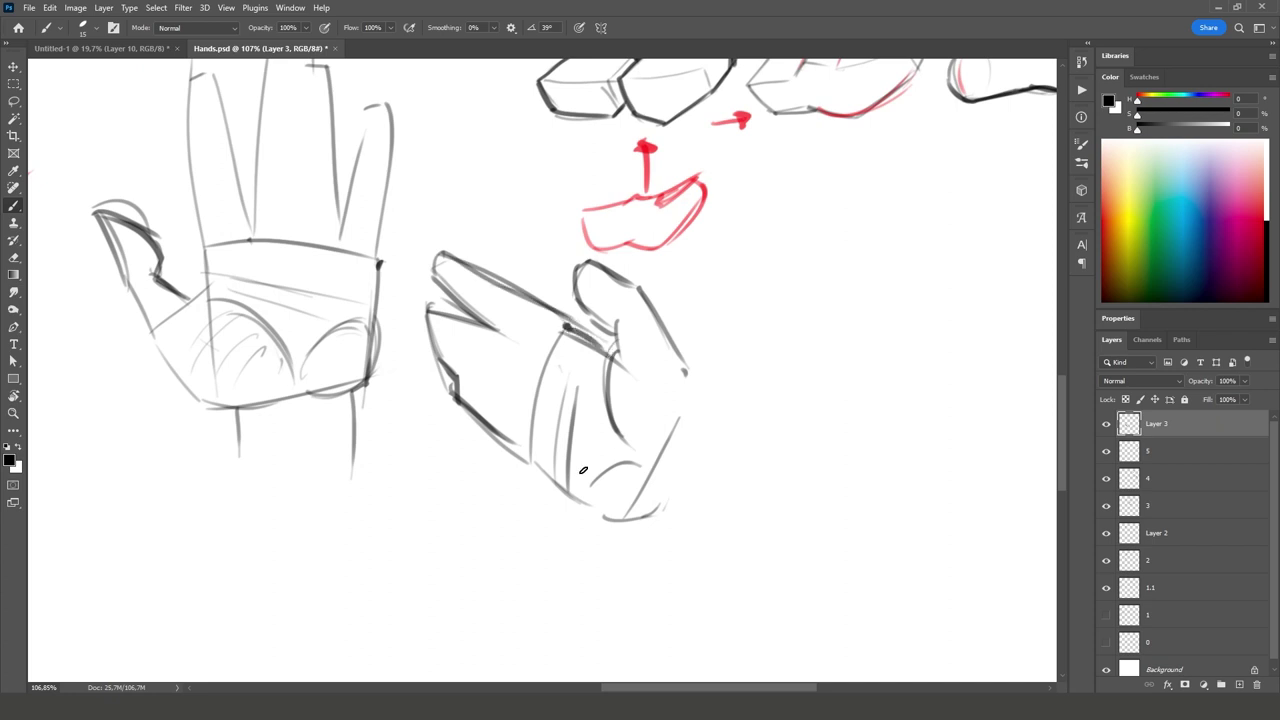
pyautogui.moveTo(528, 462)
pyautogui.mouseDown()
pyautogui.moveTo(610, 520)
pyautogui.moveTo(652, 490)
pyautogui.mouseUp()
pyautogui.moveTo(684, 398)
pyautogui.mouseDown()
pyautogui.moveTo(658, 488)
pyautogui.moveTo(730, 436)
pyautogui.mouseUp()
# Step: Add the wrist lines and darken the thumb diagonal and inner thumb line
pyautogui.moveTo(650, 512); pyautogui.dragTo(708, 542)
pyautogui.moveTo(692, 406)
pyautogui.mouseDown()
pyautogui.moveTo(688, 390)
pyautogui.moveTo(692, 404)
pyautogui.mouseUp()
pyautogui.moveTo(606, 502); pyautogui.dragTo(592, 578)
pyautogui.moveTo(641, 394); pyautogui.dragTo(711, 333)
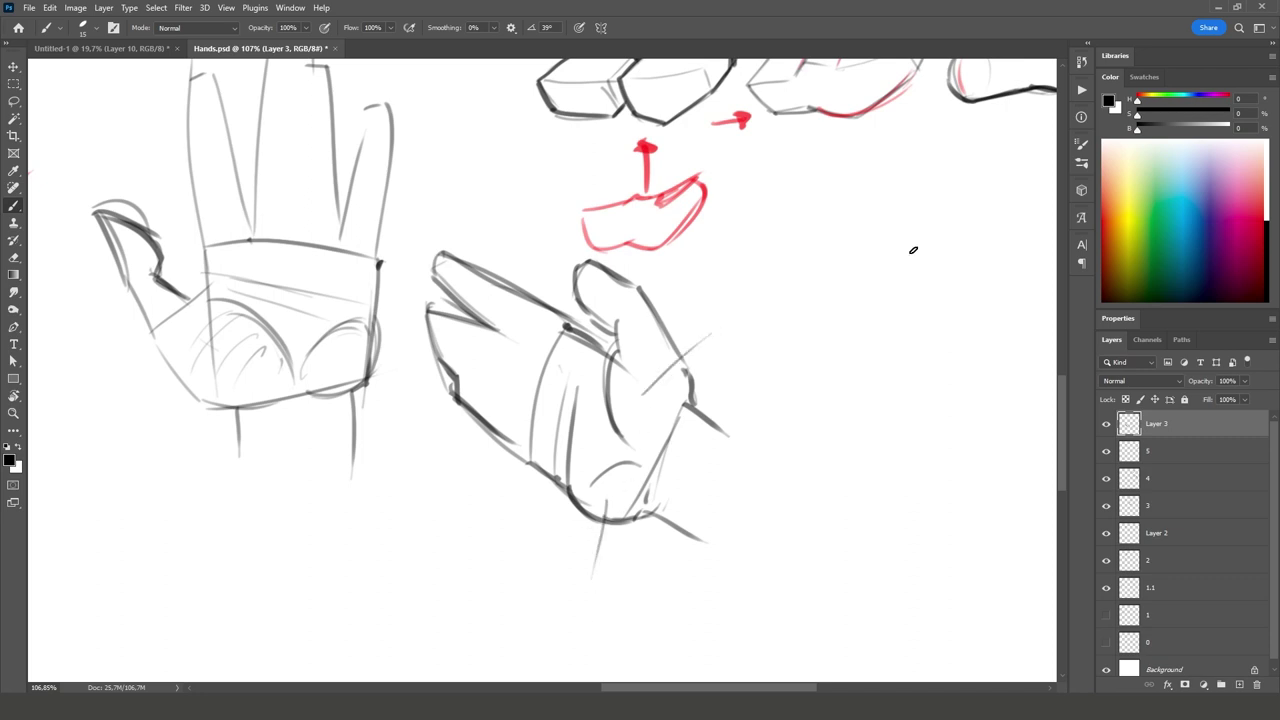
pyautogui.moveTo(618, 435); pyautogui.dragTo(603, 340)
pyautogui.moveTo(814, 526); pyautogui.dragTo(474, 549)
# Step: Construct a palm box with fingers and a thumb rising from it
pyautogui.moveTo(455, 354)
pyautogui.mouseDown()
pyautogui.moveTo(581, 349)
pyautogui.moveTo(482, 467)
pyautogui.moveTo(573, 461)
pyautogui.mouseUp()
pyautogui.moveTo(582, 350); pyautogui.dragTo(577, 445)
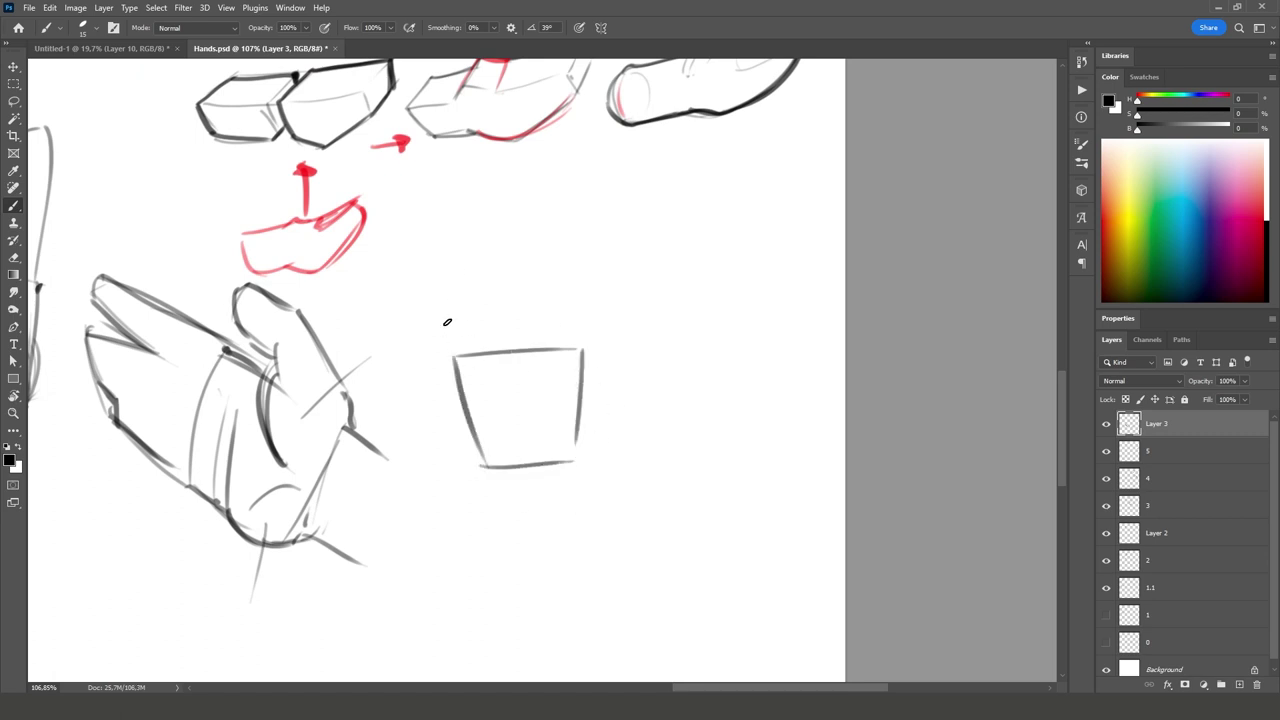
pyautogui.moveTo(441, 246); pyautogui.dragTo(456, 354)
pyautogui.moveTo(583, 262); pyautogui.dragTo(585, 345)
pyautogui.moveTo(488, 218); pyautogui.dragTo(487, 345)
pyautogui.moveTo(535, 205); pyautogui.dragTo(548, 345)
pyautogui.moveTo(560, 232); pyautogui.dragTo(548, 345)
pyautogui.moveTo(584, 388); pyautogui.dragTo(650, 358)
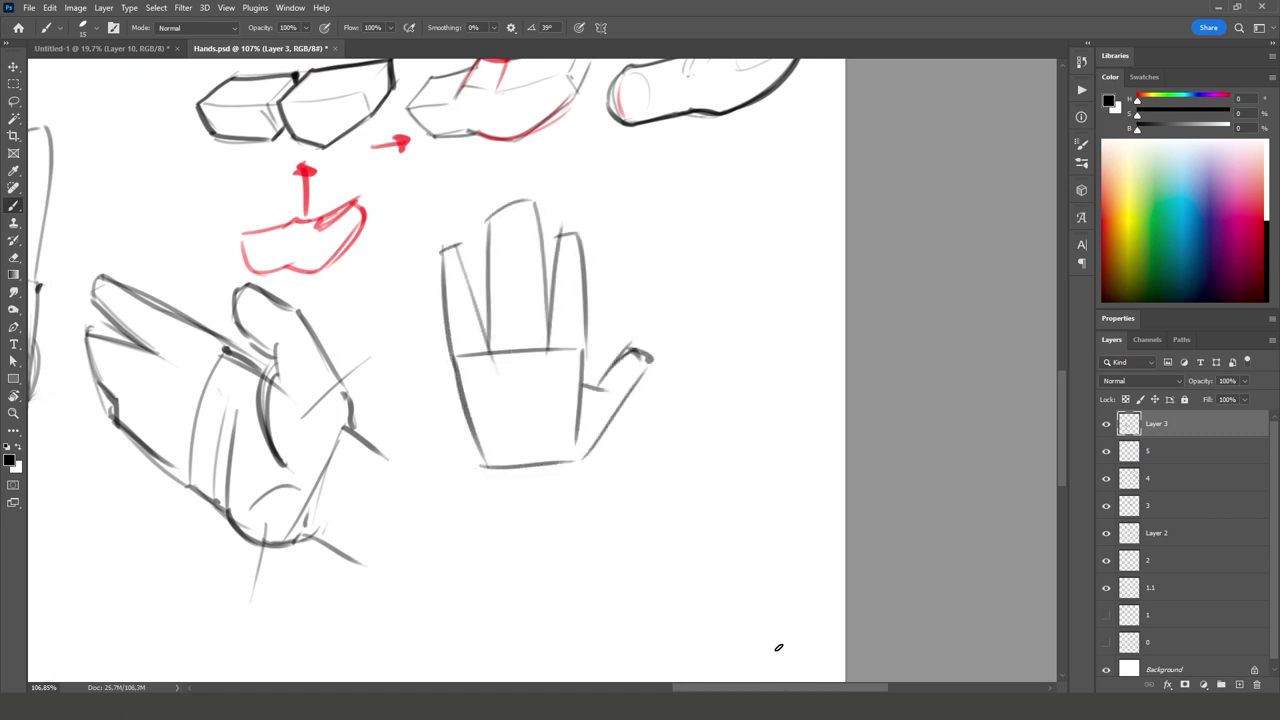
# Step: Add palm creases, the lower-left palm edge and faint horizontal palm lines
pyautogui.moveTo(530, 422)
pyautogui.mouseDown()
pyautogui.moveTo(608, 395)
pyautogui.moveTo(592, 388)
pyautogui.mouseUp()
pyautogui.moveTo(472, 418); pyautogui.dragTo(512, 428)
pyautogui.moveTo(447, 364); pyautogui.dragTo(484, 486)
pyautogui.moveTo(567, 463); pyautogui.dragTo(569, 510)
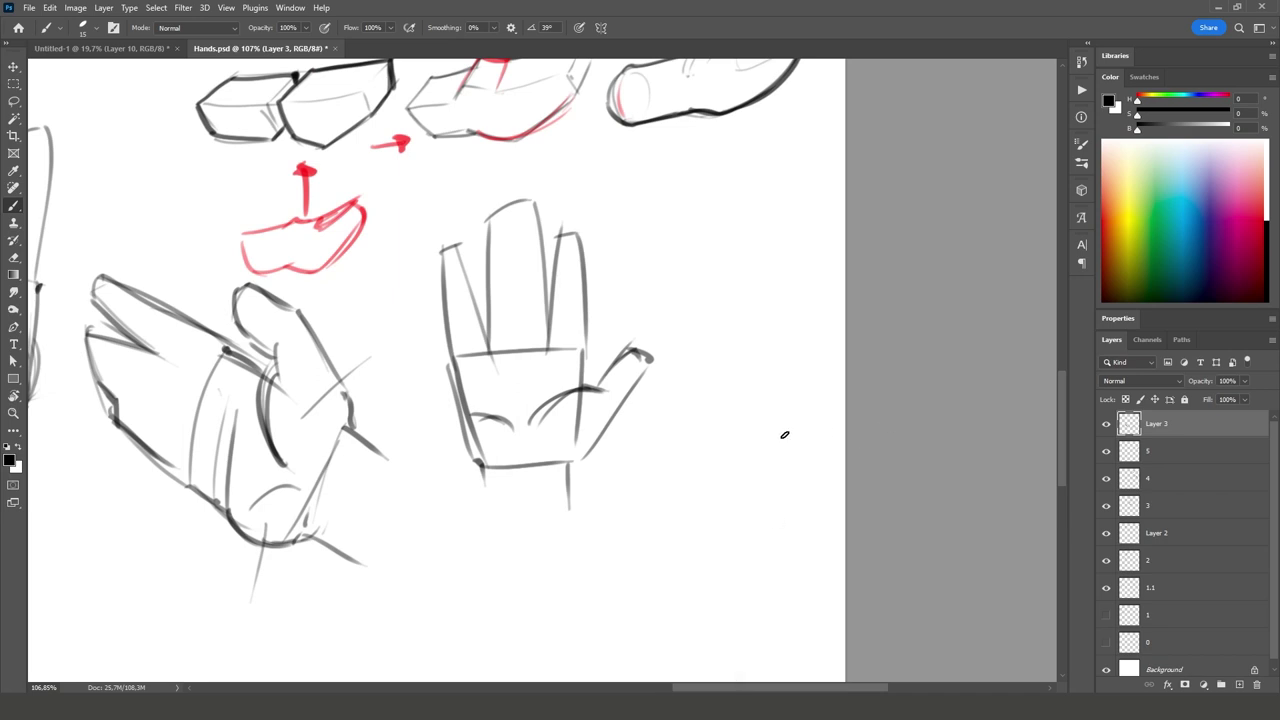
pyautogui.moveTo(594, 393); pyautogui.dragTo(522, 450)
pyautogui.moveTo(476, 412); pyautogui.dragTo(522, 440)
pyautogui.moveTo(455, 400); pyautogui.dragTo(576, 386)
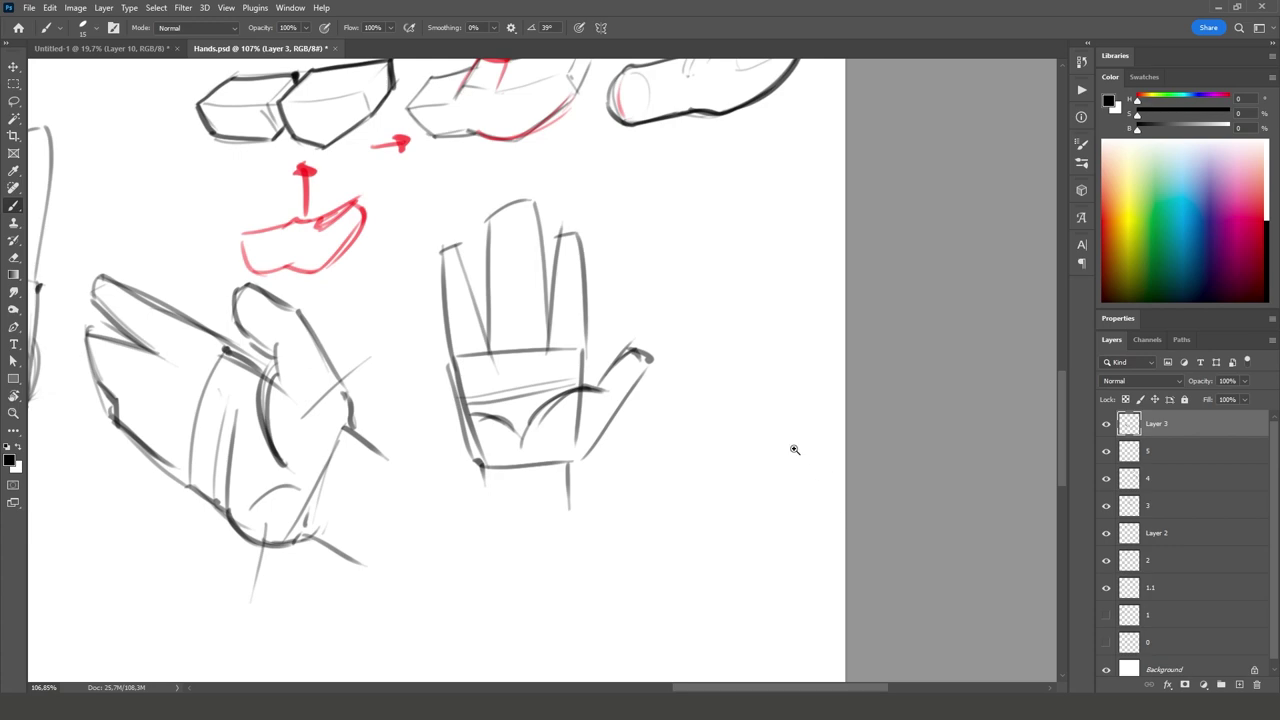
pyautogui.moveTo(794, 449); pyautogui.dragTo(697, 557)
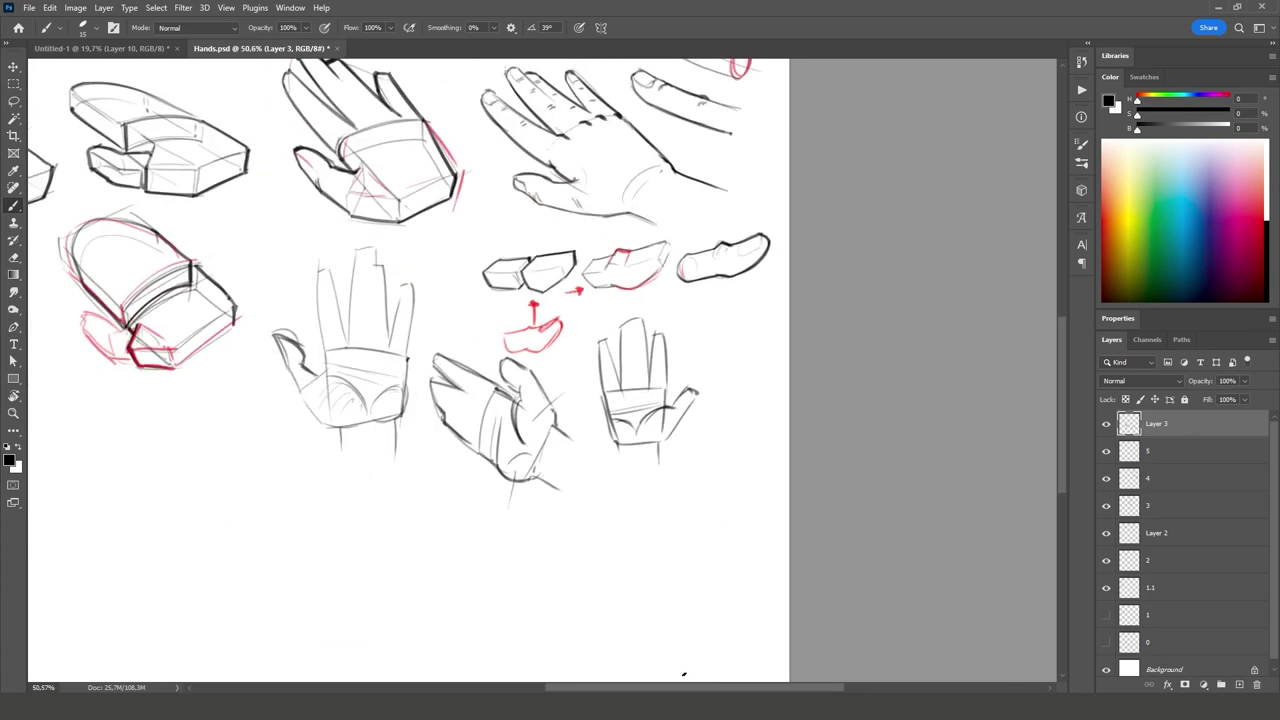
# Step: Zoom into the detailed hand and brush red joint marks on the index and middle fingers
pyautogui.moveTo(684, 473); pyautogui.dragTo(744, 673)
pyautogui.moveTo(690, 314); pyautogui.dragTo(715, 314)
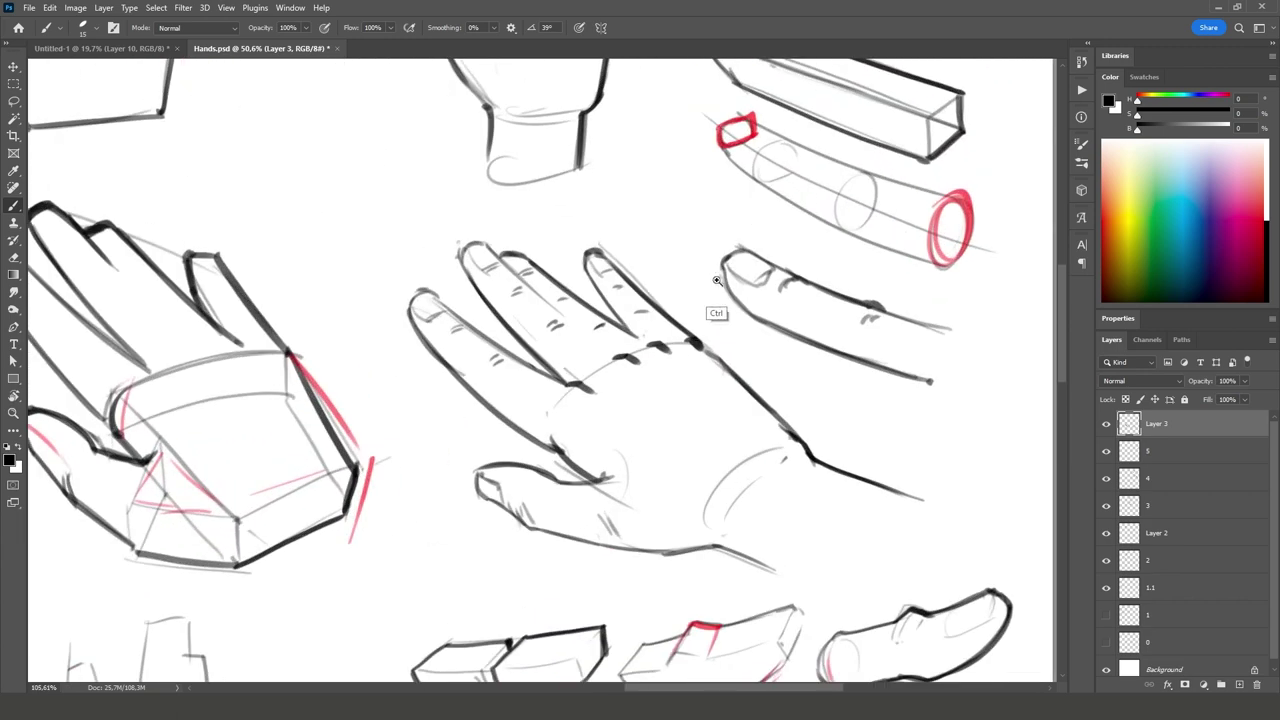
pyautogui.press('x')
pyautogui.press('x')
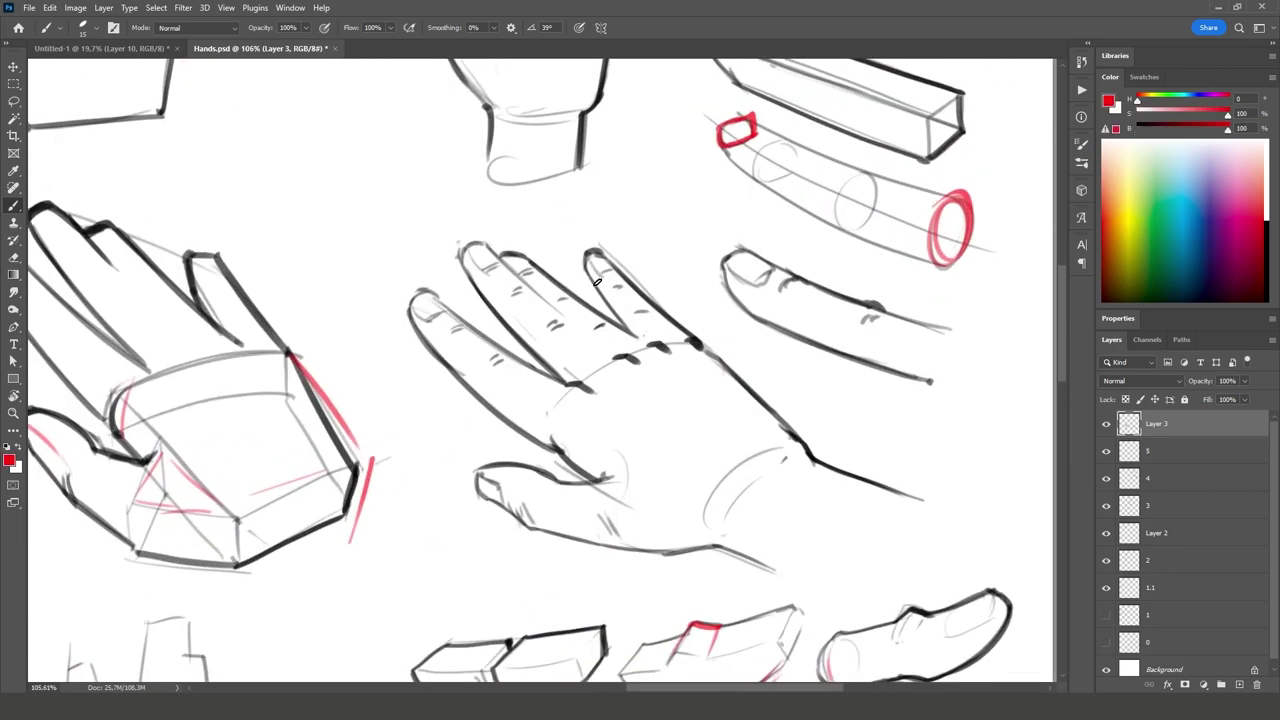
pyautogui.moveTo(464, 297)
pyautogui.mouseDown()
pyautogui.moveTo(466, 321)
pyautogui.moveTo(500, 357)
pyautogui.mouseUp()
pyautogui.moveTo(531, 236); pyautogui.dragTo(532, 259)
pyautogui.moveTo(622, 237); pyautogui.dragTo(623, 261)
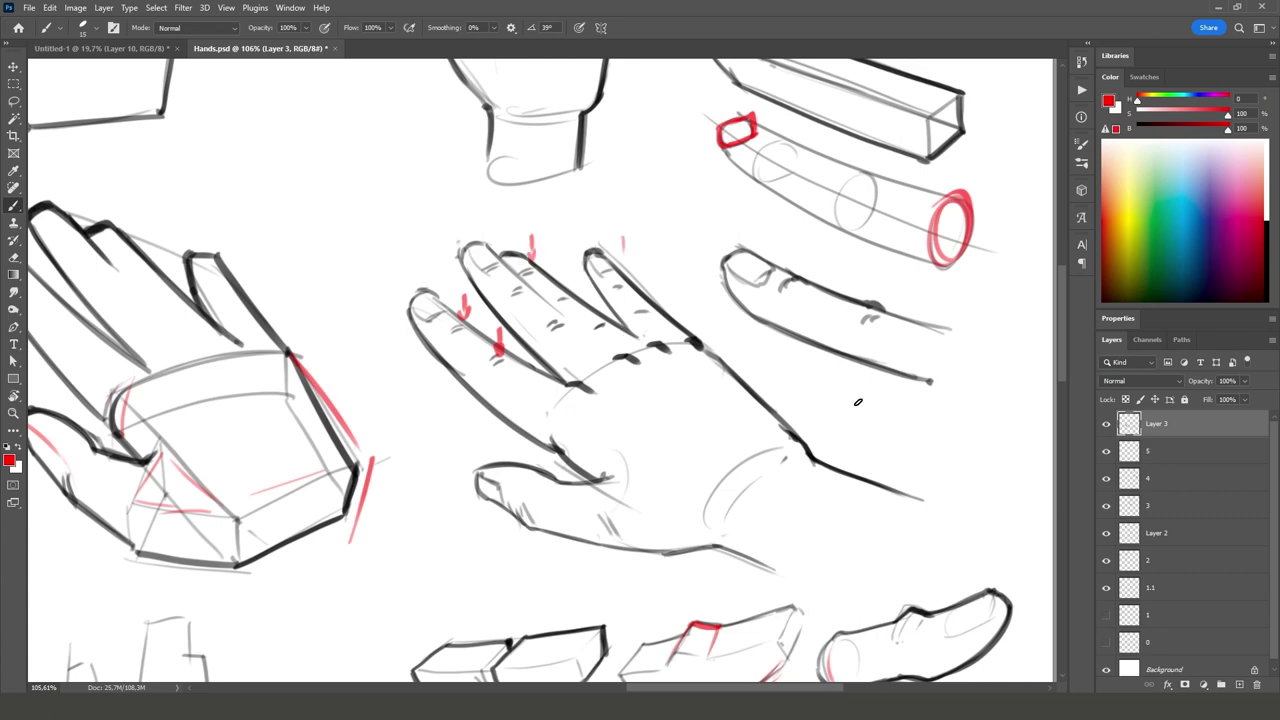
pyautogui.scroll(-1, 820, 430)
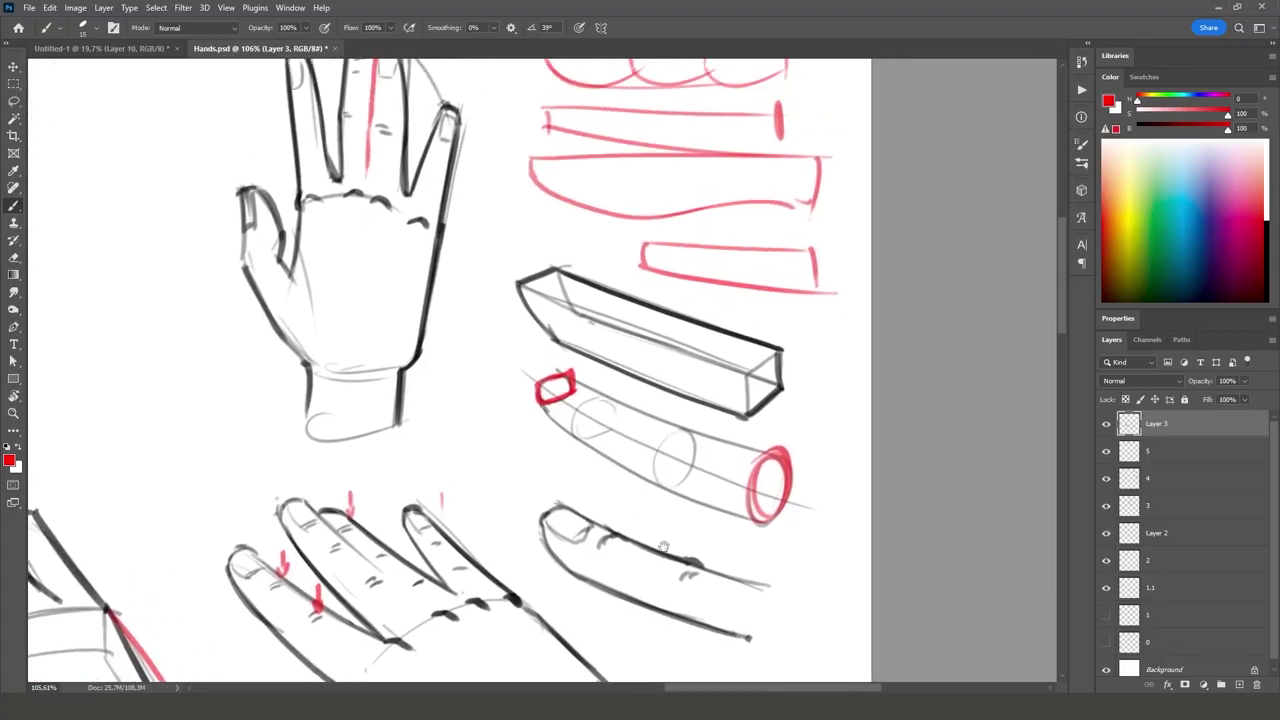
# Step: Retrace the red finger shape with two crease ticks, then add faint red lines to the grasping hand
pyautogui.moveTo(663, 547); pyautogui.dragTo(570, 632)
pyautogui.moveTo(443, 265)
pyautogui.mouseDown()
pyautogui.moveTo(690, 270)
pyautogui.moveTo(709, 294)
pyautogui.mouseUp()
pyautogui.moveTo(546, 267); pyautogui.dragTo(545, 296)
pyautogui.moveTo(552, 267); pyautogui.dragTo(551, 295)
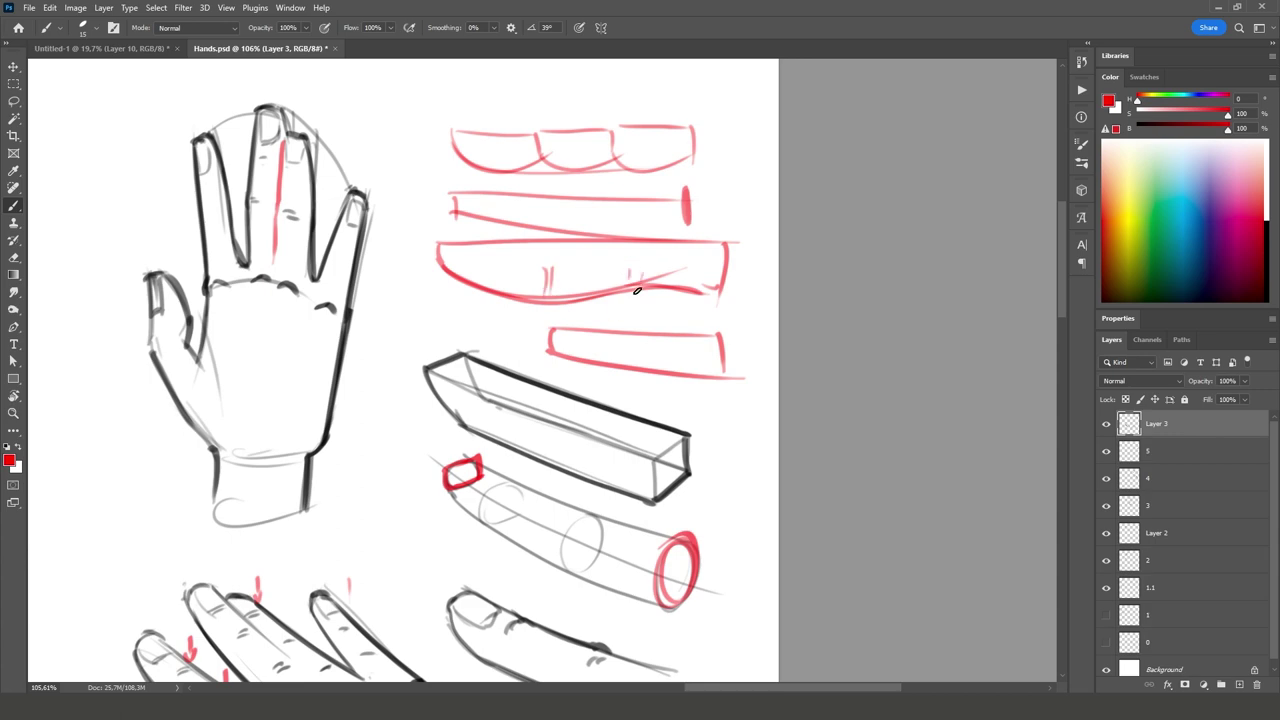
pyautogui.scroll(-5, 622, 322)
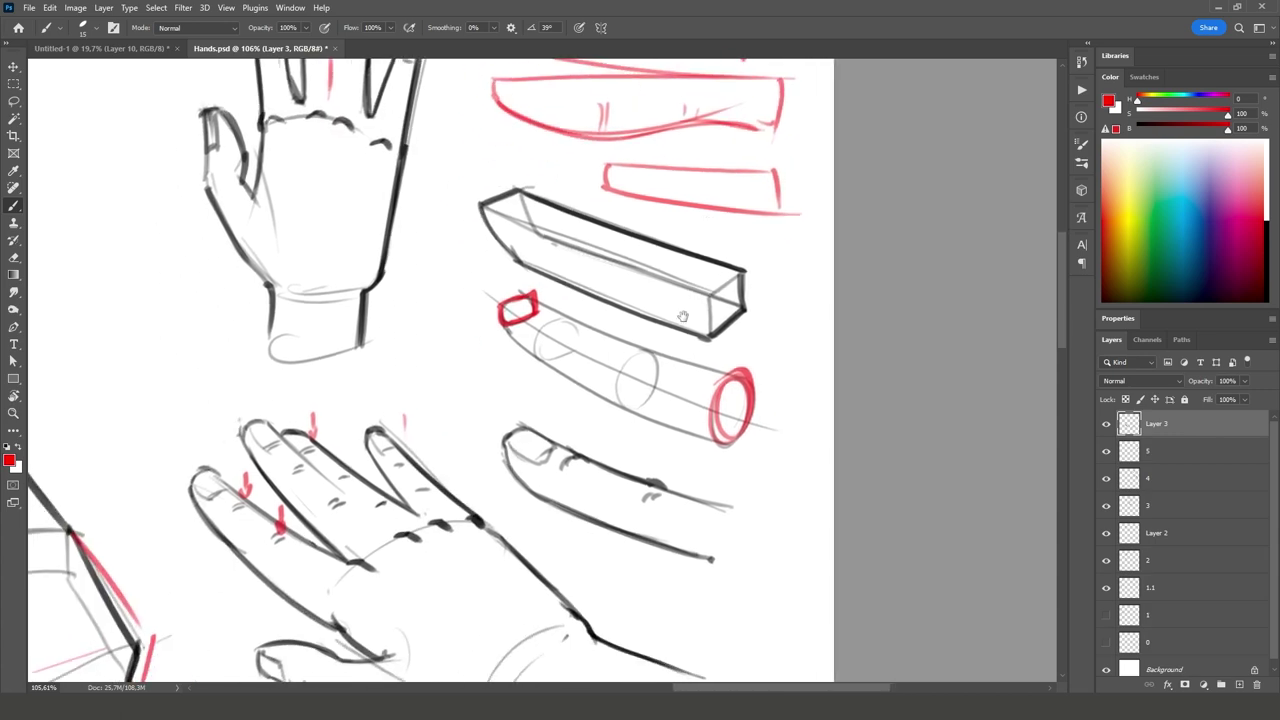
pyautogui.scroll(4, 595, 310)
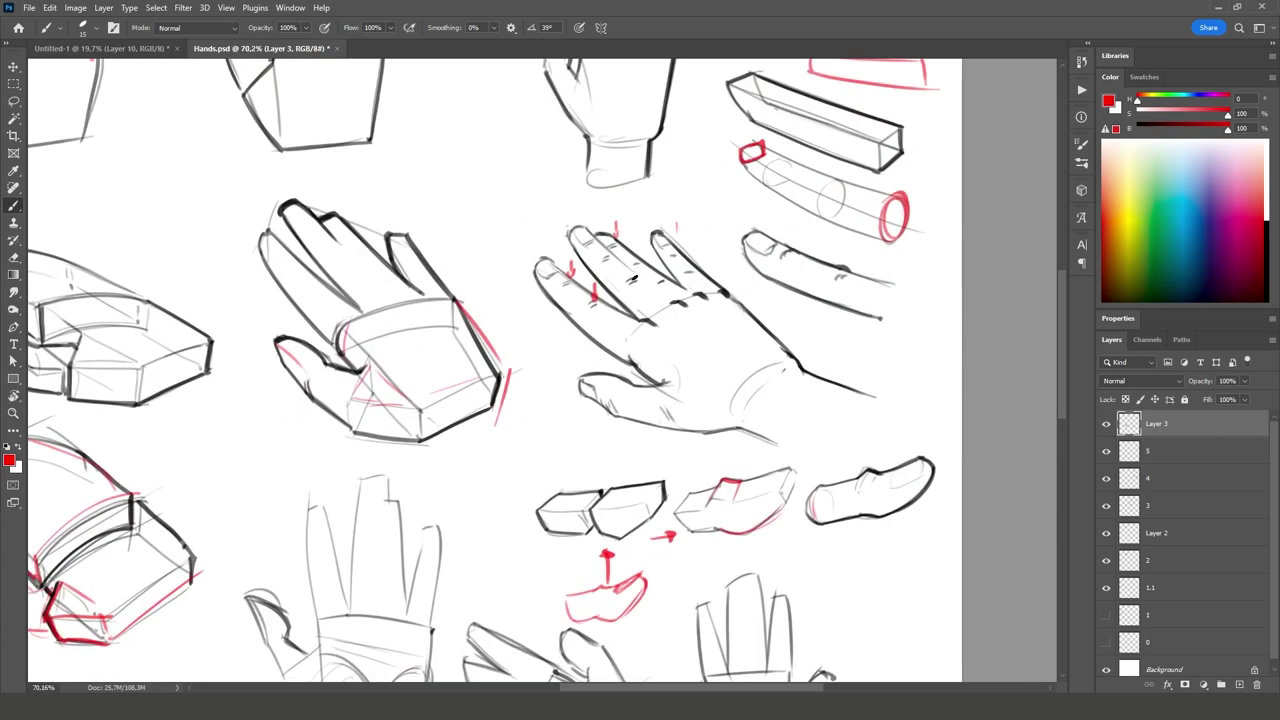
pyautogui.moveTo(631, 420); pyautogui.dragTo(662, 330)
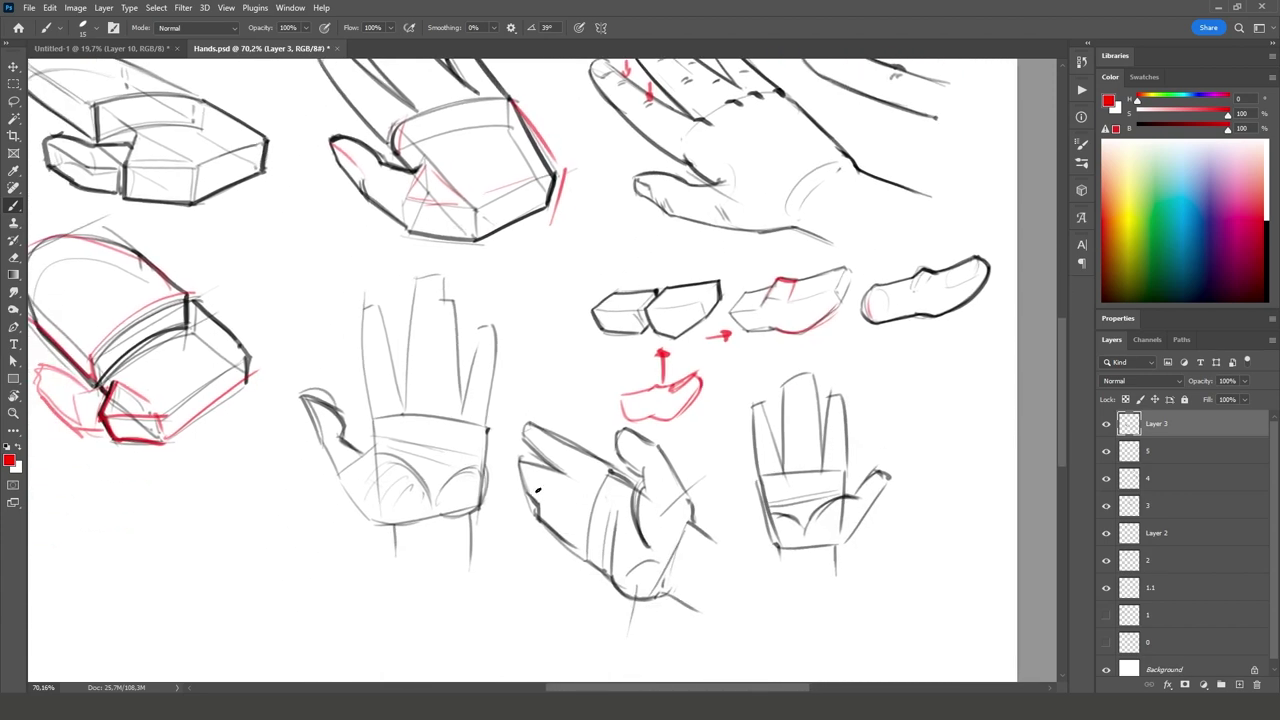
pyautogui.moveTo(521, 475)
pyautogui.mouseDown()
pyautogui.moveTo(564, 492)
pyautogui.moveTo(564, 510)
pyautogui.mouseUp()
pyautogui.scroll(-5, 818, 601)
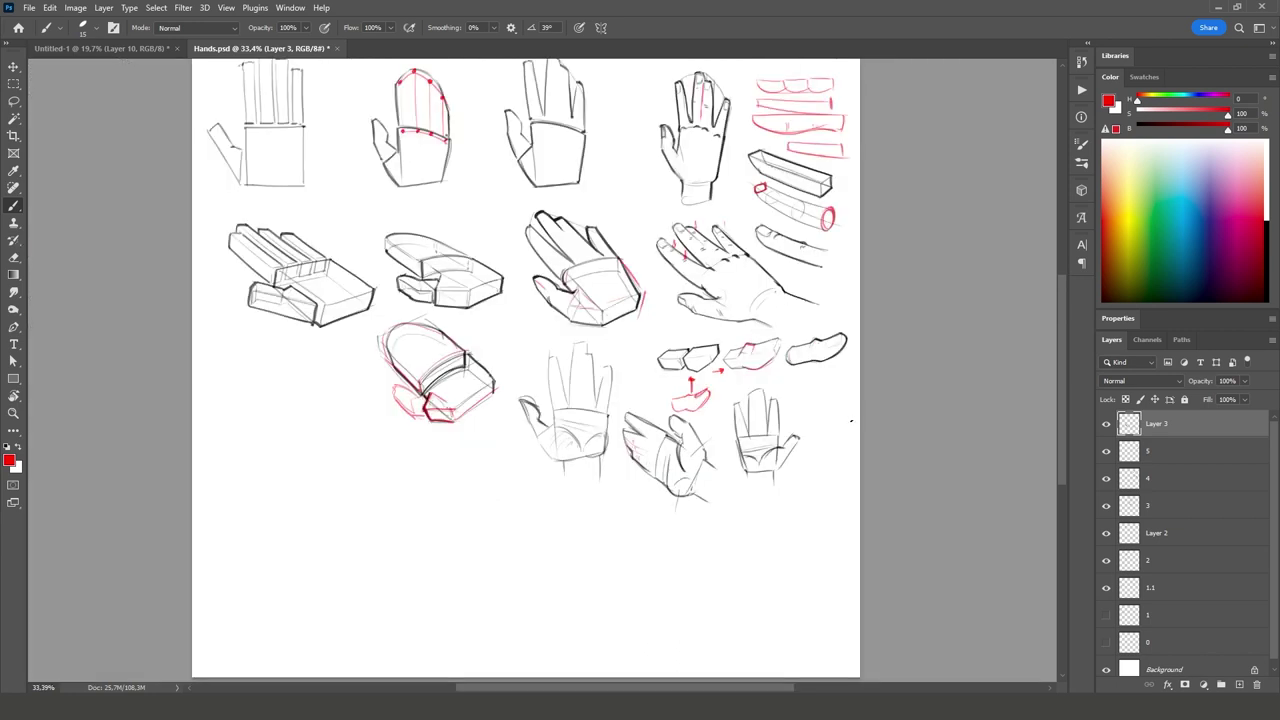
# Step: Reset to black and draw a perspective cube with front, top, back and hidden edges
pyautogui.press('d')
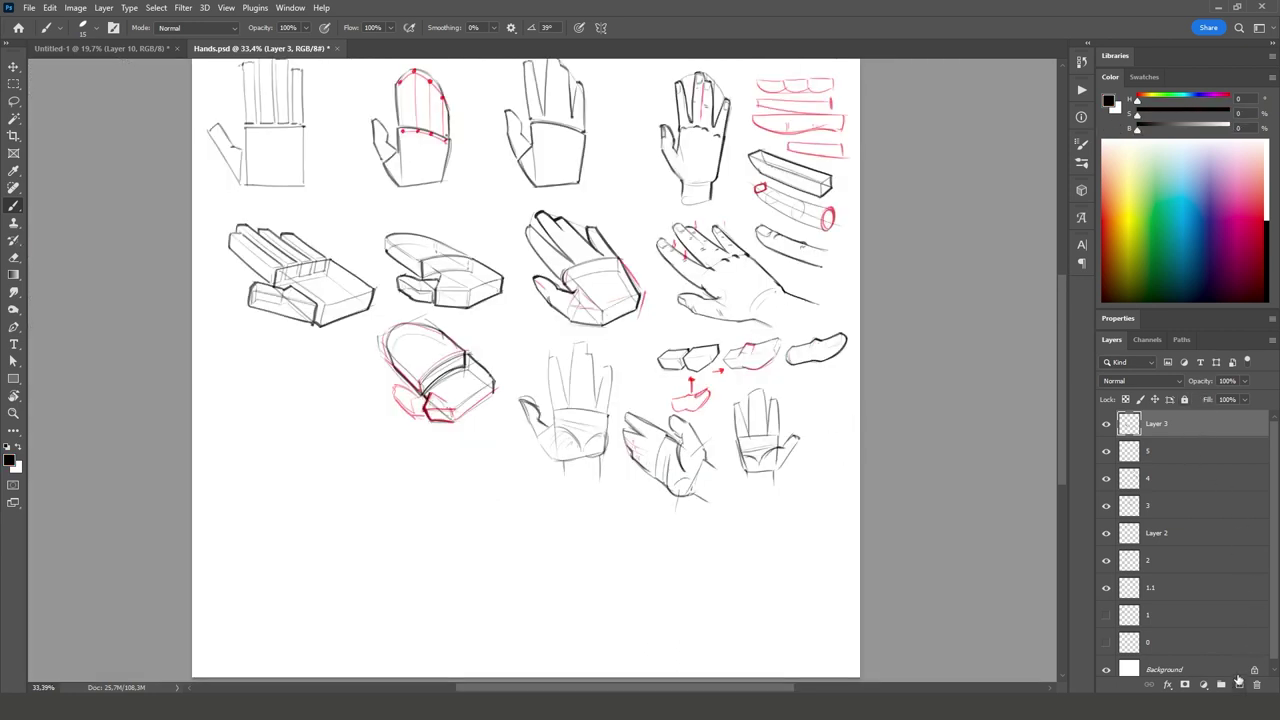
pyautogui.scroll(3, 297, 437)
pyautogui.scroll(2, 296, 400)
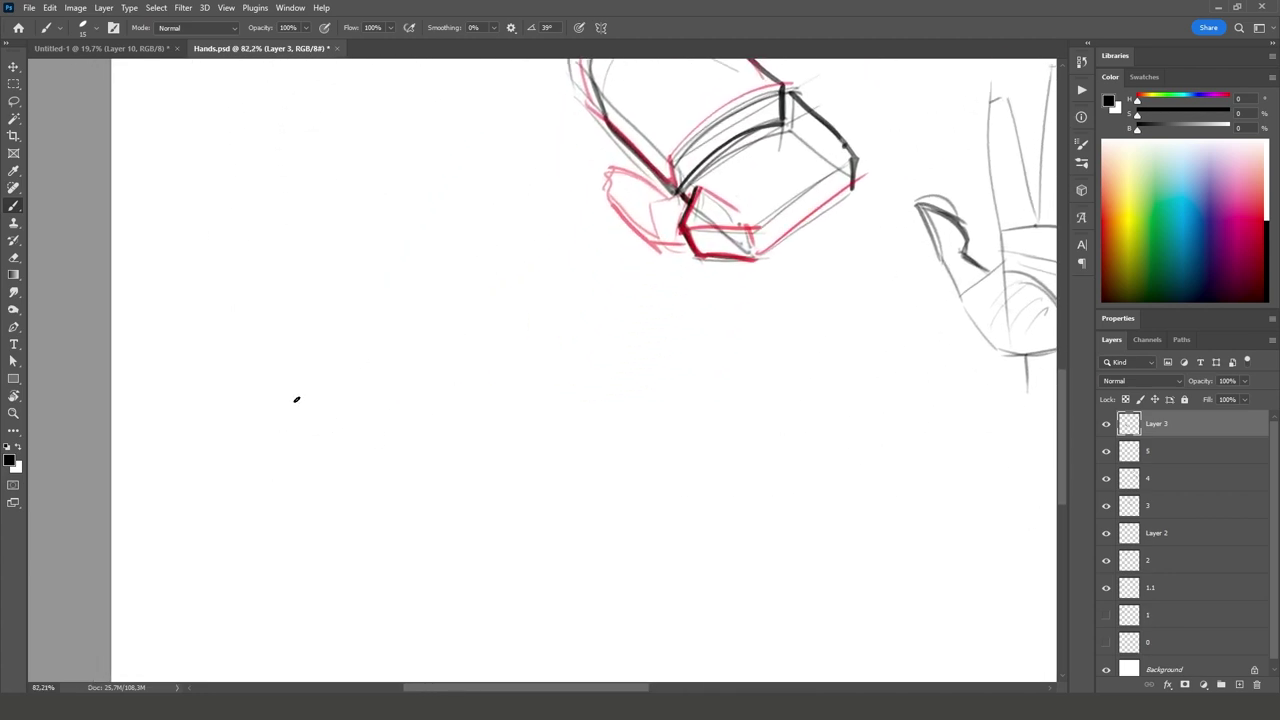
pyautogui.moveTo(242, 334); pyautogui.dragTo(277, 444)
pyautogui.moveTo(243, 334)
pyautogui.mouseDown()
pyautogui.moveTo(340, 389)
pyautogui.moveTo(361, 549)
pyautogui.mouseUp()
pyautogui.moveTo(271, 446)
pyautogui.mouseDown()
pyautogui.moveTo(338, 520)
pyautogui.moveTo(379, 538)
pyautogui.moveTo(466, 466)
pyautogui.mouseUp()
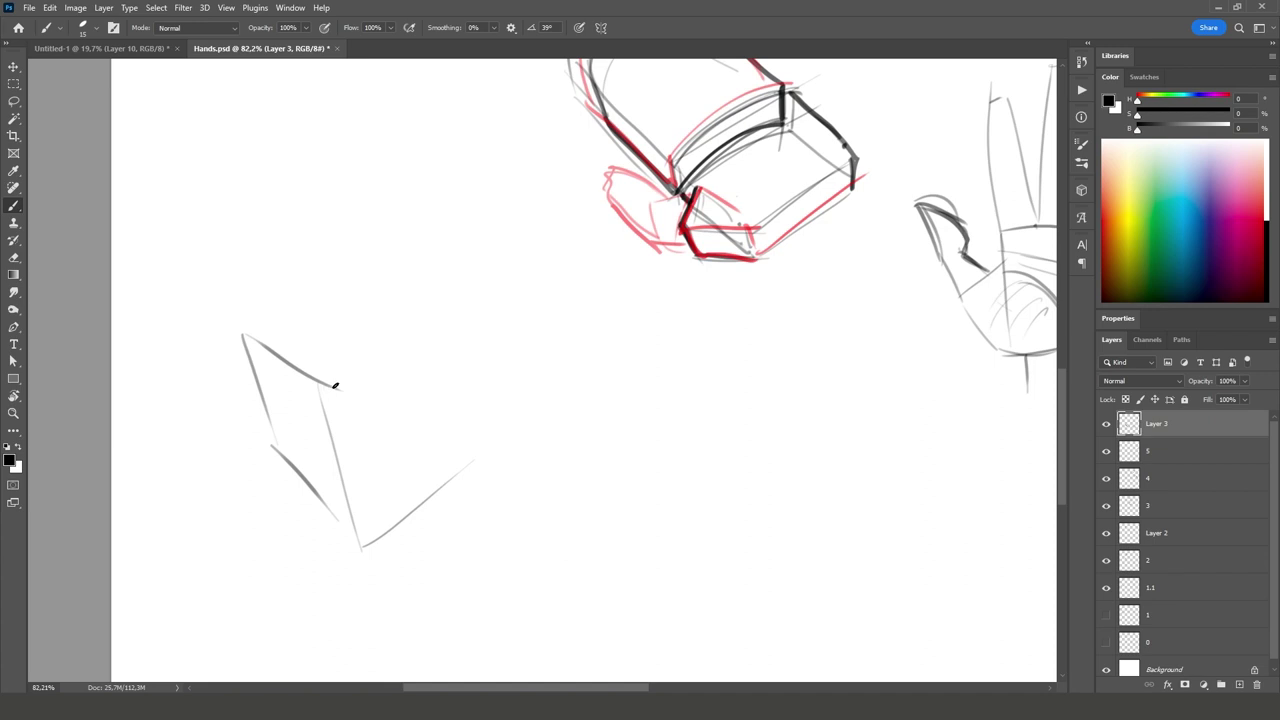
pyautogui.moveTo(335, 386)
pyautogui.mouseDown()
pyautogui.moveTo(446, 321)
pyautogui.moveTo(453, 466)
pyautogui.mouseUp()
pyautogui.moveTo(238, 333)
pyautogui.mouseDown()
pyautogui.moveTo(355, 277)
pyautogui.moveTo(440, 328)
pyautogui.mouseUp()
pyautogui.moveTo(334, 290); pyautogui.dragTo(360, 420)
pyautogui.moveTo(290, 458)
pyautogui.mouseDown()
pyautogui.moveTo(358, 418)
pyautogui.moveTo(430, 464)
pyautogui.mouseUp()
# Step: Carve a notch into the cube's corner and add a line on its right face
pyautogui.moveTo(388, 274)
pyautogui.mouseDown()
pyautogui.moveTo(453, 302)
pyautogui.moveTo(459, 378)
pyautogui.mouseUp()
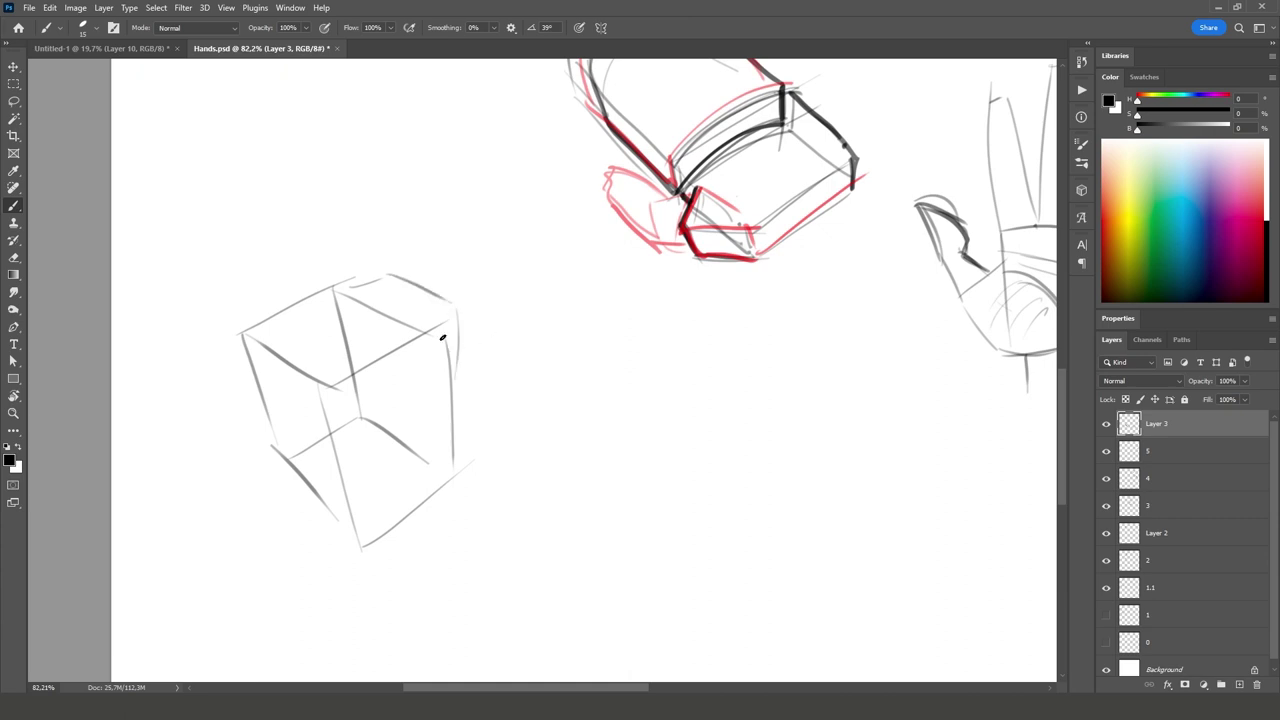
pyautogui.moveTo(420, 331); pyautogui.dragTo(452, 308)
pyautogui.moveTo(411, 334)
pyautogui.mouseDown()
pyautogui.moveTo(411, 377)
pyautogui.moveTo(456, 377)
pyautogui.mouseUp()
pyautogui.moveTo(420, 334)
pyautogui.mouseDown()
pyautogui.moveTo(420, 414)
pyautogui.moveTo(394, 388)
pyautogui.mouseUp()
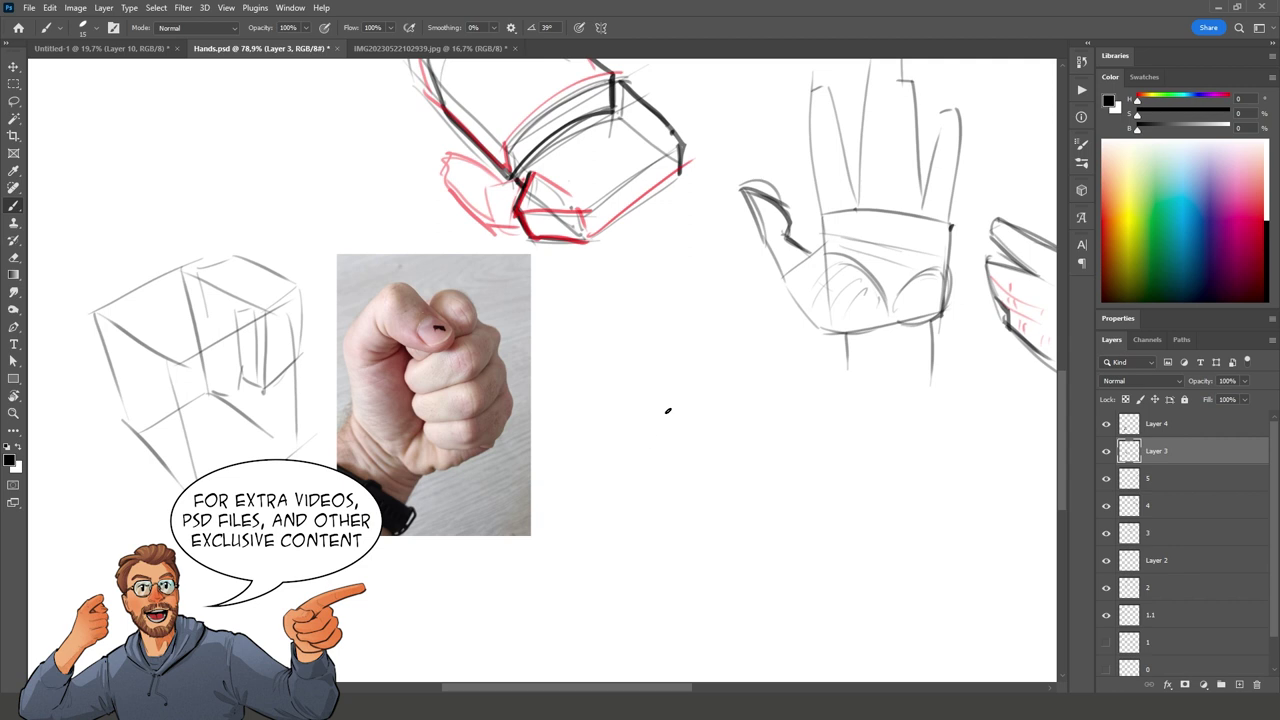
# Step: Outline a tilted fist box and darken its right and bottom edges
pyautogui.moveTo(600, 431)
pyautogui.mouseDown()
pyautogui.moveTo(719, 364)
pyautogui.moveTo(657, 546)
pyautogui.mouseUp()
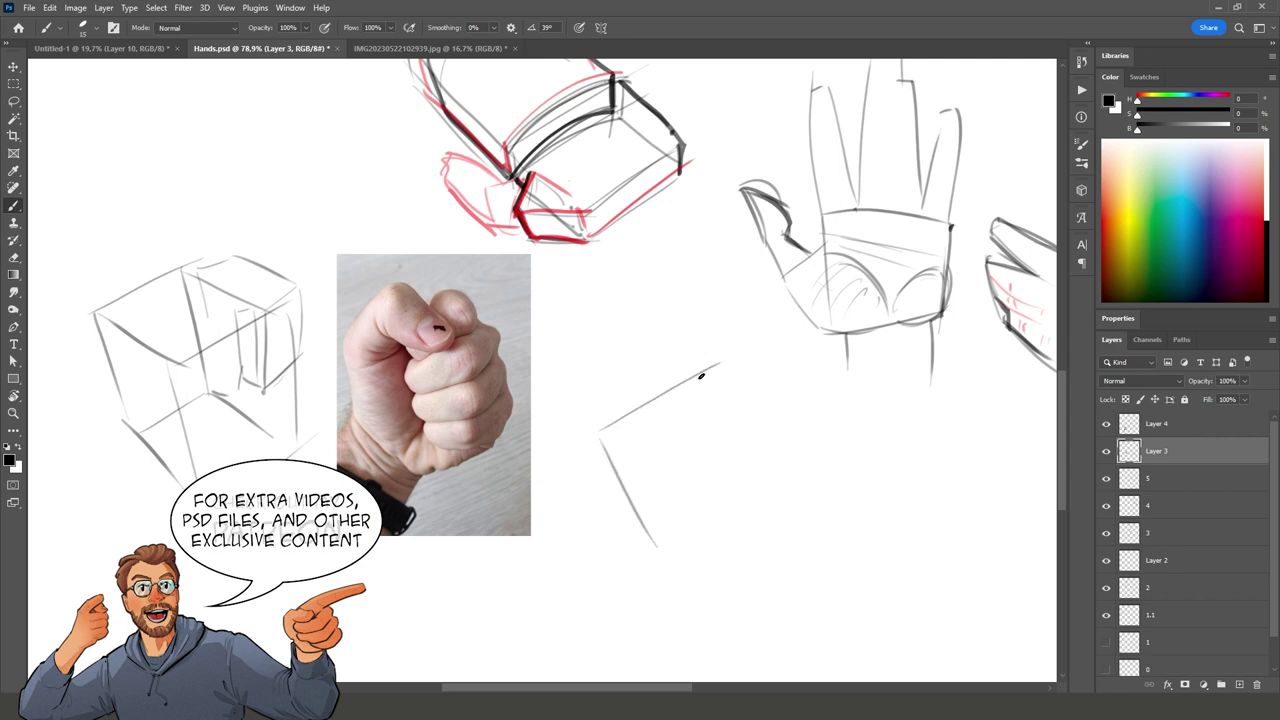
pyautogui.moveTo(710, 370); pyautogui.dragTo(744, 460)
pyautogui.moveTo(654, 558); pyautogui.dragTo(761, 495)
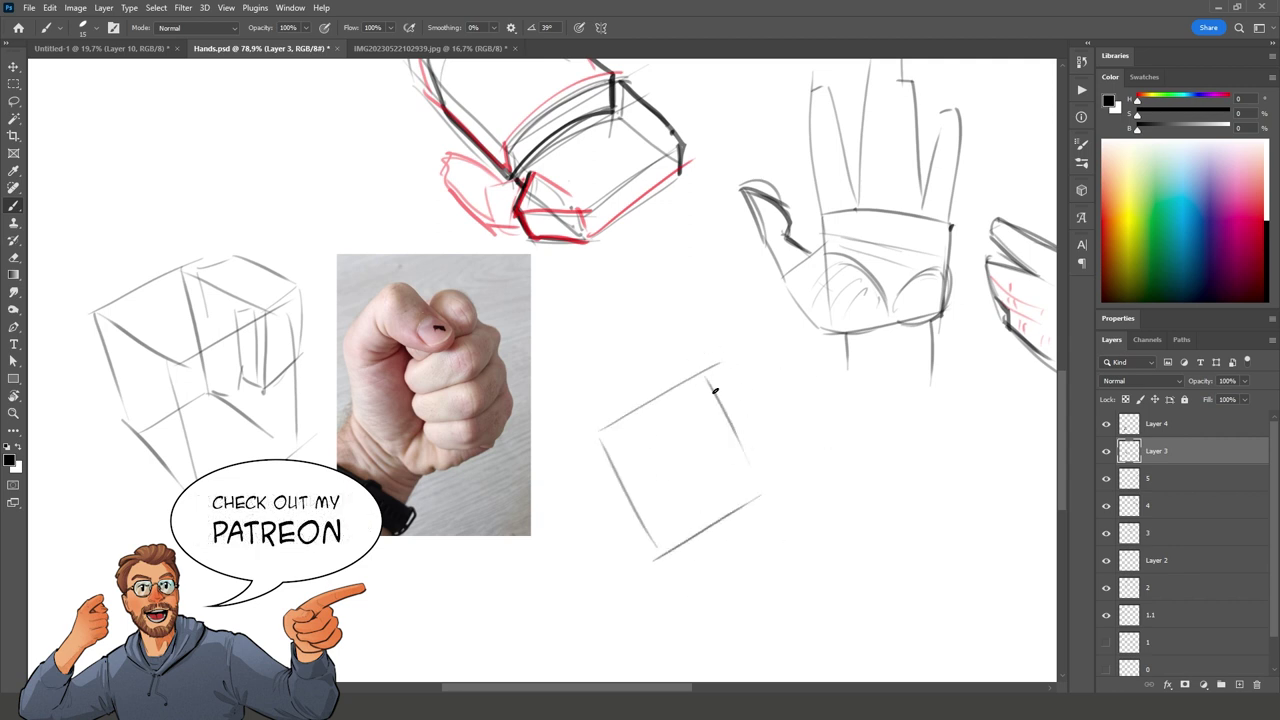
pyautogui.moveTo(708, 375); pyautogui.dragTo(755, 466)
pyautogui.moveTo(707, 373); pyautogui.dragTo(756, 468)
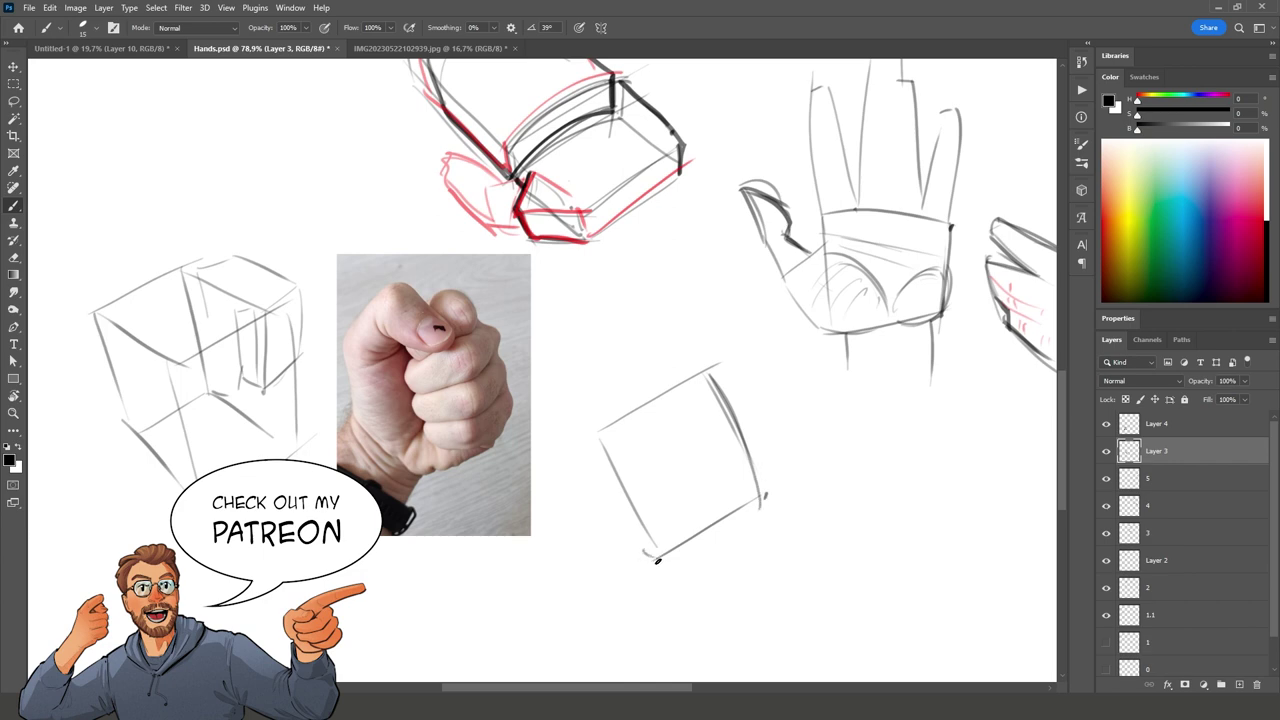
pyautogui.moveTo(657, 561); pyautogui.dragTo(769, 500)
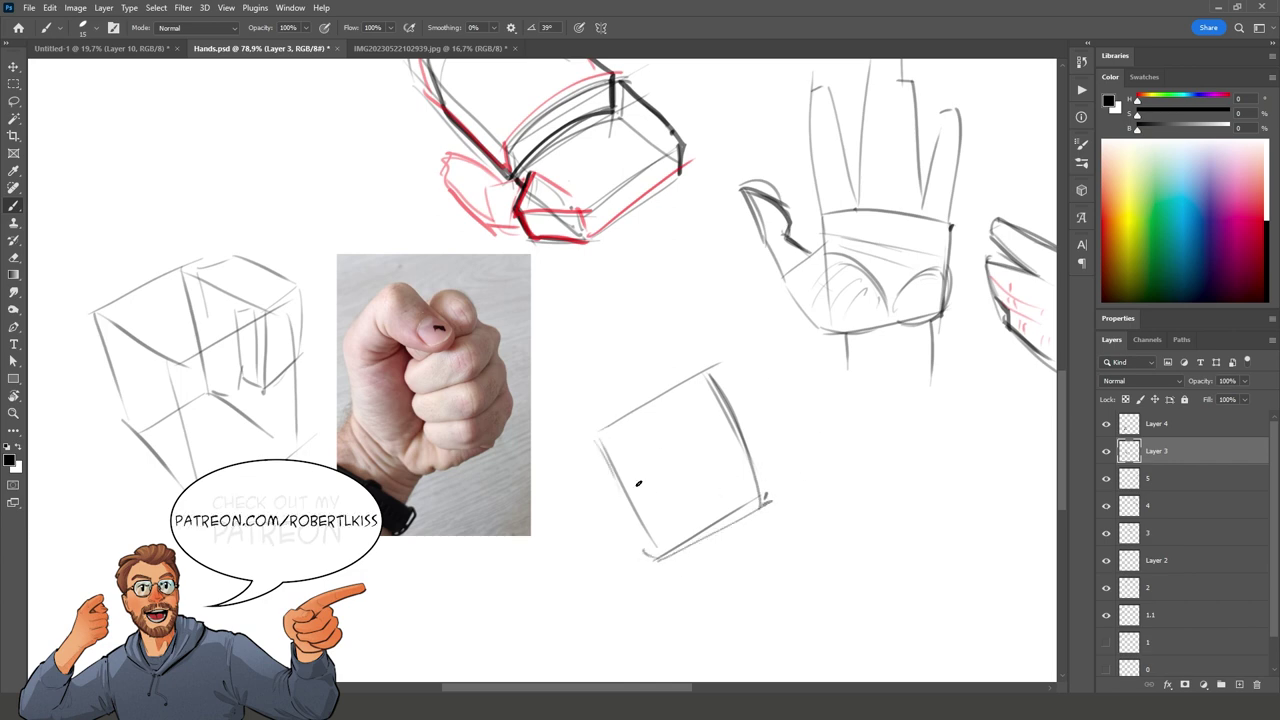
# Step: Add a curled-finger curve and a top face, then reinforce the right edge
pyautogui.moveTo(664, 480)
pyautogui.mouseDown()
pyautogui.moveTo(648, 408)
pyautogui.moveTo(612, 495)
pyautogui.mouseUp()
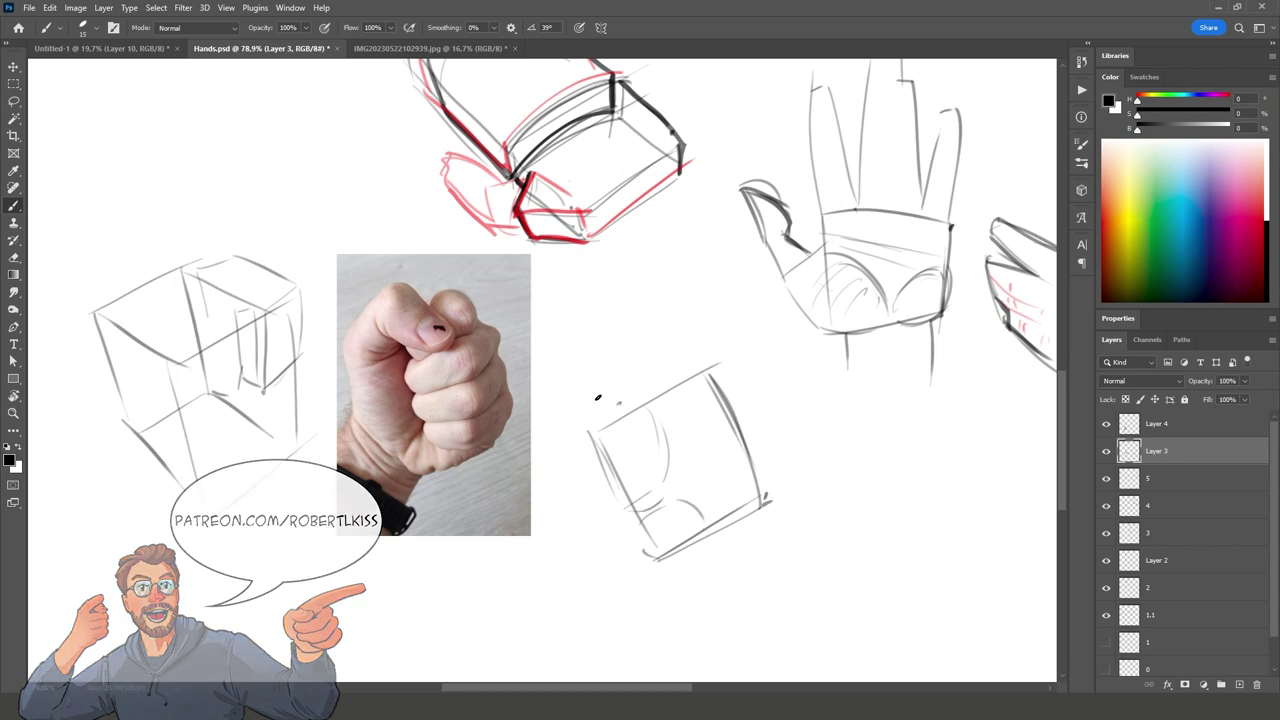
pyautogui.moveTo(587, 398)
pyautogui.mouseDown()
pyautogui.moveTo(626, 356)
pyautogui.moveTo(605, 418)
pyautogui.moveTo(634, 390)
pyautogui.moveTo(656, 392)
pyautogui.moveTo(670, 366)
pyautogui.moveTo(641, 330)
pyautogui.moveTo(678, 384)
pyautogui.mouseUp()
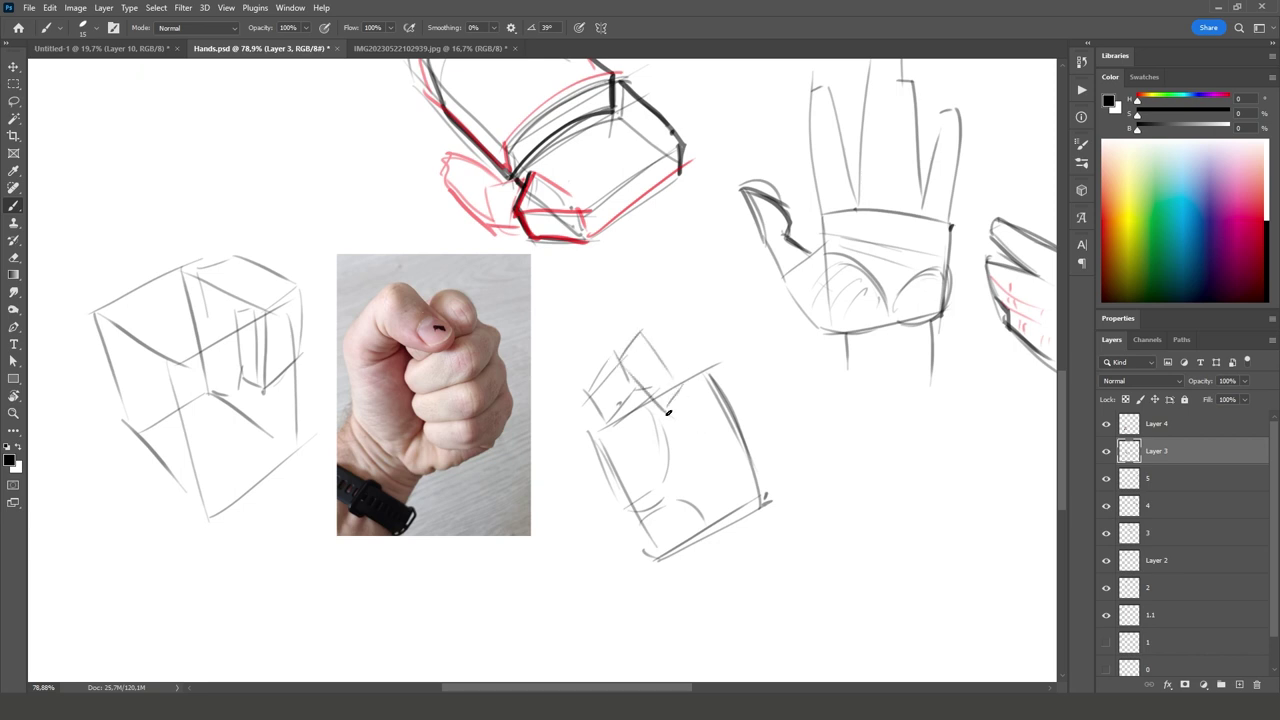
pyautogui.moveTo(622, 344)
pyautogui.mouseDown()
pyautogui.moveTo(644, 327)
pyautogui.moveTo(700, 346)
pyautogui.moveTo(716, 368)
pyautogui.mouseUp()
pyautogui.moveTo(676, 390); pyautogui.dragTo(718, 371)
pyautogui.moveTo(677, 330); pyautogui.dragTo(716, 377)
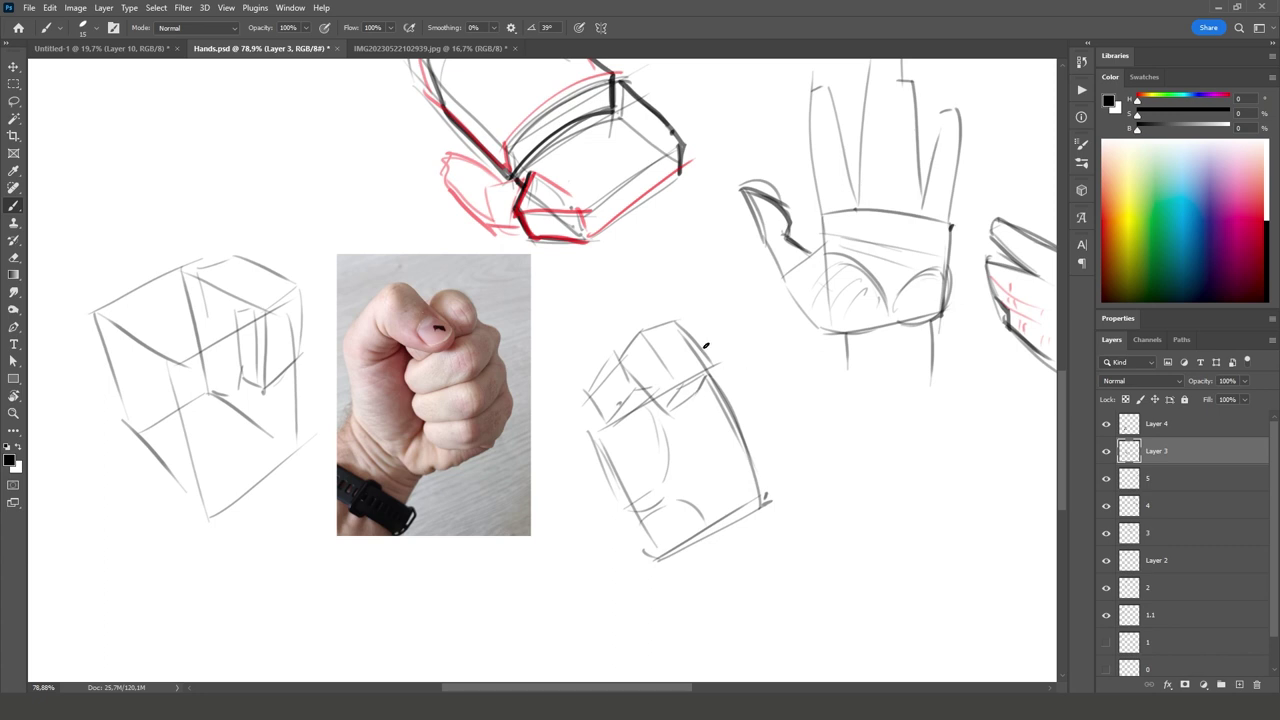
pyautogui.moveTo(705, 345); pyautogui.dragTo(727, 543)
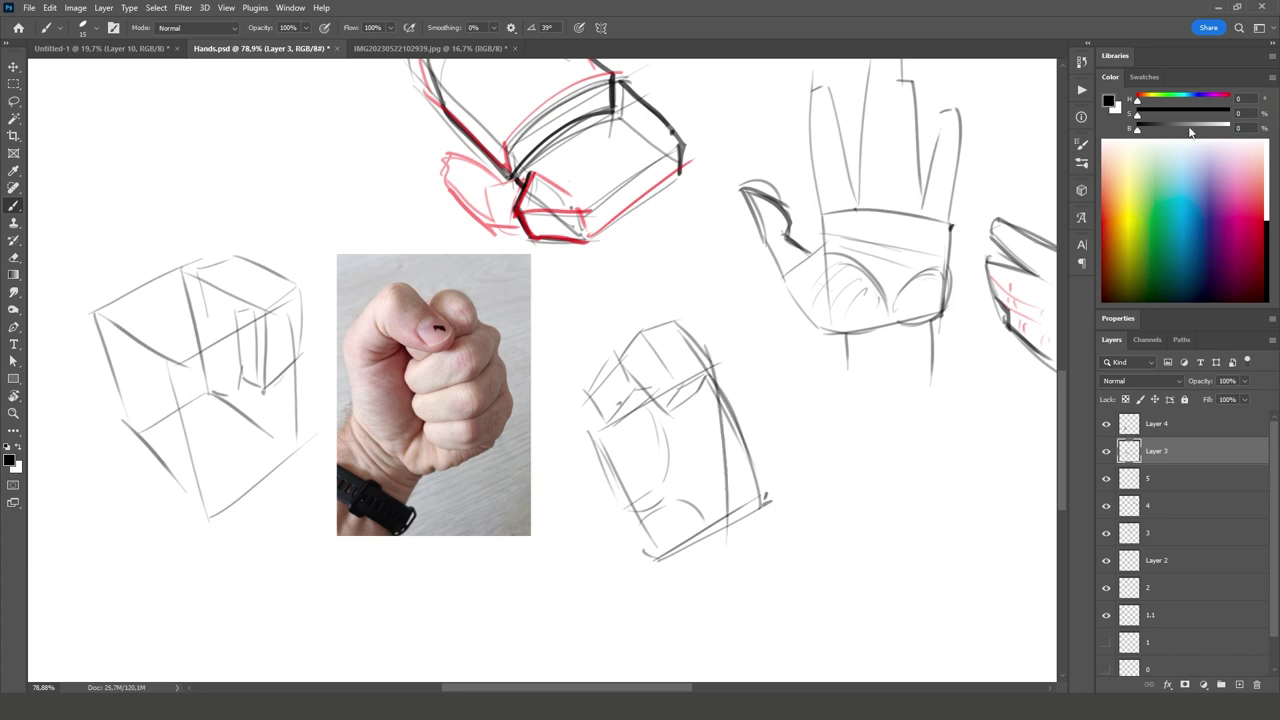
# Step: Switch to red and brush a thick wavy knuckle line down the box's right edge
pyautogui.moveTo(1137, 113)
pyautogui.mouseDown()
pyautogui.moveTo(1228, 113)
pyautogui.moveTo(1228, 128)
pyautogui.mouseUp()
pyautogui.moveTo(707, 344); pyautogui.dragTo(729, 512)
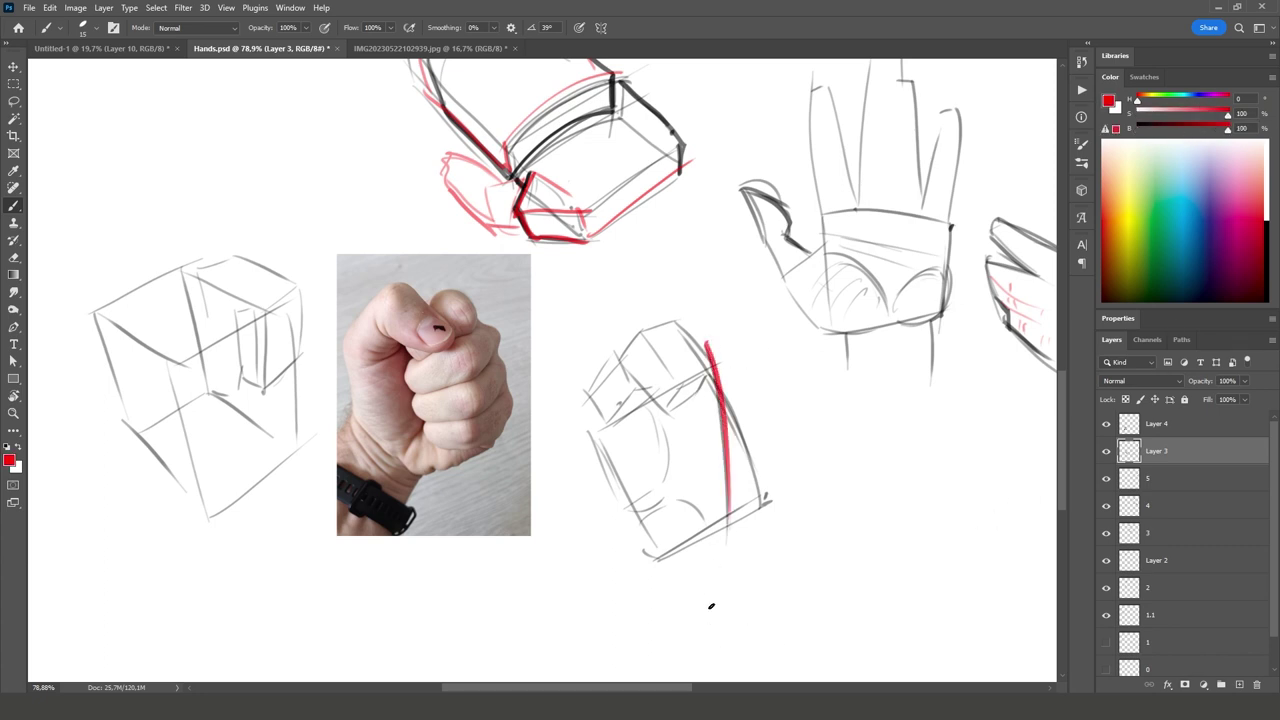
pyautogui.moveTo(703, 330); pyautogui.dragTo(721, 400)
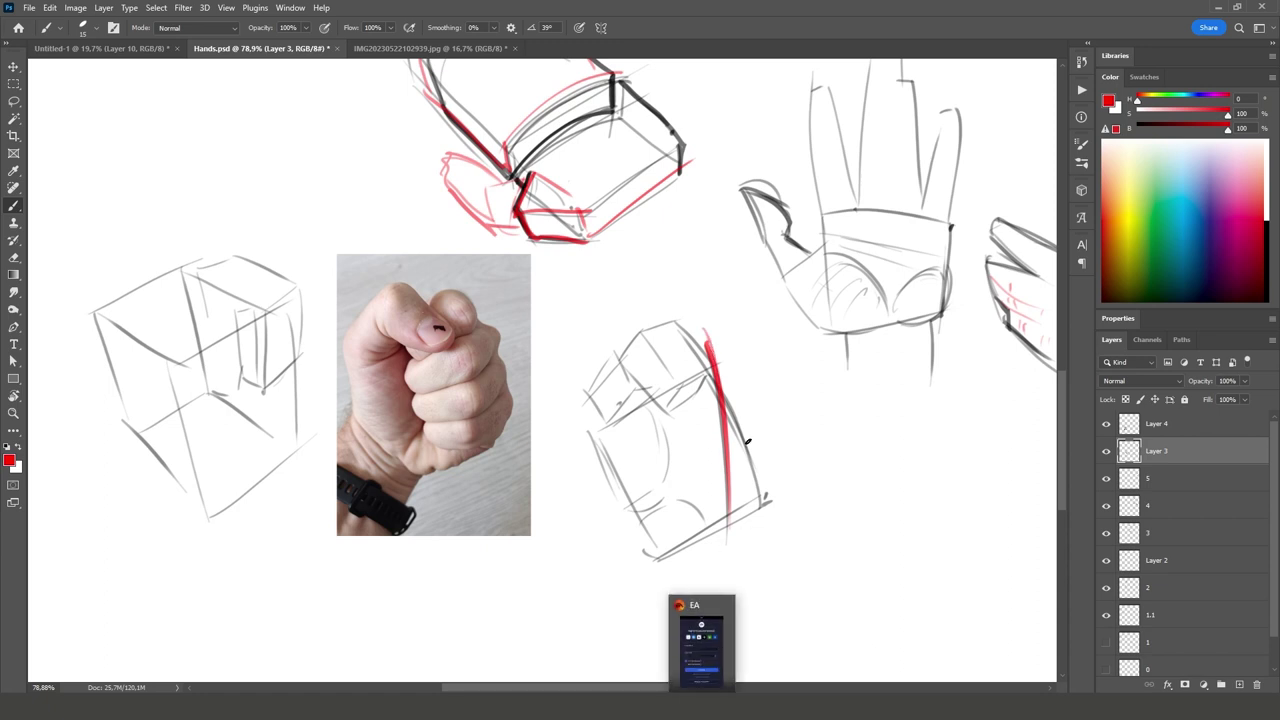
pyautogui.moveTo(722, 352); pyautogui.dragTo(764, 454)
pyautogui.moveTo(724, 355); pyautogui.dragTo(770, 495)
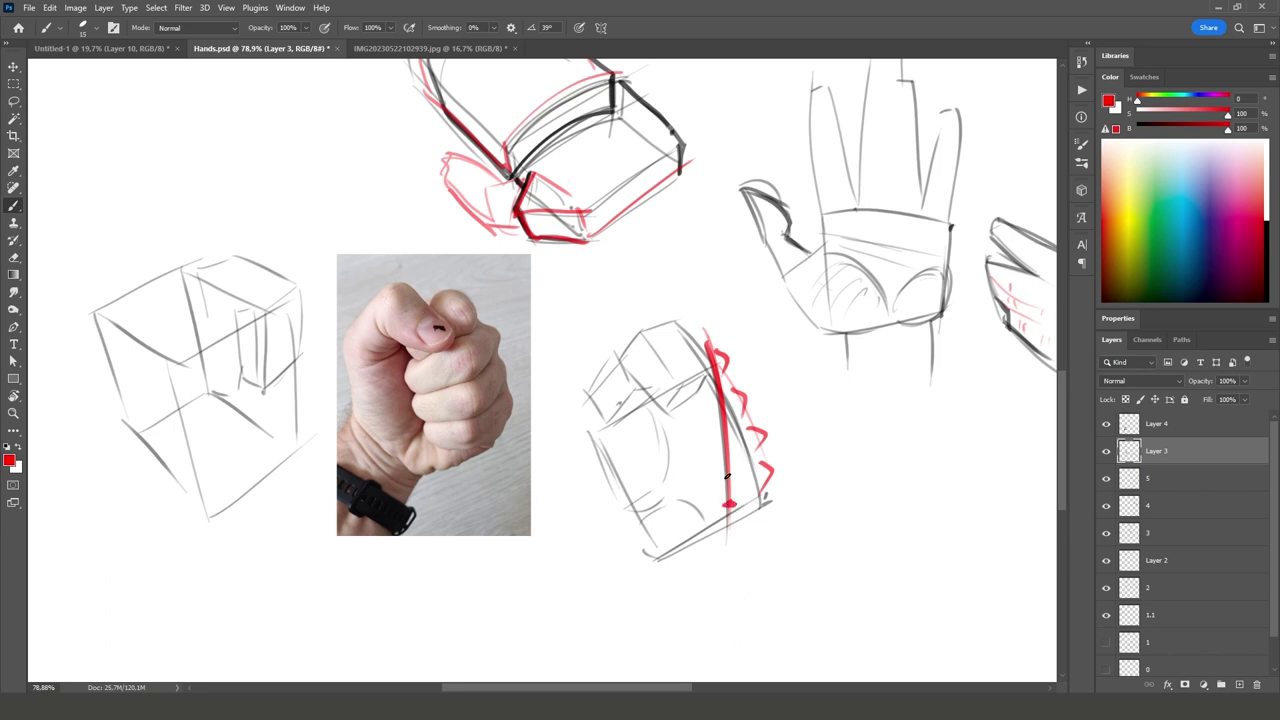
pyautogui.hotkey('ctrl', 'z')
pyautogui.moveTo(728, 458); pyautogui.dragTo(706, 344)
# Step: Switch back to black and draw cross-contour strokes across the red edge and box
pyautogui.press('alt')
pyautogui.press('d')
pyautogui.moveTo(718, 516)
pyautogui.mouseDown()
pyautogui.moveTo(790, 486)
pyautogui.moveTo(777, 453)
pyautogui.mouseUp()
pyautogui.moveTo(716, 423)
pyautogui.mouseDown()
pyautogui.moveTo(759, 413)
pyautogui.moveTo(745, 385)
pyautogui.mouseUp()
pyautogui.moveTo(686, 496); pyautogui.dragTo(727, 511)
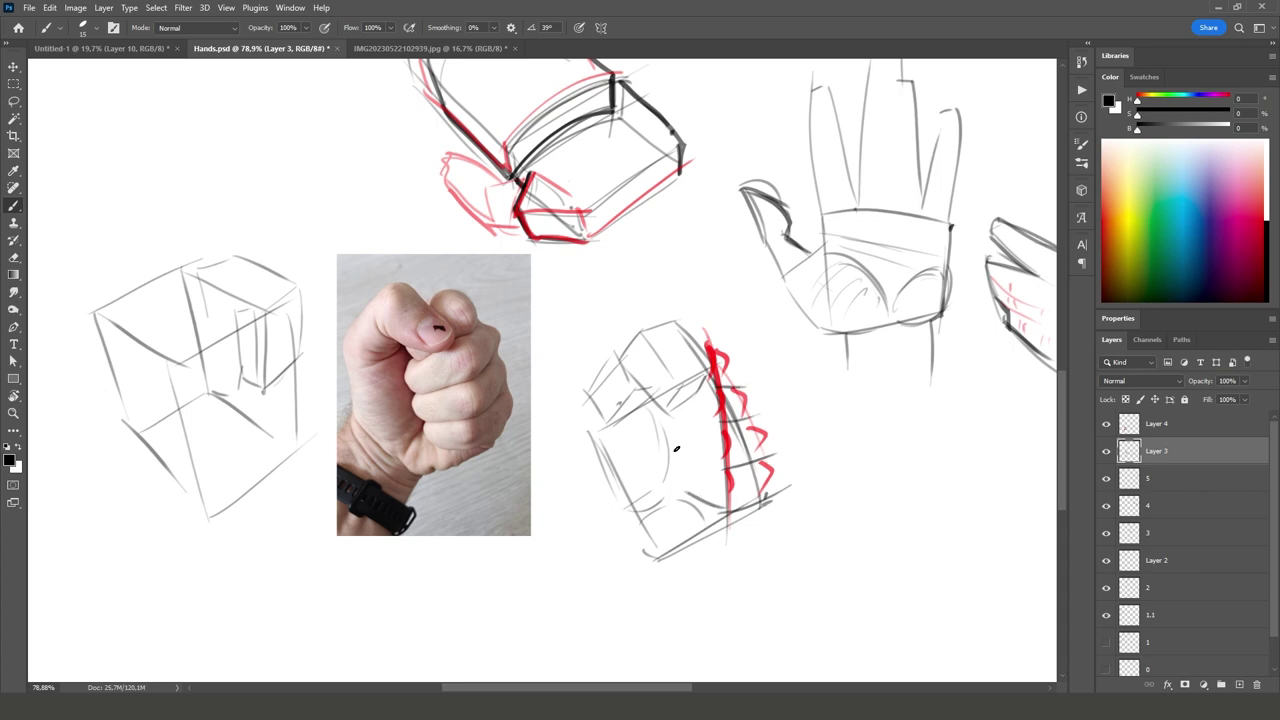
pyautogui.moveTo(657, 378)
pyautogui.mouseDown()
pyautogui.moveTo(670, 498)
pyautogui.moveTo(727, 514)
pyautogui.mouseUp()
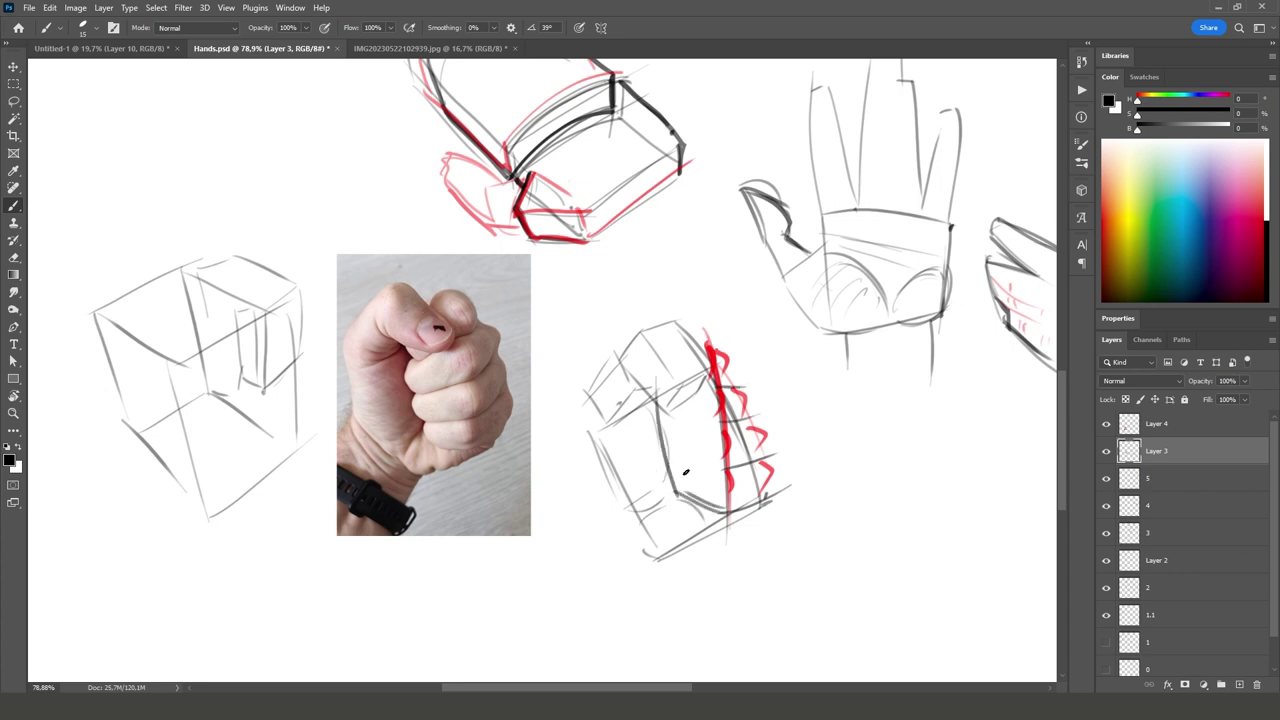
pyautogui.moveTo(671, 481); pyautogui.dragTo(744, 455)
pyautogui.hotkey('ctrl', 'z')
pyautogui.moveTo(664, 440); pyautogui.dragTo(736, 424)
pyautogui.moveTo(656, 412)
pyautogui.mouseDown()
pyautogui.moveTo(718, 390)
pyautogui.moveTo(732, 346)
pyautogui.mouseUp()
# Step: Sketch a new box below the first fist with a curved bottom and left edge
pyautogui.moveTo(823, 597); pyautogui.dragTo(649, 517)
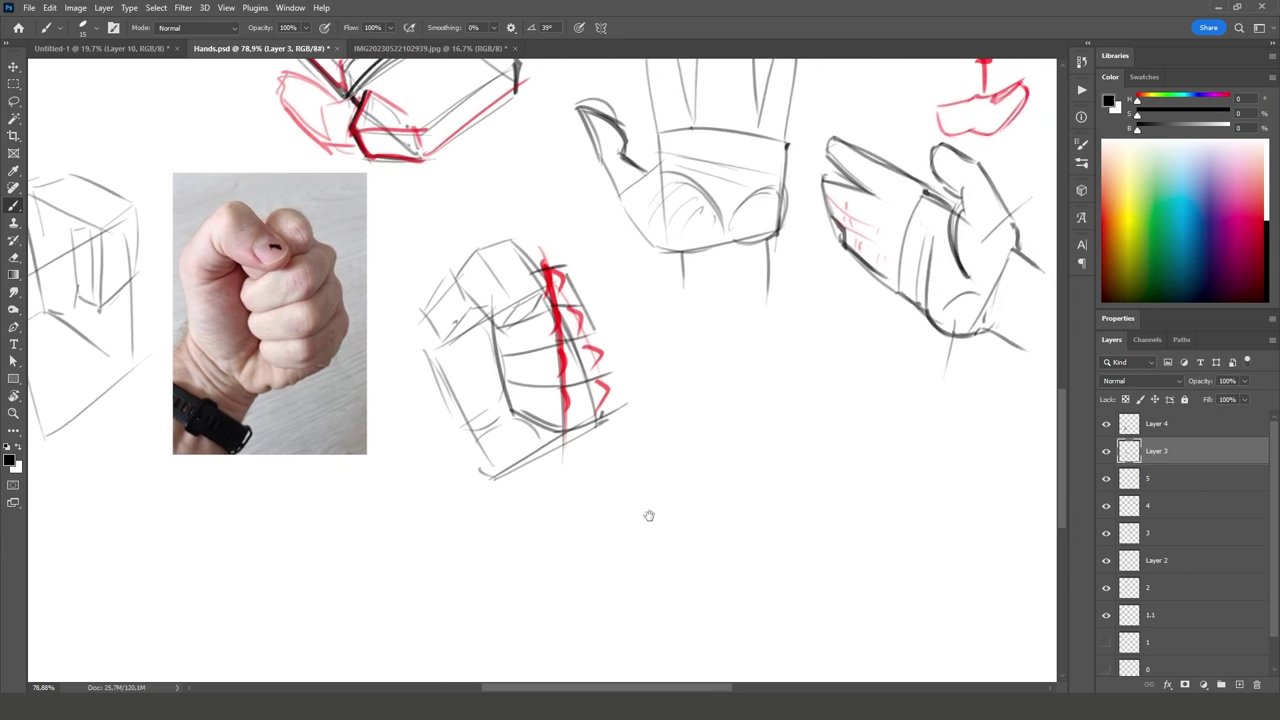
pyautogui.moveTo(565, 281)
pyautogui.mouseDown()
pyautogui.moveTo(600, 395)
pyautogui.moveTo(584, 326)
pyautogui.mouseUp()
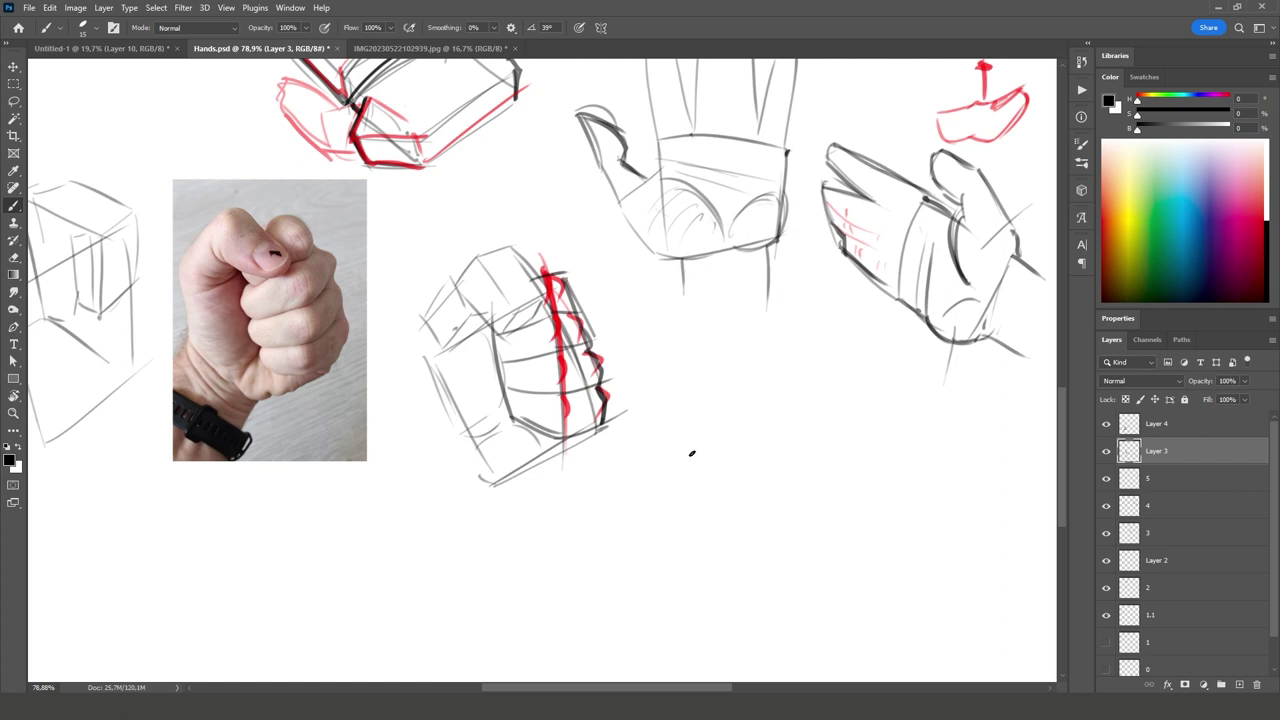
pyautogui.moveTo(661, 426)
pyautogui.mouseDown()
pyautogui.moveTo(668, 544)
pyautogui.moveTo(752, 522)
pyautogui.mouseUp()
pyautogui.moveTo(670, 540); pyautogui.dragTo(722, 604)
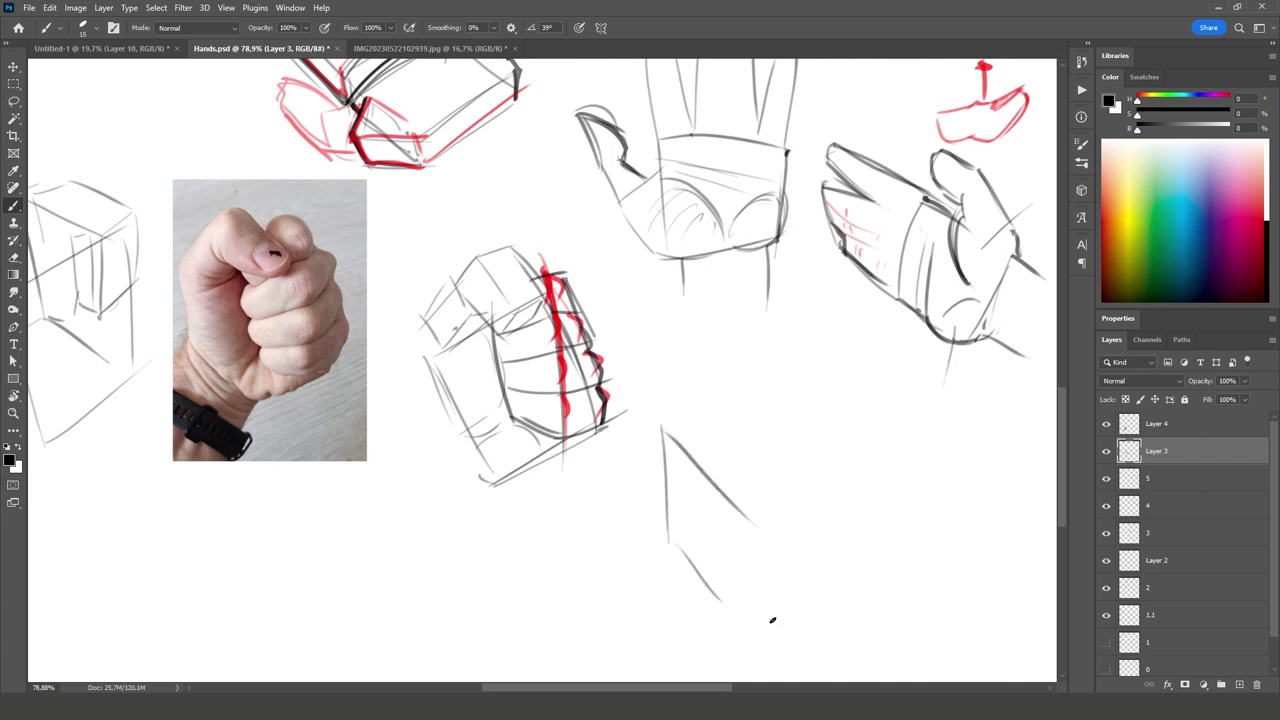
pyautogui.moveTo(736, 510)
pyautogui.mouseDown()
pyautogui.moveTo(736, 624)
pyautogui.moveTo(810, 564)
pyautogui.moveTo(828, 443)
pyautogui.mouseUp()
pyautogui.moveTo(802, 554); pyautogui.dragTo(812, 450)
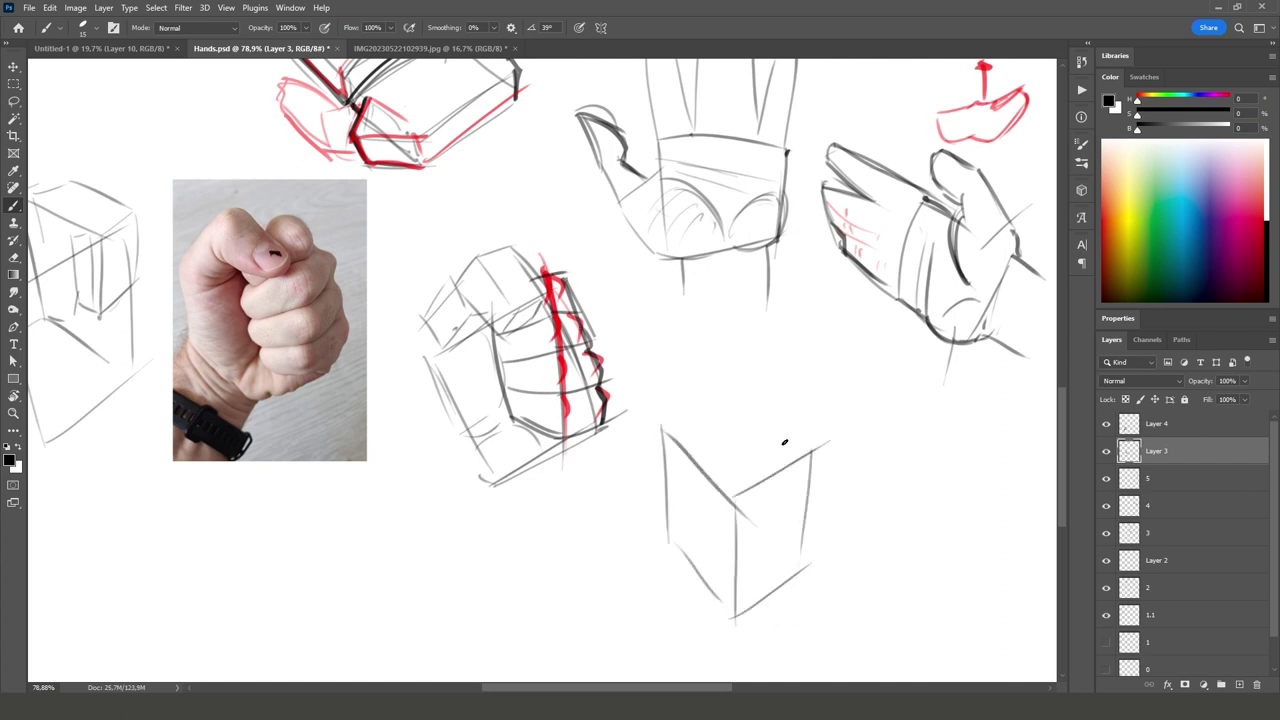
pyautogui.moveTo(662, 428)
pyautogui.mouseDown()
pyautogui.moveTo(746, 398)
pyautogui.moveTo(814, 460)
pyautogui.mouseUp()
pyautogui.moveTo(724, 580); pyautogui.dragTo(814, 568)
pyautogui.hotkey('ctrl', 'z')
pyautogui.moveTo(716, 588); pyautogui.dragTo(806, 562)
pyautogui.moveTo(737, 483)
pyautogui.mouseDown()
pyautogui.moveTo(708, 584)
pyautogui.moveTo(744, 560)
pyautogui.moveTo(800, 566)
pyautogui.mouseUp()
pyautogui.moveTo(802, 460); pyautogui.dragTo(792, 580)
pyautogui.moveTo(718, 596)
pyautogui.mouseDown()
pyautogui.moveTo(702, 512)
pyautogui.moveTo(750, 480)
pyautogui.mouseUp()
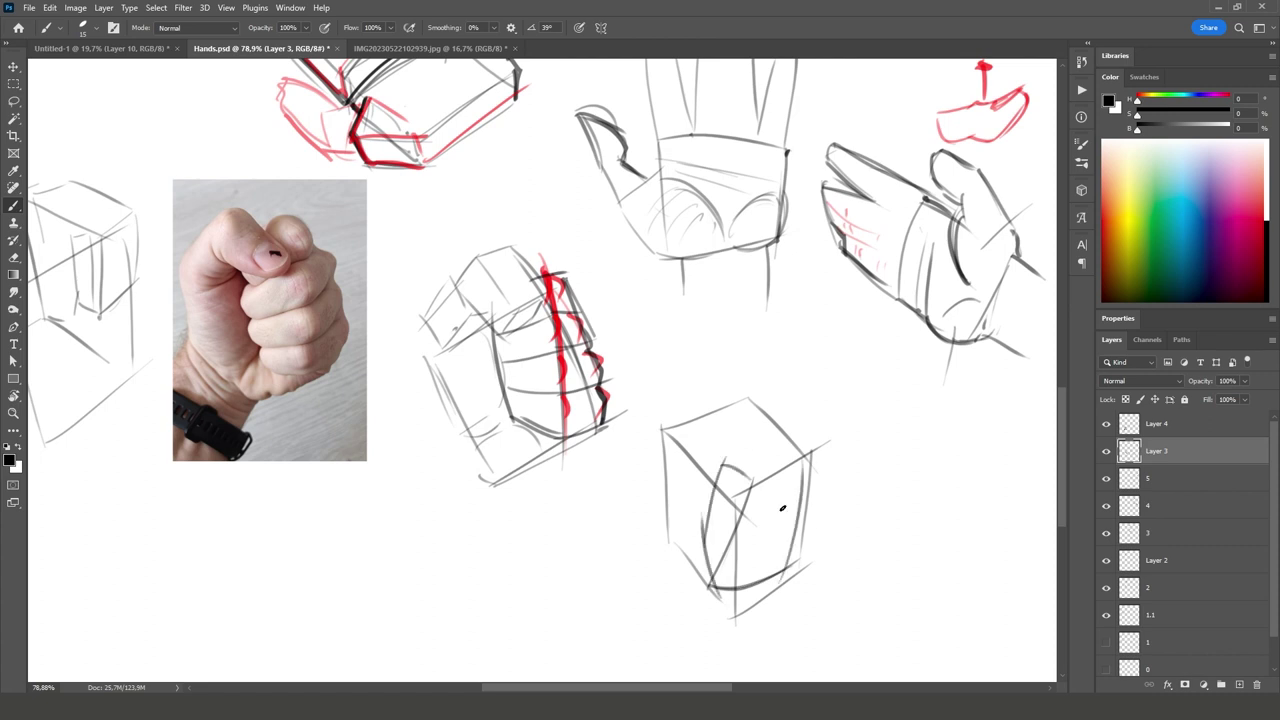
# Step: Add finger strokes across the new box and curved thumb strokes on its left side
pyautogui.moveTo(788, 568); pyautogui.dragTo(792, 514)
pyautogui.moveTo(700, 446)
pyautogui.mouseDown()
pyautogui.moveTo(703, 520)
pyautogui.moveTo(730, 512)
pyautogui.mouseUp()
pyautogui.moveTo(740, 462); pyautogui.dragTo(728, 514)
pyautogui.moveTo(688, 440)
pyautogui.mouseDown()
pyautogui.moveTo(702, 510)
pyautogui.moveTo(732, 516)
pyautogui.mouseUp()
pyautogui.moveTo(748, 466); pyautogui.dragTo(730, 514)
pyautogui.moveTo(744, 442); pyautogui.dragTo(732, 468)
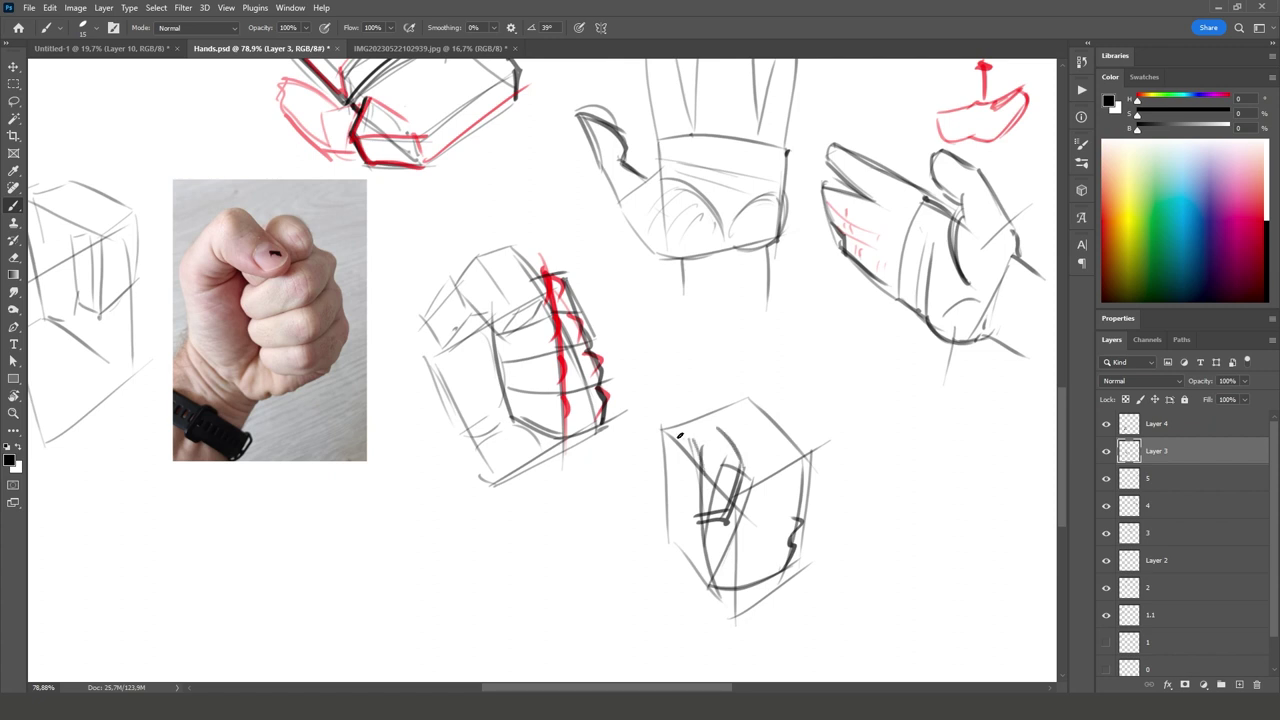
pyautogui.moveTo(680, 424)
pyautogui.mouseDown()
pyautogui.moveTo(676, 480)
pyautogui.moveTo(700, 552)
pyautogui.mouseUp()
pyautogui.moveTo(686, 506)
pyautogui.mouseDown()
pyautogui.moveTo(700, 558)
pyautogui.moveTo(734, 588)
pyautogui.mouseUp()
pyautogui.moveTo(766, 472)
pyautogui.mouseDown()
pyautogui.moveTo(716, 584)
pyautogui.moveTo(776, 577)
pyautogui.moveTo(798, 508)
pyautogui.moveTo(792, 522)
pyautogui.mouseUp()
# Step: Draw a dark zigzag knuckle line and curved finger contours, thickening the front edge
pyautogui.moveTo(812, 458); pyautogui.dragTo(804, 488)
pyautogui.moveTo(744, 533); pyautogui.dragTo(792, 516)
pyautogui.moveTo(738, 566); pyautogui.dragTo(788, 546)
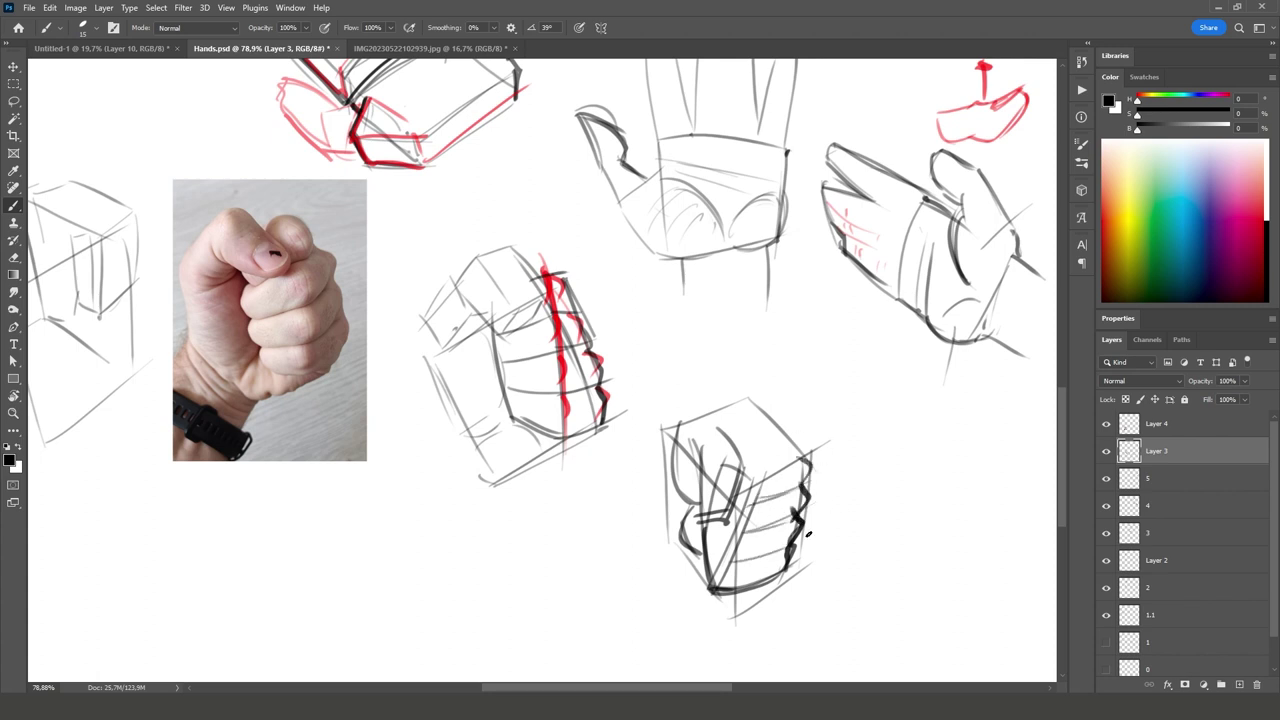
pyautogui.moveTo(728, 514)
pyautogui.mouseDown()
pyautogui.moveTo(706, 522)
pyautogui.moveTo(738, 506)
pyautogui.mouseUp()
pyautogui.moveTo(742, 462)
pyautogui.mouseDown()
pyautogui.moveTo(734, 502)
pyautogui.moveTo(694, 466)
pyautogui.moveTo(686, 450)
pyautogui.moveTo(712, 412)
pyautogui.moveTo(762, 404)
pyautogui.moveTo(784, 442)
pyautogui.mouseUp()
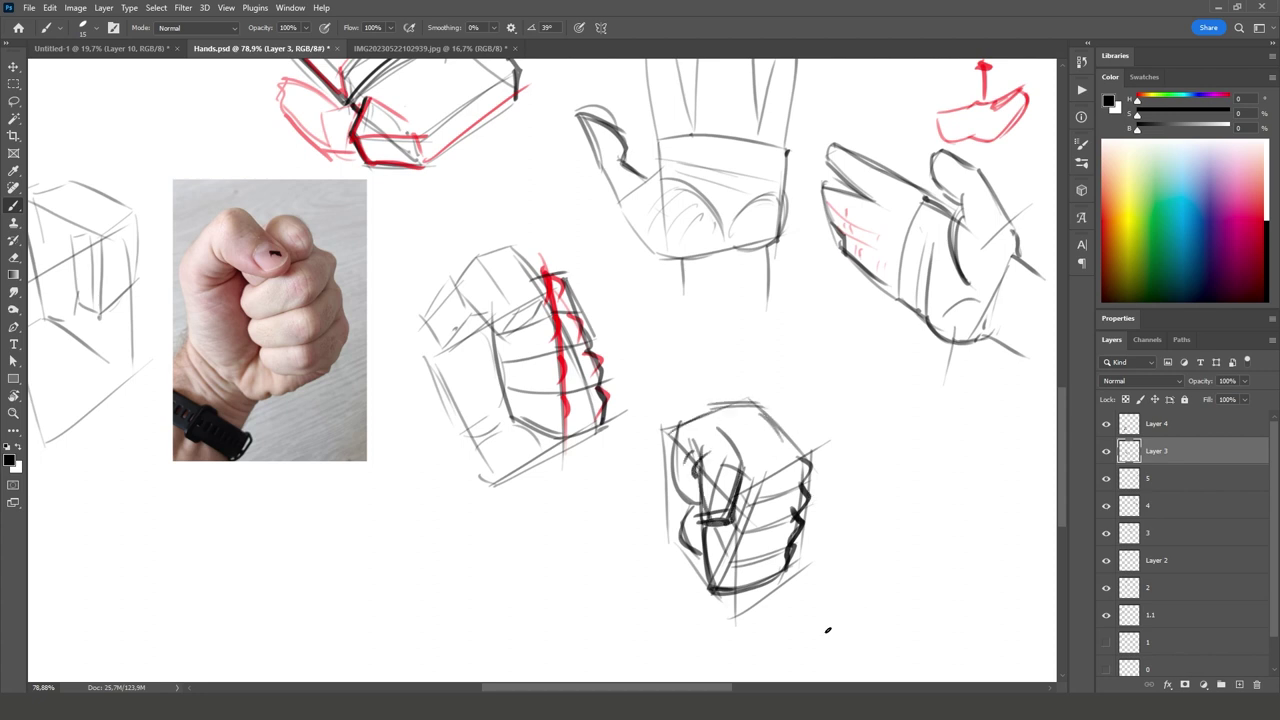
pyautogui.moveTo(714, 525); pyautogui.dragTo(704, 558)
# Step: Thicken the left edge of the middle fist box
pyautogui.moveTo(508, 398)
pyautogui.mouseDown()
pyautogui.moveTo(525, 432)
pyautogui.moveTo(496, 332)
pyautogui.mouseUp()
pyautogui.moveTo(640, 469); pyautogui.dragTo(694, 451)
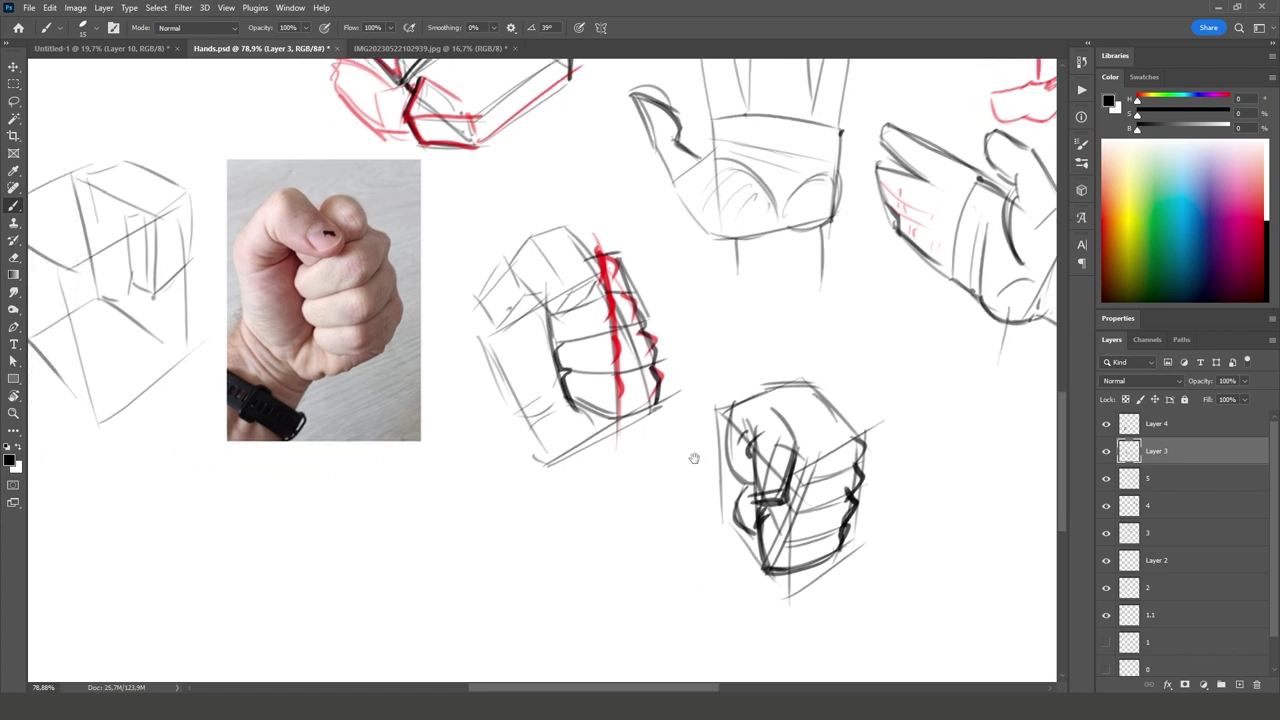
pyautogui.moveTo(500, 388); pyautogui.dragTo(424, 440)
pyautogui.hotkey('ctrl', 'z')
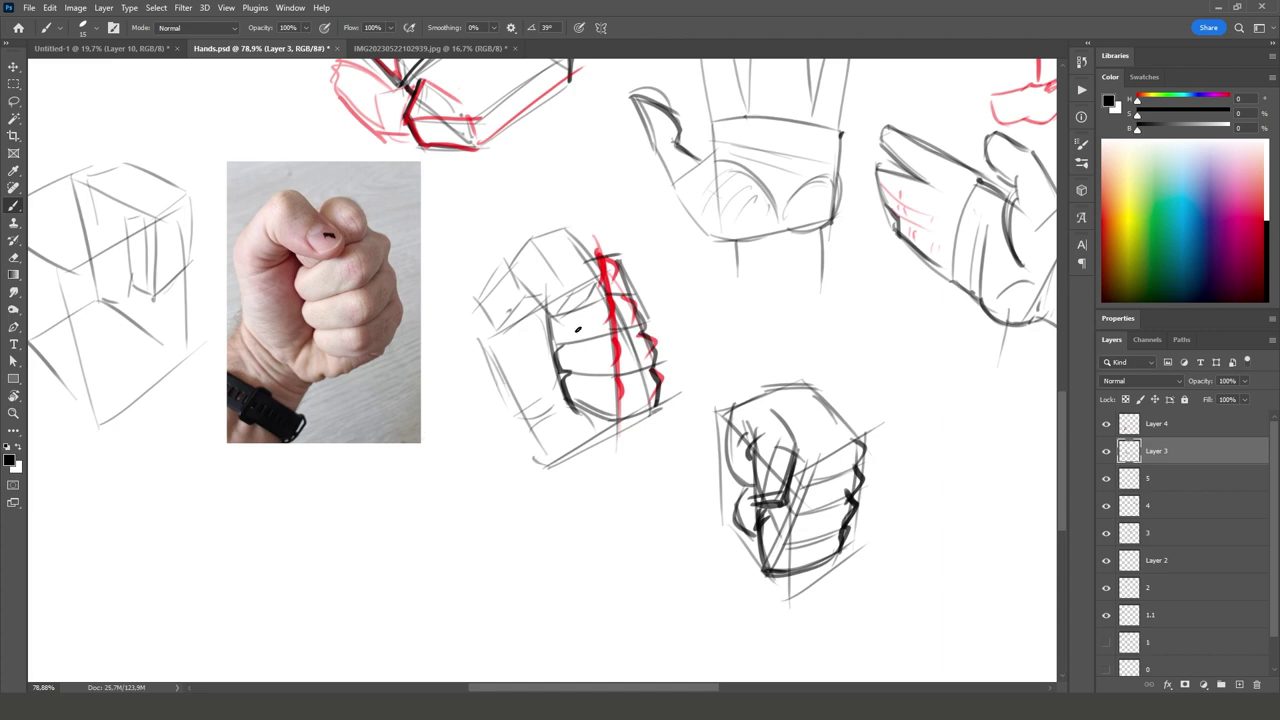
pyautogui.moveTo(490, 358)
pyautogui.mouseDown()
pyautogui.moveTo(484, 328)
pyautogui.moveTo(508, 264)
pyautogui.mouseUp()
# Step: Sketch the outline of a new fist box below the fist photo
pyautogui.moveTo(667, 541); pyautogui.dragTo(797, 358)
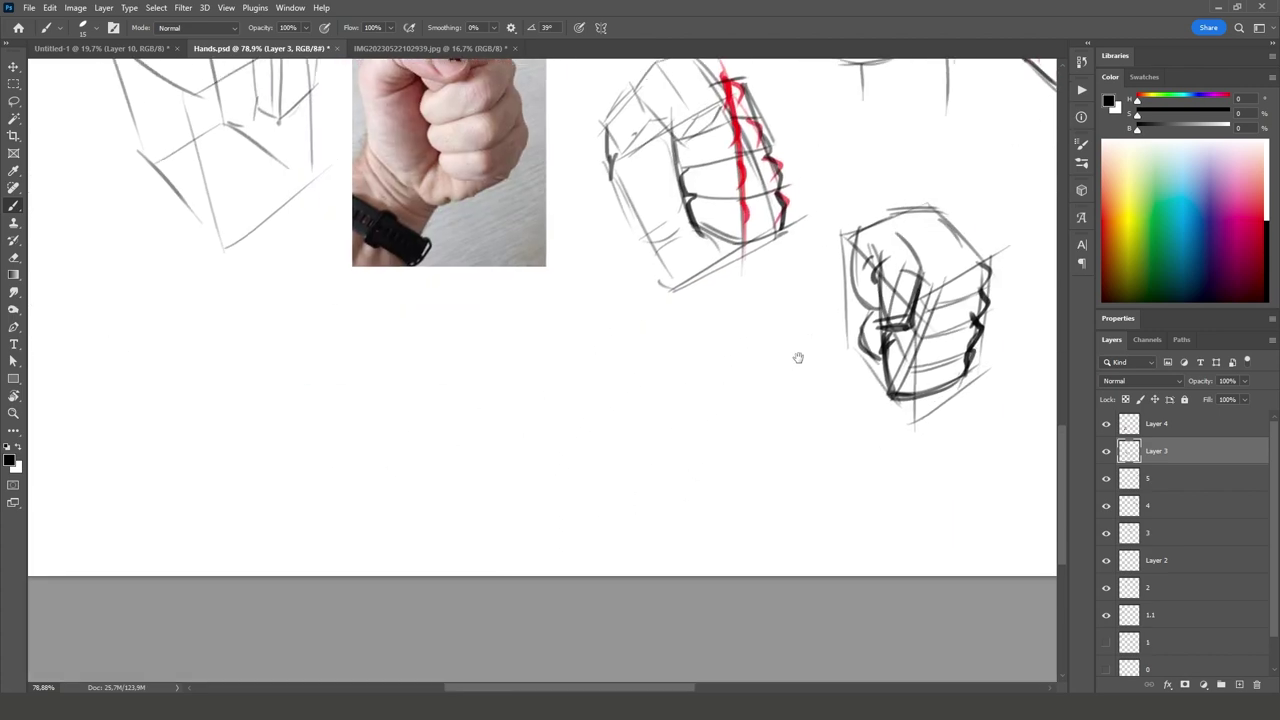
pyautogui.moveTo(530, 350)
pyautogui.mouseDown()
pyautogui.moveTo(537, 440)
pyautogui.moveTo(666, 450)
pyautogui.moveTo(618, 344)
pyautogui.moveTo(639, 452)
pyautogui.mouseUp()
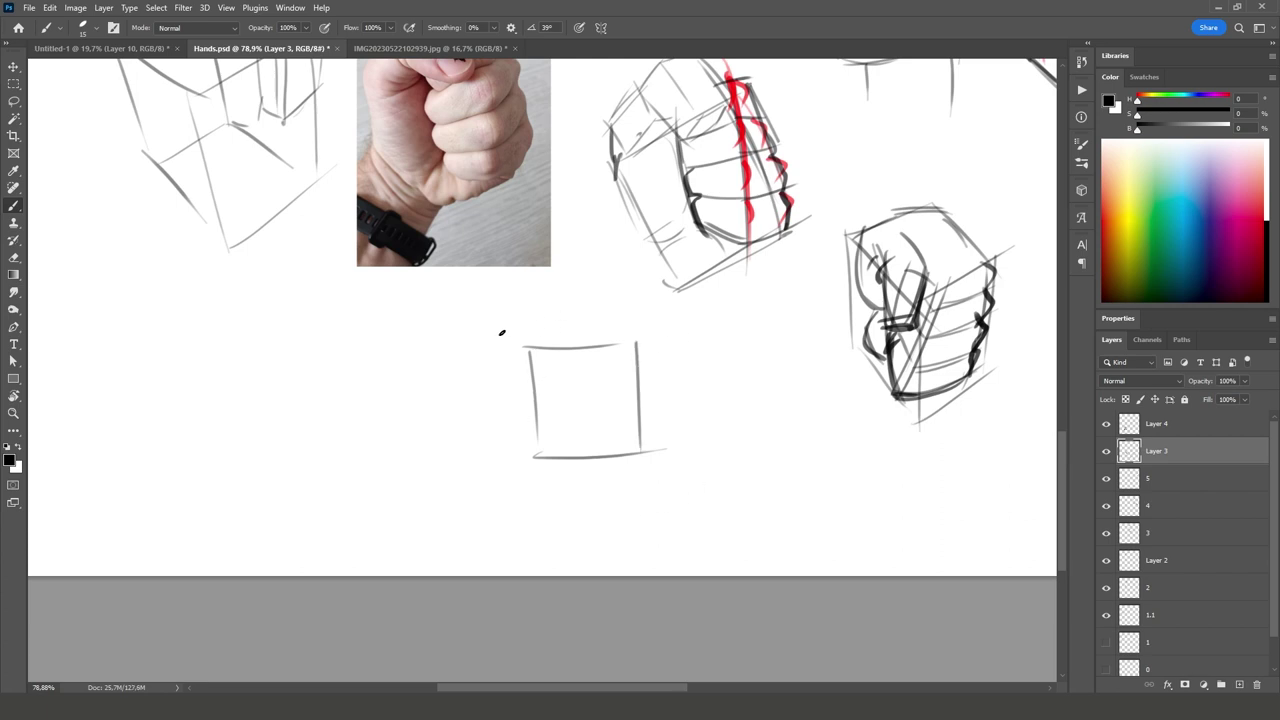
pyautogui.moveTo(502, 333)
pyautogui.mouseDown()
pyautogui.moveTo(503, 368)
pyautogui.moveTo(536, 412)
pyautogui.moveTo(465, 472)
pyautogui.mouseUp()
pyautogui.press('r')
pyautogui.moveTo(590, 446); pyautogui.dragTo(533, 499)
pyautogui.moveTo(547, 399); pyautogui.dragTo(593, 446)
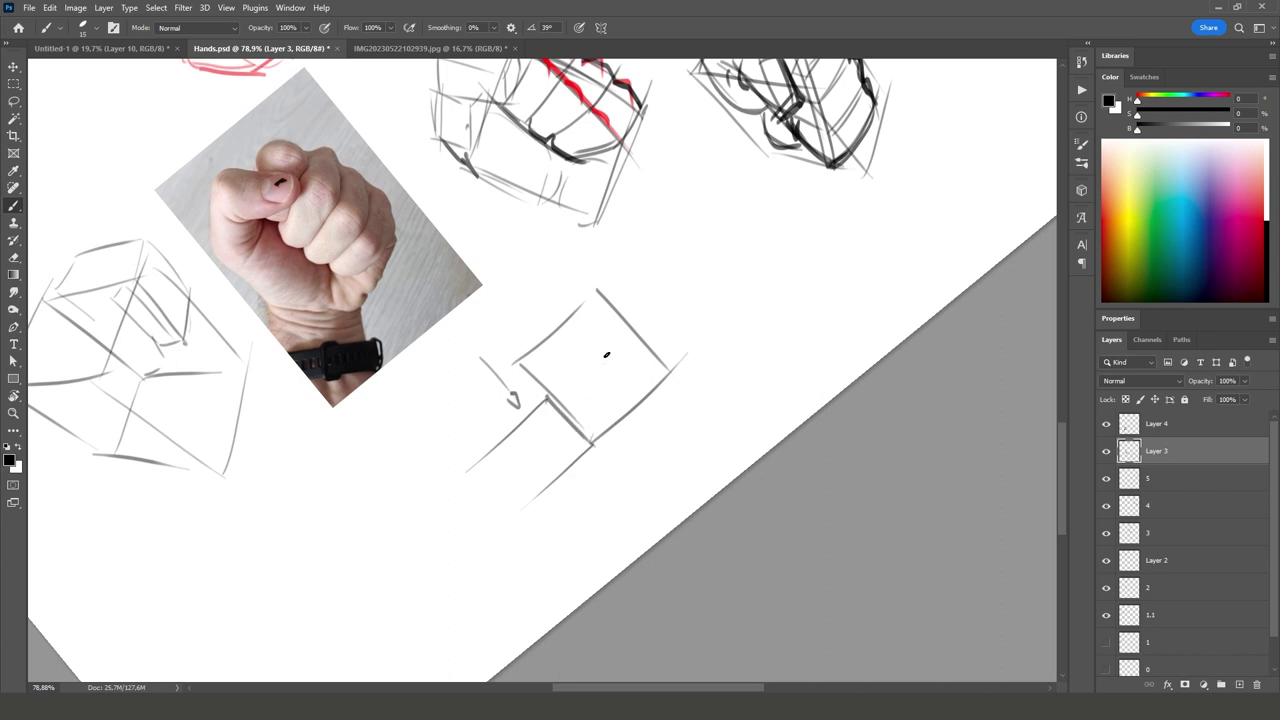
# Step: Add curved finger strokes inside the box and along its right edge
pyautogui.moveTo(575, 310)
pyautogui.mouseDown()
pyautogui.moveTo(620, 332)
pyautogui.moveTo(576, 354)
pyautogui.moveTo(574, 424)
pyautogui.mouseUp()
pyautogui.moveTo(580, 362); pyautogui.dragTo(586, 420)
pyautogui.moveTo(600, 400); pyautogui.dragTo(620, 414)
pyautogui.moveTo(574, 358); pyautogui.dragTo(616, 408)
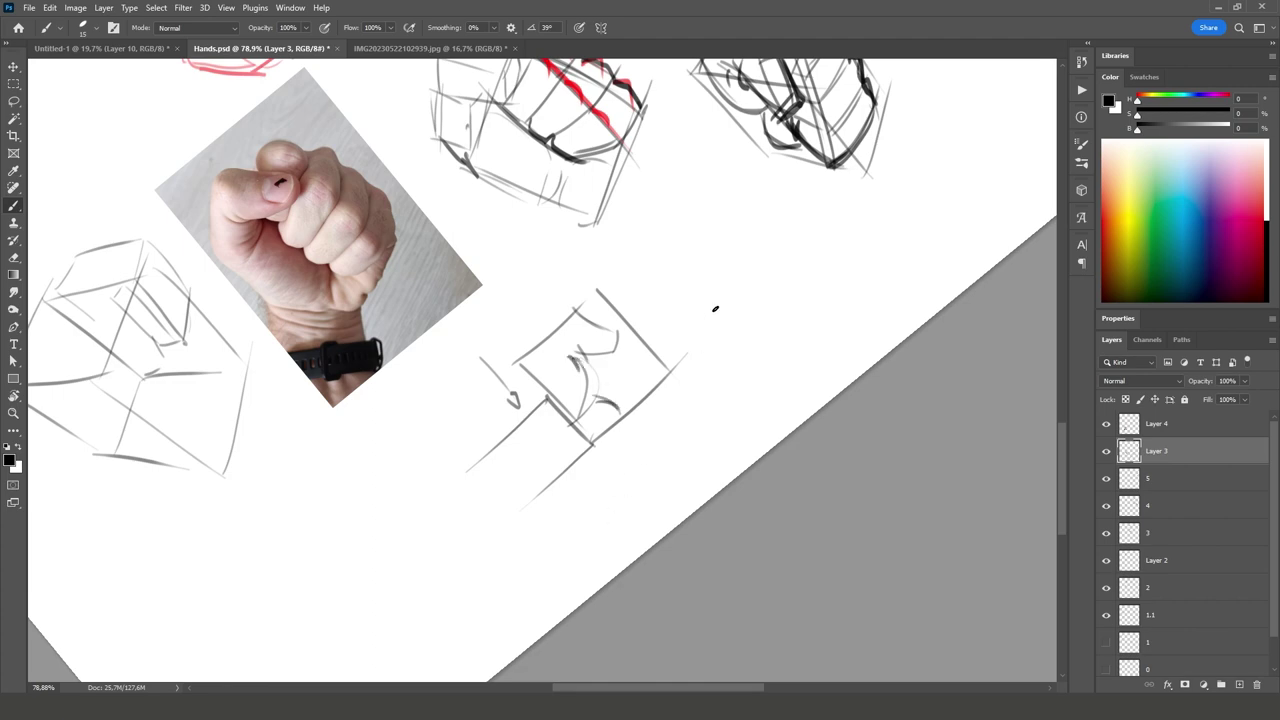
pyautogui.moveTo(598, 292)
pyautogui.mouseDown()
pyautogui.moveTo(648, 406)
pyautogui.moveTo(632, 380)
pyautogui.mouseUp()
# Step: Level the view, draw a red right-edge knuckle line, and add black knuckle strokes
pyautogui.press('r')
pyautogui.moveTo(750, 170)
pyautogui.mouseDown()
pyautogui.moveTo(820, 283)
pyautogui.moveTo(650, 341)
pyautogui.moveTo(666, 337)
pyautogui.mouseUp()
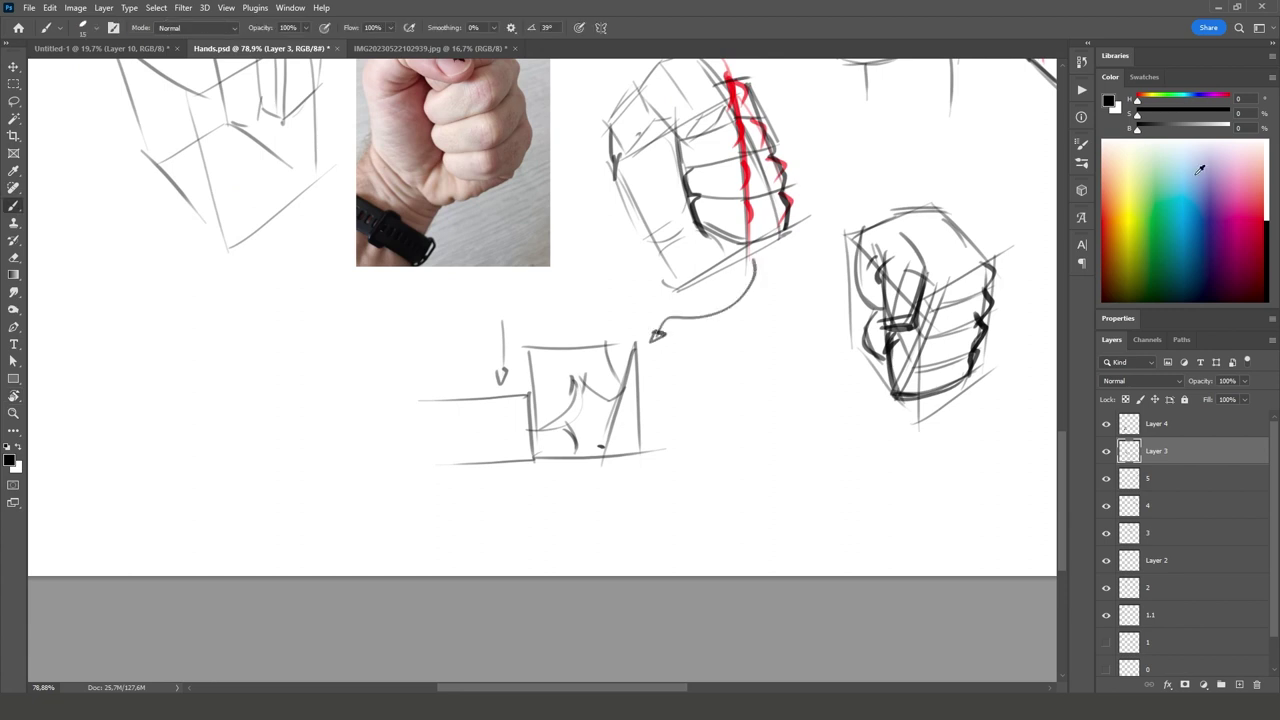
pyautogui.click(1228, 110)
pyautogui.moveTo(632, 347); pyautogui.dragTo(602, 458)
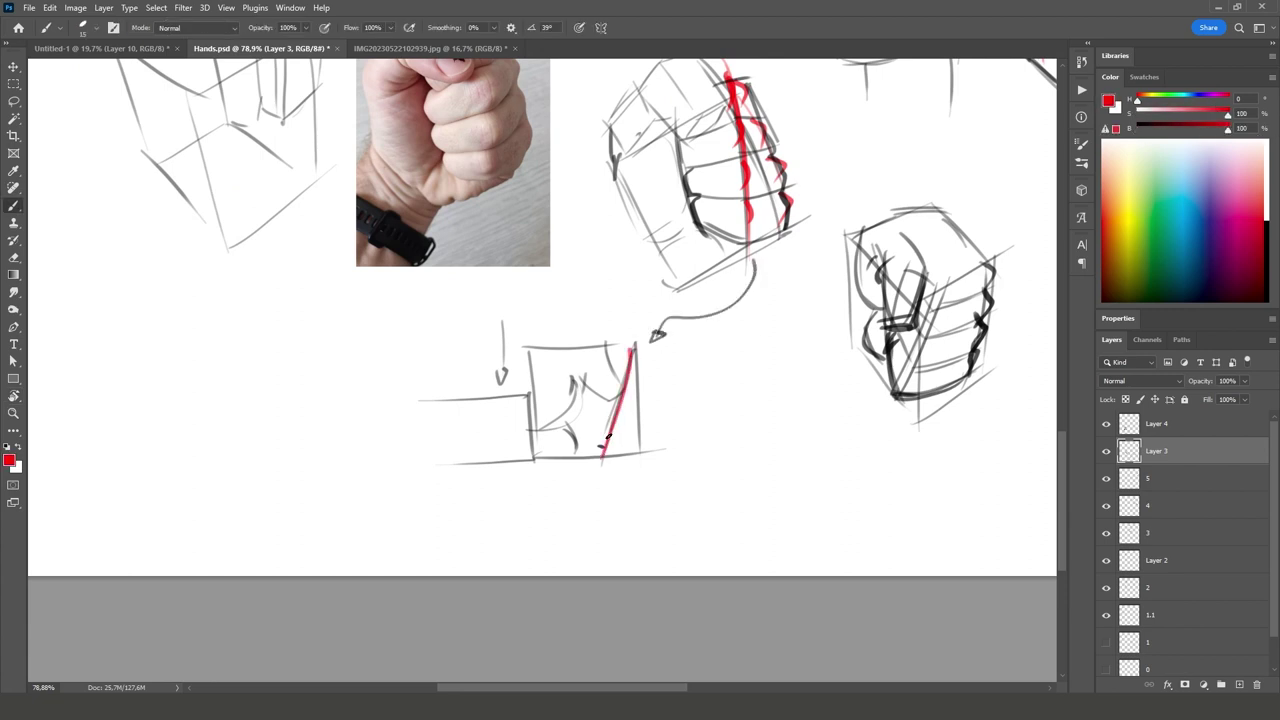
pyautogui.click(1137, 110)
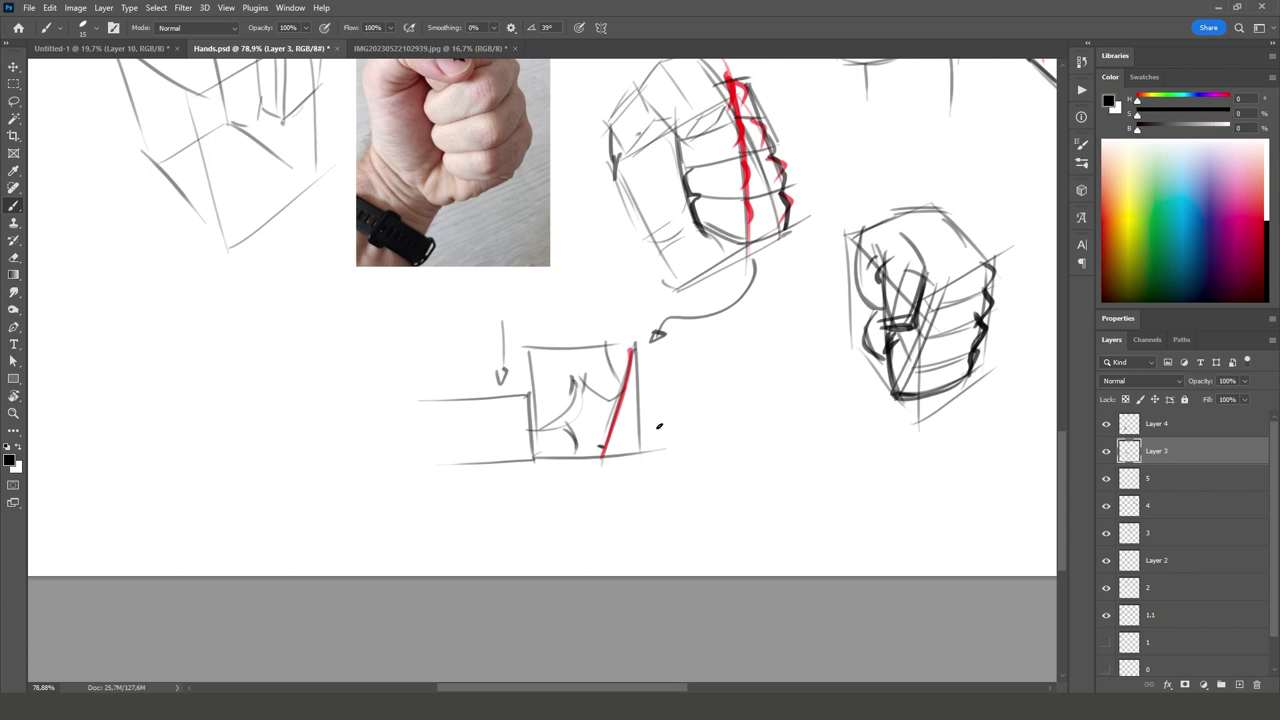
pyautogui.moveTo(578, 432)
pyautogui.mouseDown()
pyautogui.moveTo(624, 452)
pyautogui.moveTo(628, 440)
pyautogui.mouseUp()
pyautogui.moveTo(638, 346)
pyautogui.mouseDown()
pyautogui.moveTo(626, 440)
pyautogui.moveTo(610, 402)
pyautogui.moveTo(630, 426)
pyautogui.moveTo(632, 342)
pyautogui.mouseUp()
# Step: Darken the fist box's top, left and bottom edges and inner knuckle line
pyautogui.moveTo(527, 349); pyautogui.dragTo(638, 344)
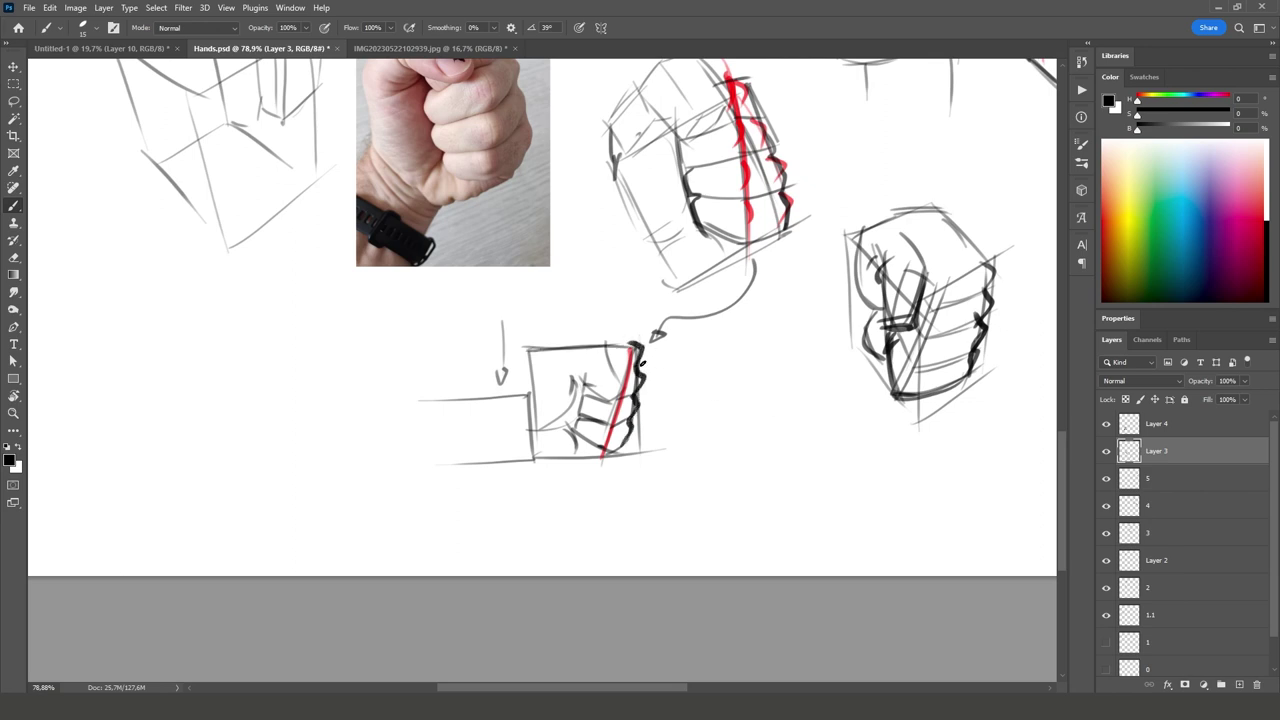
pyautogui.moveTo(528, 348)
pyautogui.mouseDown()
pyautogui.moveTo(532, 458)
pyautogui.moveTo(560, 460)
pyautogui.mouseUp()
pyautogui.moveTo(412, 464); pyautogui.dragTo(530, 460)
pyautogui.moveTo(444, 401); pyautogui.dragTo(558, 398)
pyautogui.moveTo(545, 460); pyautogui.dragTo(632, 447)
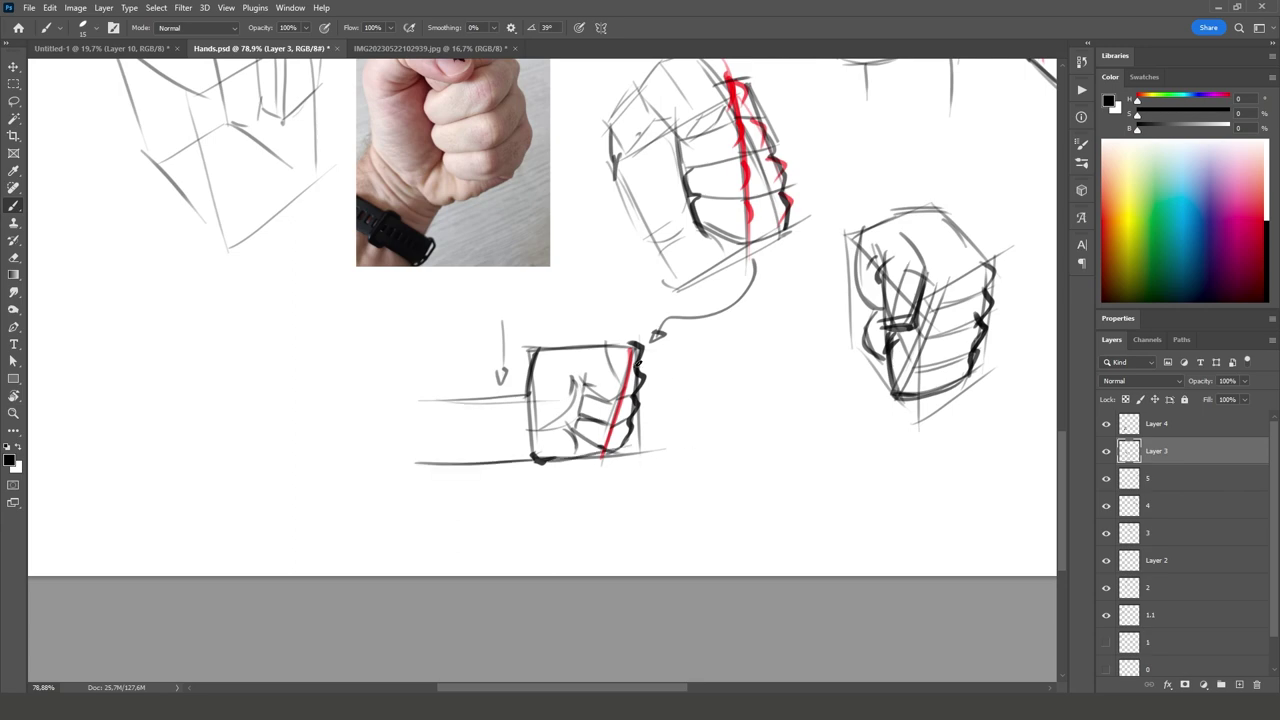
pyautogui.moveTo(584, 374); pyautogui.dragTo(603, 397)
pyautogui.scroll(-3, 604, 398)
pyautogui.scroll(-1, 650, 430)
pyautogui.scroll(-1, 737, 523)
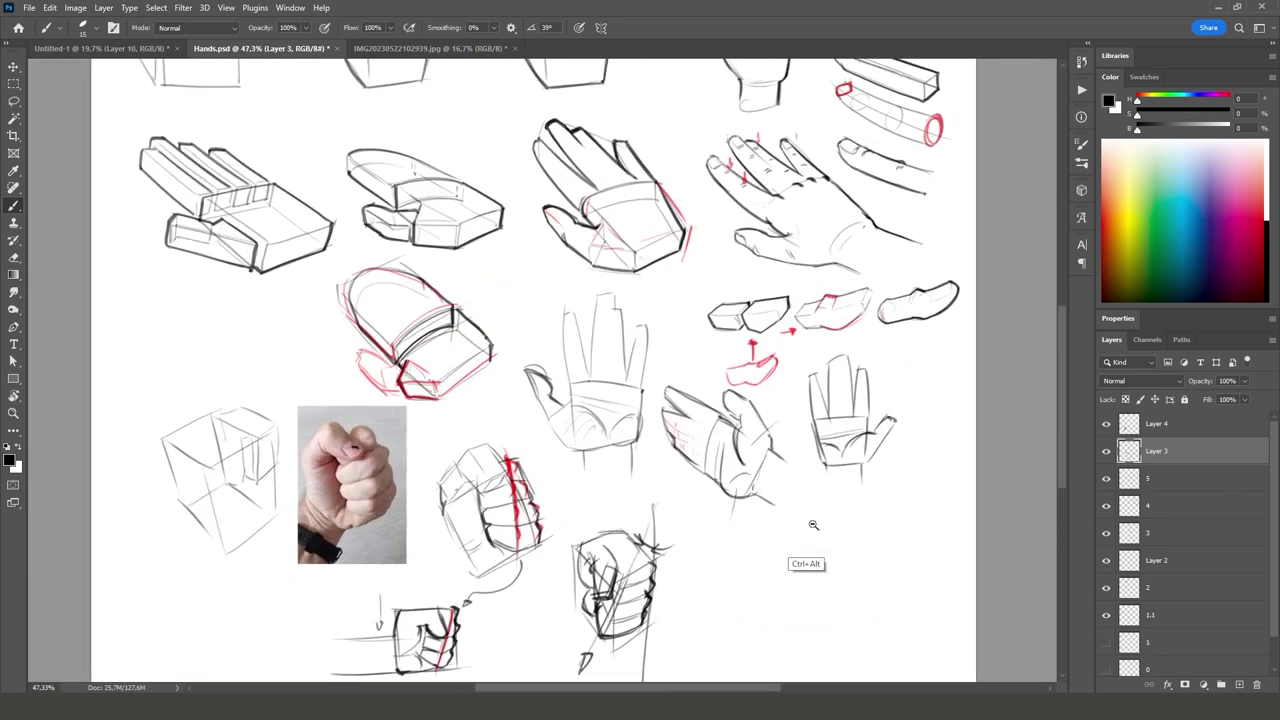
pyautogui.scroll(-1, 807, 538)
pyautogui.scroll(1, 807, 538)
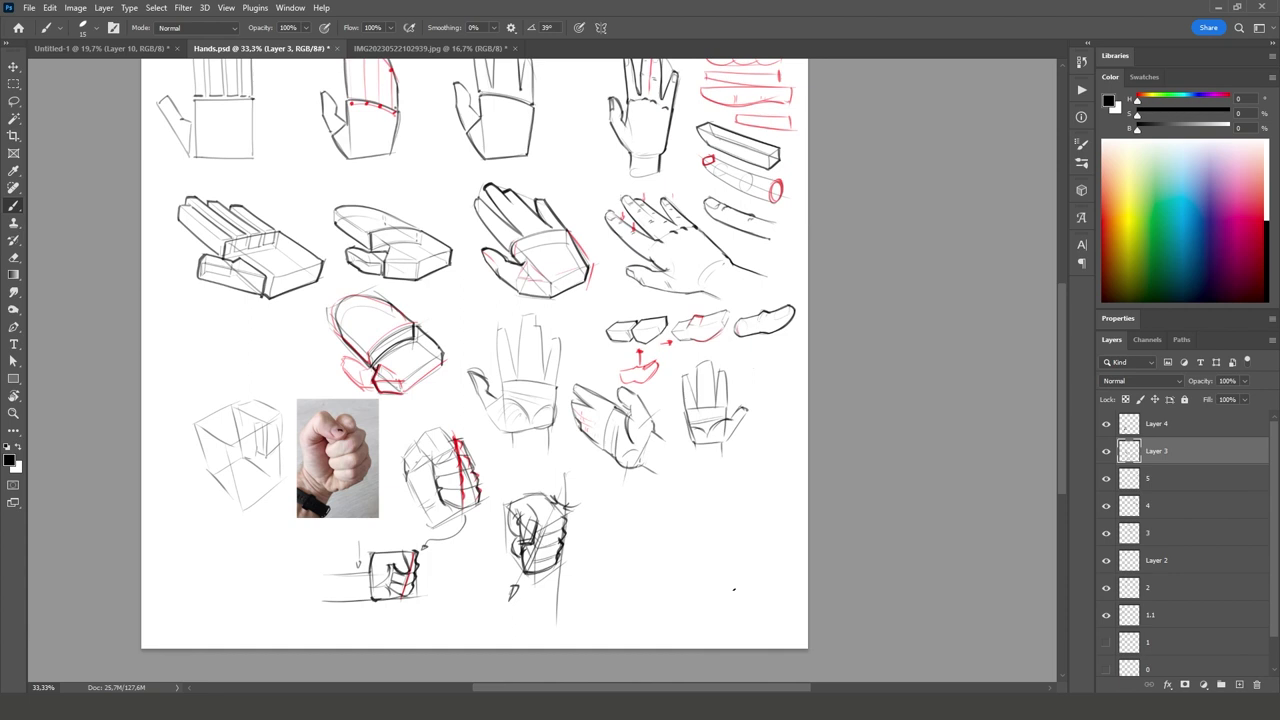
# Step: Center the full Hands sketch sheet in view, then switch to another document tab
pyautogui.moveTo(821, 234); pyautogui.dragTo(855, 322)
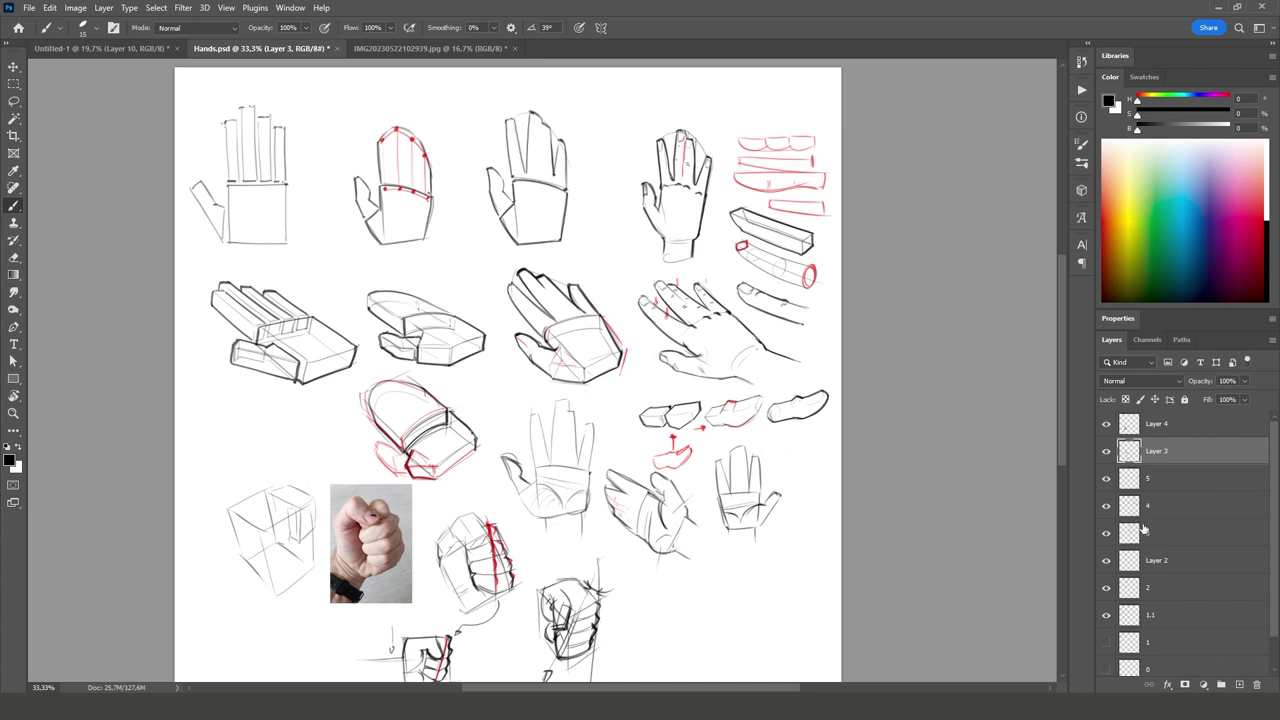
pyautogui.scroll(-1, 298, 52)
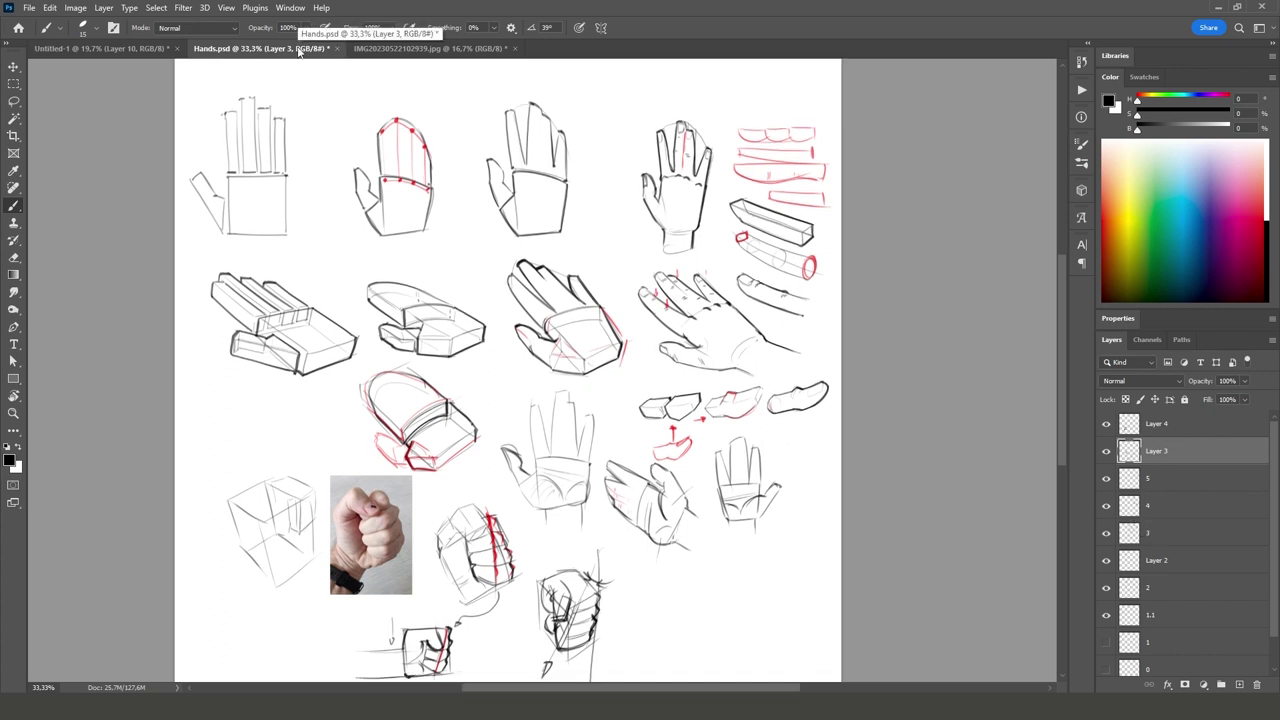
pyautogui.click(420, 48)
# Step: Close the fist photo and sketch the pinching hand's triangle base
pyautogui.hotkey('ctrl', 'w')
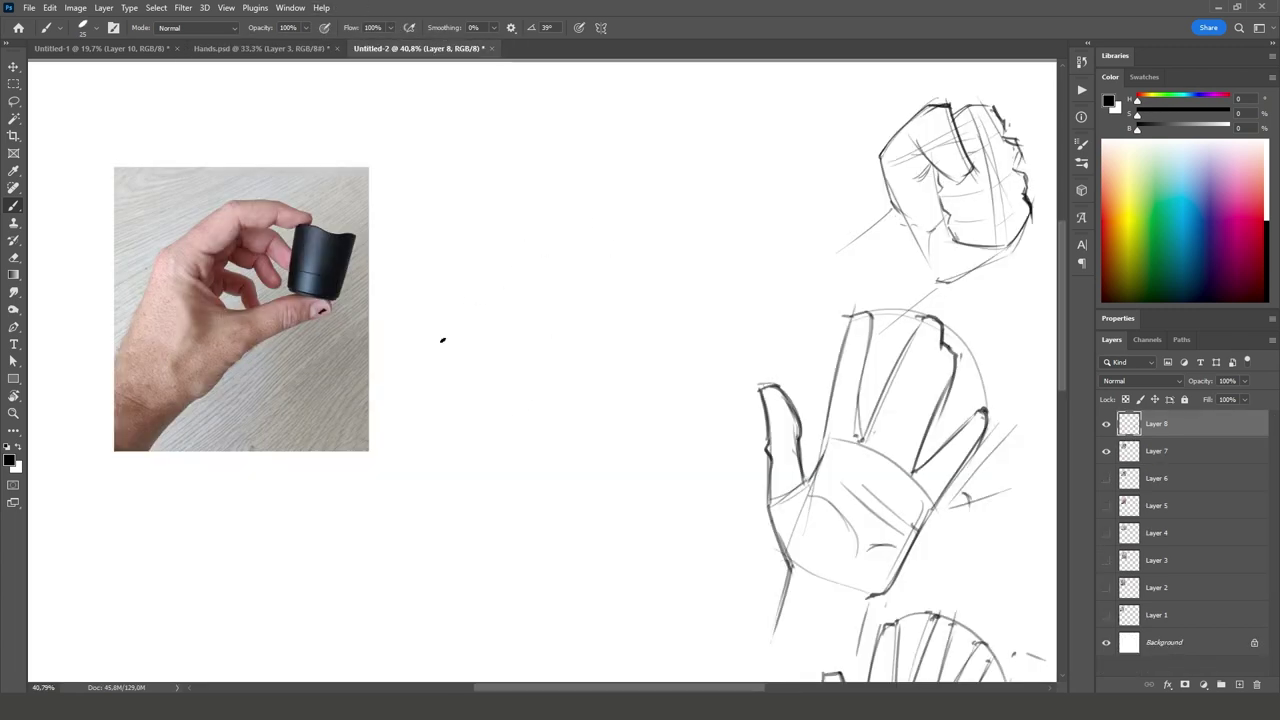
pyautogui.moveTo(442, 340)
pyautogui.mouseDown()
pyautogui.moveTo(531, 221)
pyautogui.moveTo(590, 312)
pyautogui.mouseUp()
pyautogui.moveTo(462, 374); pyautogui.dragTo(606, 320)
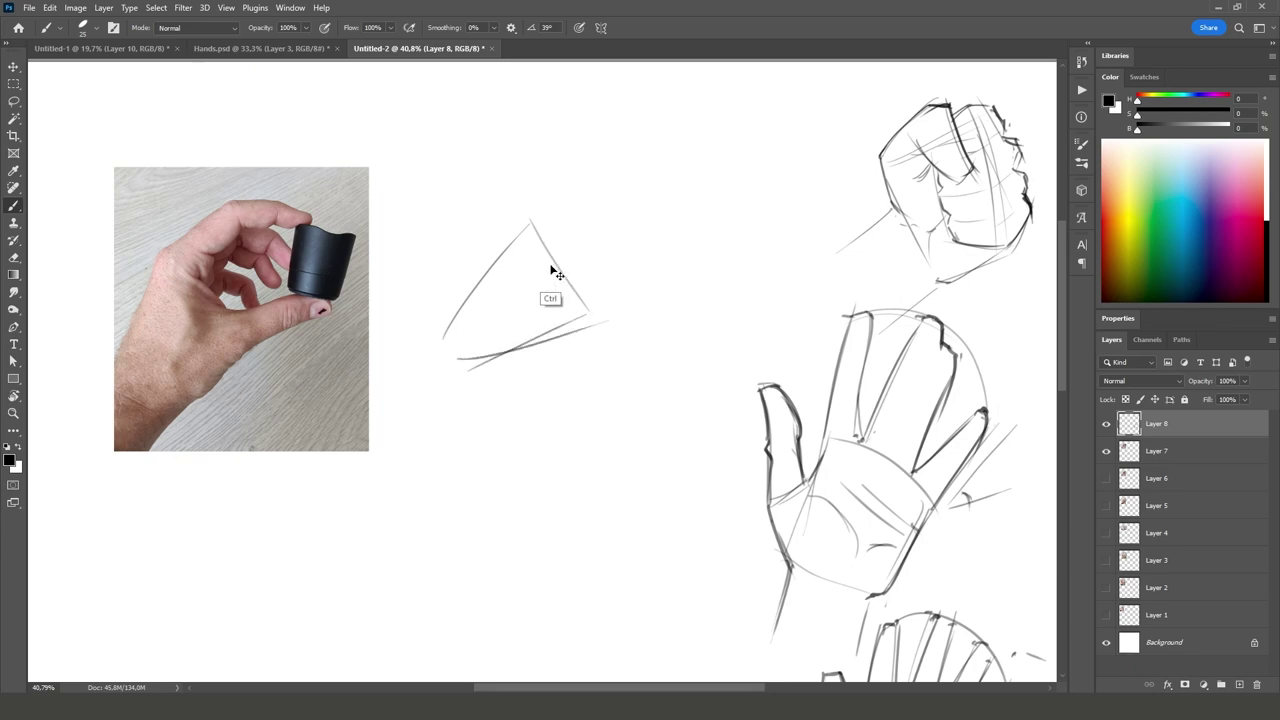
pyautogui.hotkey('ctrl', 'z')
pyautogui.hotkey('ctrl', 'z')
pyautogui.hotkey('ctrl', 'z')
pyautogui.moveTo(450, 332); pyautogui.dragTo(522, 240)
pyautogui.moveTo(516, 240); pyautogui.dragTo(567, 315)
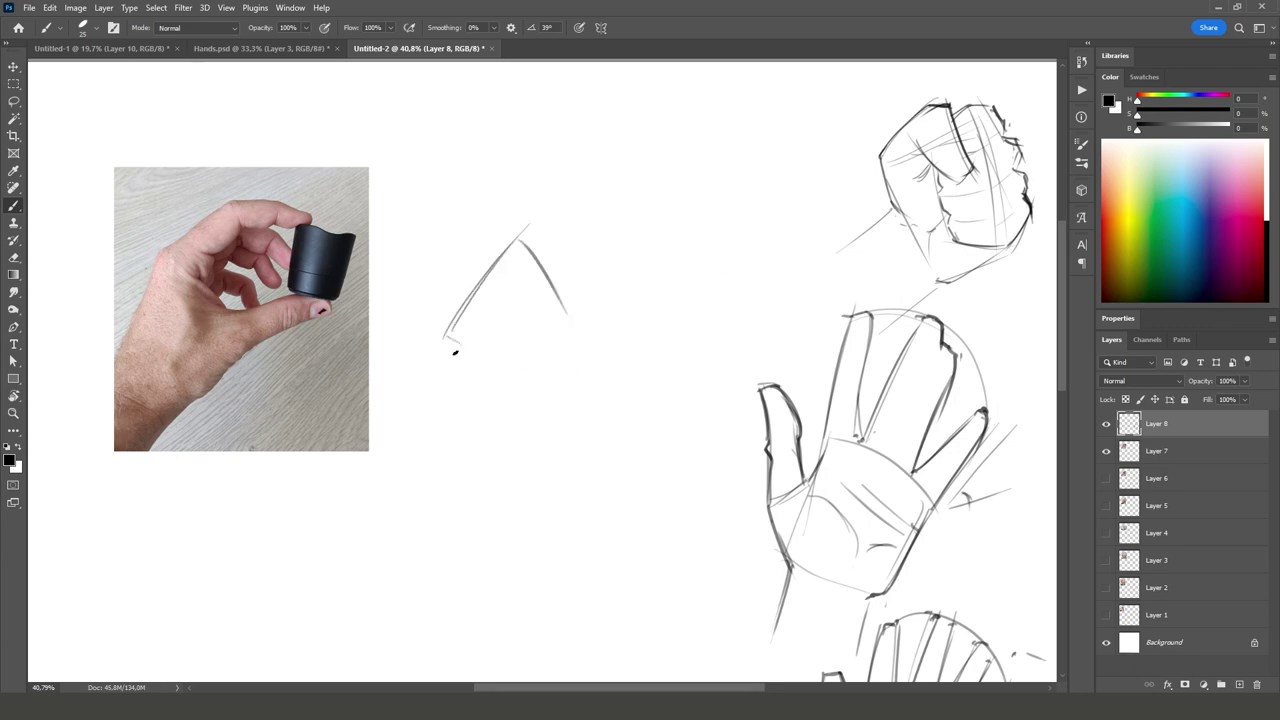
pyautogui.moveTo(455, 352); pyautogui.dragTo(545, 334)
pyautogui.moveTo(466, 358); pyautogui.dragTo(632, 336)
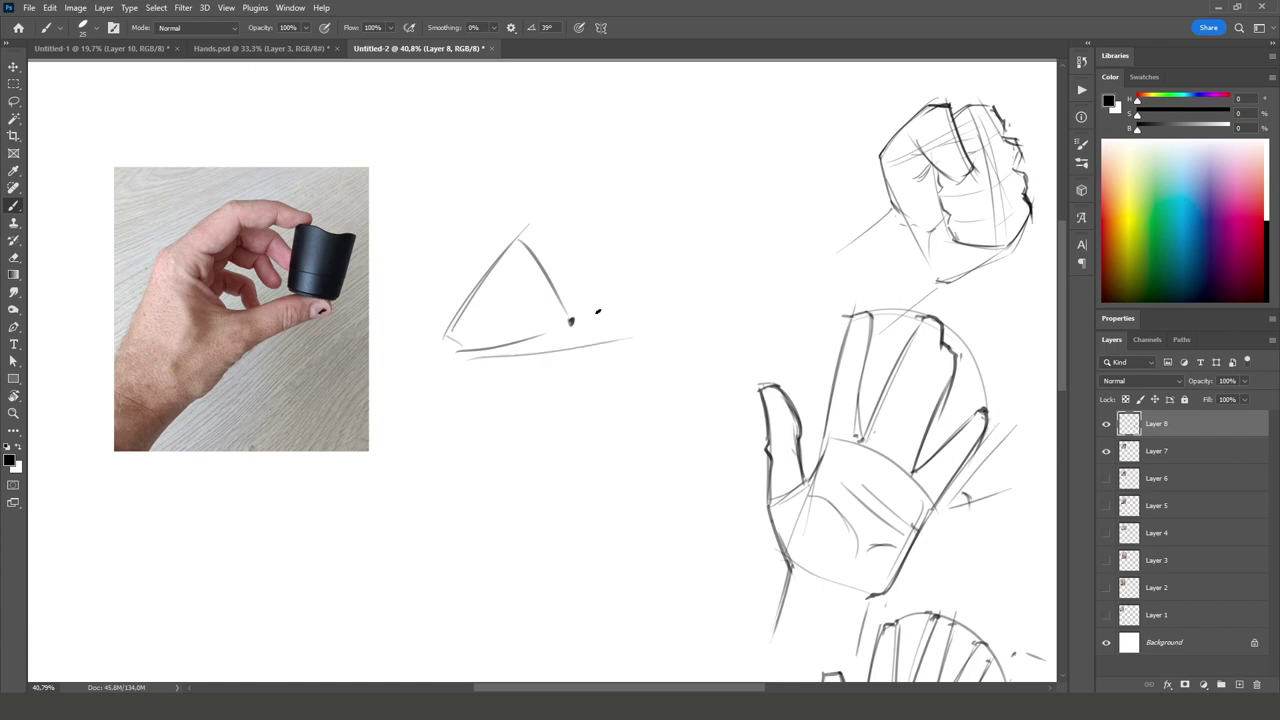
pyautogui.hotkey('ctrl', 'z')
pyautogui.hotkey('ctrl', 'z')
pyautogui.moveTo(456, 350); pyautogui.dragTo(644, 330)
# Step: Add the curved bump and boxy fingers with knuckles to the pinch sketch
pyautogui.moveTo(553, 296)
pyautogui.mouseDown()
pyautogui.moveTo(640, 295)
pyautogui.moveTo(648, 318)
pyautogui.mouseUp()
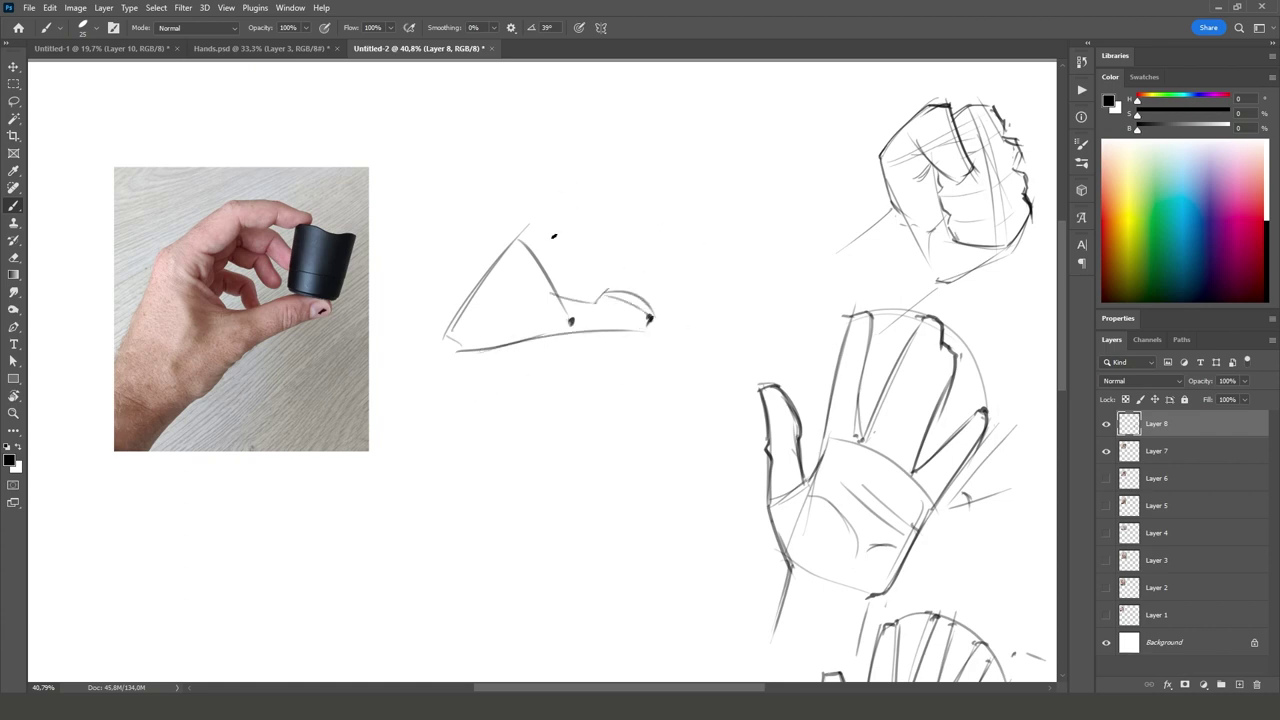
pyautogui.moveTo(515, 242)
pyautogui.mouseDown()
pyautogui.moveTo(563, 195)
pyautogui.moveTo(655, 183)
pyautogui.moveTo(672, 233)
pyautogui.moveTo(672, 216)
pyautogui.moveTo(586, 222)
pyautogui.moveTo(548, 258)
pyautogui.moveTo(569, 298)
pyautogui.mouseUp()
pyautogui.hotkey('ctrl', 'z')
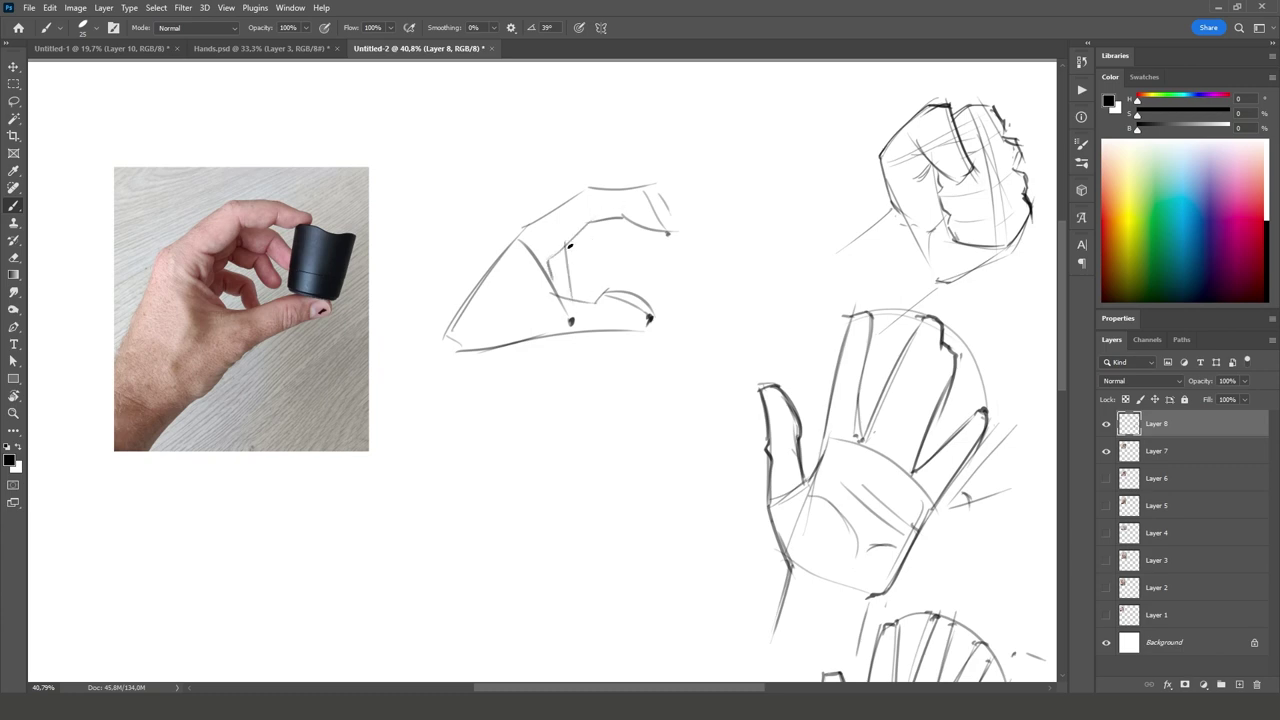
pyautogui.moveTo(560, 254); pyautogui.dragTo(567, 277)
pyautogui.moveTo(608, 232); pyautogui.dragTo(610, 296)
pyautogui.moveTo(608, 230)
pyautogui.mouseDown()
pyautogui.moveTo(668, 240)
pyautogui.moveTo(662, 294)
pyautogui.mouseUp()
pyautogui.click(1106, 478)
# Step: Show the second cylinder-grip photo layer and move it below the first photo
pyautogui.click(1128, 479)
pyautogui.press('v')
pyautogui.moveTo(333, 483); pyautogui.dragTo(325, 553)
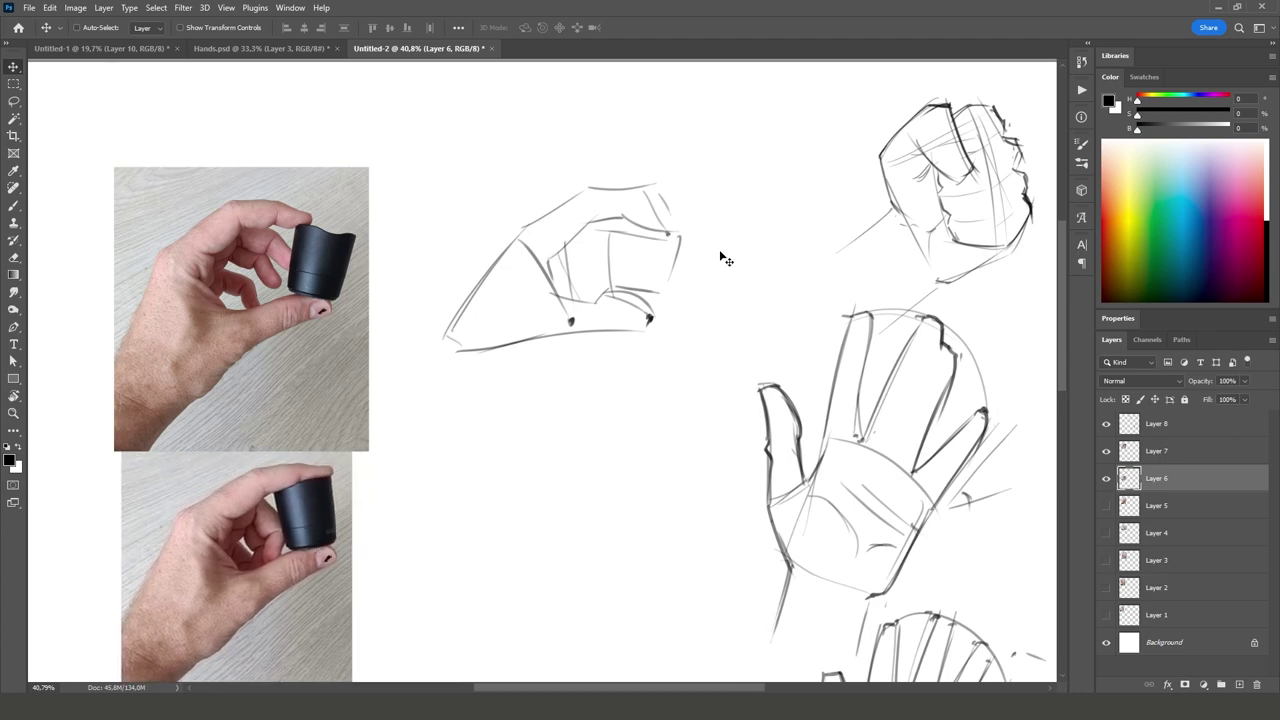
pyautogui.press('b')
# Step: Outline the pinch sketch's fingers, knuckles and inner finger lines
pyautogui.click(601, 224)
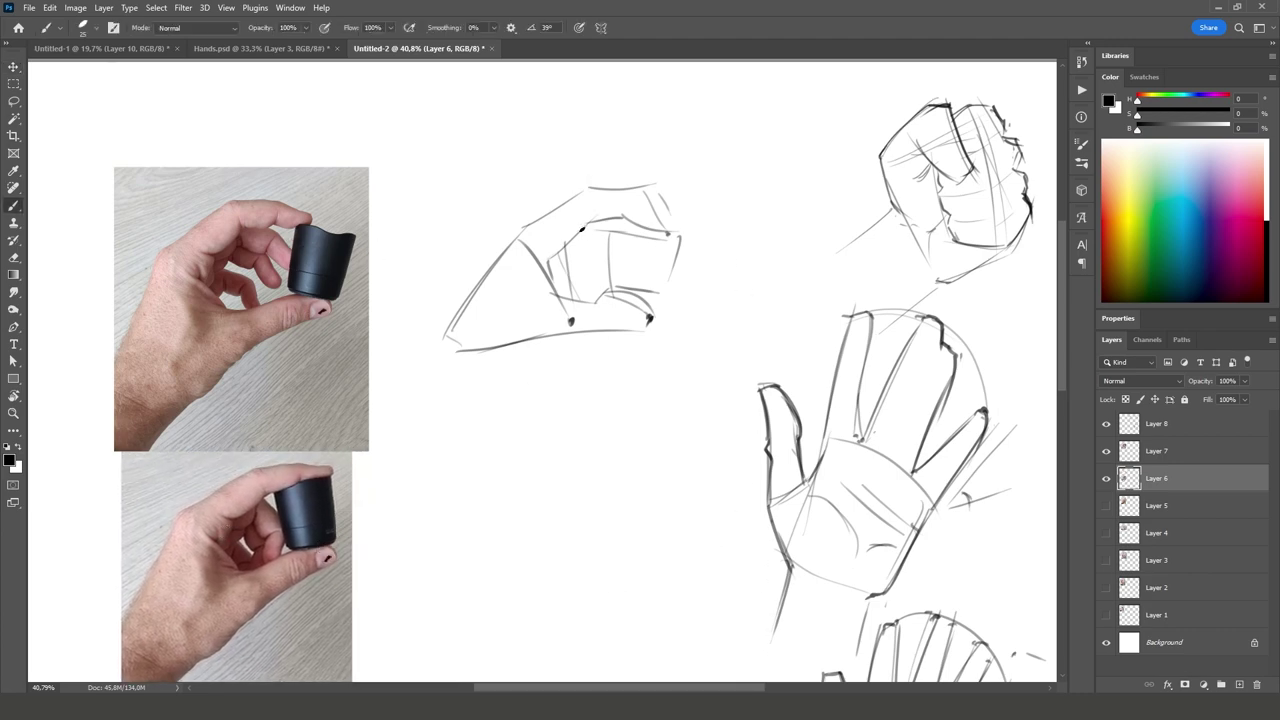
pyautogui.moveTo(582, 231)
pyautogui.mouseDown()
pyautogui.moveTo(606, 240)
pyautogui.moveTo(585, 288)
pyautogui.mouseUp()
pyautogui.moveTo(560, 275)
pyautogui.mouseDown()
pyautogui.moveTo(580, 278)
pyautogui.moveTo(610, 254)
pyautogui.moveTo(594, 296)
pyautogui.mouseUp()
pyautogui.hotkey('ctrl', 'z')
pyautogui.moveTo(580, 241)
pyautogui.mouseDown()
pyautogui.moveTo(547, 266)
pyautogui.moveTo(603, 254)
pyautogui.moveTo(545, 262)
pyautogui.moveTo(568, 272)
pyautogui.moveTo(553, 288)
pyautogui.mouseUp()
pyautogui.moveTo(582, 280)
pyautogui.mouseDown()
pyautogui.moveTo(566, 292)
pyautogui.moveTo(596, 275)
pyautogui.mouseUp()
# Step: Shape the fingertips and darken the fingers' top outline and underside curve
pyautogui.moveTo(602, 266)
pyautogui.mouseDown()
pyautogui.moveTo(584, 279)
pyautogui.moveTo(605, 271)
pyautogui.mouseUp()
pyautogui.moveTo(609, 248); pyautogui.dragTo(602, 266)
pyautogui.moveTo(590, 222)
pyautogui.mouseDown()
pyautogui.moveTo(628, 214)
pyautogui.moveTo(655, 236)
pyautogui.mouseUp()
pyautogui.moveTo(650, 190); pyautogui.dragTo(664, 224)
pyautogui.moveTo(594, 293); pyautogui.dragTo(655, 312)
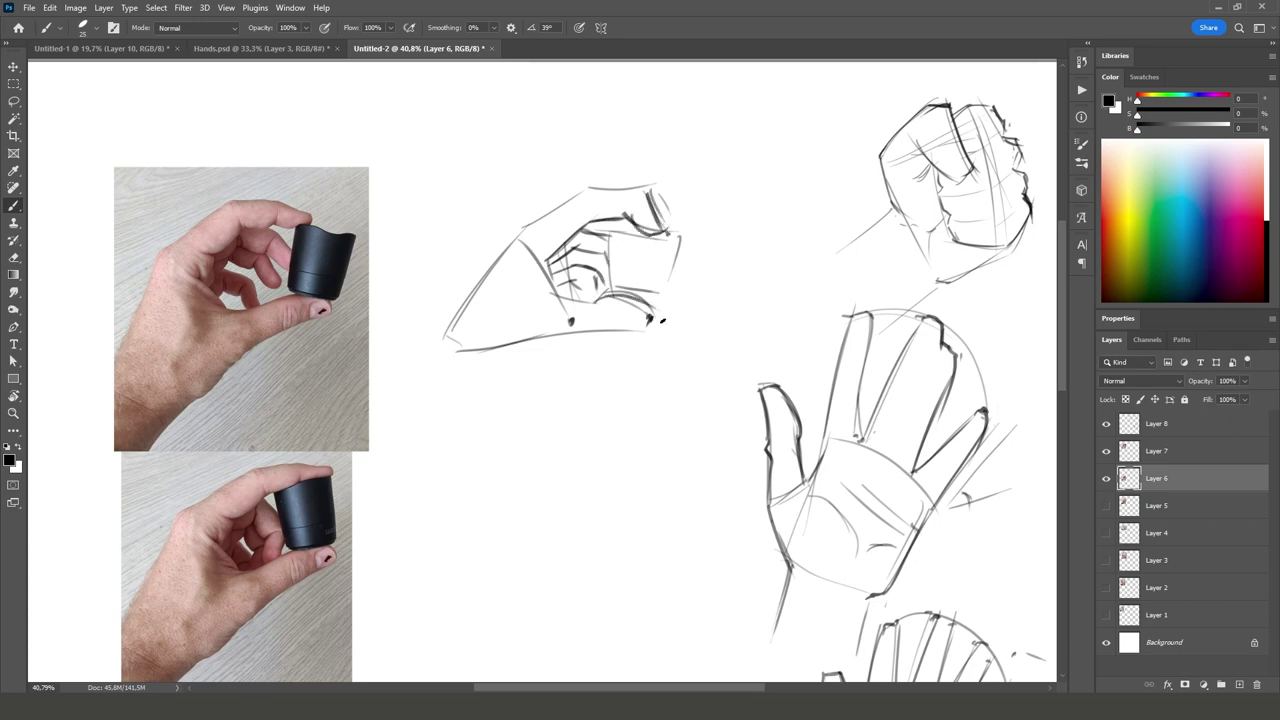
pyautogui.scroll(-5, 646, 360)
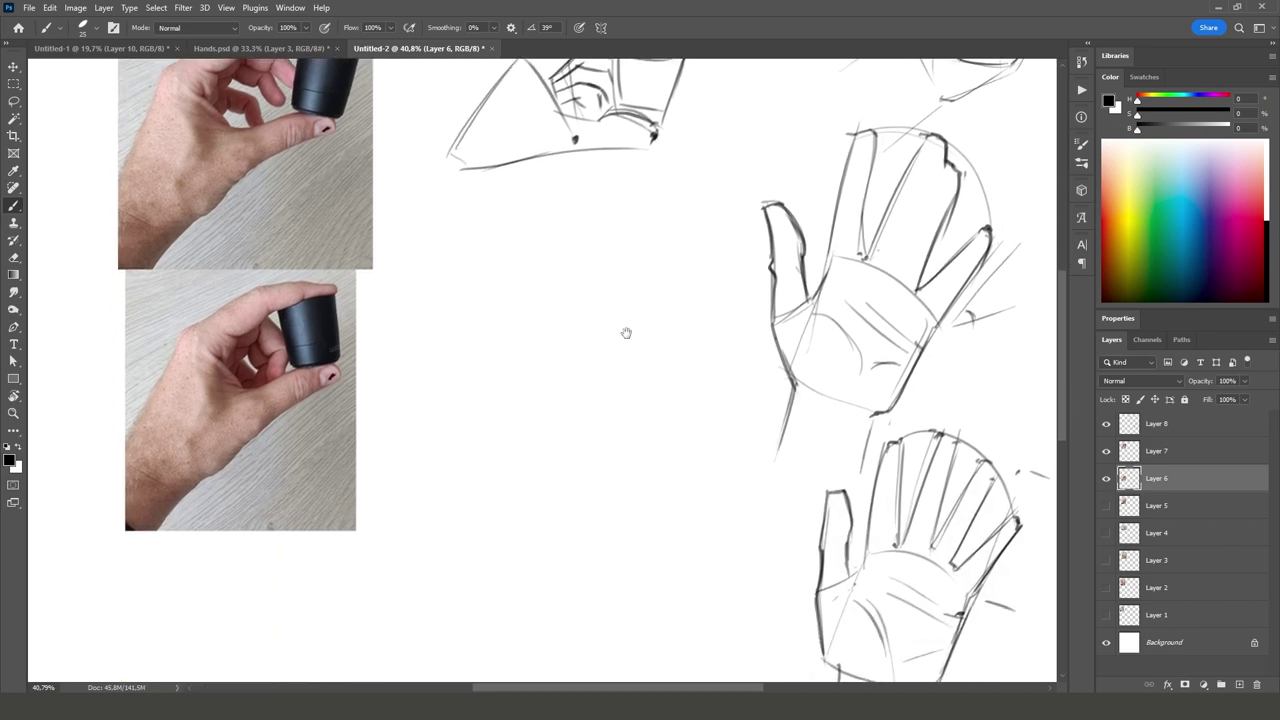
# Step: Sketch a new triangle and boxy finger mass for the cap-gripping hand
pyautogui.moveTo(482, 314)
pyautogui.mouseDown()
pyautogui.moveTo(424, 430)
pyautogui.moveTo(540, 437)
pyautogui.mouseUp()
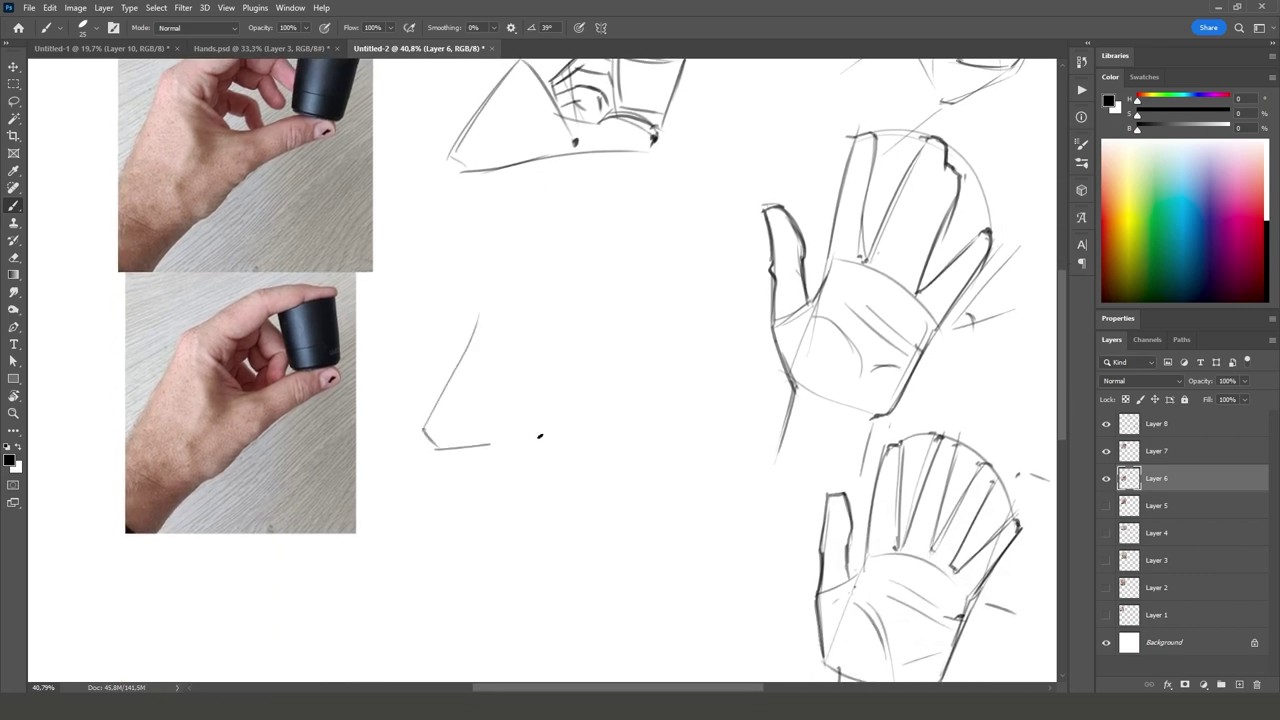
pyautogui.moveTo(490, 312); pyautogui.dragTo(527, 376)
pyautogui.moveTo(564, 423); pyautogui.dragTo(516, 352)
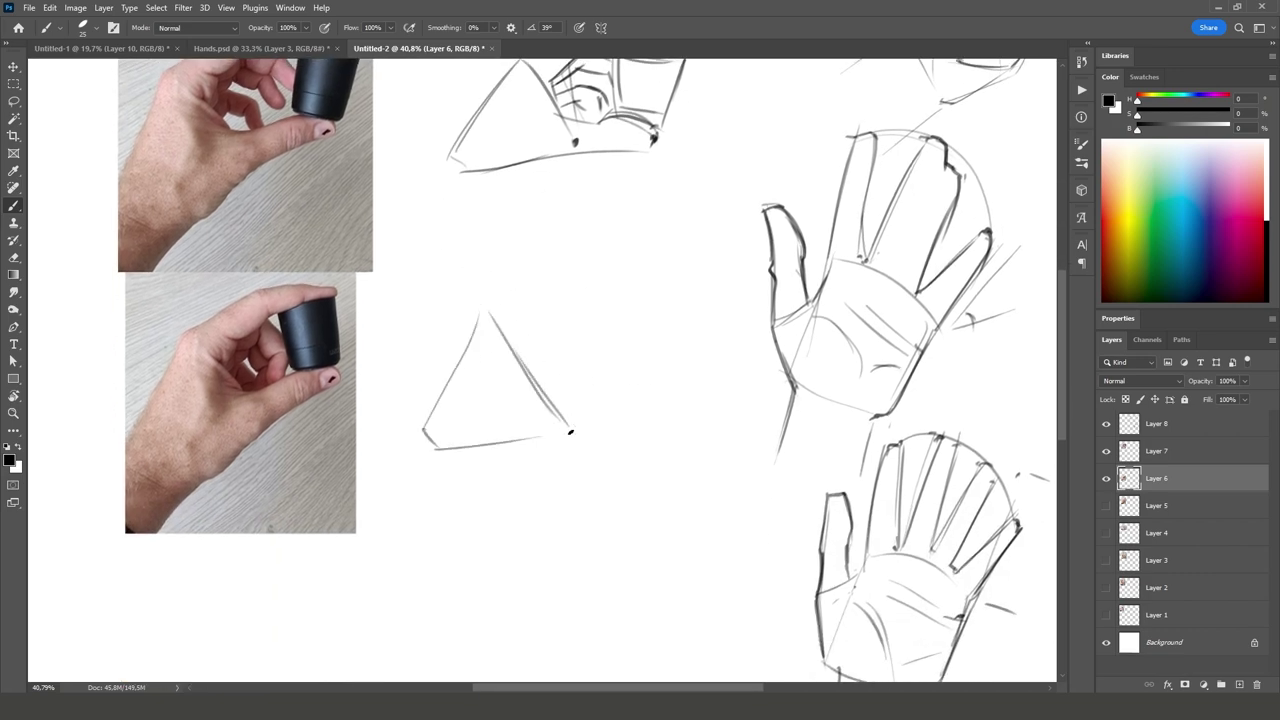
pyautogui.moveTo(548, 442); pyautogui.dragTo(660, 393)
pyautogui.moveTo(536, 390)
pyautogui.mouseDown()
pyautogui.moveTo(608, 368)
pyautogui.moveTo(657, 373)
pyautogui.moveTo(584, 421)
pyautogui.mouseUp()
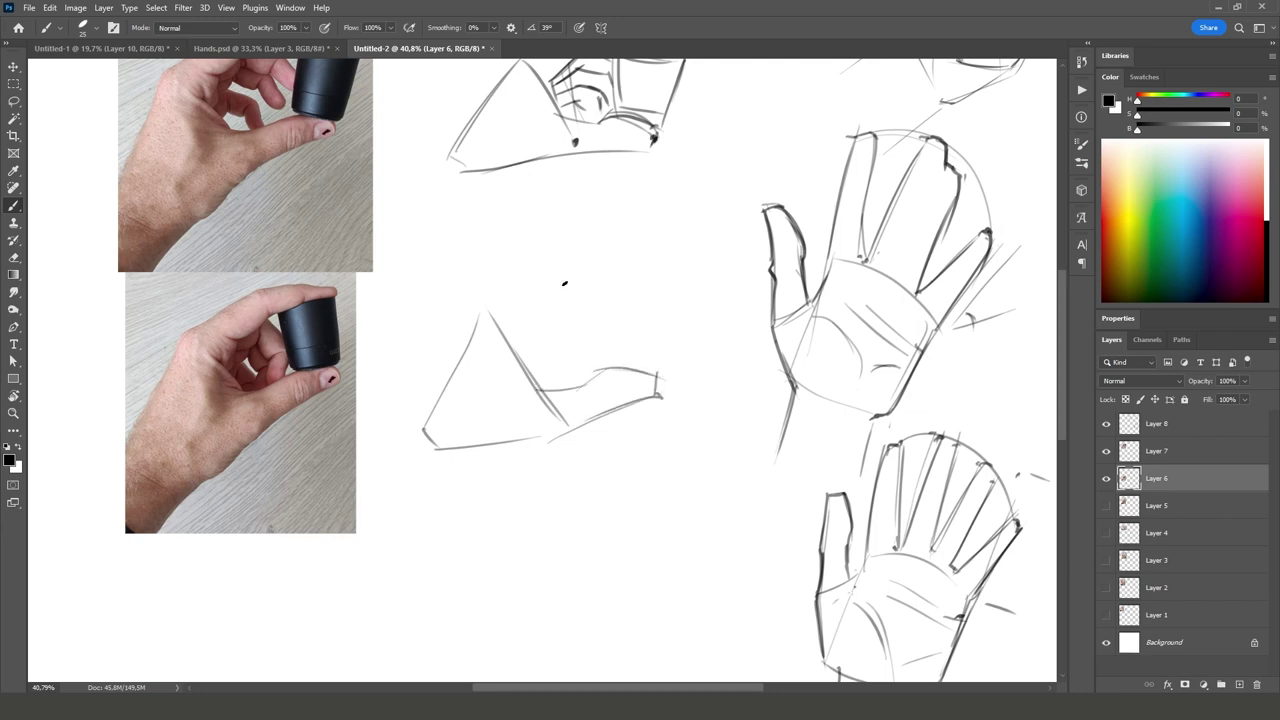
pyautogui.moveTo(418, 438)
pyautogui.mouseDown()
pyautogui.moveTo(476, 303)
pyautogui.moveTo(595, 252)
pyautogui.moveTo(656, 270)
pyautogui.mouseUp()
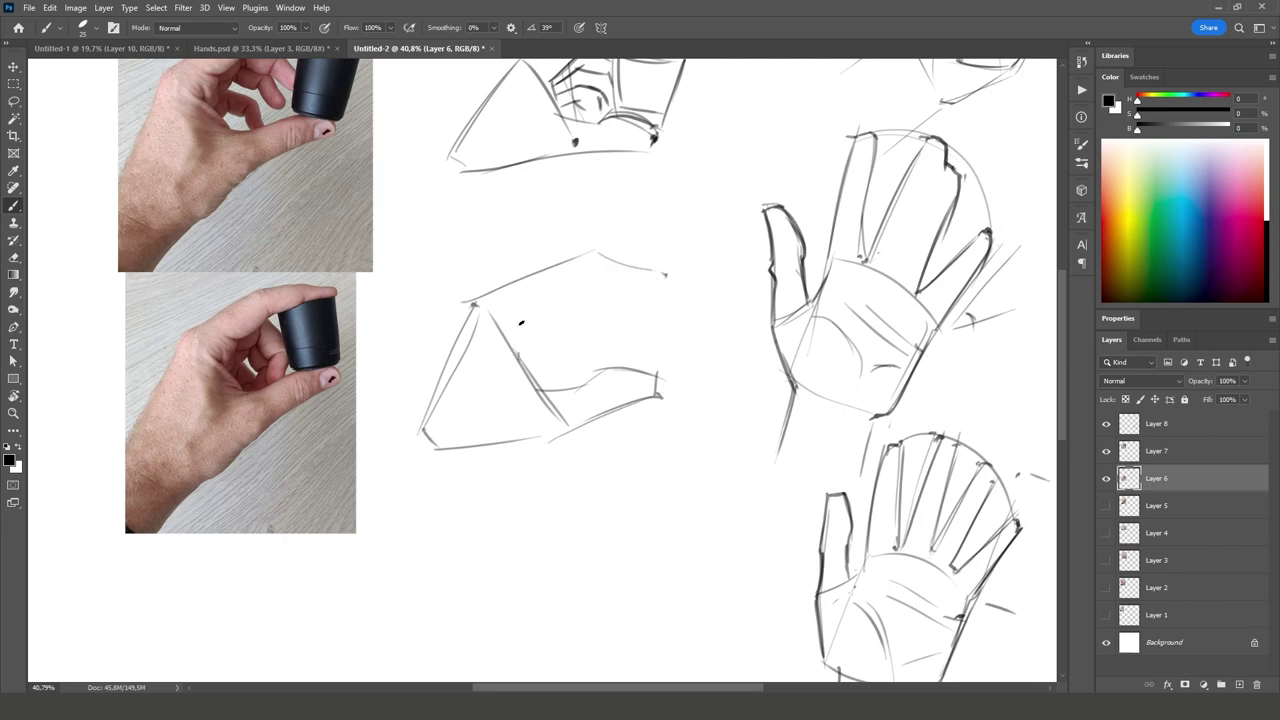
# Step: Add the finger box's top edge and inner lines, and darken its right edge
pyautogui.moveTo(520, 323)
pyautogui.mouseDown()
pyautogui.moveTo(522, 352)
pyautogui.moveTo(592, 287)
pyautogui.moveTo(668, 278)
pyautogui.mouseUp()
pyautogui.moveTo(548, 311); pyautogui.dragTo(576, 333)
pyautogui.moveTo(590, 337)
pyautogui.mouseDown()
pyautogui.moveTo(584, 366)
pyautogui.moveTo(551, 353)
pyautogui.moveTo(585, 332)
pyautogui.moveTo(595, 367)
pyautogui.mouseUp()
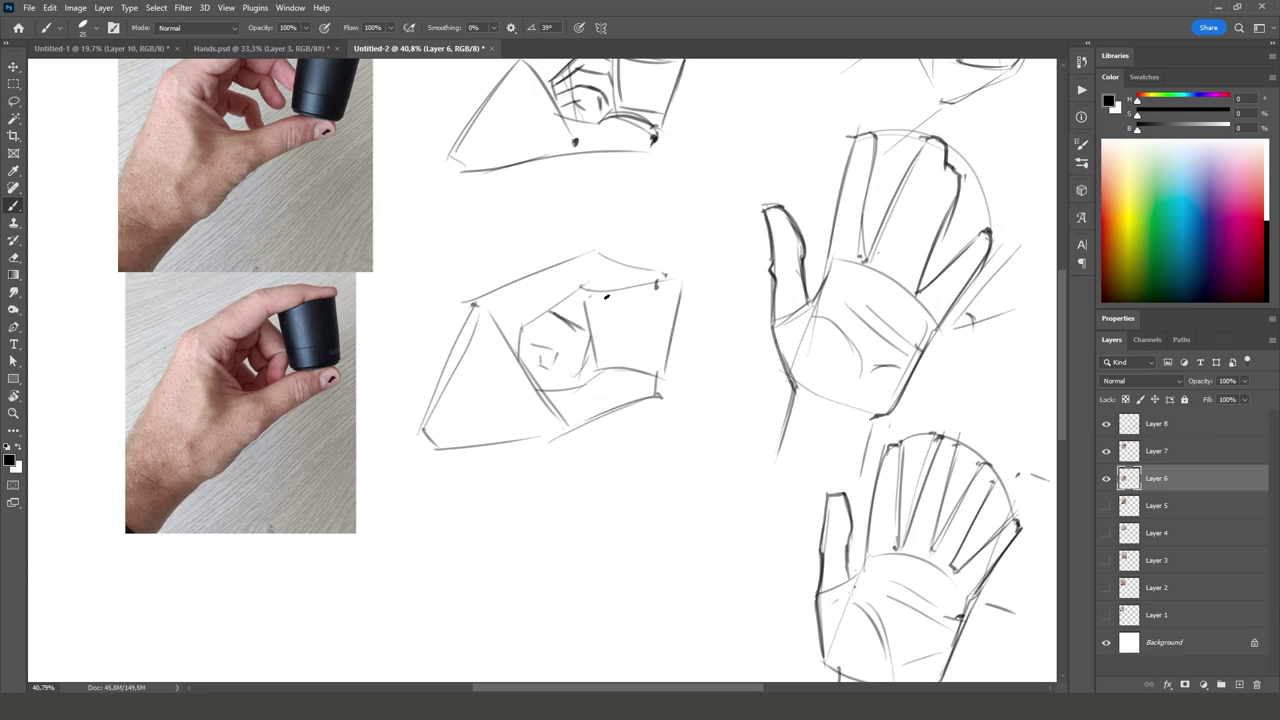
pyautogui.moveTo(666, 292); pyautogui.dragTo(658, 386)
pyautogui.moveTo(583, 333); pyautogui.dragTo(562, 312)
# Step: Darken the finger box's upper and inner upper edges, toggling Eraser and Brush
pyautogui.moveTo(476, 302)
pyautogui.mouseDown()
pyautogui.moveTo(582, 256)
pyautogui.moveTo(664, 267)
pyautogui.moveTo(661, 289)
pyautogui.mouseUp()
pyautogui.moveTo(592, 291); pyautogui.dragTo(638, 297)
pyautogui.moveTo(481, 304)
pyautogui.mouseDown()
pyautogui.moveTo(558, 294)
pyautogui.moveTo(590, 342)
pyautogui.mouseUp()
pyautogui.press('e')
pyautogui.press('b')
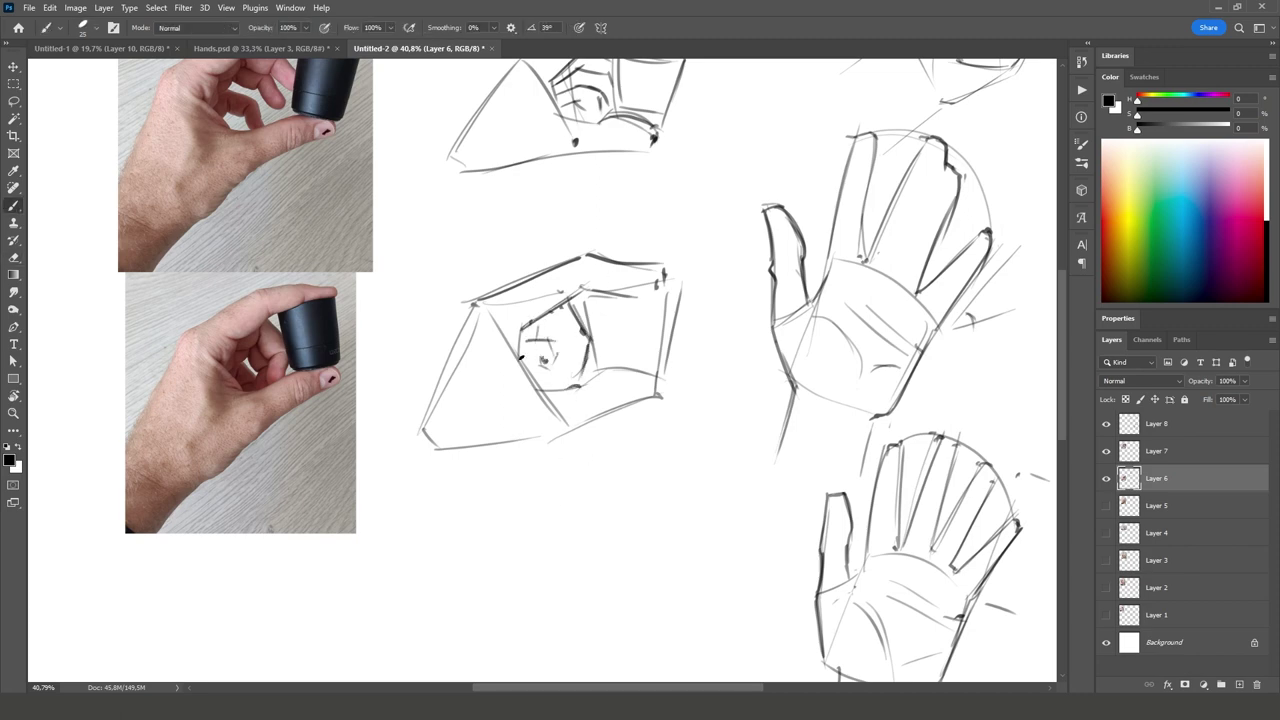
# Step: Trace the grip's lower diagonal, lower-left corner and wrist line, removing a stray stroke
pyautogui.moveTo(524, 322)
pyautogui.mouseDown()
pyautogui.moveTo(548, 392)
pyautogui.moveTo(660, 392)
pyautogui.mouseUp()
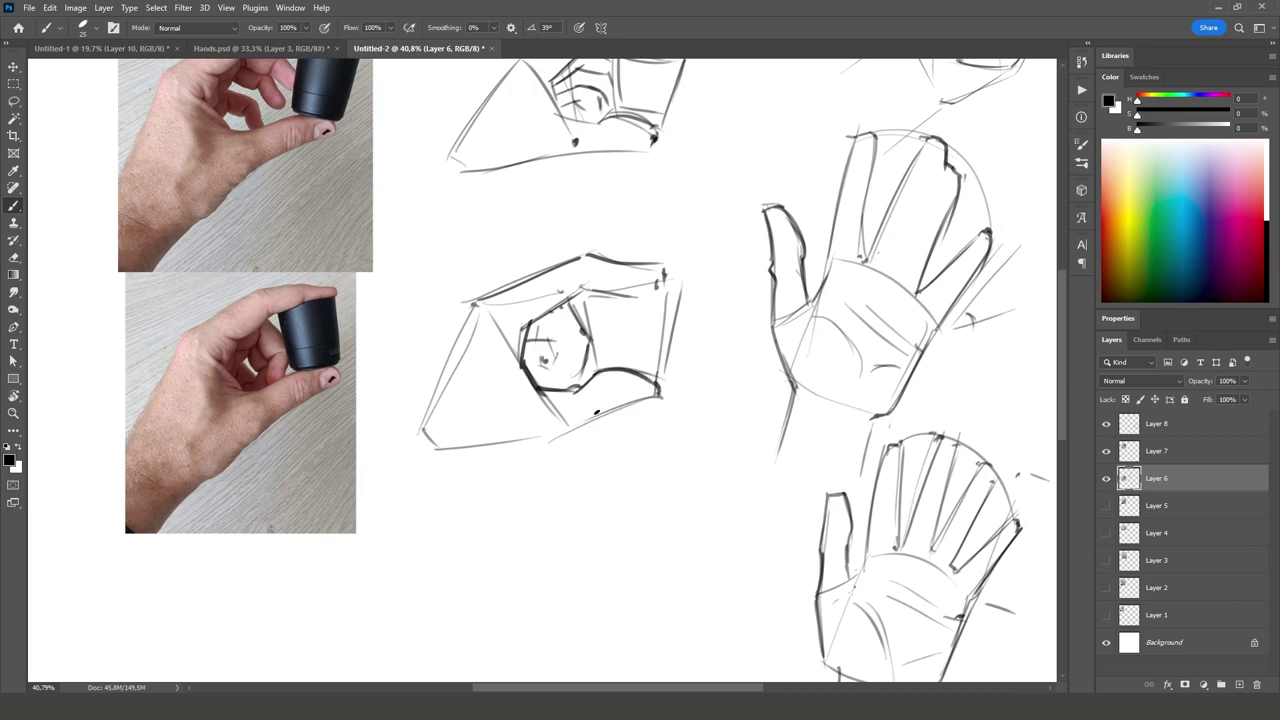
pyautogui.moveTo(562, 440); pyautogui.dragTo(662, 395)
pyautogui.moveTo(475, 306); pyautogui.dragTo(418, 412)
pyautogui.moveTo(418, 412)
pyautogui.mouseDown()
pyautogui.moveTo(458, 448)
pyautogui.moveTo(570, 435)
pyautogui.moveTo(366, 467)
pyautogui.mouseUp()
pyautogui.moveTo(485, 452); pyautogui.dragTo(420, 530)
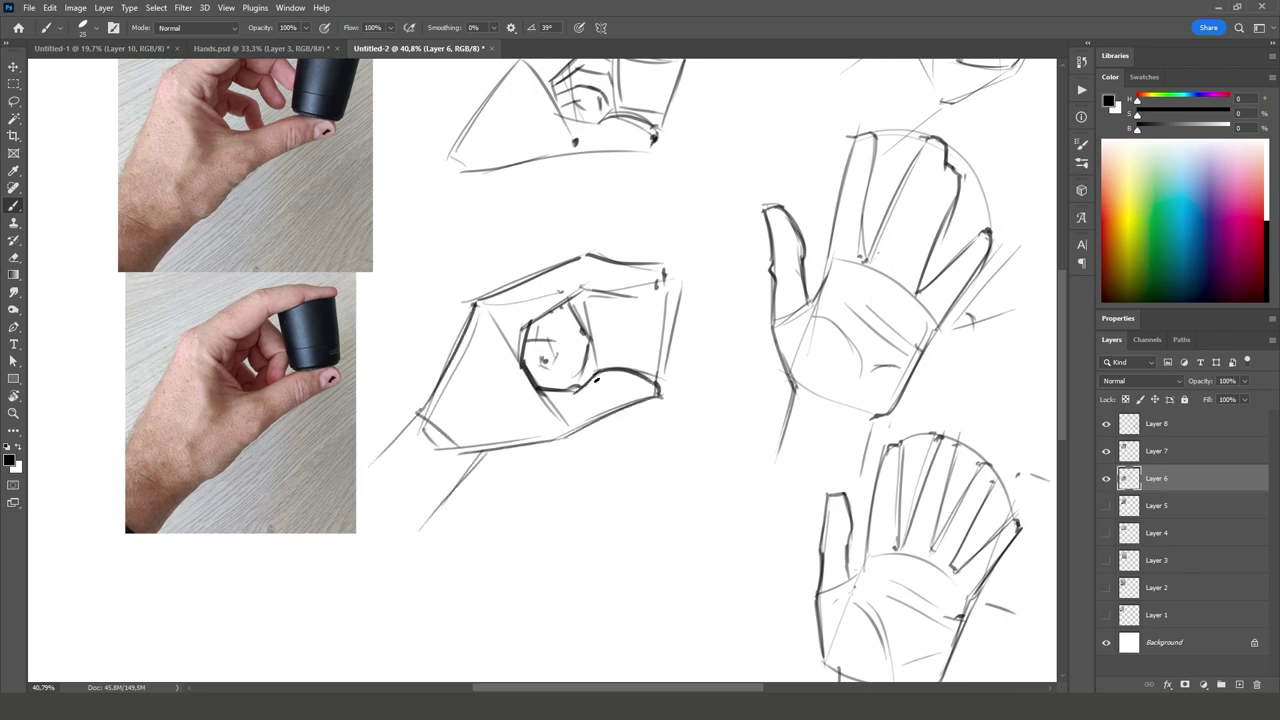
pyautogui.hotkey('ctrl', 'z')
pyautogui.press('e')
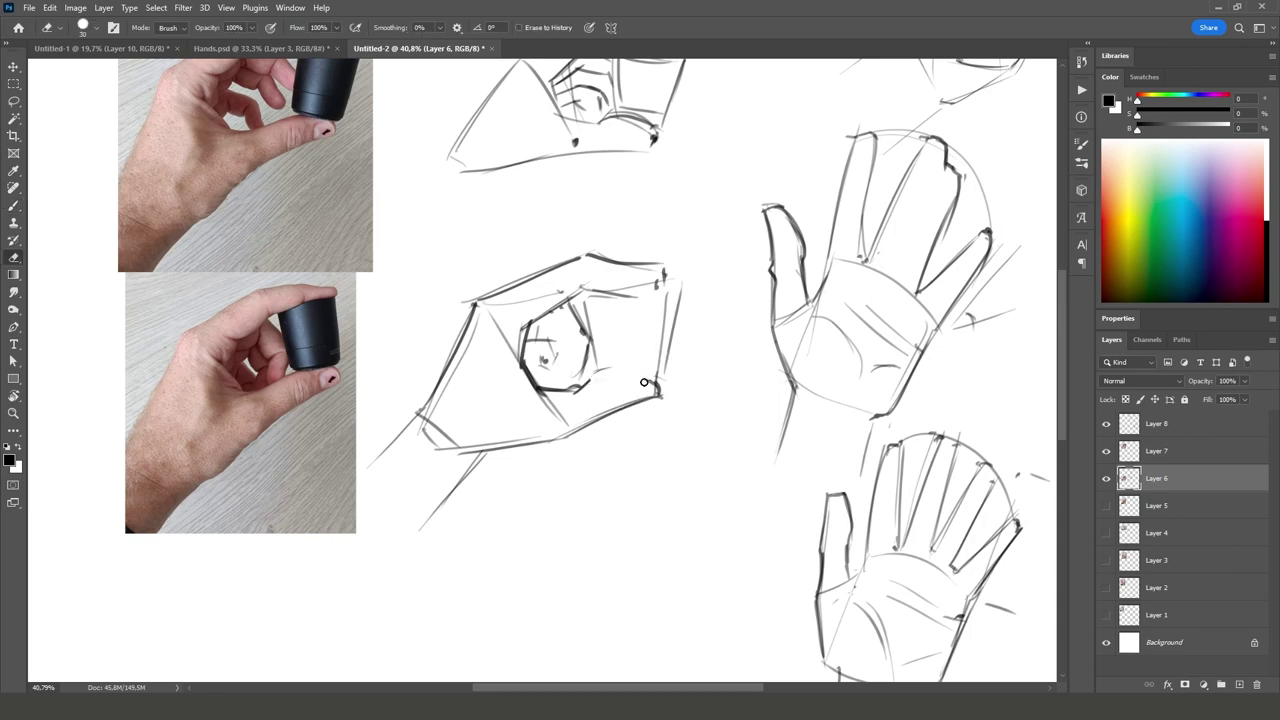
pyautogui.press('b')
# Step: Tidy the lower-right curve and darken the gripping hand's top-right edge
pyautogui.moveTo(580, 390)
pyautogui.mouseDown()
pyautogui.moveTo(614, 375)
pyautogui.moveTo(660, 398)
pyautogui.mouseUp()
pyautogui.press('e')
pyautogui.press('b')
pyautogui.moveTo(580, 292)
pyautogui.mouseDown()
pyautogui.moveTo(597, 378)
pyautogui.moveTo(671, 300)
pyautogui.mouseUp()
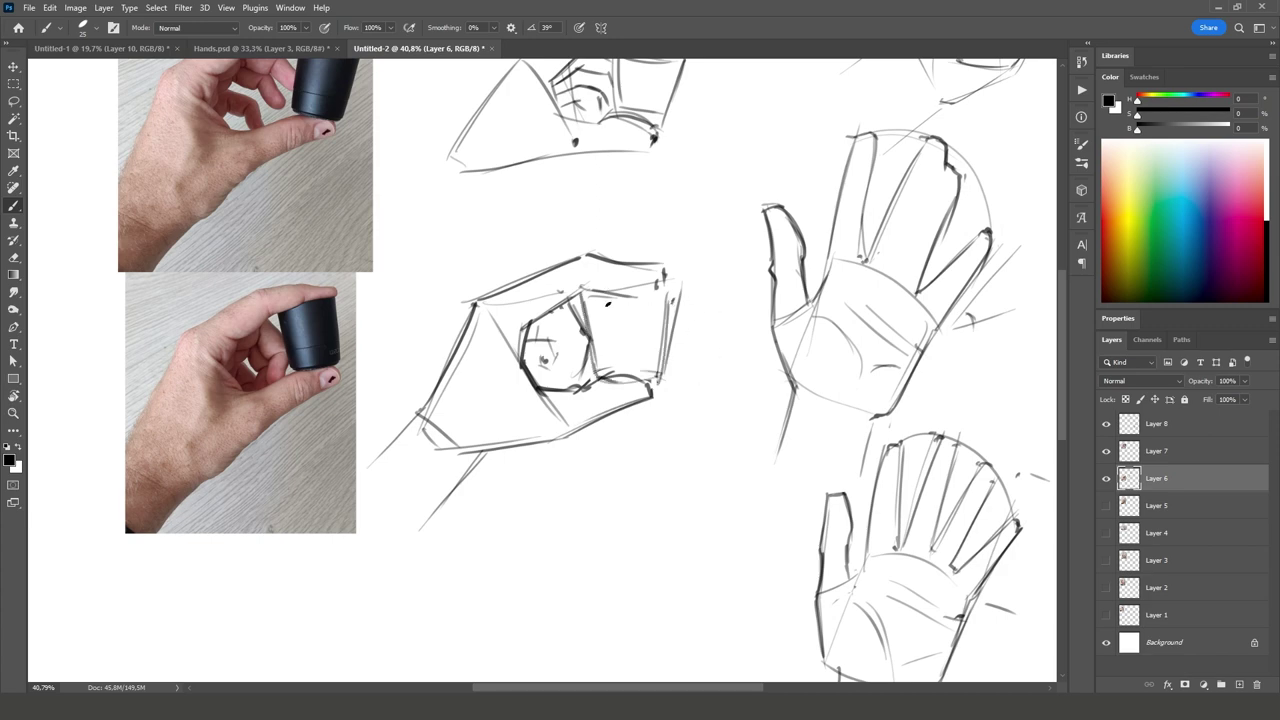
pyautogui.moveTo(588, 292); pyautogui.dragTo(666, 288)
pyautogui.scroll(-4, 656, 433)
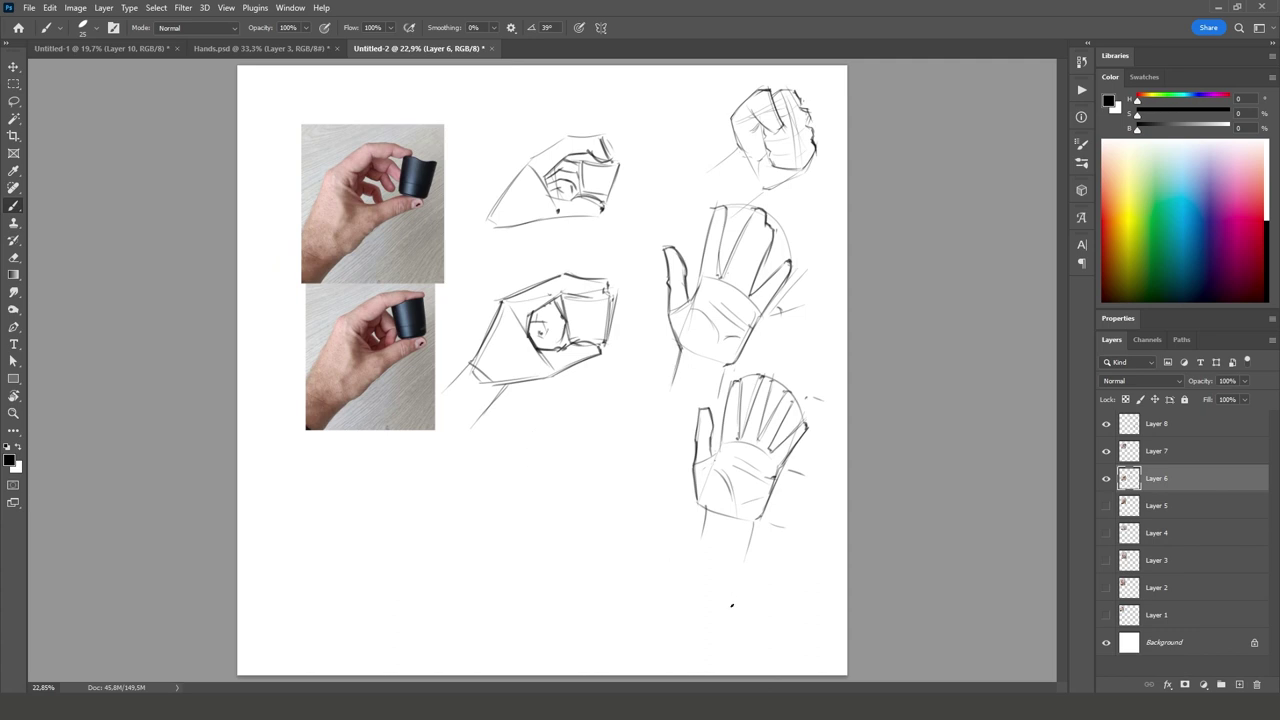
pyautogui.press('e')
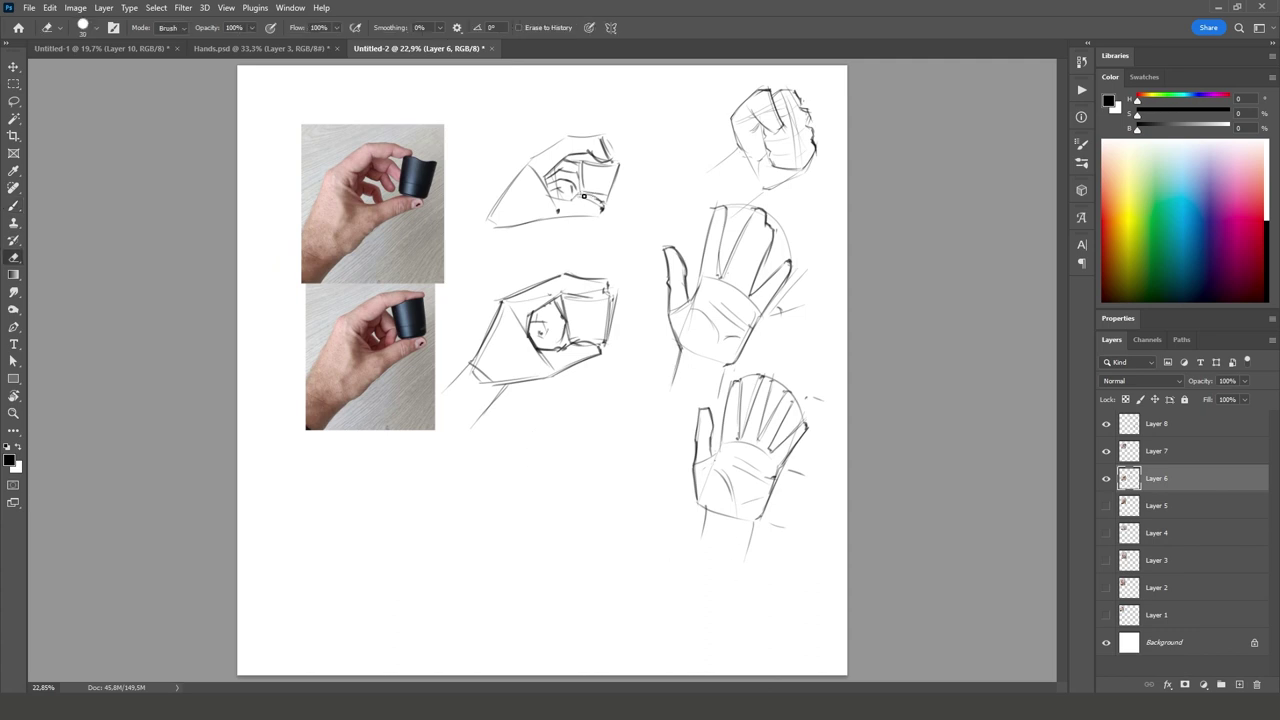
pyautogui.press('b')
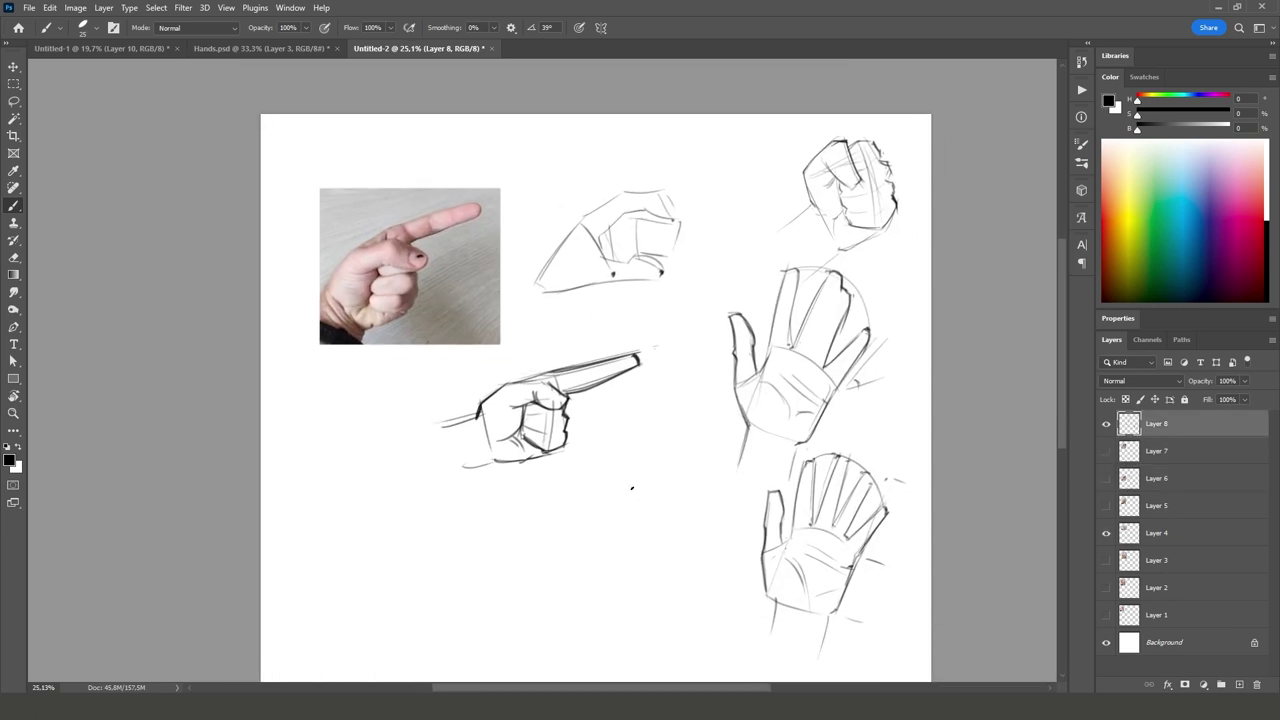
pyautogui.scroll(-5, 700, 450)
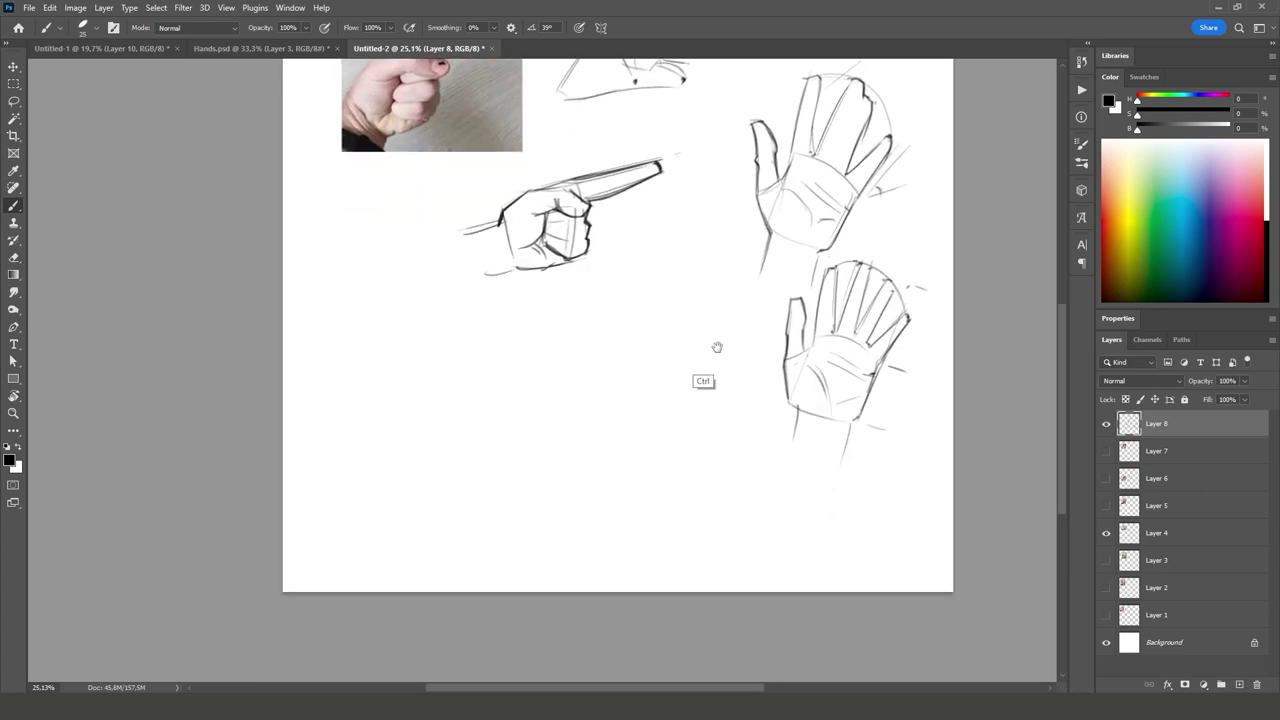
pyautogui.scroll(3, 611, 391)
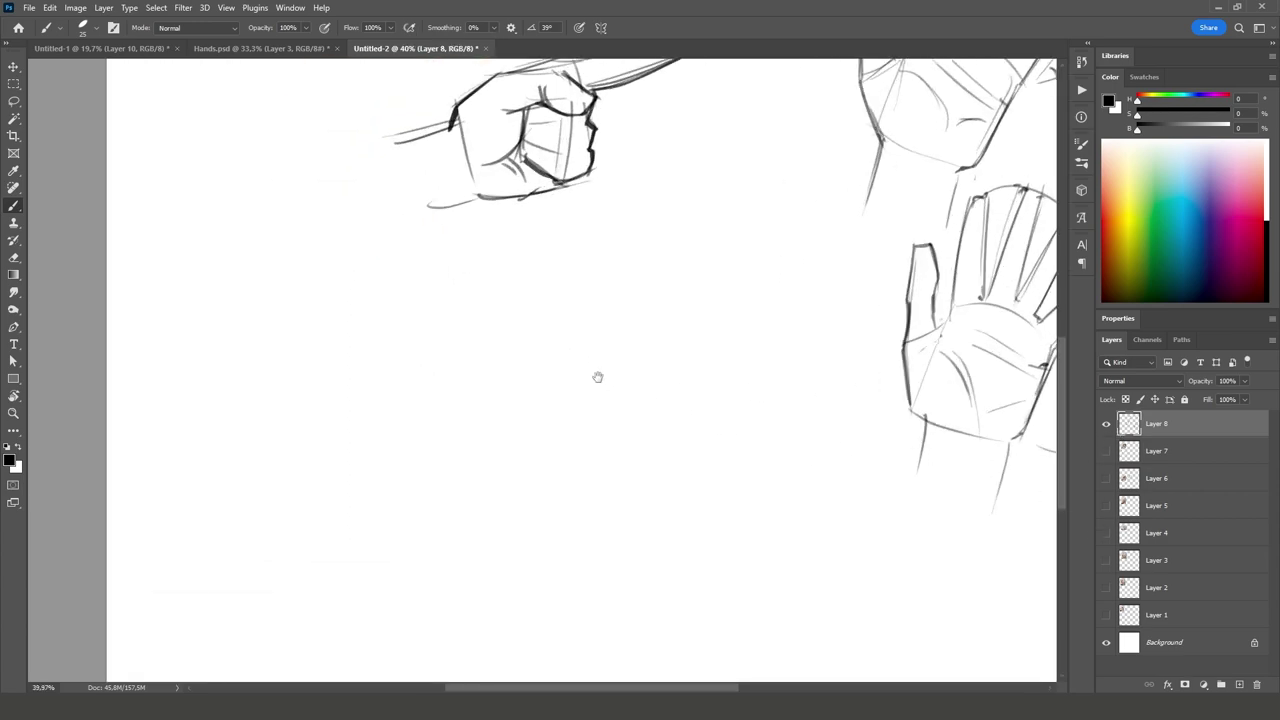
pyautogui.scroll(-3, 580, 590)
pyautogui.scroll(-3, 643, 496)
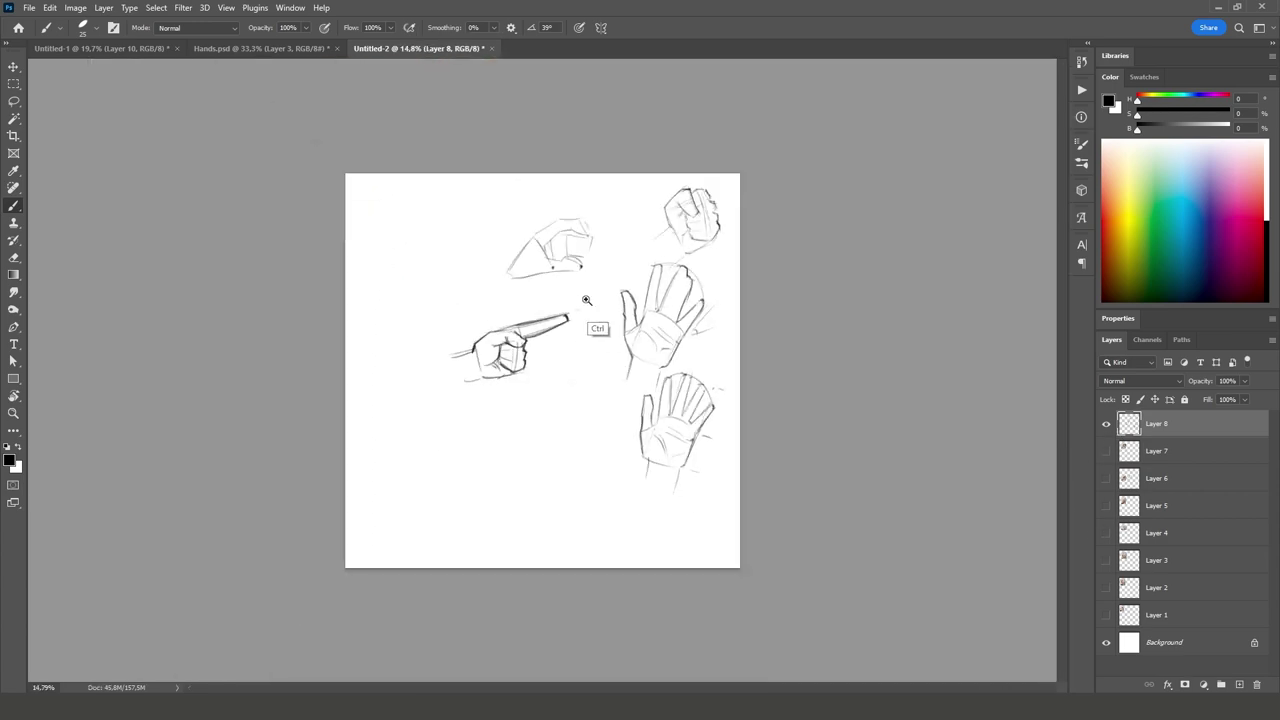
pyautogui.scroll(2, 600, 340)
# Step: Lasso the pointing-hand sketch and move it to the sheet's top left
pyautogui.press('l')
pyautogui.moveTo(545, 405); pyautogui.dragTo(390, 430)
pyautogui.press('v')
pyautogui.moveTo(520, 325); pyautogui.dragTo(420, 152)
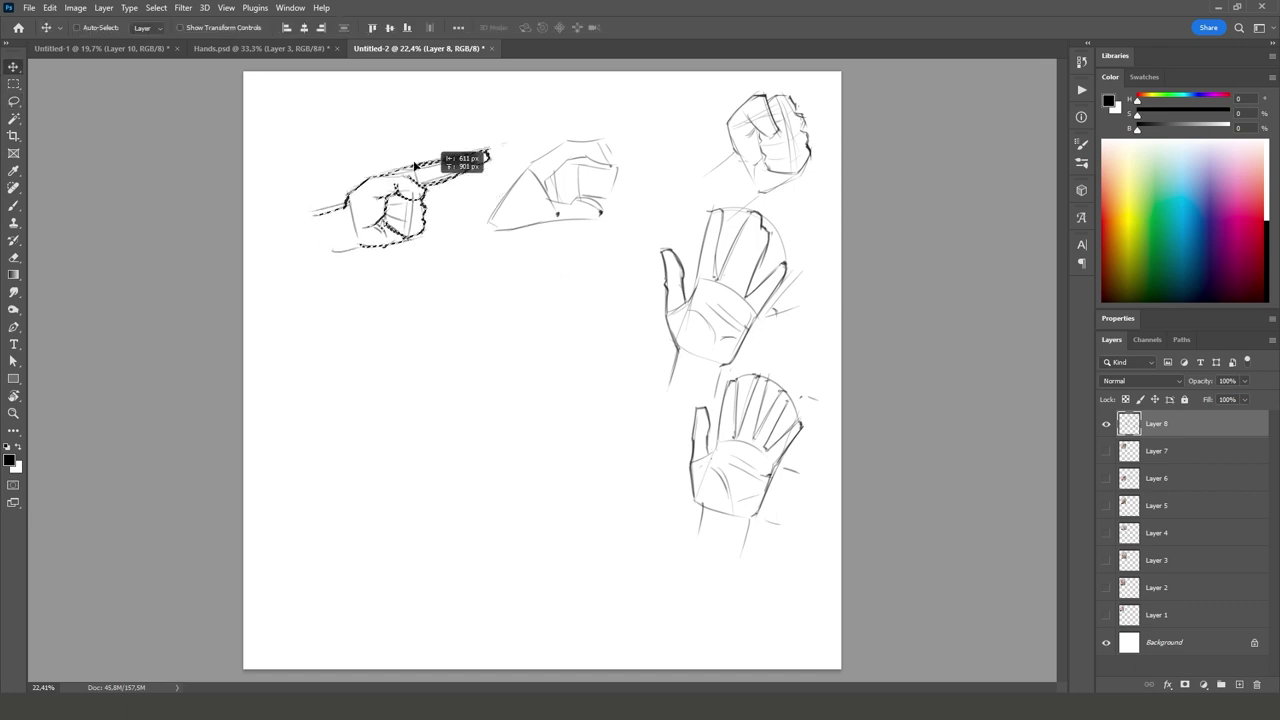
pyautogui.hotkey('ctrl', 'd')
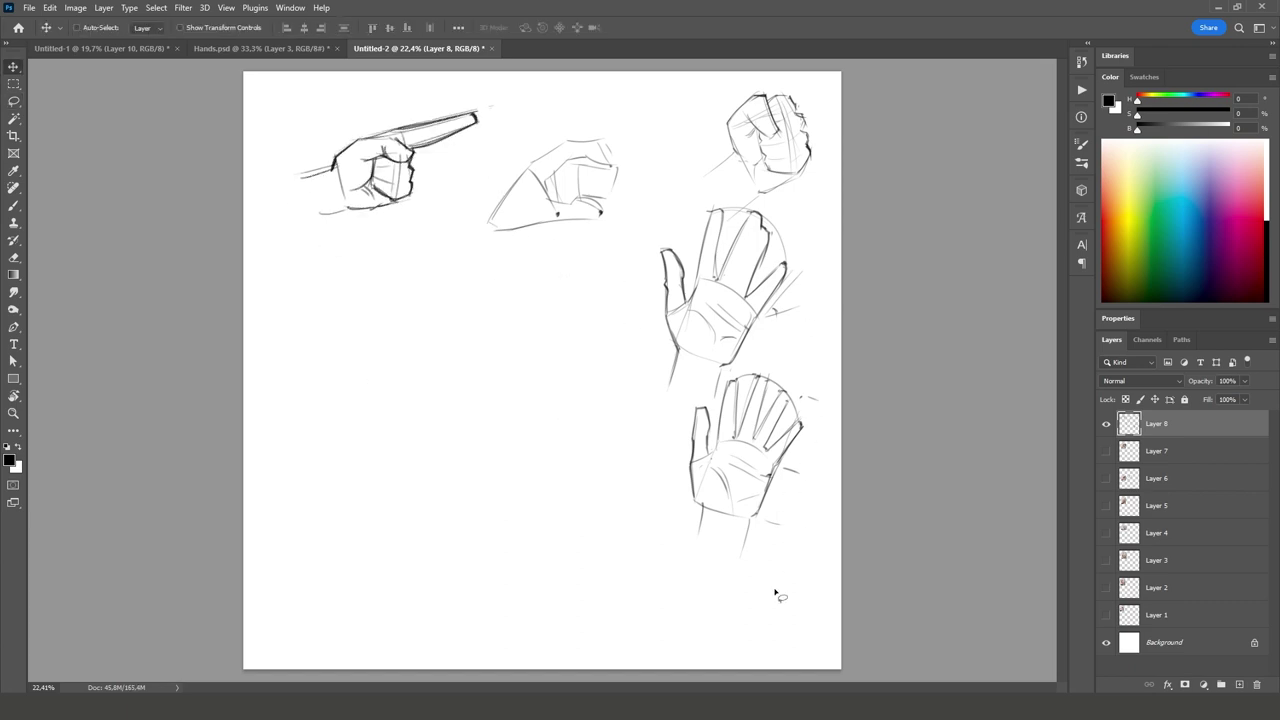
# Step: Lasso both open-hand sketches and shift them to the left
pyautogui.press('l')
pyautogui.moveTo(766, 604)
pyautogui.mouseDown()
pyautogui.moveTo(731, 218)
pyautogui.moveTo(600, 600)
pyautogui.mouseUp()
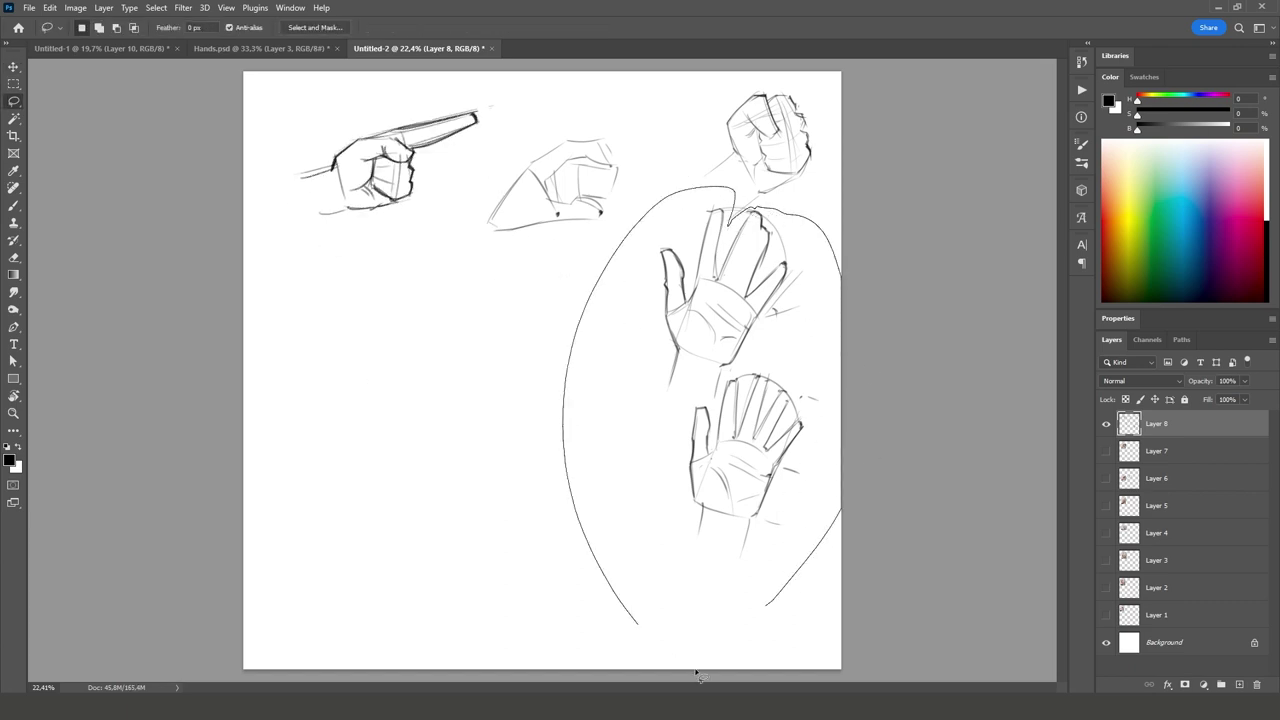
pyautogui.press('v')
pyautogui.moveTo(770, 450); pyautogui.dragTo(410, 490)
pyautogui.hotkey('ctrl', 'd')
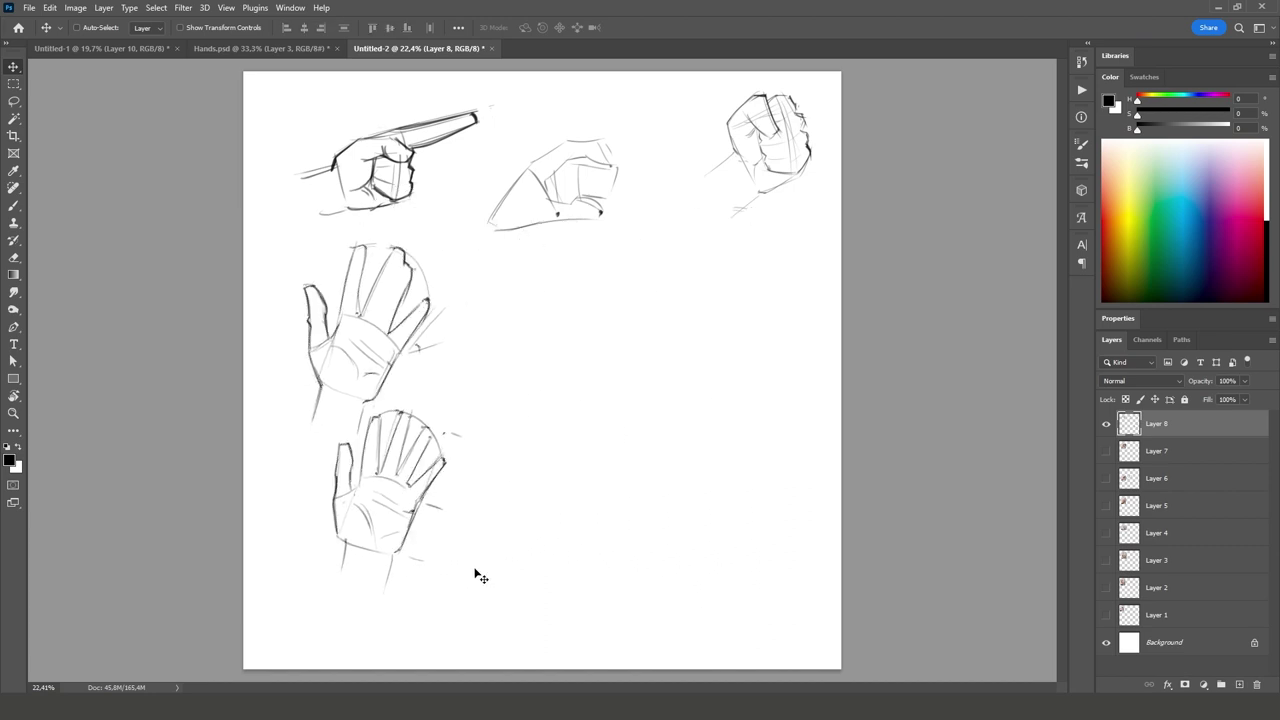
# Step: Move the lower open-hand sketch beside the upper one
pyautogui.press('l')
pyautogui.moveTo(446, 625)
pyautogui.mouseDown()
pyautogui.moveTo(310, 443)
pyautogui.moveTo(330, 415)
pyautogui.mouseUp()
pyautogui.press('v')
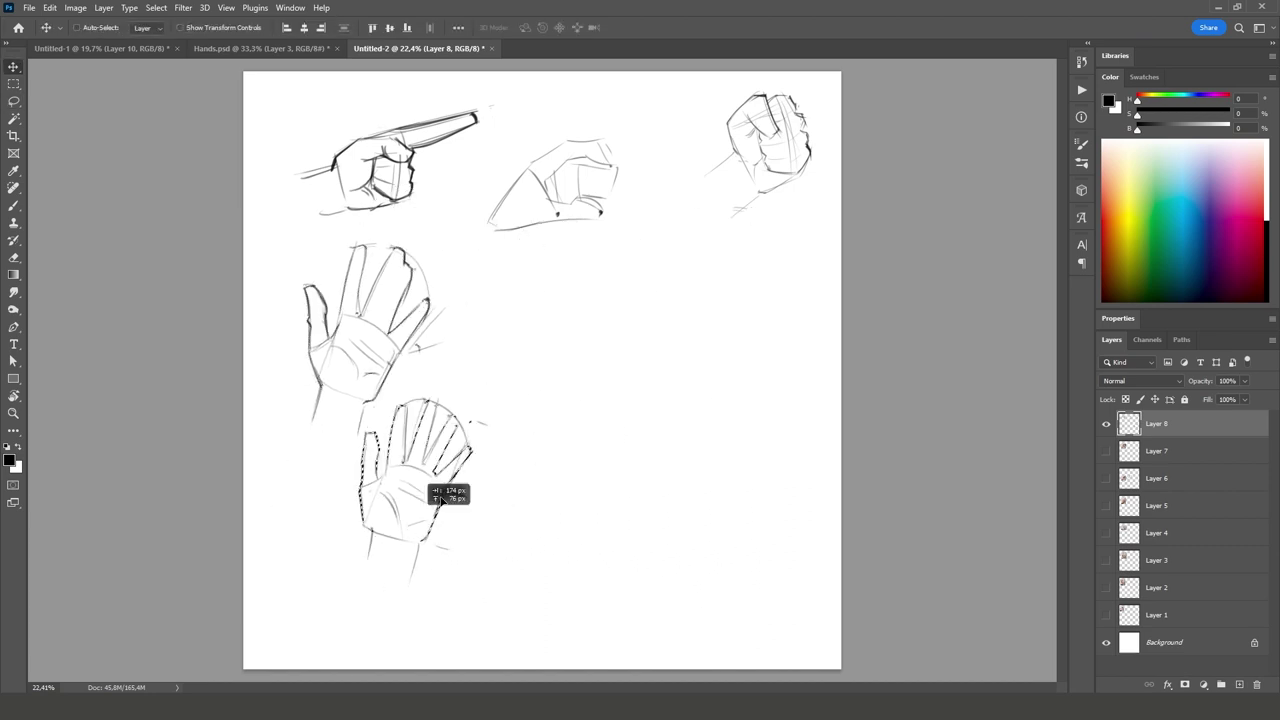
pyautogui.moveTo(450, 490); pyautogui.dragTo(500, 390)
pyautogui.scroll(5, 750, 340)
pyautogui.moveTo(755, 364); pyautogui.dragTo(514, 406)
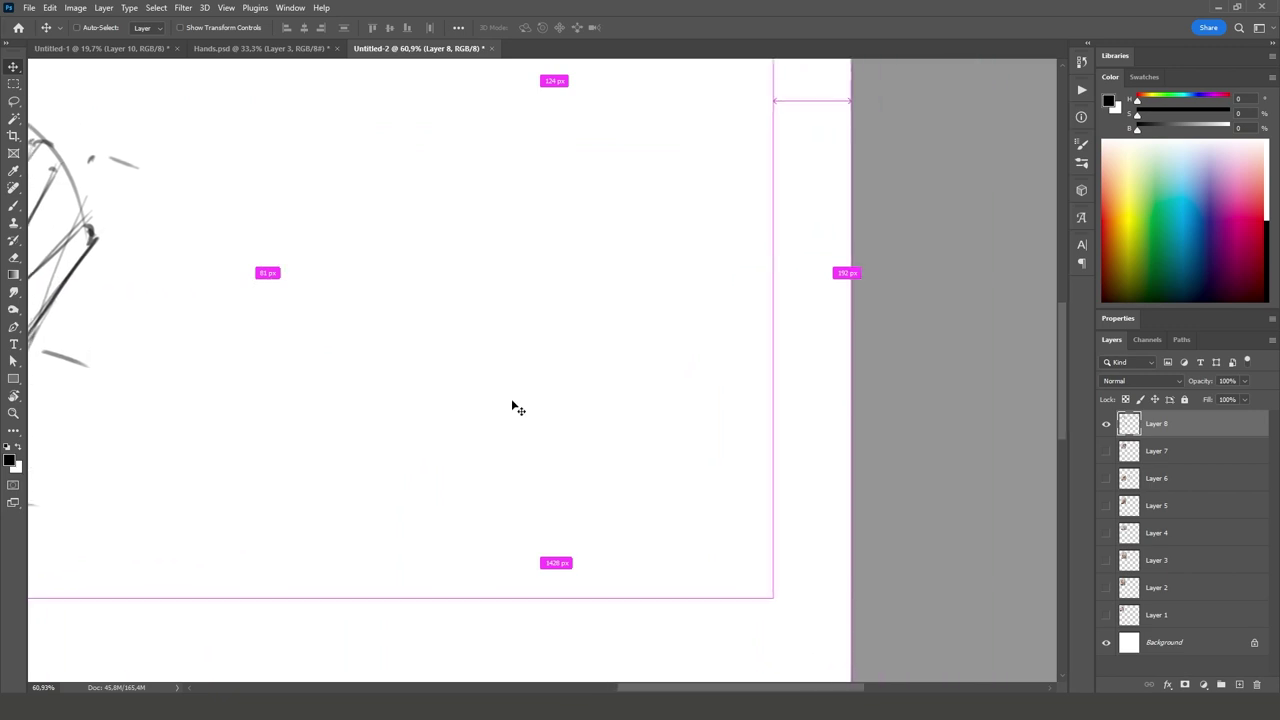
pyautogui.press('b')
# Step: Sketch the stick figure's torso, legs, arms and shoulder lines
pyautogui.moveTo(470, 368)
pyautogui.mouseDown()
pyautogui.moveTo(502, 578)
pyautogui.moveTo(509, 446)
pyautogui.moveTo(553, 590)
pyautogui.moveTo(557, 357)
pyautogui.mouseUp()
pyautogui.moveTo(474, 404)
pyautogui.mouseDown()
pyautogui.moveTo(485, 287)
pyautogui.moveTo(437, 342)
pyautogui.mouseUp()
pyautogui.moveTo(557, 281); pyautogui.dragTo(584, 372)
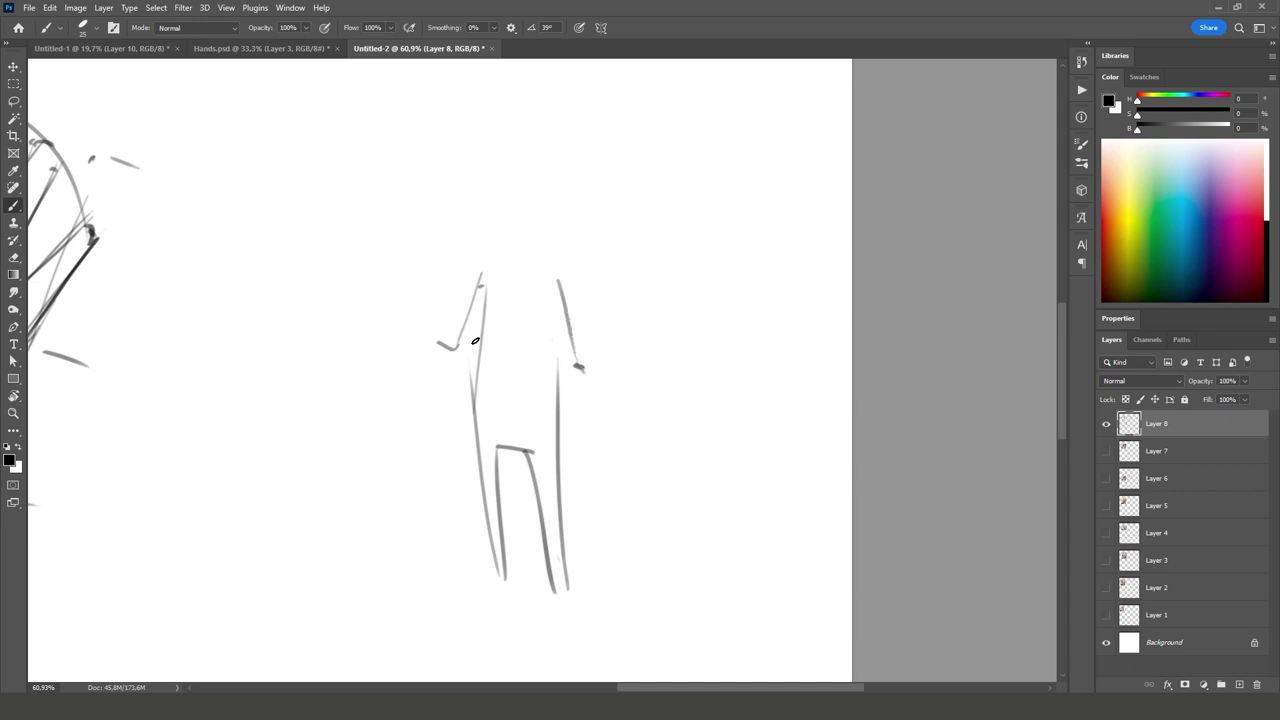
pyautogui.moveTo(476, 340); pyautogui.dragTo(414, 356)
pyautogui.moveTo(560, 377); pyautogui.dragTo(598, 356)
pyautogui.moveTo(412, 342); pyautogui.dragTo(440, 348)
pyautogui.moveTo(476, 284); pyautogui.dragTo(510, 270)
pyautogui.moveTo(532, 272)
pyautogui.mouseDown()
pyautogui.moveTo(560, 278)
pyautogui.moveTo(497, 184)
pyautogui.moveTo(532, 266)
pyautogui.mouseUp()
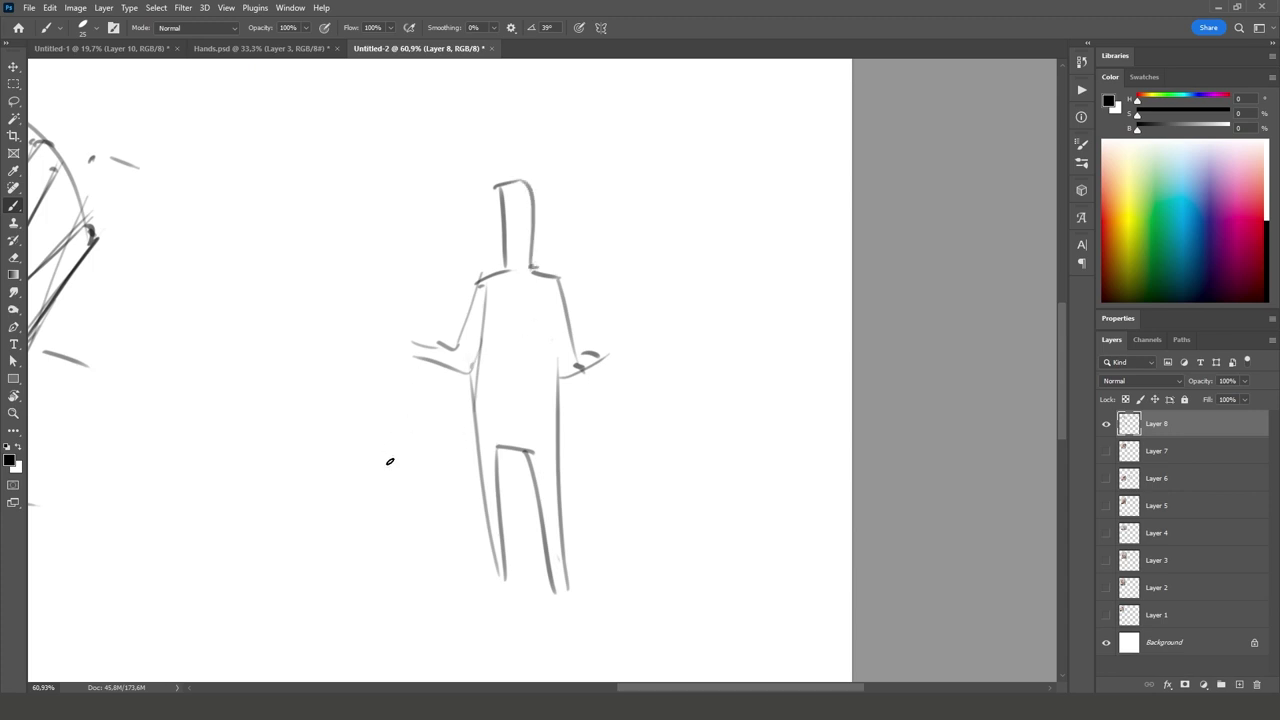
# Step: Draw the figure's upturned open hands and darken its arms and head
pyautogui.moveTo(405, 340)
pyautogui.mouseDown()
pyautogui.moveTo(352, 340)
pyautogui.moveTo(406, 354)
pyautogui.moveTo(380, 315)
pyautogui.moveTo(390, 330)
pyautogui.moveTo(357, 318)
pyautogui.moveTo(372, 346)
pyautogui.mouseUp()
pyautogui.moveTo(346, 350)
pyautogui.mouseDown()
pyautogui.moveTo(402, 354)
pyautogui.moveTo(374, 344)
pyautogui.moveTo(422, 341)
pyautogui.mouseUp()
pyautogui.moveTo(381, 312); pyautogui.dragTo(406, 336)
pyautogui.moveTo(596, 358)
pyautogui.mouseDown()
pyautogui.moveTo(578, 370)
pyautogui.moveTo(646, 364)
pyautogui.moveTo(628, 334)
pyautogui.moveTo(651, 362)
pyautogui.moveTo(604, 337)
pyautogui.mouseUp()
pyautogui.moveTo(456, 340)
pyautogui.mouseDown()
pyautogui.moveTo(478, 276)
pyautogui.moveTo(558, 270)
pyautogui.moveTo(570, 318)
pyautogui.mouseUp()
pyautogui.moveTo(504, 270); pyautogui.dragTo(520, 186)
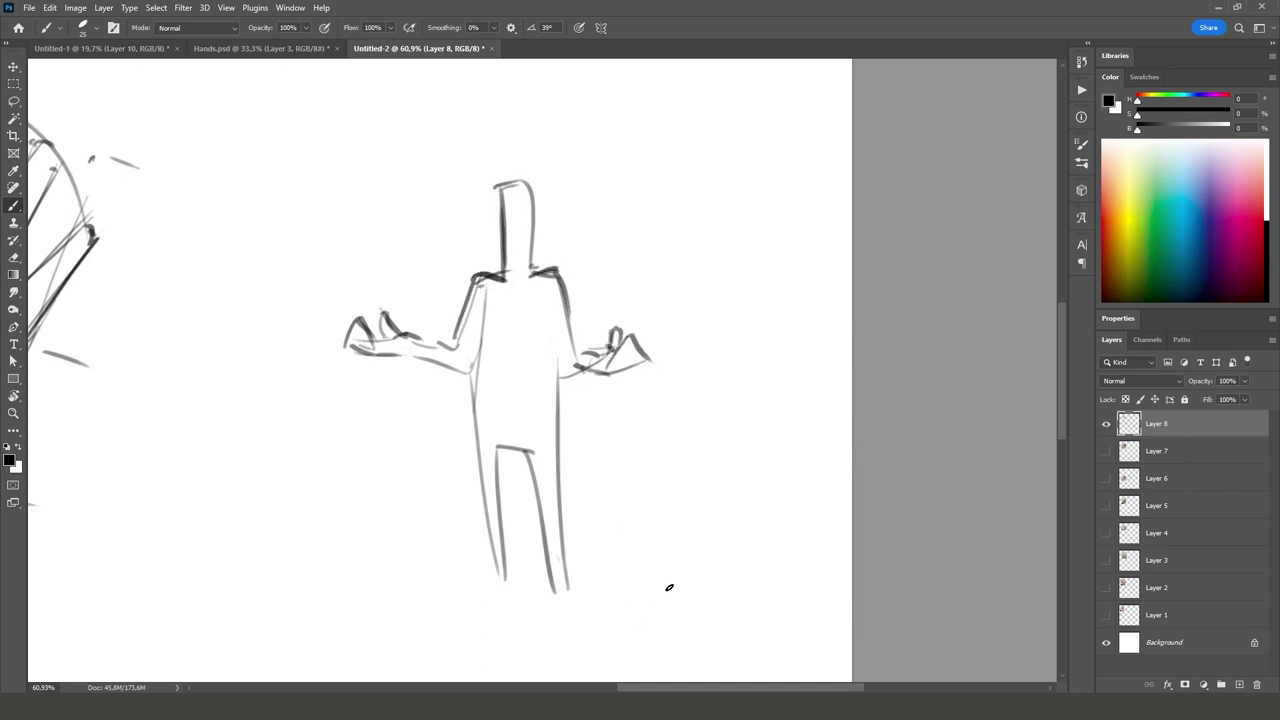
# Step: Sketch a small tilted box-based hand to the right of the figure
pyautogui.moveTo(700, 430)
pyautogui.mouseDown()
pyautogui.moveTo(657, 452)
pyautogui.moveTo(674, 484)
pyautogui.mouseUp()
pyautogui.moveTo(749, 463); pyautogui.dragTo(706, 488)
pyautogui.moveTo(700, 430); pyautogui.dragTo(760, 452)
pyautogui.moveTo(658, 454)
pyautogui.mouseDown()
pyautogui.moveTo(672, 485)
pyautogui.moveTo(762, 452)
pyautogui.moveTo(742, 474)
pyautogui.moveTo(748, 428)
pyautogui.moveTo(770, 446)
pyautogui.mouseUp()
pyautogui.moveTo(705, 503)
pyautogui.mouseDown()
pyautogui.moveTo(778, 458)
pyautogui.moveTo(730, 500)
pyautogui.moveTo(741, 436)
pyautogui.moveTo(772, 462)
pyautogui.mouseUp()
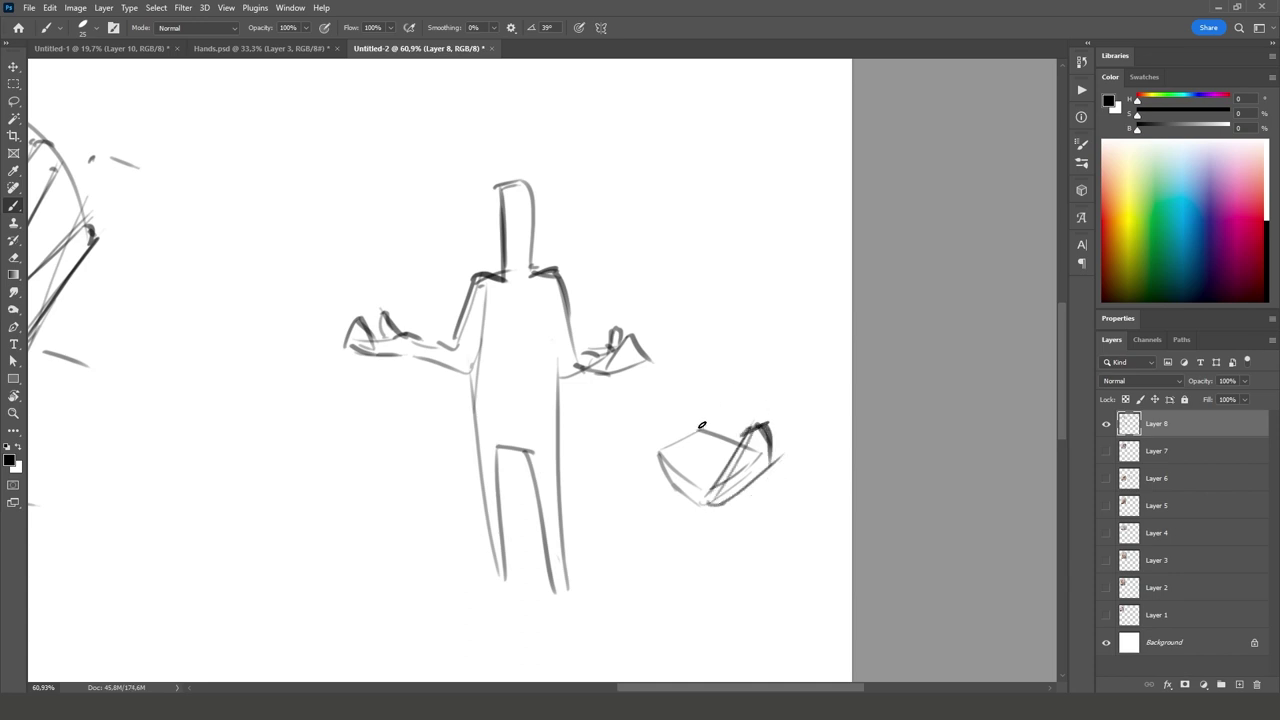
pyautogui.moveTo(701, 425)
pyautogui.mouseDown()
pyautogui.moveTo(747, 385)
pyautogui.moveTo(722, 432)
pyautogui.moveTo(747, 386)
pyautogui.mouseUp()
pyautogui.moveTo(696, 432)
pyautogui.mouseDown()
pyautogui.moveTo(662, 484)
pyautogui.moveTo(716, 506)
pyautogui.mouseUp()
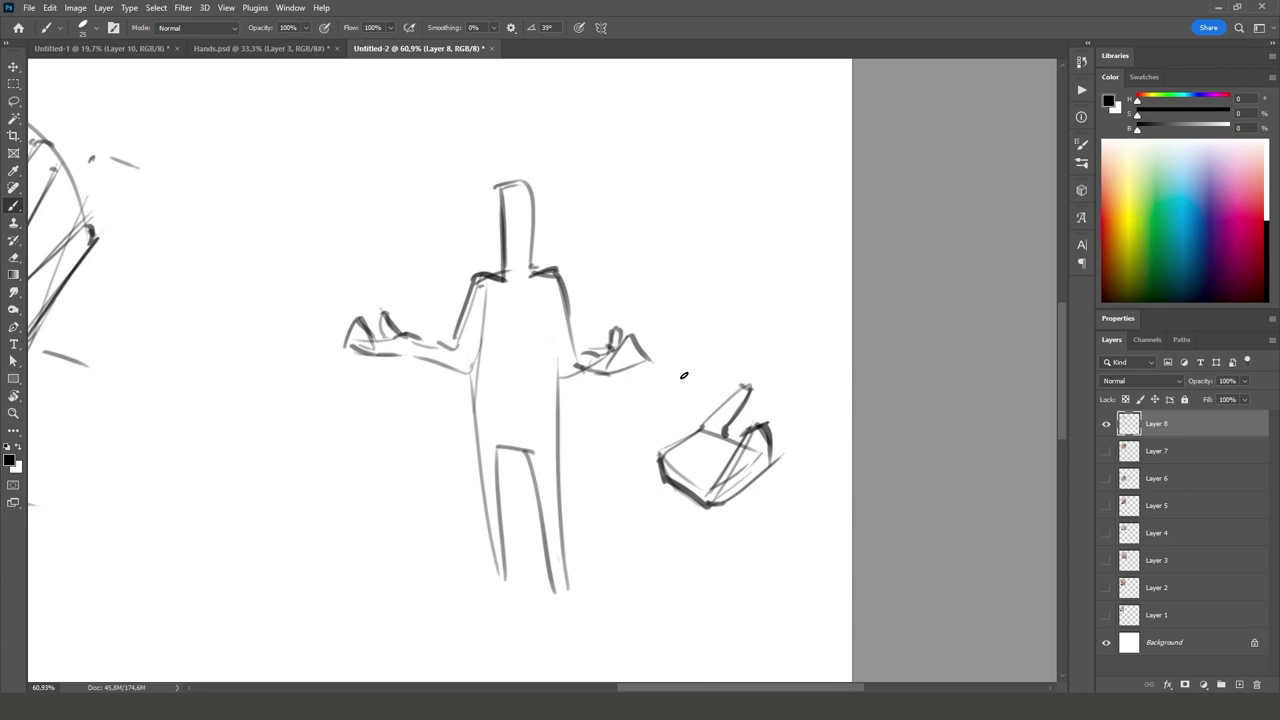
pyautogui.scroll(-3, 650, 485)
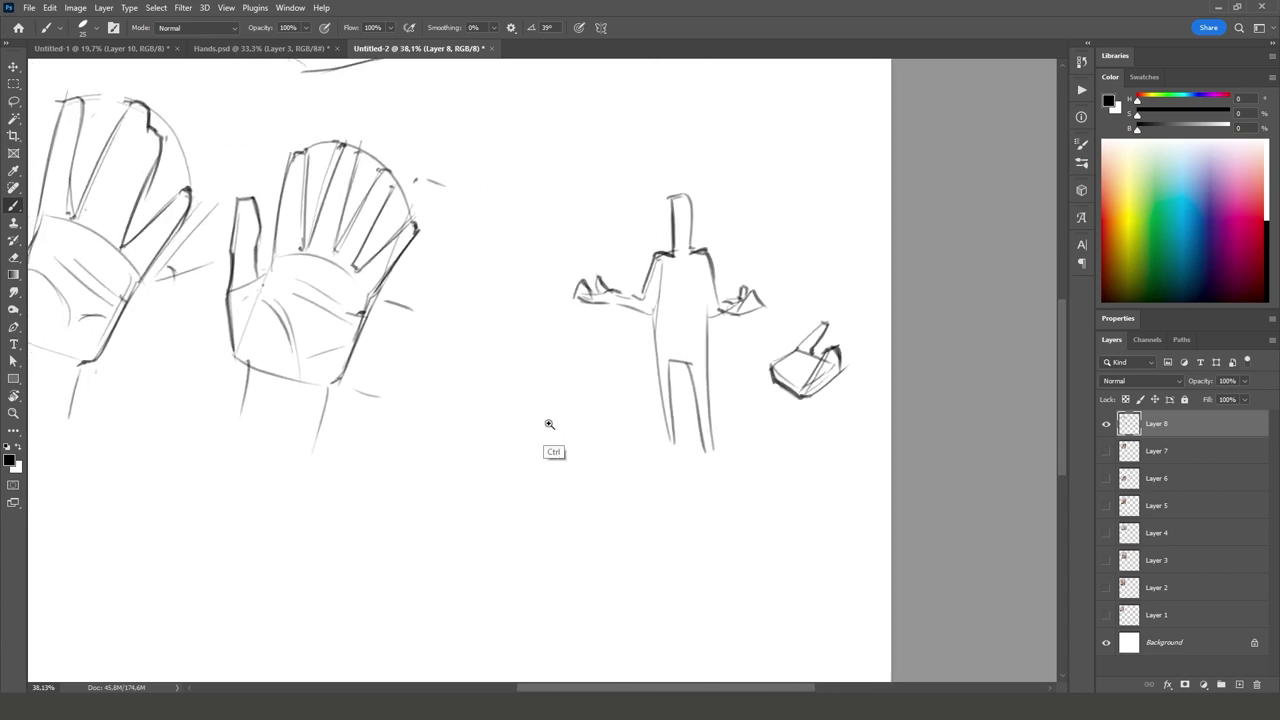
pyautogui.scroll(2, 549, 429)
# Step: Draw a second stick figure's body, legs, right arm and head
pyautogui.moveTo(412, 465); pyautogui.dragTo(556, 437)
pyautogui.moveTo(398, 486)
pyautogui.mouseDown()
pyautogui.moveTo(545, 461)
pyautogui.moveTo(554, 667)
pyautogui.moveTo(598, 568)
pyautogui.moveTo(656, 646)
pyautogui.moveTo(616, 542)
pyautogui.moveTo(607, 463)
pyautogui.mouseUp()
pyautogui.moveTo(589, 437)
pyautogui.mouseDown()
pyautogui.moveTo(643, 458)
pyautogui.moveTo(612, 545)
pyautogui.mouseUp()
pyautogui.moveTo(652, 476); pyautogui.dragTo(618, 548)
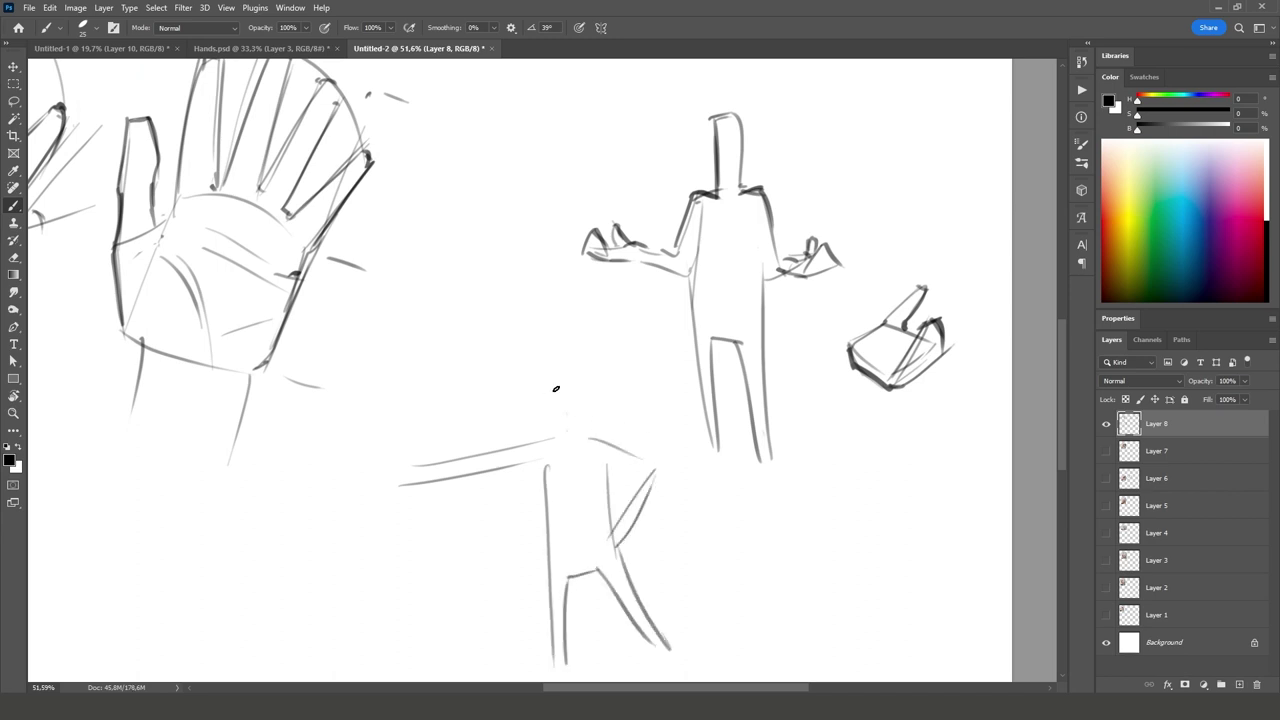
pyautogui.moveTo(565, 430); pyautogui.dragTo(584, 428)
# Step: Erase the misplaced left arm and redraw it pointing left with a hand
pyautogui.press('e')
pyautogui.moveTo(400, 469)
pyautogui.mouseDown()
pyautogui.moveTo(520, 448)
pyautogui.moveTo(518, 466)
pyautogui.moveTo(553, 446)
pyautogui.mouseUp()
pyautogui.press('b')
pyautogui.moveTo(432, 485); pyautogui.dragTo(537, 477)
pyautogui.moveTo(402, 485)
pyautogui.mouseDown()
pyautogui.moveTo(330, 503)
pyautogui.moveTo(404, 491)
pyautogui.mouseUp()
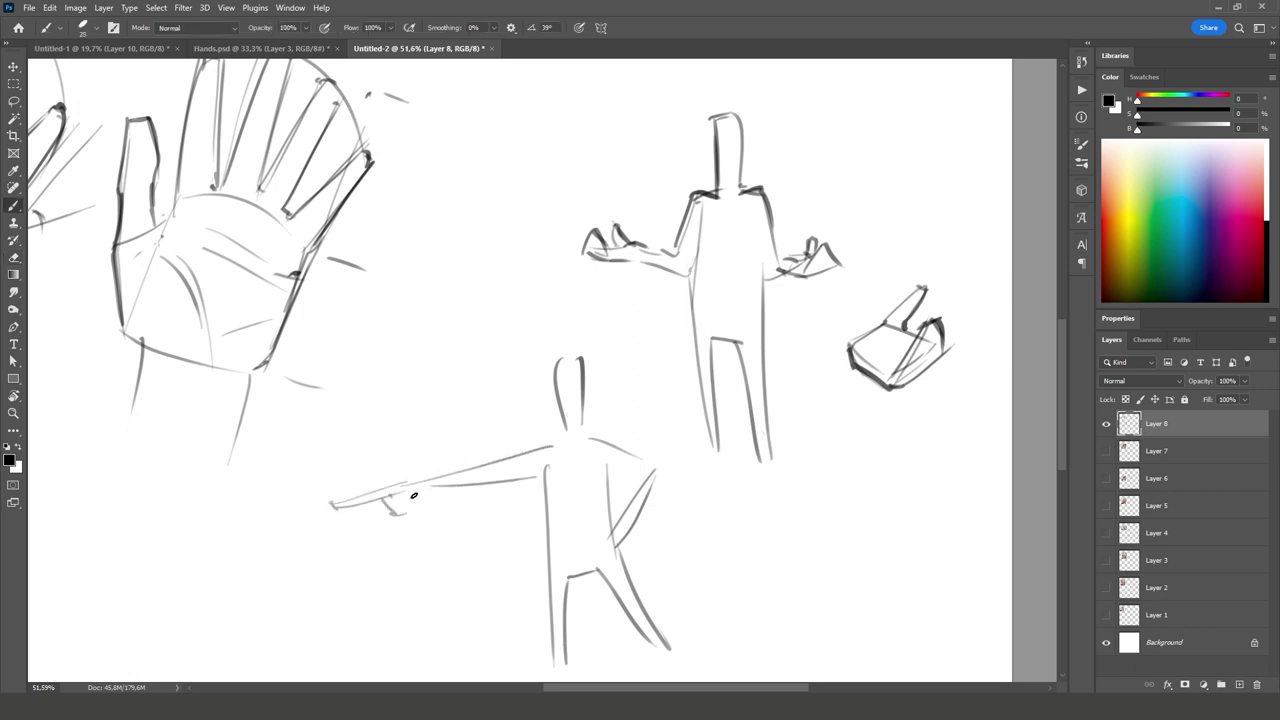
pyautogui.moveTo(416, 516)
pyautogui.mouseDown()
pyautogui.moveTo(432, 490)
pyautogui.moveTo(408, 516)
pyautogui.moveTo(390, 492)
pyautogui.moveTo(345, 512)
pyautogui.mouseUp()
pyautogui.press('e')
pyautogui.press('b')
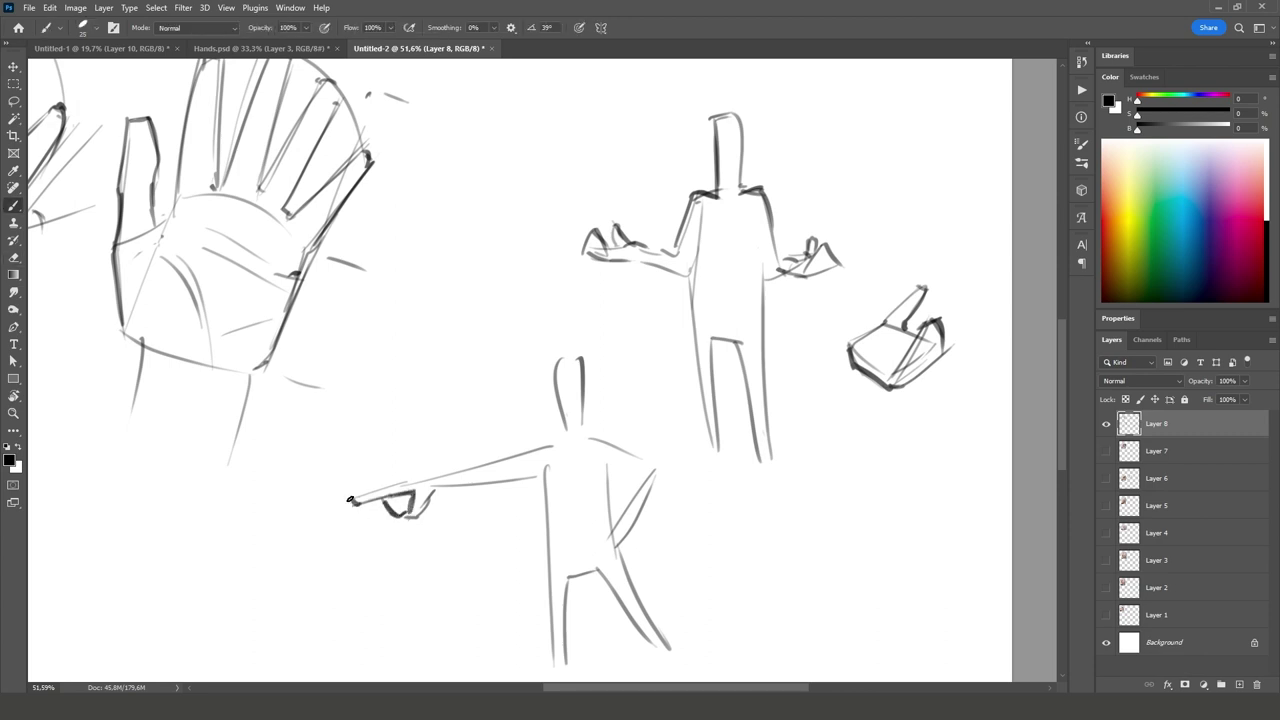
pyautogui.moveTo(428, 476)
pyautogui.mouseDown()
pyautogui.moveTo(350, 501)
pyautogui.moveTo(542, 481)
pyautogui.moveTo(566, 440)
pyautogui.moveTo(560, 470)
pyautogui.mouseUp()
pyautogui.scroll(-2, 641, 533)
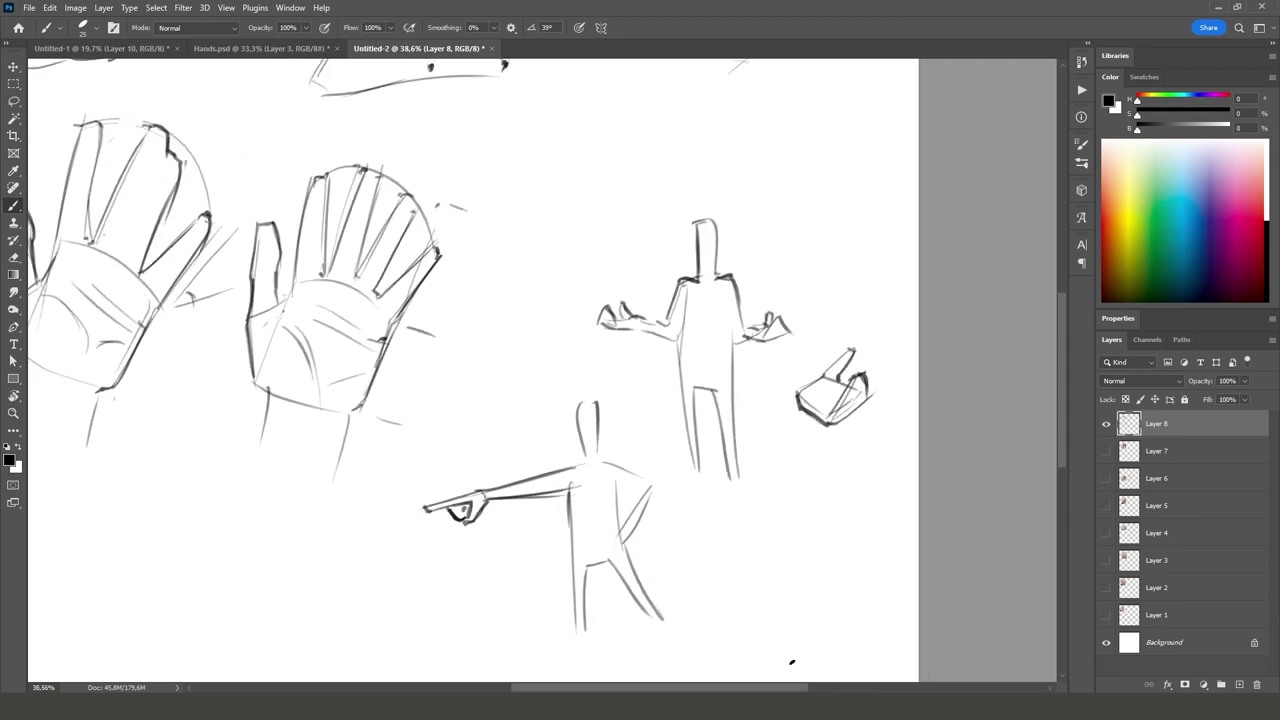
pyautogui.scroll(-1, 449, 560)
pyautogui.scroll(3, 449, 560)
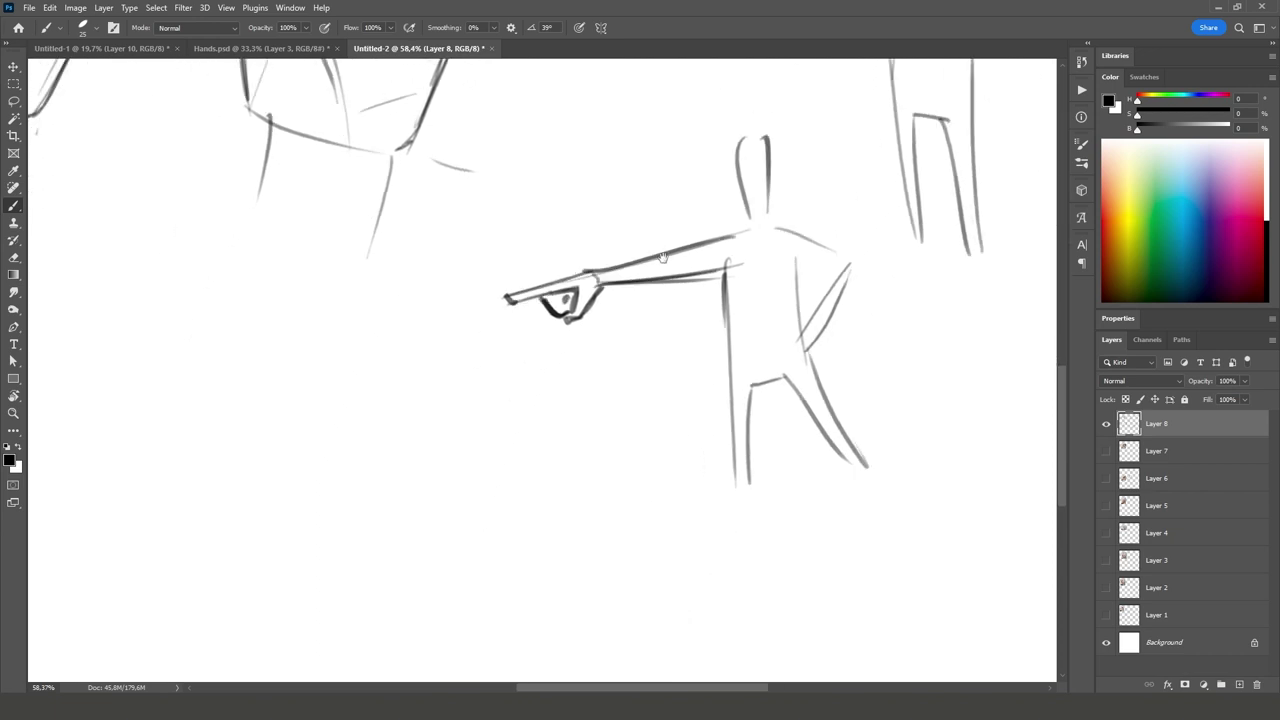
# Step: Sketch a box-shaped hand below the figure, undoing the rough top strokes
pyautogui.moveTo(536, 371); pyautogui.dragTo(438, 403)
pyautogui.moveTo(438, 407); pyautogui.dragTo(470, 466)
pyautogui.moveTo(502, 405); pyautogui.dragTo(520, 480)
pyautogui.moveTo(440, 400); pyautogui.dragTo(498, 410)
pyautogui.moveTo(520, 484); pyautogui.dragTo(582, 436)
pyautogui.moveTo(559, 373); pyautogui.dragTo(569, 413)
pyautogui.moveTo(556, 387)
pyautogui.mouseDown()
pyautogui.moveTo(444, 407)
pyautogui.moveTo(500, 410)
pyautogui.moveTo(562, 374)
pyautogui.moveTo(400, 443)
pyautogui.moveTo(400, 457)
pyautogui.moveTo(570, 400)
pyautogui.mouseUp()
pyautogui.hotkey('ctrl', 'z')
pyautogui.hotkey('ctrl', 'z')
# Step: Add the extended finger, box side edges, wrist lines and a redrawn top edge
pyautogui.moveTo(410, 450)
pyautogui.mouseDown()
pyautogui.moveTo(552, 386)
pyautogui.moveTo(566, 474)
pyautogui.moveTo(575, 465)
pyautogui.mouseUp()
pyautogui.moveTo(575, 465)
pyautogui.mouseDown()
pyautogui.moveTo(612, 406)
pyautogui.moveTo(584, 458)
pyautogui.mouseUp()
pyautogui.moveTo(557, 373)
pyautogui.mouseDown()
pyautogui.moveTo(607, 414)
pyautogui.moveTo(654, 331)
pyautogui.mouseUp()
pyautogui.moveTo(612, 410); pyautogui.dragTo(665, 377)
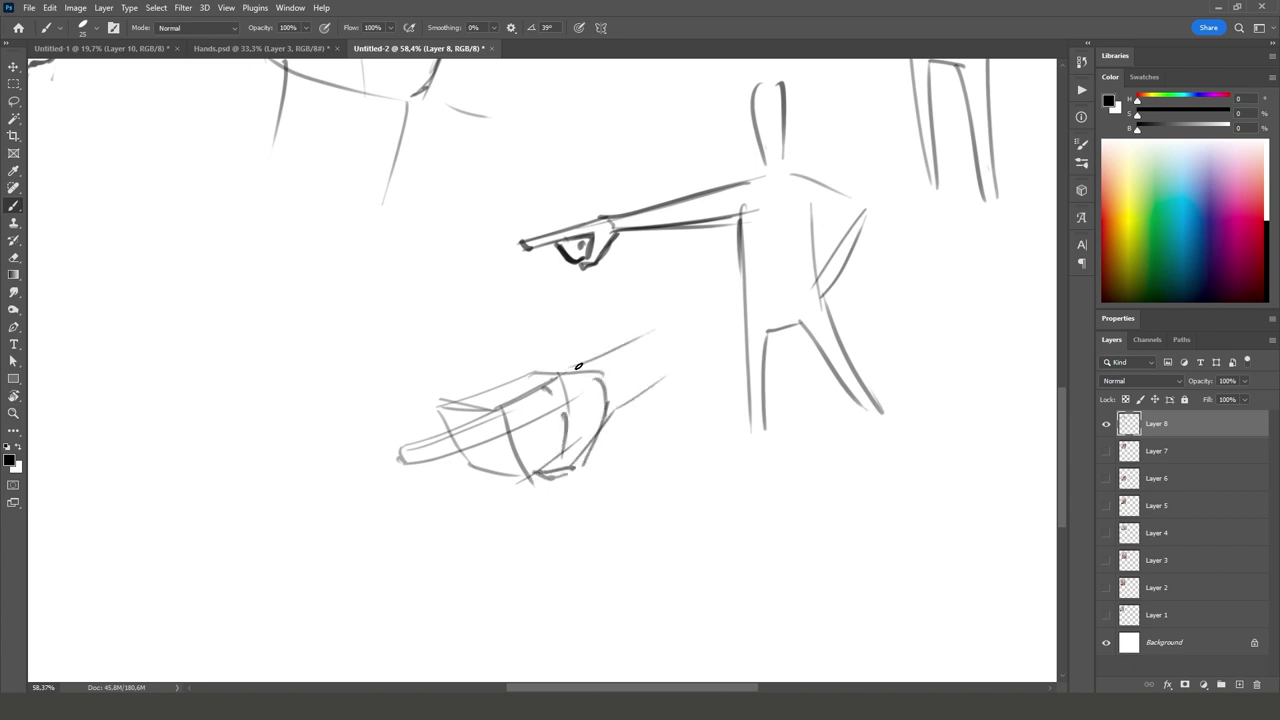
pyautogui.moveTo(444, 407); pyautogui.dragTo(568, 379)
pyautogui.scroll(-5, 631, 457)
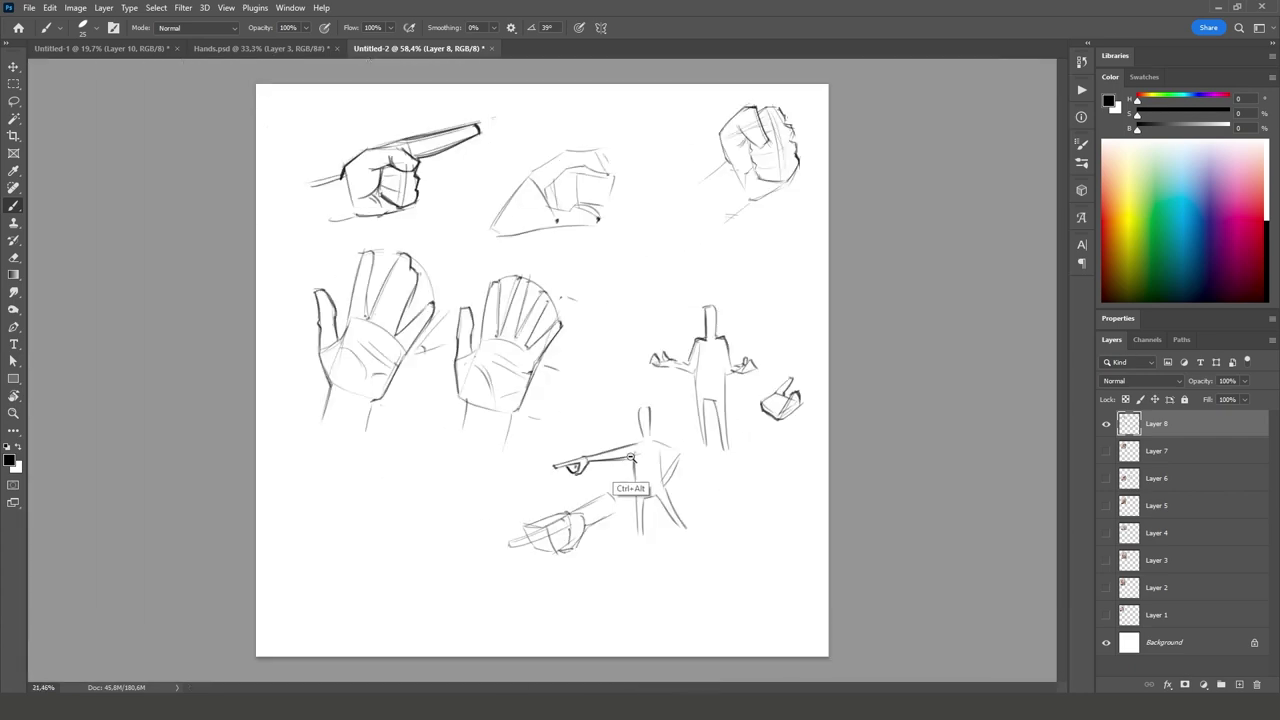
pyautogui.moveTo(686, 556); pyautogui.dragTo(711, 514)
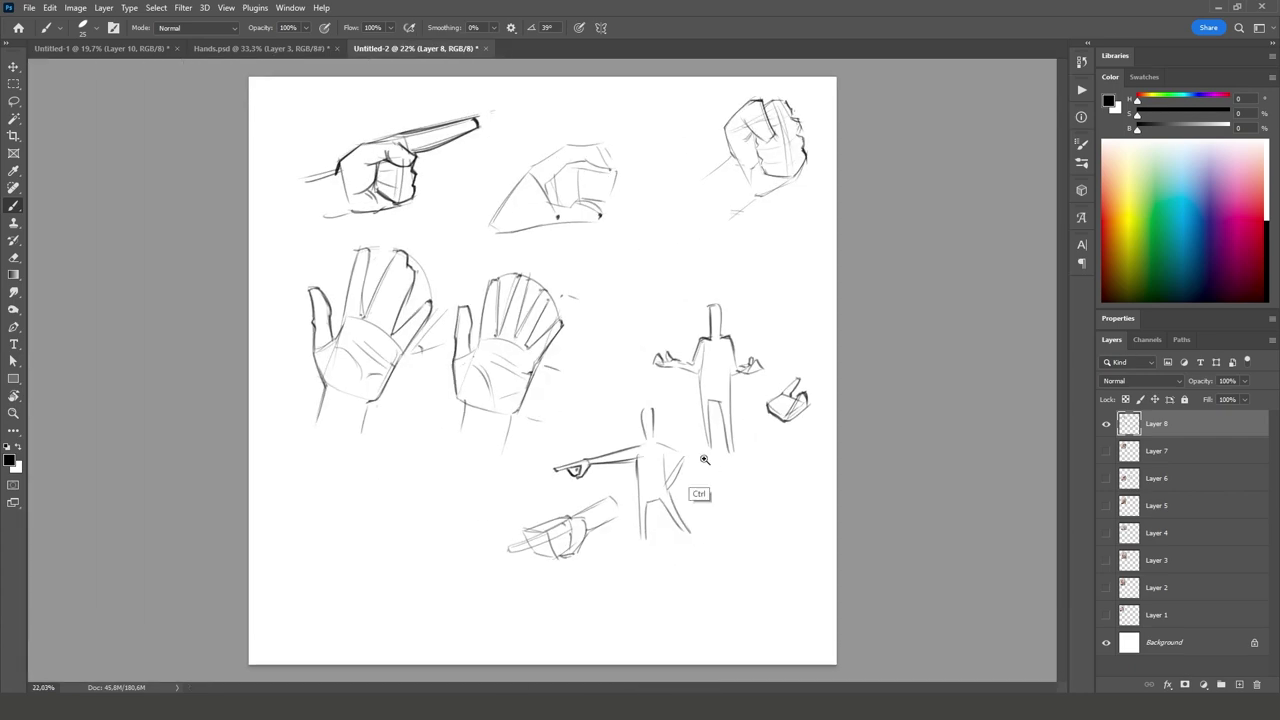
pyautogui.moveTo(705, 459)
pyautogui.mouseDown()
pyautogui.moveTo(814, 343)
pyautogui.moveTo(778, 501)
pyautogui.mouseUp()
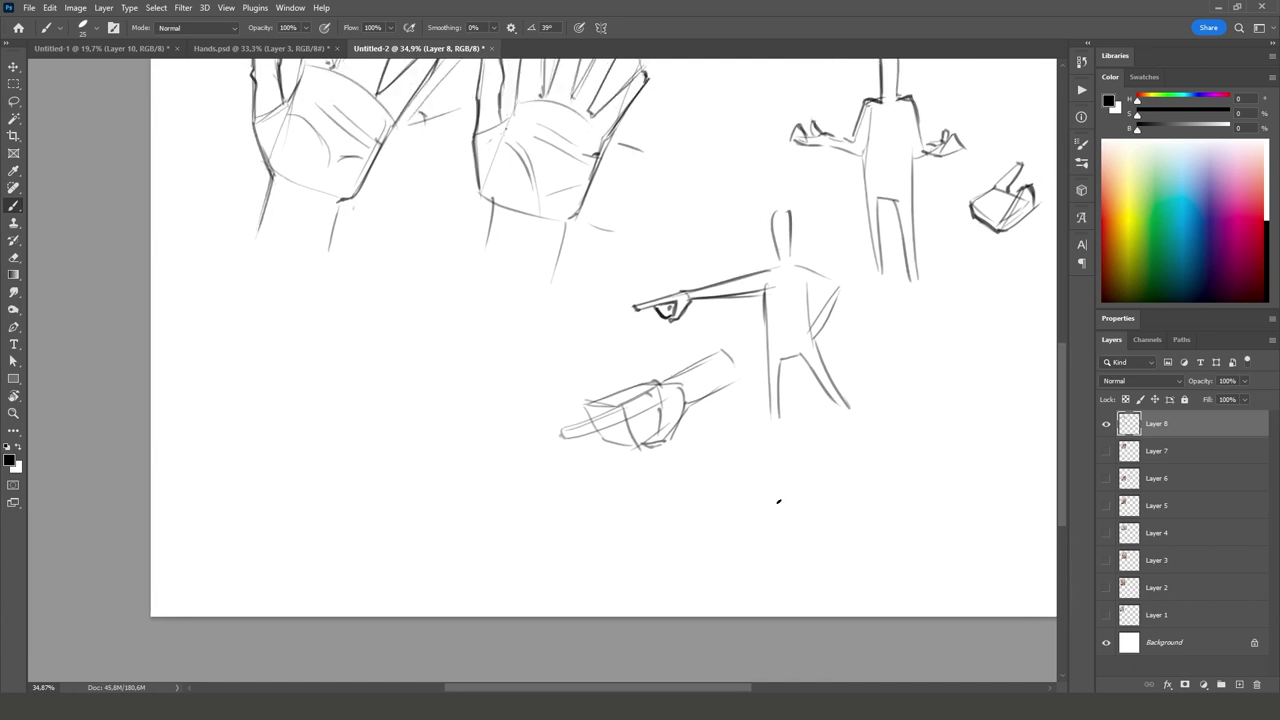
pyautogui.scroll(-2, 811, 410)
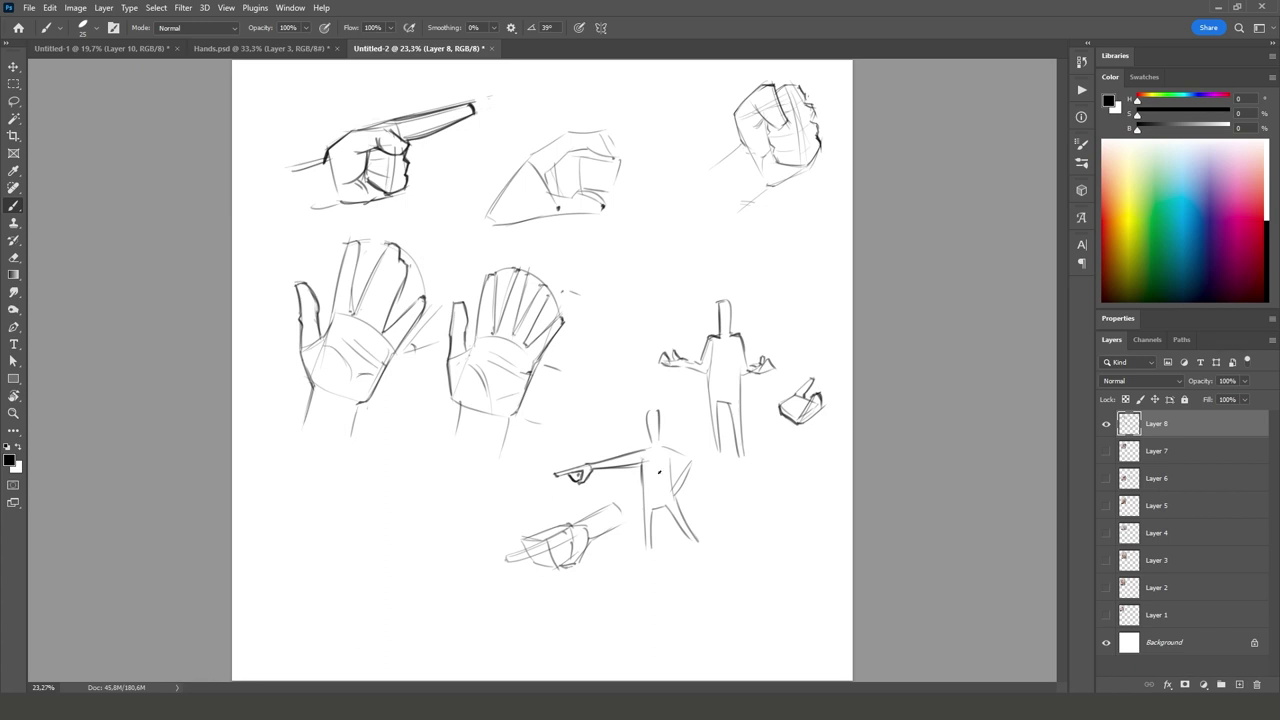
pyautogui.scroll(5, 736, 555)
# Step: Draw a standing stick figure with arms down and darkened boxy hands and cuffs
pyautogui.moveTo(458, 352)
pyautogui.mouseDown()
pyautogui.moveTo(477, 530)
pyautogui.moveTo(494, 409)
pyautogui.moveTo(531, 531)
pyautogui.moveTo(519, 284)
pyautogui.moveTo(439, 390)
pyautogui.mouseUp()
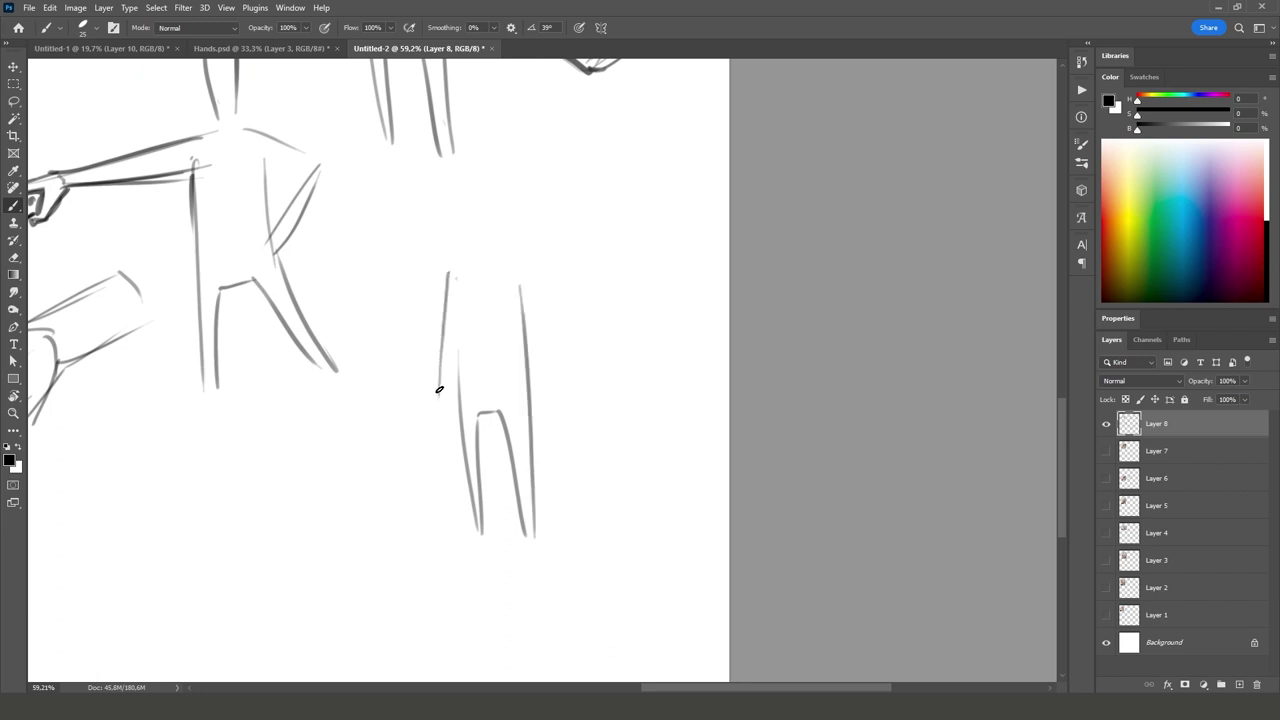
pyautogui.moveTo(447, 281)
pyautogui.mouseDown()
pyautogui.moveTo(478, 268)
pyautogui.moveTo(548, 372)
pyautogui.mouseUp()
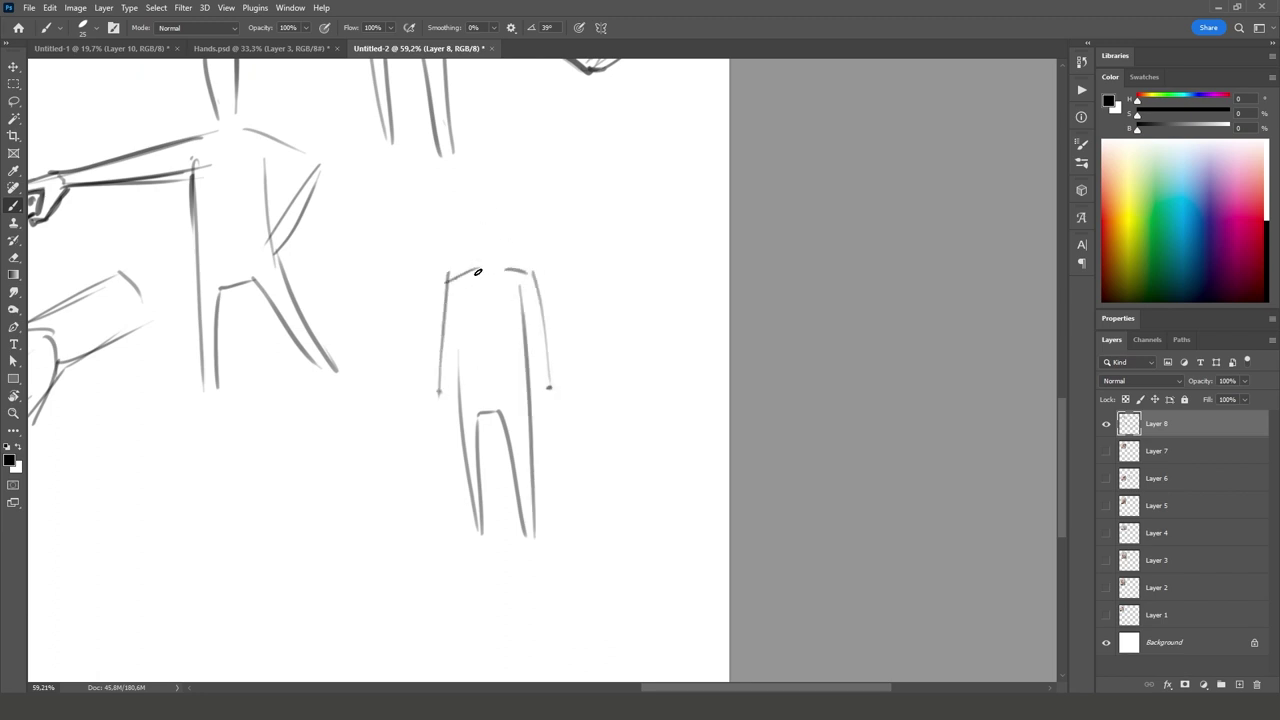
pyautogui.moveTo(477, 272); pyautogui.dragTo(508, 270)
pyautogui.moveTo(437, 401)
pyautogui.mouseDown()
pyautogui.moveTo(464, 428)
pyautogui.moveTo(458, 334)
pyautogui.mouseUp()
pyautogui.moveTo(536, 388)
pyautogui.mouseDown()
pyautogui.moveTo(531, 423)
pyautogui.moveTo(559, 409)
pyautogui.moveTo(524, 321)
pyautogui.mouseUp()
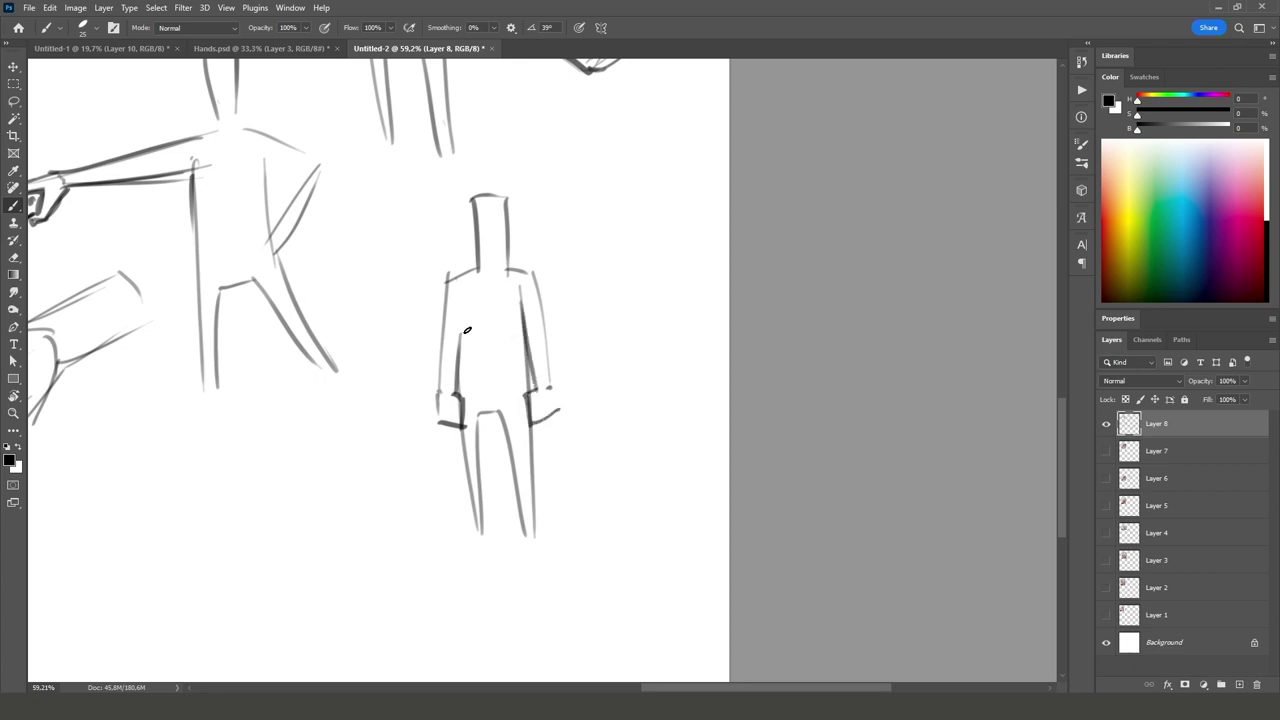
pyautogui.moveTo(451, 396)
pyautogui.mouseDown()
pyautogui.moveTo(457, 327)
pyautogui.moveTo(535, 384)
pyautogui.mouseUp()
pyautogui.moveTo(557, 415); pyautogui.dragTo(545, 338)
pyautogui.moveTo(533, 266); pyautogui.dragTo(548, 340)
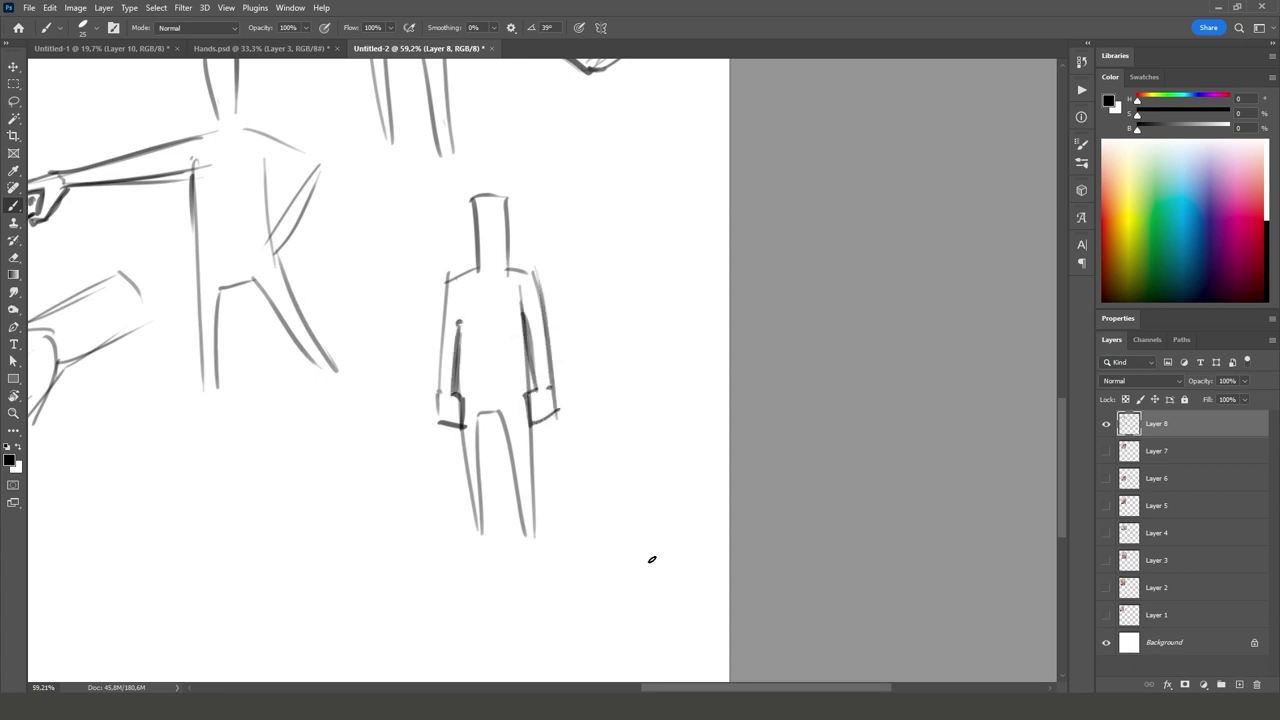
pyautogui.scroll(-3, 654, 523)
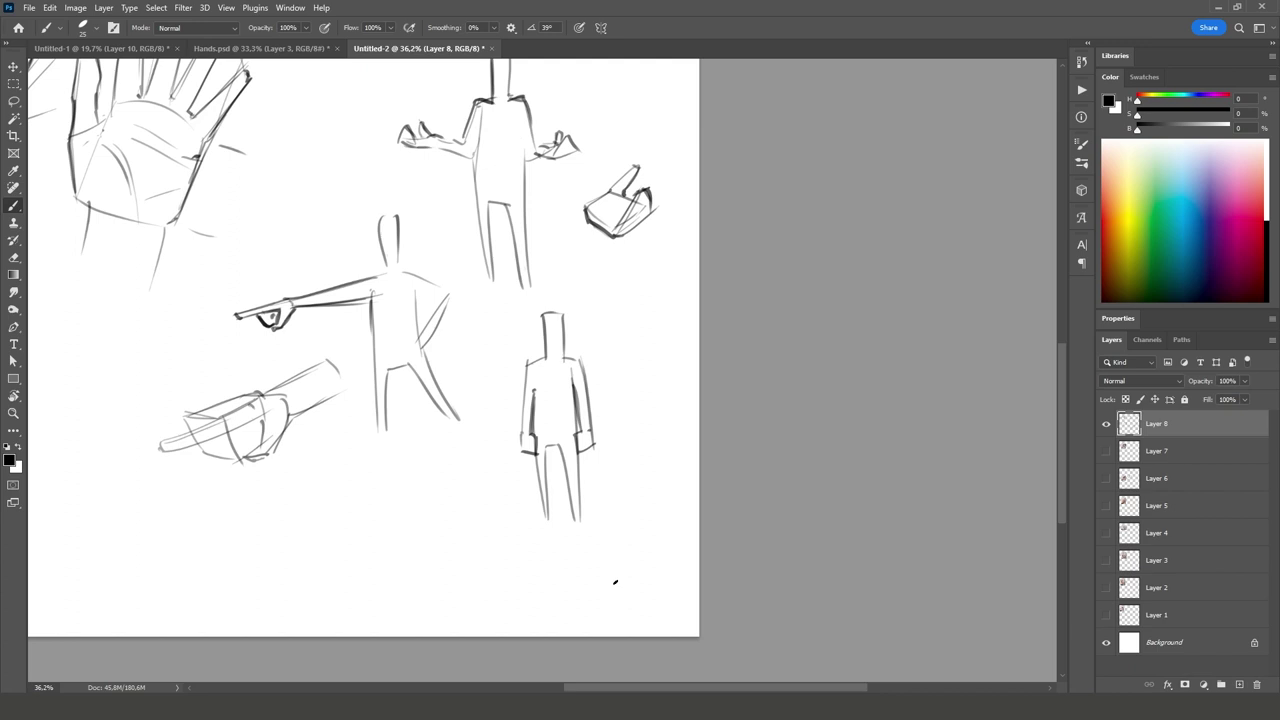
pyautogui.hscroll(-3, 618, 453)
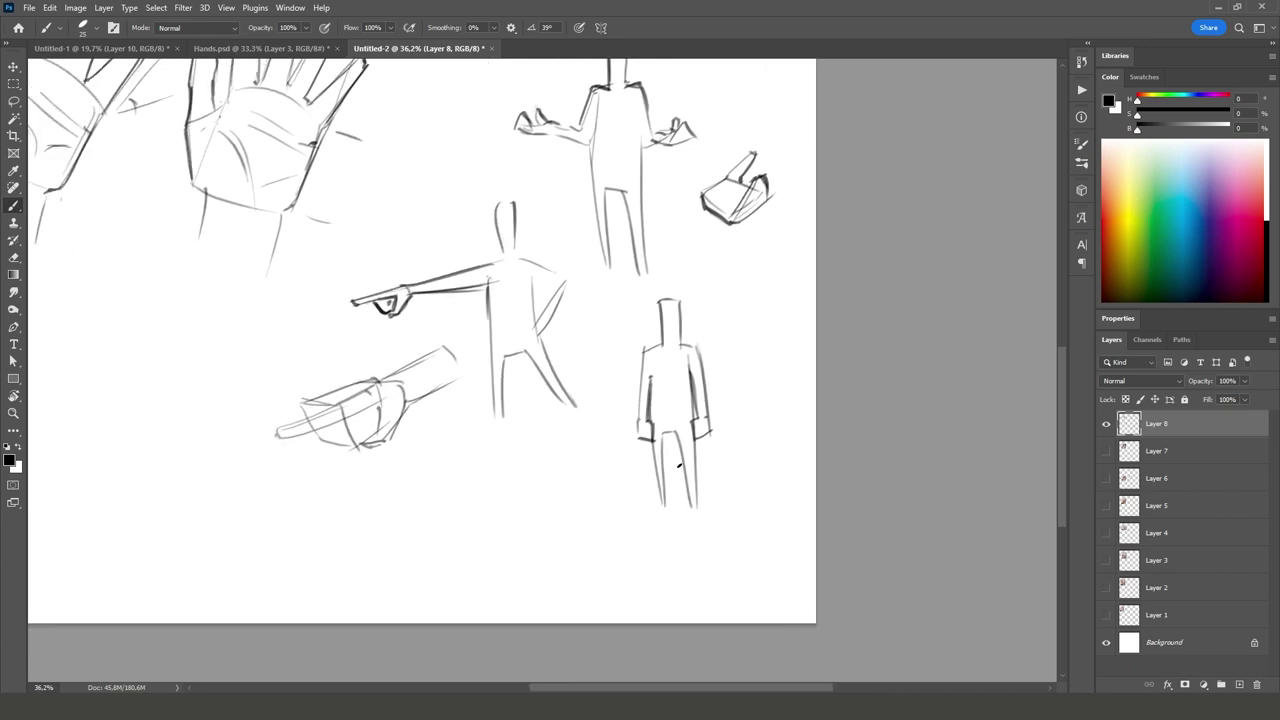
pyautogui.scroll(3, 529, 486)
pyautogui.moveTo(654, 489)
pyautogui.mouseDown()
pyautogui.moveTo(243, 471)
pyautogui.moveTo(700, 352)
pyautogui.mouseUp()
pyautogui.moveTo(477, 580)
pyautogui.mouseDown()
pyautogui.moveTo(498, 408)
pyautogui.moveTo(540, 608)
pyautogui.mouseUp()
# Step: Undo two stray strokes and draw a leaning figure's back, zigzag legs and reaching arms
pyautogui.hotkey('ctrl', 'z')
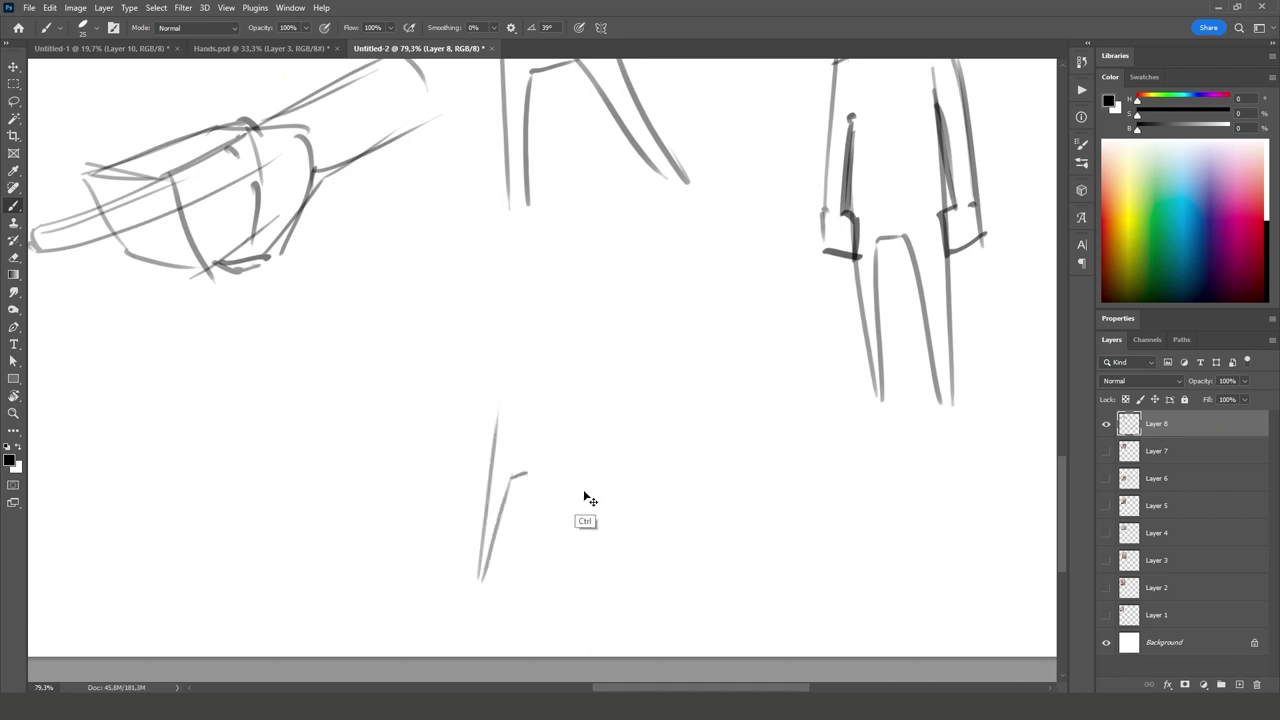
pyautogui.hotkey('ctrl', 'z')
pyautogui.hotkey('ctrl', 'z')
pyautogui.hotkey('ctrl', 'z')
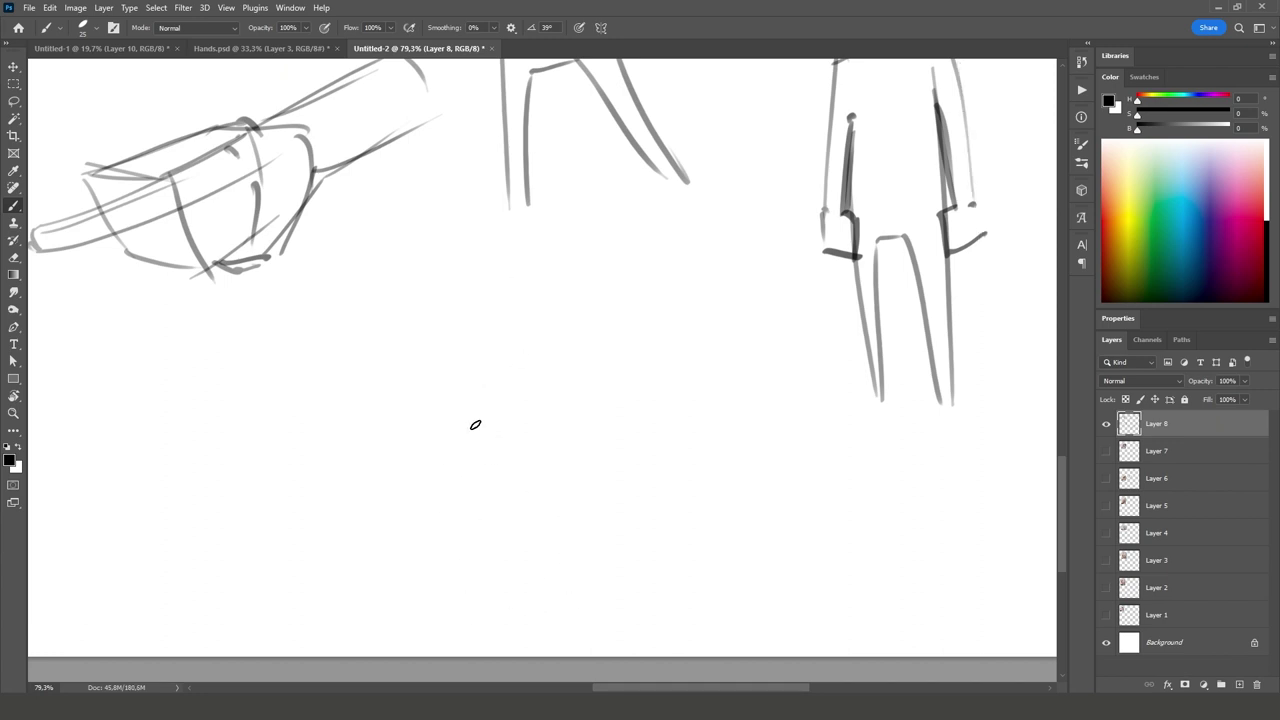
pyautogui.moveTo(478, 422)
pyautogui.mouseDown()
pyautogui.moveTo(345, 588)
pyautogui.moveTo(457, 489)
pyautogui.moveTo(520, 488)
pyautogui.moveTo(522, 578)
pyautogui.moveTo(552, 466)
pyautogui.mouseUp()
pyautogui.moveTo(552, 464)
pyautogui.mouseDown()
pyautogui.moveTo(508, 464)
pyautogui.moveTo(556, 370)
pyautogui.mouseUp()
pyautogui.moveTo(460, 452)
pyautogui.mouseDown()
pyautogui.moveTo(500, 376)
pyautogui.moveTo(548, 378)
pyautogui.moveTo(542, 352)
pyautogui.moveTo(660, 320)
pyautogui.mouseUp()
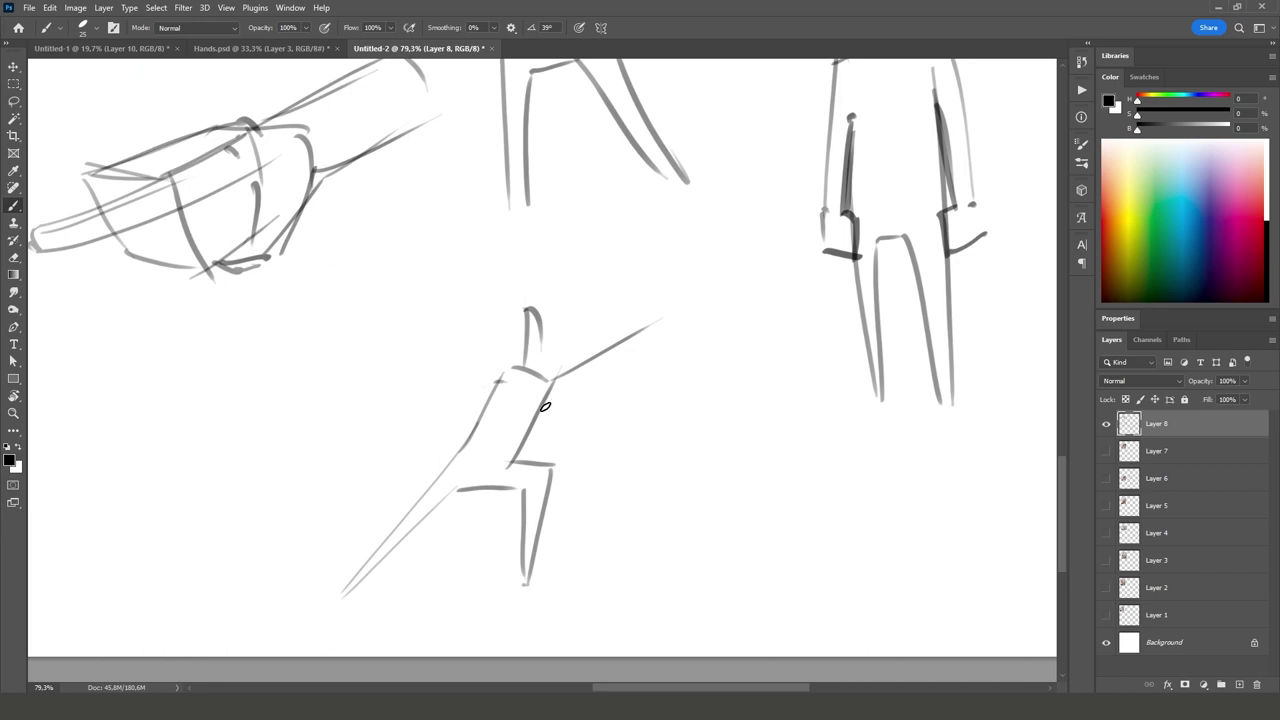
pyautogui.moveTo(545, 405); pyautogui.dragTo(650, 335)
# Step: Add shoulder strokes and open hands with darkened fingers on both raised arms
pyautogui.moveTo(497, 367); pyautogui.dragTo(577, 325)
pyautogui.moveTo(514, 366); pyautogui.dragTo(590, 330)
pyautogui.scroll(3, 711, 290)
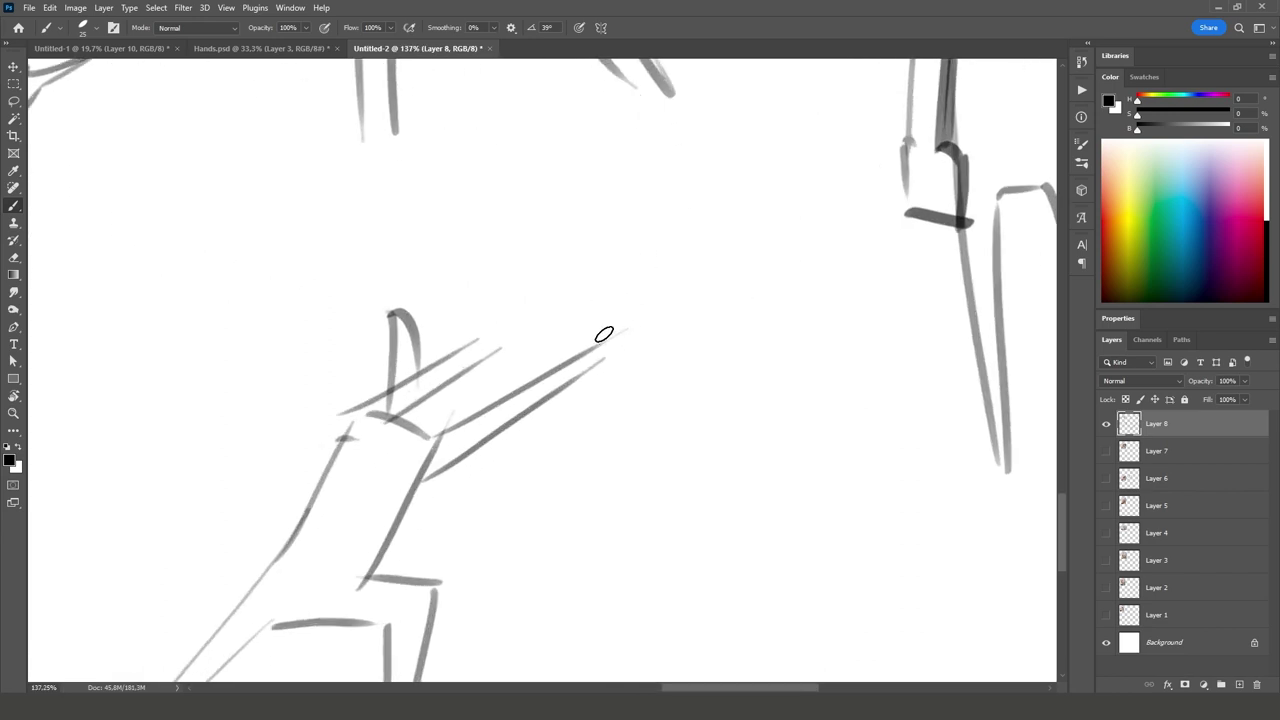
pyautogui.moveTo(595, 278)
pyautogui.mouseDown()
pyautogui.moveTo(601, 338)
pyautogui.moveTo(650, 306)
pyautogui.moveTo(602, 350)
pyautogui.moveTo(613, 225)
pyautogui.moveTo(619, 281)
pyautogui.moveTo(634, 234)
pyautogui.moveTo(652, 305)
pyautogui.mouseUp()
pyautogui.moveTo(636, 250)
pyautogui.mouseDown()
pyautogui.moveTo(623, 282)
pyautogui.moveTo(660, 262)
pyautogui.mouseUp()
pyautogui.moveTo(506, 340)
pyautogui.mouseDown()
pyautogui.moveTo(516, 297)
pyautogui.moveTo(473, 280)
pyautogui.moveTo(530, 306)
pyautogui.moveTo(520, 233)
pyautogui.moveTo(509, 275)
pyautogui.moveTo(504, 240)
pyautogui.moveTo(474, 295)
pyautogui.mouseUp()
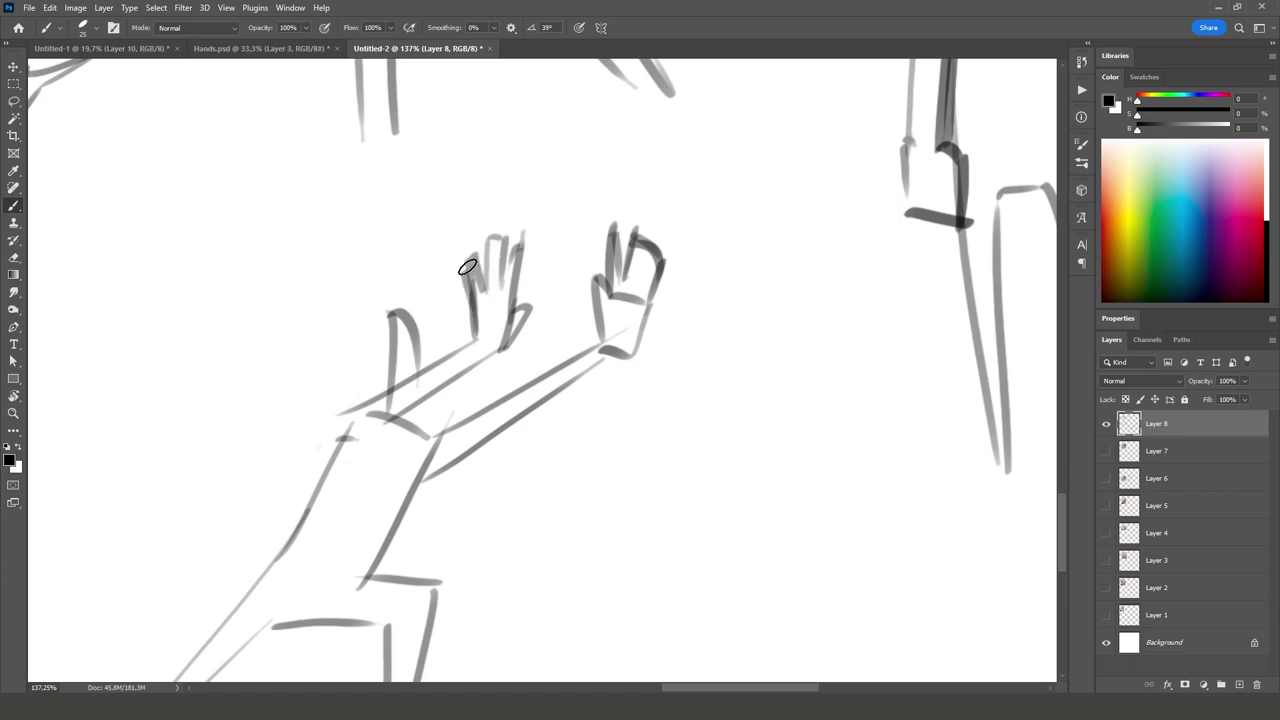
pyautogui.moveTo(467, 267); pyautogui.dragTo(484, 304)
pyautogui.moveTo(495, 238); pyautogui.dragTo(510, 326)
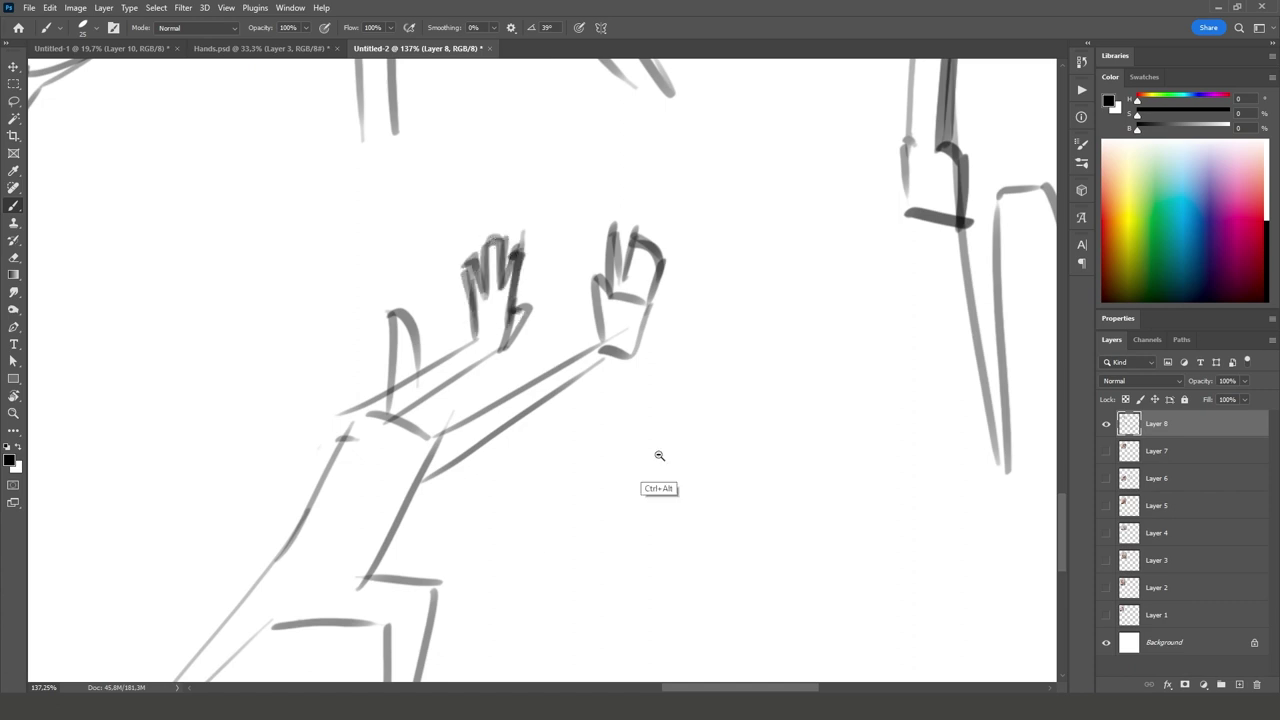
pyautogui.scroll(-5, 659, 455)
# Step: Draw a loose circle around the reaching figure's raised hands
pyautogui.moveTo(673, 420)
pyautogui.mouseDown()
pyautogui.moveTo(558, 352)
pyautogui.moveTo(684, 345)
pyautogui.mouseUp()
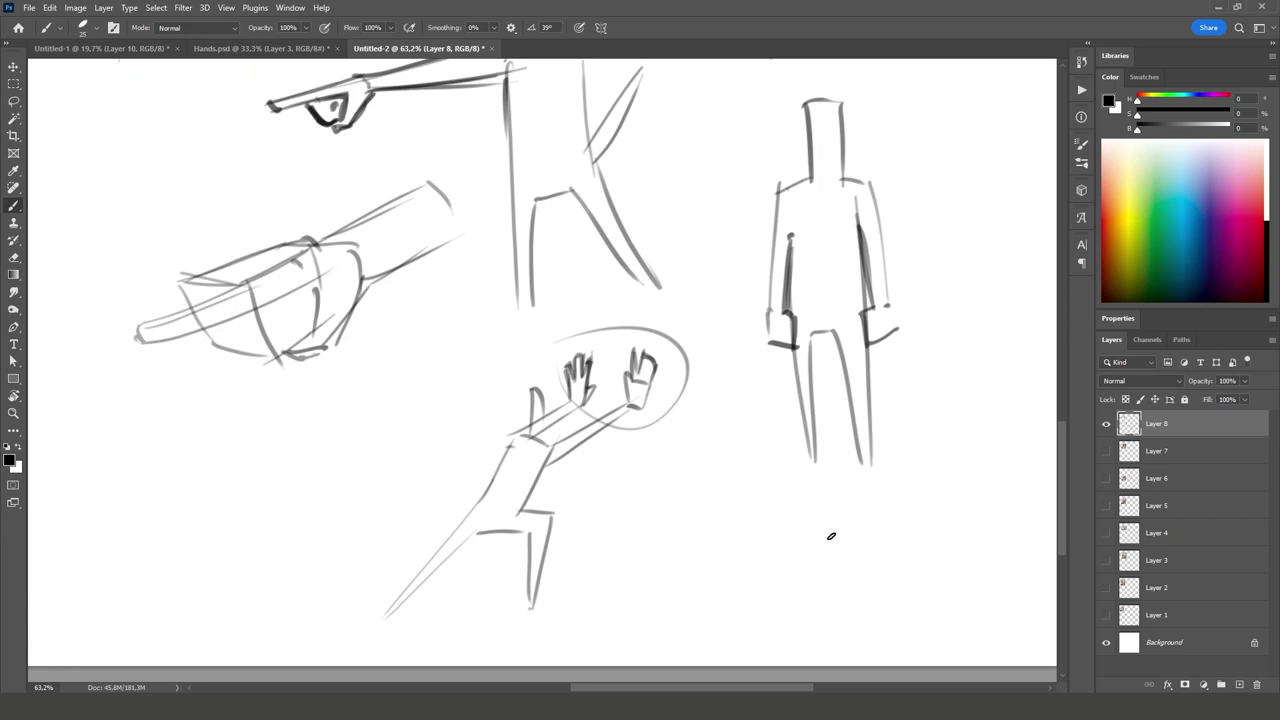
pyautogui.scroll(-4, 790, 535)
pyautogui.scroll(4, 750, 589)
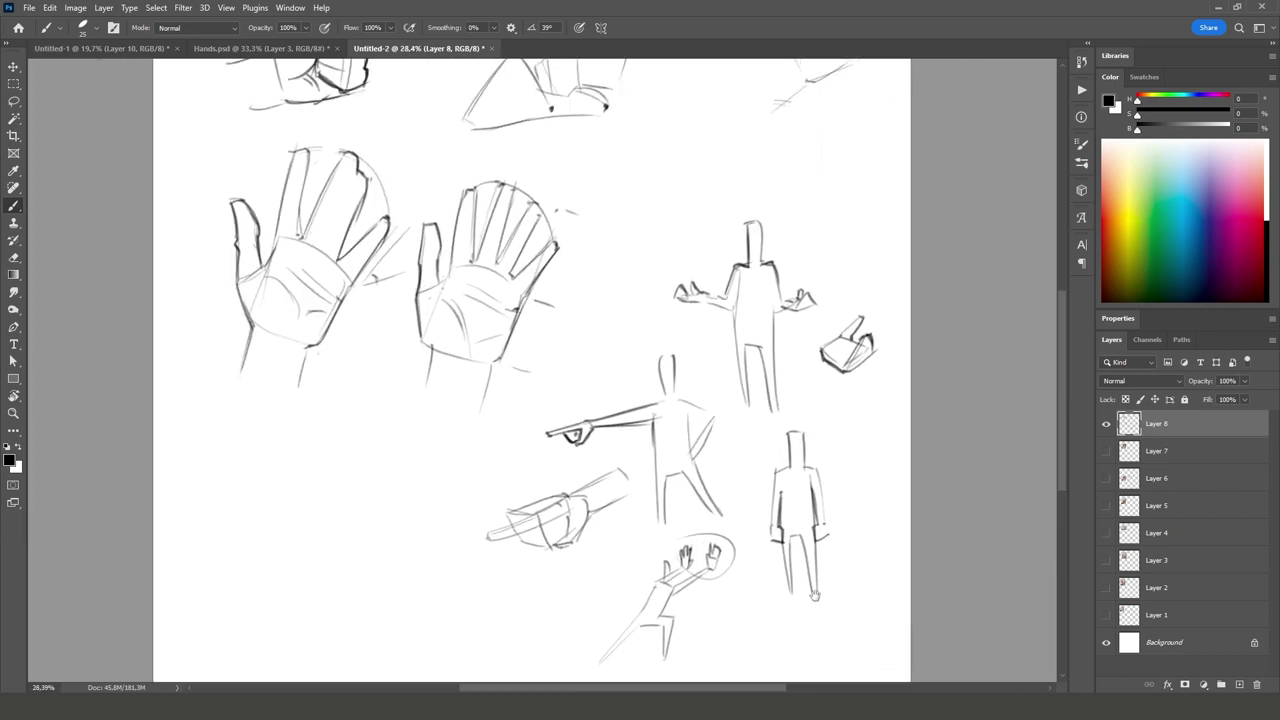
pyautogui.scroll(-2, 795, 600)
pyautogui.scroll(-2, 648, 481)
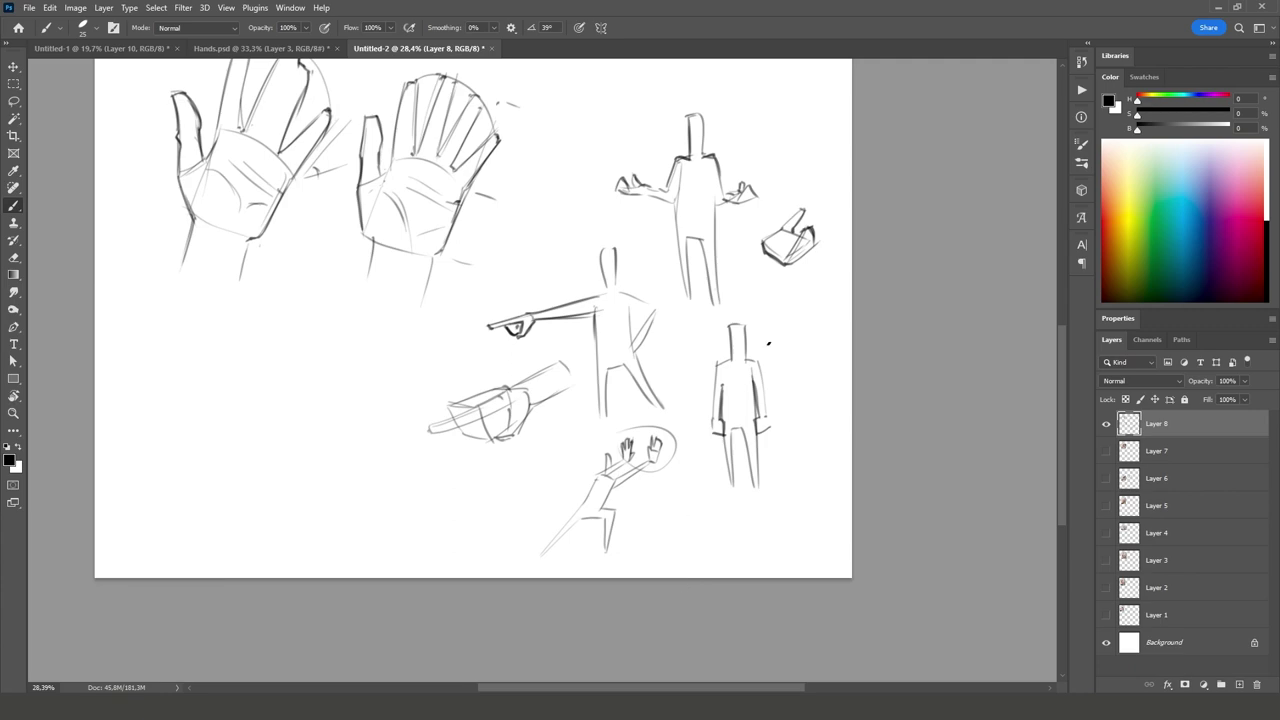
pyautogui.scroll(6, 768, 343)
pyautogui.scroll(-3, 786, 508)
pyautogui.scroll(-1, 775, 476)
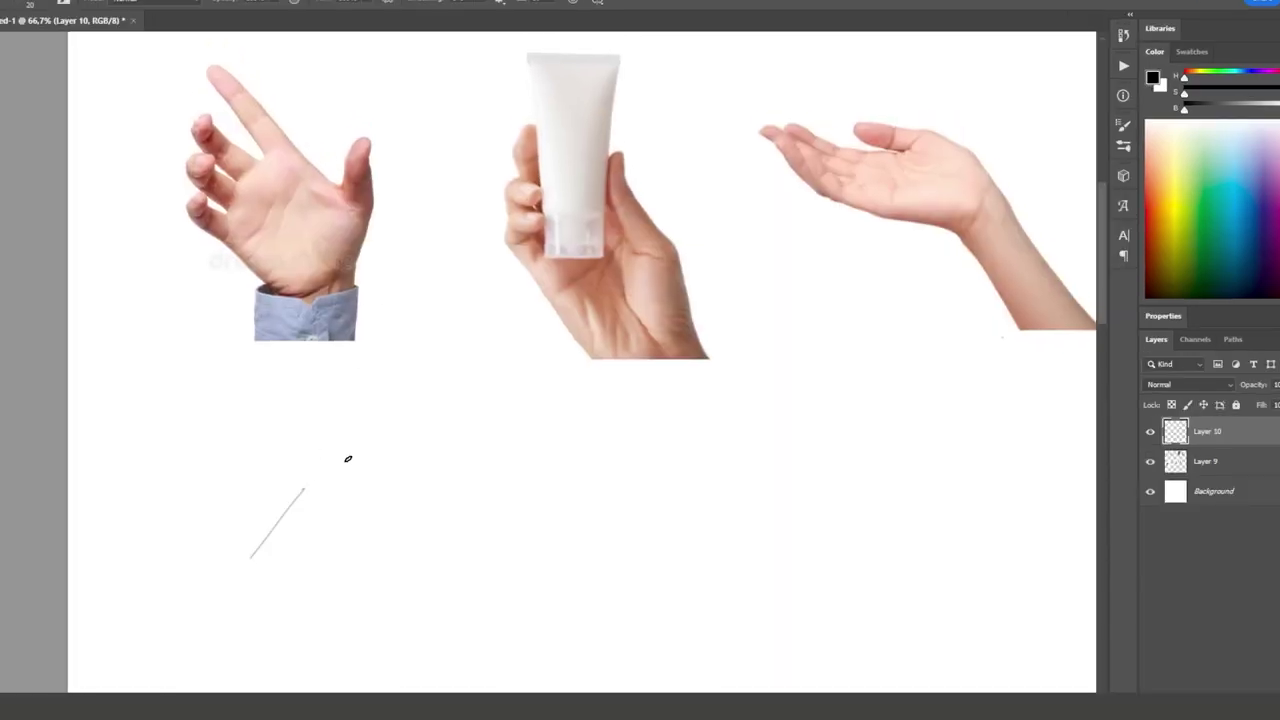
# Step: Sketch the spread hand's palm box, thumb, crease and finger block under its photo
pyautogui.moveTo(249, 566)
pyautogui.mouseDown()
pyautogui.moveTo(378, 562)
pyautogui.moveTo(310, 478)
pyautogui.mouseUp()
pyautogui.moveTo(310, 478); pyautogui.dragTo(382, 552)
pyautogui.moveTo(332, 506); pyautogui.dragTo(334, 580)
pyautogui.moveTo(300, 590); pyautogui.dragTo(333, 578)
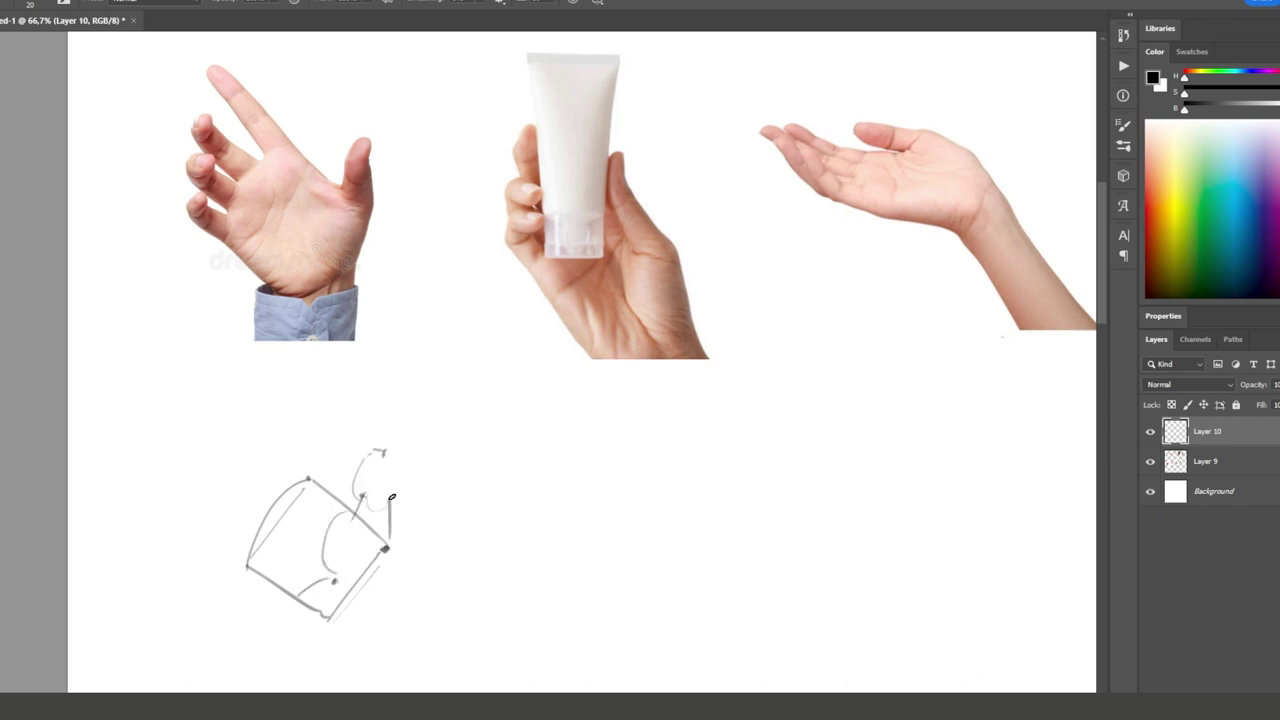
pyautogui.moveTo(384, 452); pyautogui.dragTo(390, 506)
pyautogui.moveTo(195, 396); pyautogui.dragTo(305, 478)
pyautogui.moveTo(198, 440); pyautogui.dragTo(190, 548)
pyautogui.moveTo(210, 552); pyautogui.dragTo(250, 566)
# Step: Draw individual fingers and a wrist line on the spread-hand sketch, darkening the outline
pyautogui.moveTo(202, 445); pyautogui.dragTo(264, 495)
pyautogui.moveTo(190, 505); pyautogui.dragTo(259, 520)
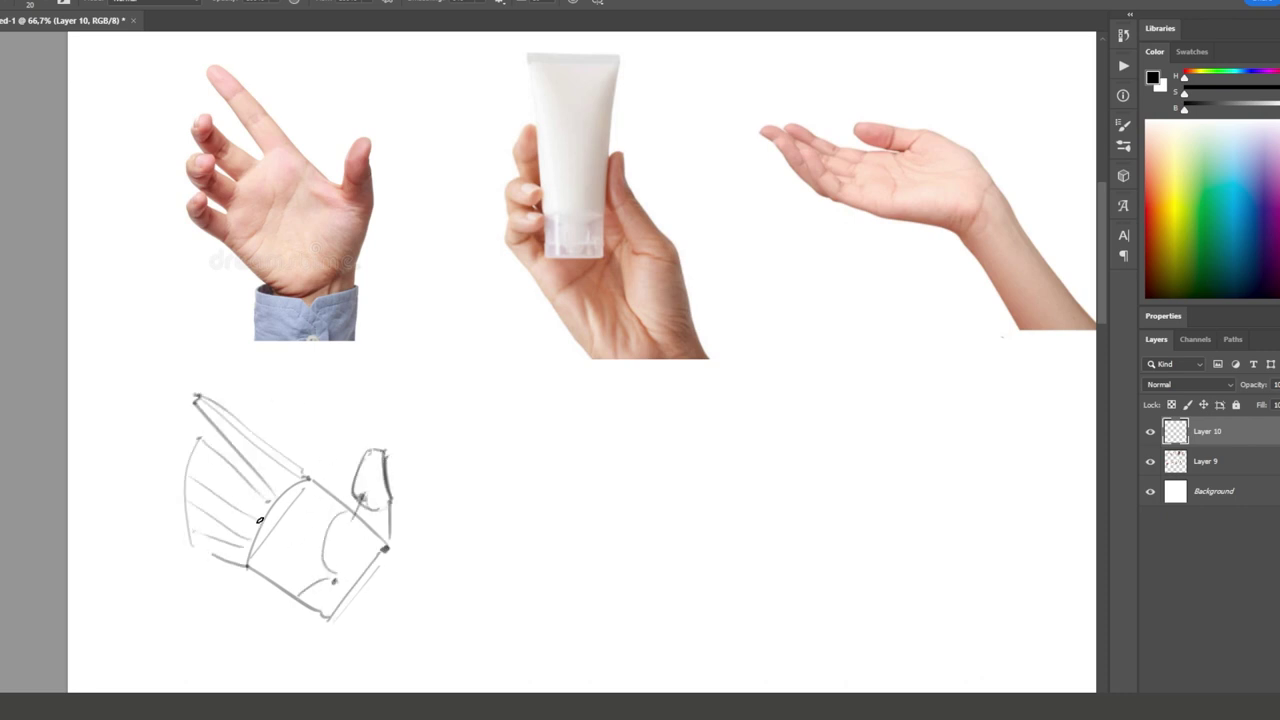
pyautogui.moveTo(196, 440)
pyautogui.mouseDown()
pyautogui.moveTo(200, 550)
pyautogui.moveTo(254, 570)
pyautogui.mouseUp()
pyautogui.moveTo(200, 485); pyautogui.dragTo(258, 522)
pyautogui.moveTo(250, 572); pyautogui.dragTo(326, 616)
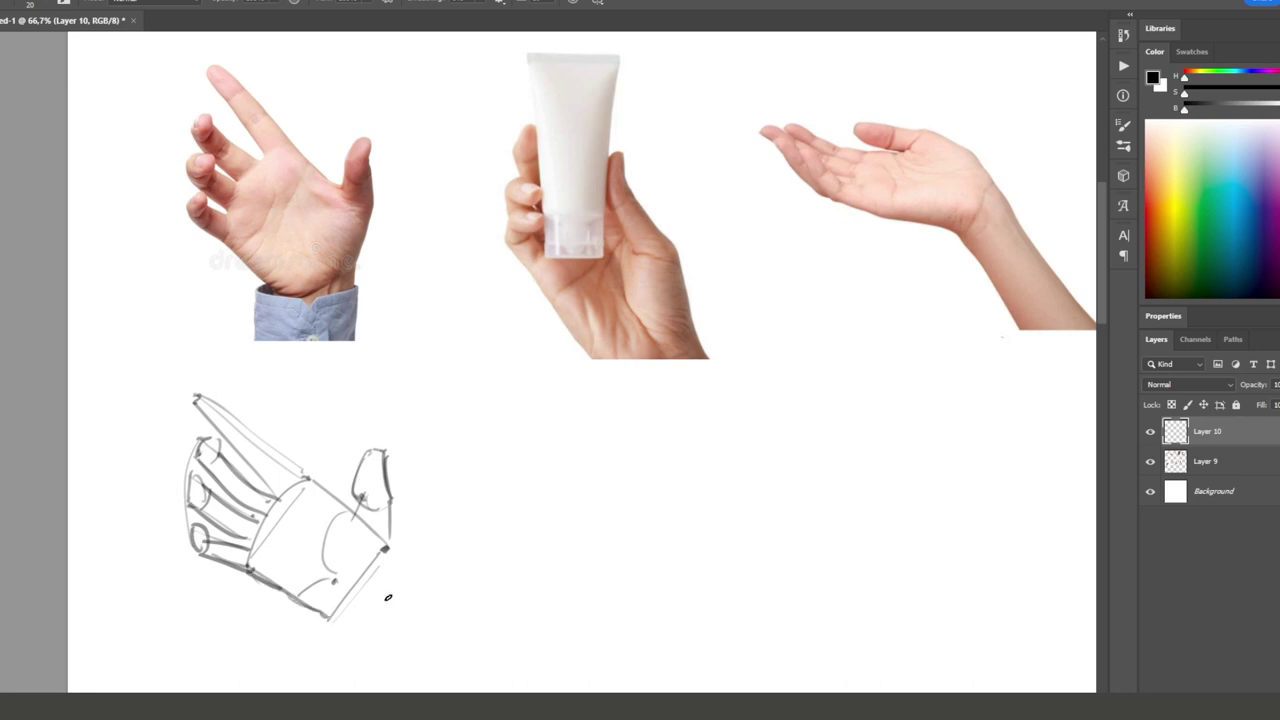
pyautogui.moveTo(384, 554); pyautogui.dragTo(374, 508)
pyautogui.moveTo(364, 498); pyautogui.dragTo(376, 600)
pyautogui.moveTo(186, 350)
pyautogui.mouseDown()
pyautogui.moveTo(296, 432)
pyautogui.moveTo(258, 478)
pyautogui.mouseUp()
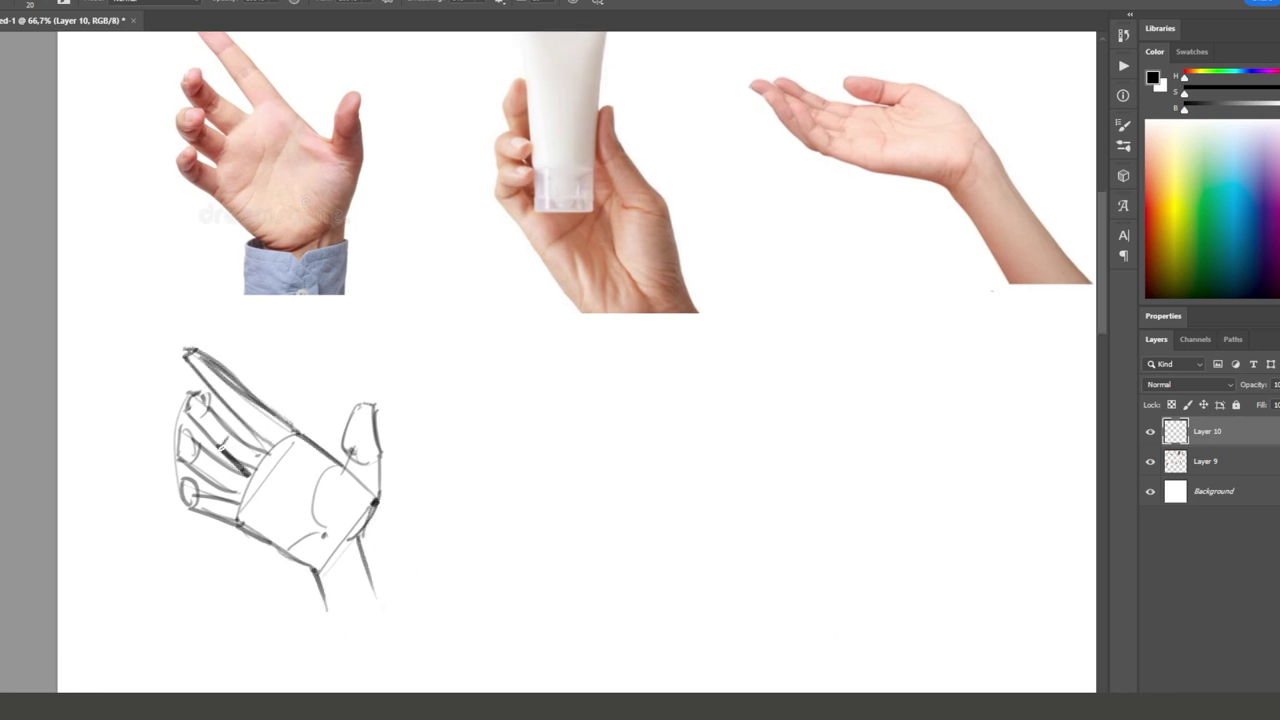
pyautogui.moveTo(186, 414); pyautogui.dragTo(252, 470)
# Step: Draw a construction box under the tube-gripping photo
pyautogui.moveTo(697, 548); pyautogui.dragTo(480, 606)
pyautogui.moveTo(407, 494); pyautogui.dragTo(348, 572)
pyautogui.moveTo(350, 575); pyautogui.dragTo(415, 640)
pyautogui.moveTo(410, 492); pyautogui.dragTo(495, 576)
pyautogui.moveTo(495, 580); pyautogui.dragTo(435, 643)
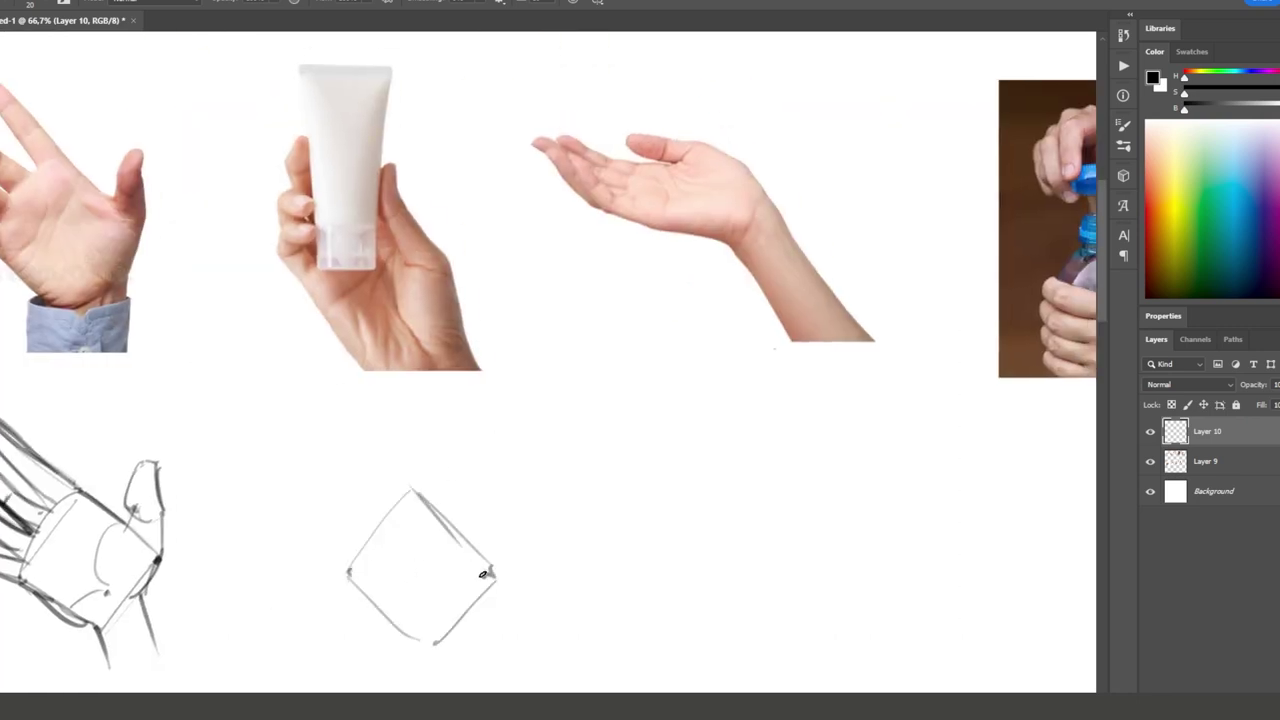
pyautogui.moveTo(352, 436)
pyautogui.mouseDown()
pyautogui.moveTo(318, 545)
pyautogui.moveTo(350, 534)
pyautogui.mouseUp()
pyautogui.moveTo(320, 489); pyautogui.dragTo(358, 497)
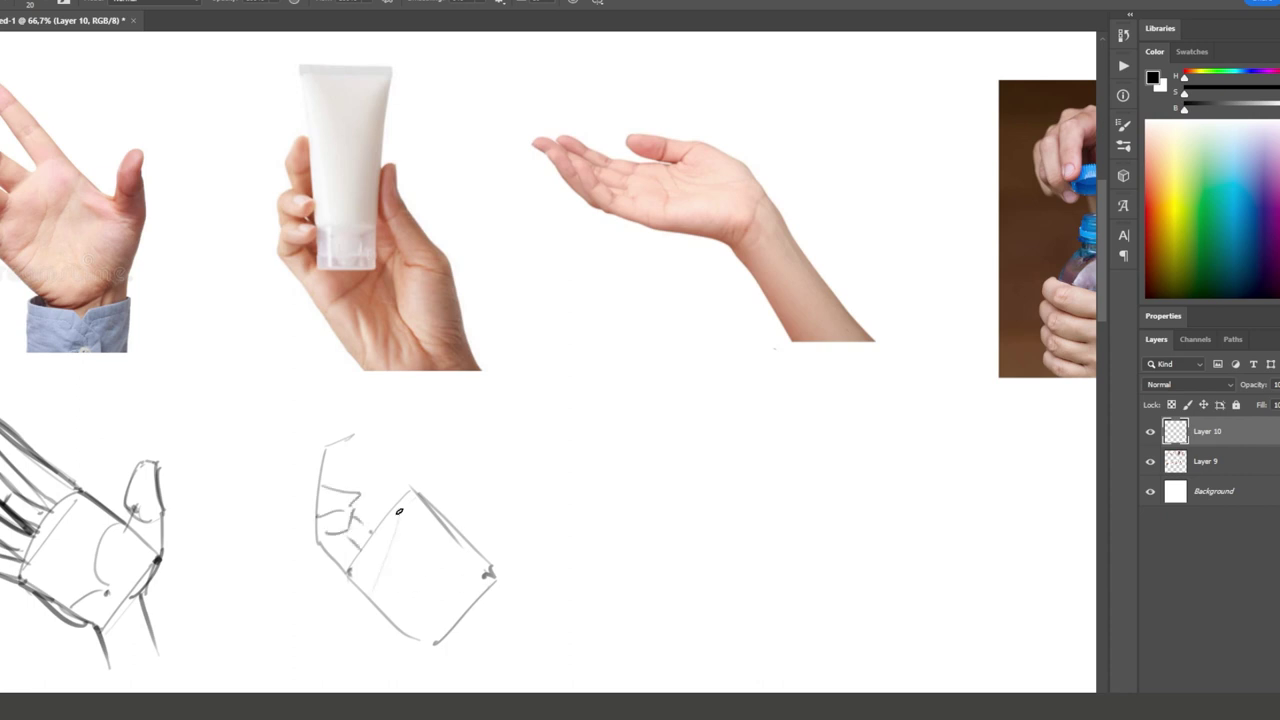
# Step: Sketch the tube with gripping fingers and thumb over the box, darkening the edges
pyautogui.moveTo(458, 518); pyautogui.dragTo(488, 580)
pyautogui.moveTo(410, 450); pyautogui.dragTo(455, 525)
pyautogui.moveTo(348, 395); pyautogui.dragTo(356, 550)
pyautogui.moveTo(415, 385); pyautogui.dragTo(400, 520)
pyautogui.moveTo(358, 590)
pyautogui.mouseDown()
pyautogui.moveTo(340, 421)
pyautogui.moveTo(490, 612)
pyautogui.moveTo(438, 682)
pyautogui.mouseUp()
pyautogui.moveTo(318, 580); pyautogui.dragTo(358, 520)
pyautogui.moveTo(332, 525); pyautogui.dragTo(350, 460)
# Step: Draw the upturned palm's box with darkened edges and fingers extending left
pyautogui.moveTo(810, 514); pyautogui.dragTo(557, 449)
pyautogui.moveTo(432, 466); pyautogui.dragTo(560, 537)
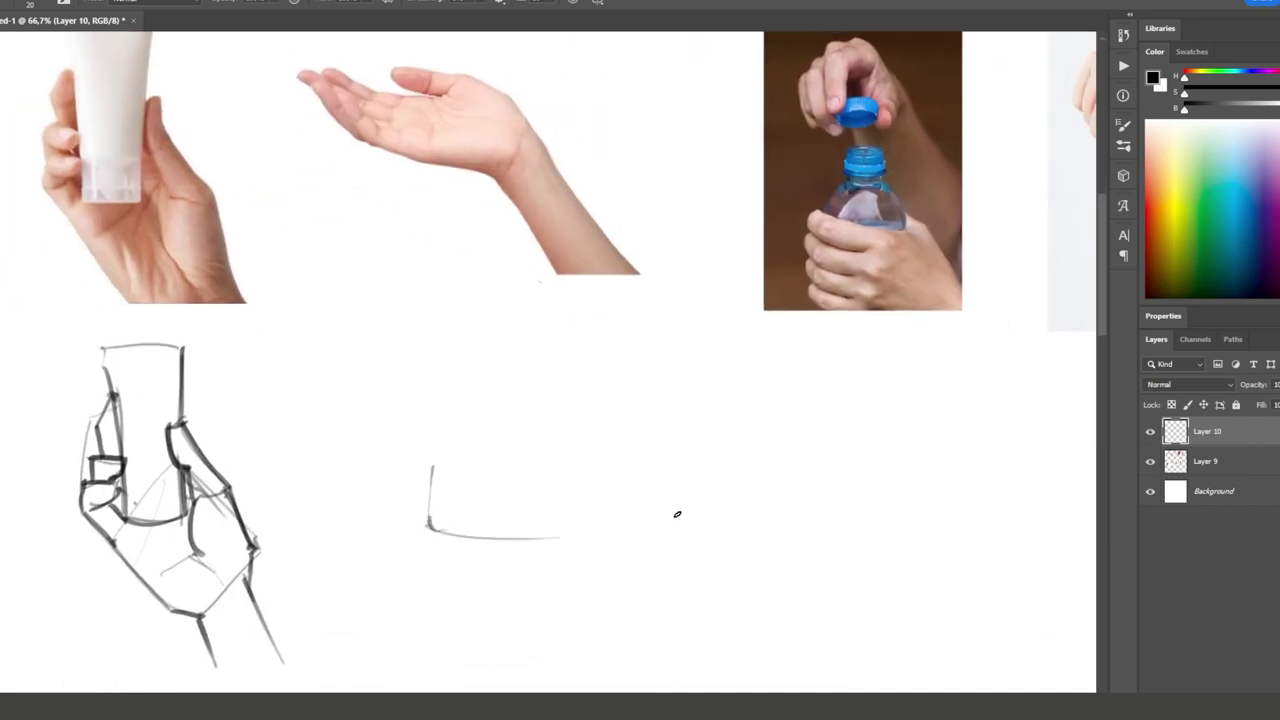
pyautogui.moveTo(436, 466); pyautogui.dragTo(586, 463)
pyautogui.moveTo(586, 465); pyautogui.dragTo(572, 525)
pyautogui.moveTo(445, 464); pyautogui.dragTo(428, 525)
pyautogui.moveTo(438, 466); pyautogui.dragTo(565, 463)
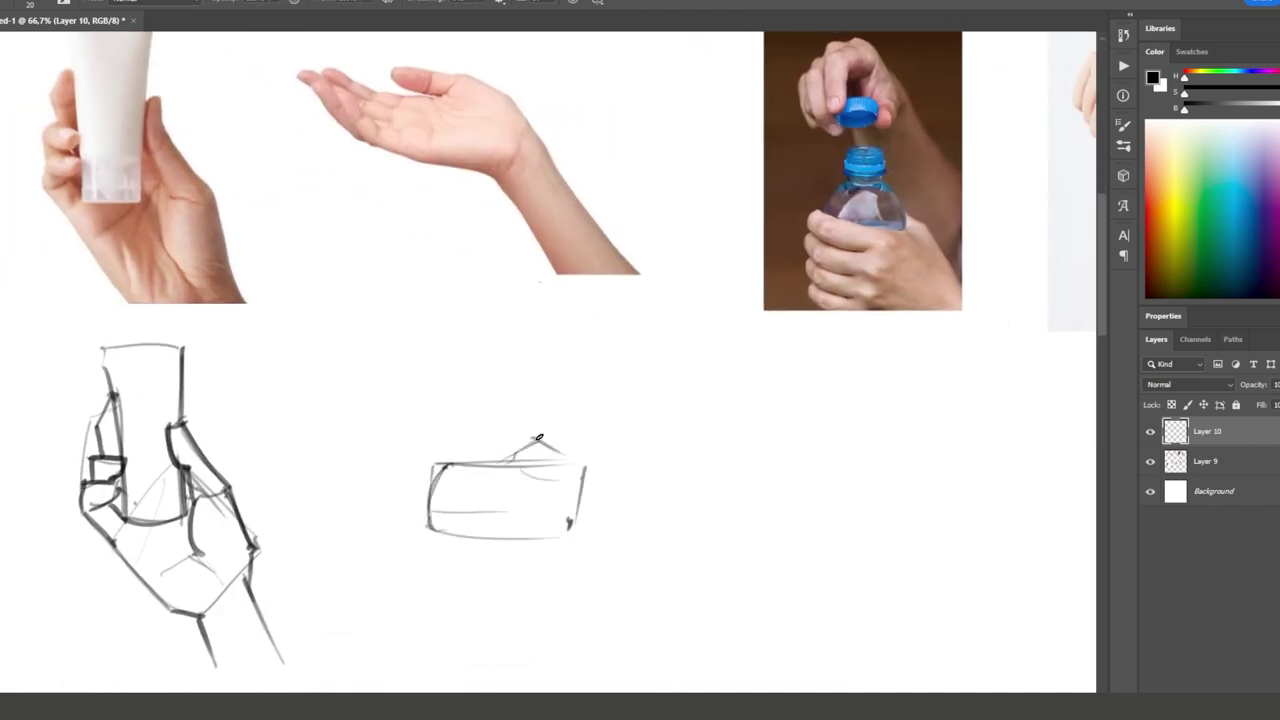
pyautogui.moveTo(450, 438); pyautogui.dragTo(527, 442)
pyautogui.moveTo(432, 463); pyautogui.dragTo(367, 455)
pyautogui.moveTo(370, 458); pyautogui.dragTo(405, 510)
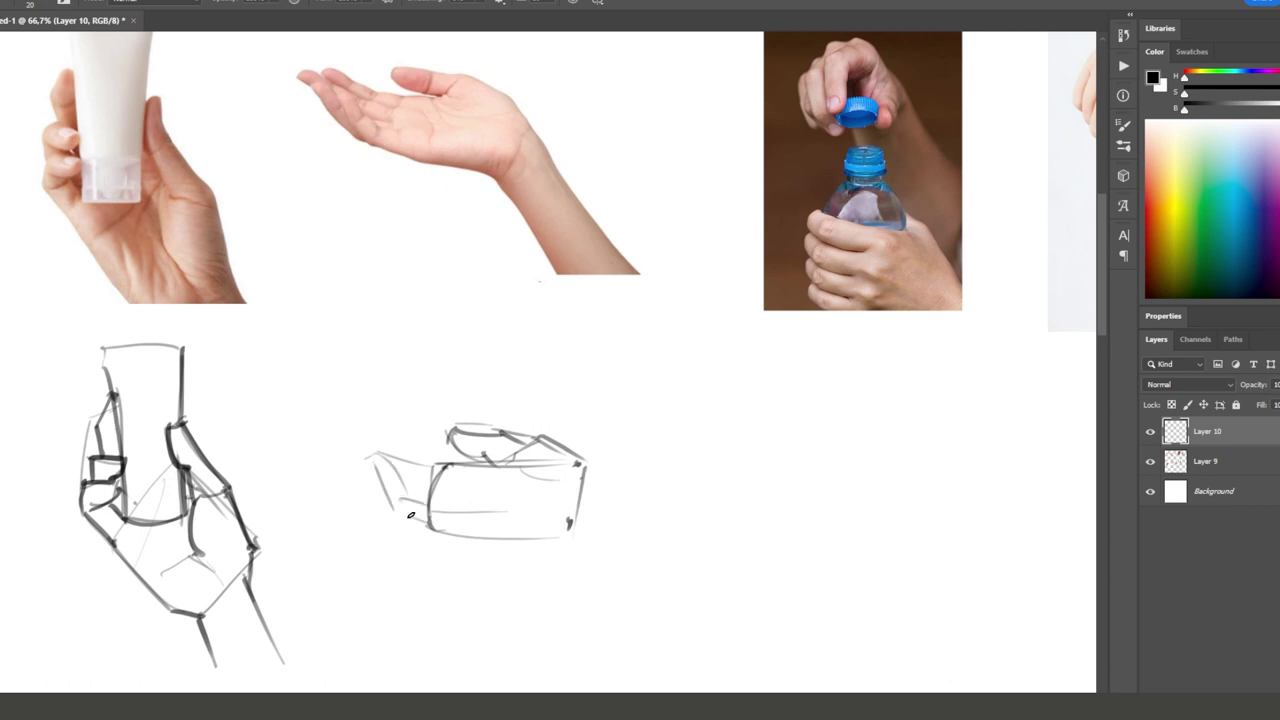
# Step: Add the forearm diagonal, palm hatching and a shadow line, darkening the palm sketch
pyautogui.moveTo(562, 540); pyautogui.dragTo(596, 584)
pyautogui.moveTo(578, 461); pyautogui.dragTo(647, 549)
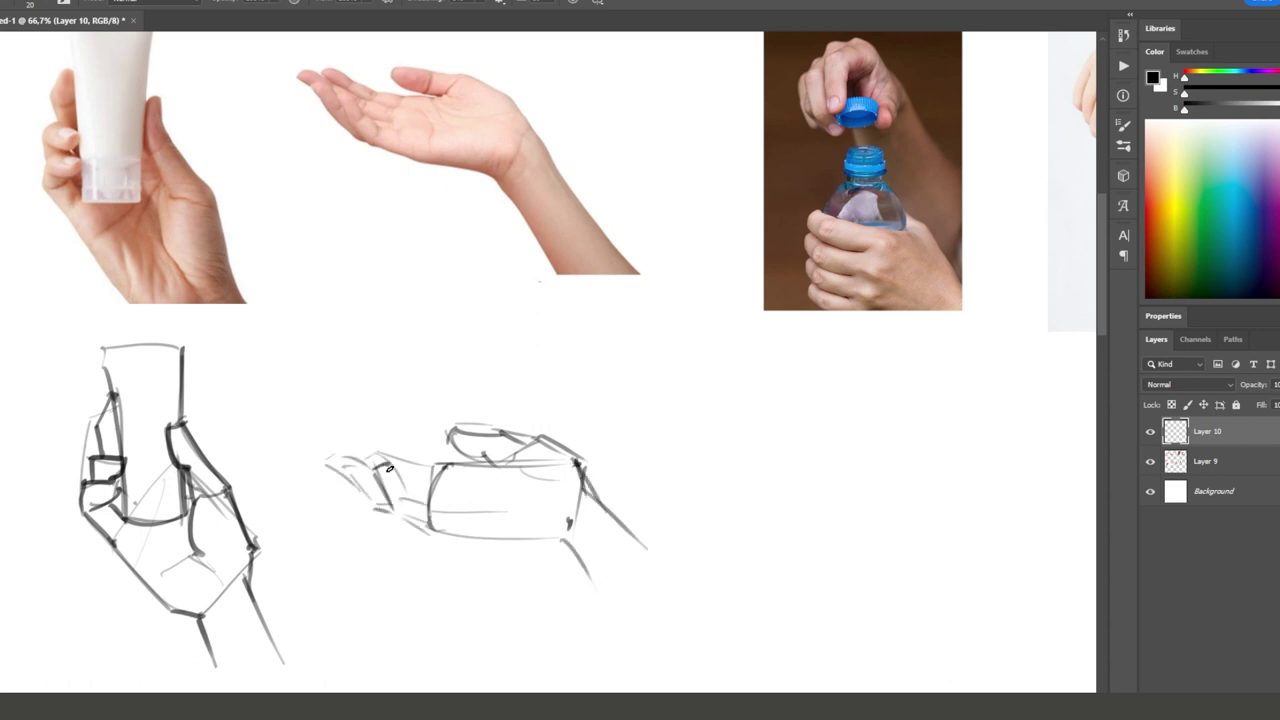
pyautogui.moveTo(389, 468); pyautogui.dragTo(416, 521)
pyautogui.moveTo(367, 452); pyautogui.dragTo(436, 468)
pyautogui.moveTo(395, 515); pyautogui.dragTo(470, 540)
pyautogui.moveTo(450, 476); pyautogui.dragTo(478, 512)
pyautogui.moveTo(478, 472); pyautogui.dragTo(504, 518)
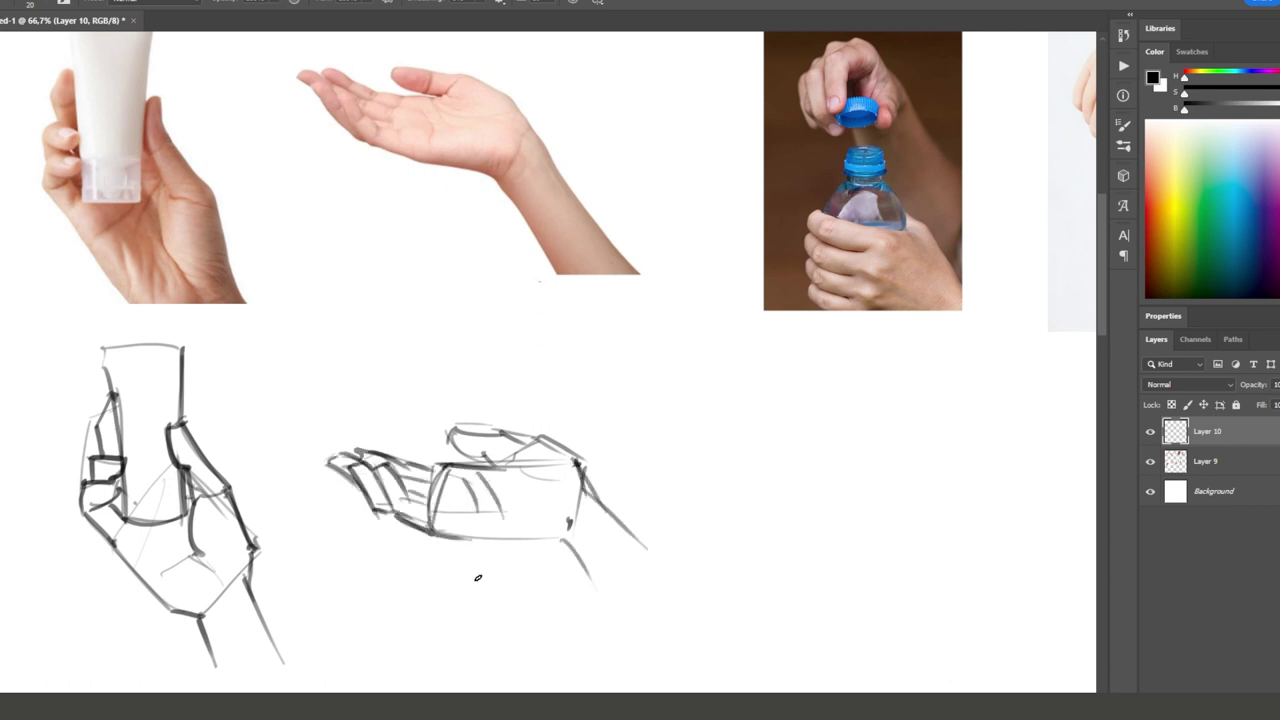
pyautogui.moveTo(422, 494)
pyautogui.mouseDown()
pyautogui.moveTo(558, 546)
pyautogui.moveTo(600, 590)
pyautogui.mouseUp()
pyautogui.moveTo(540, 490); pyautogui.dragTo(572, 500)
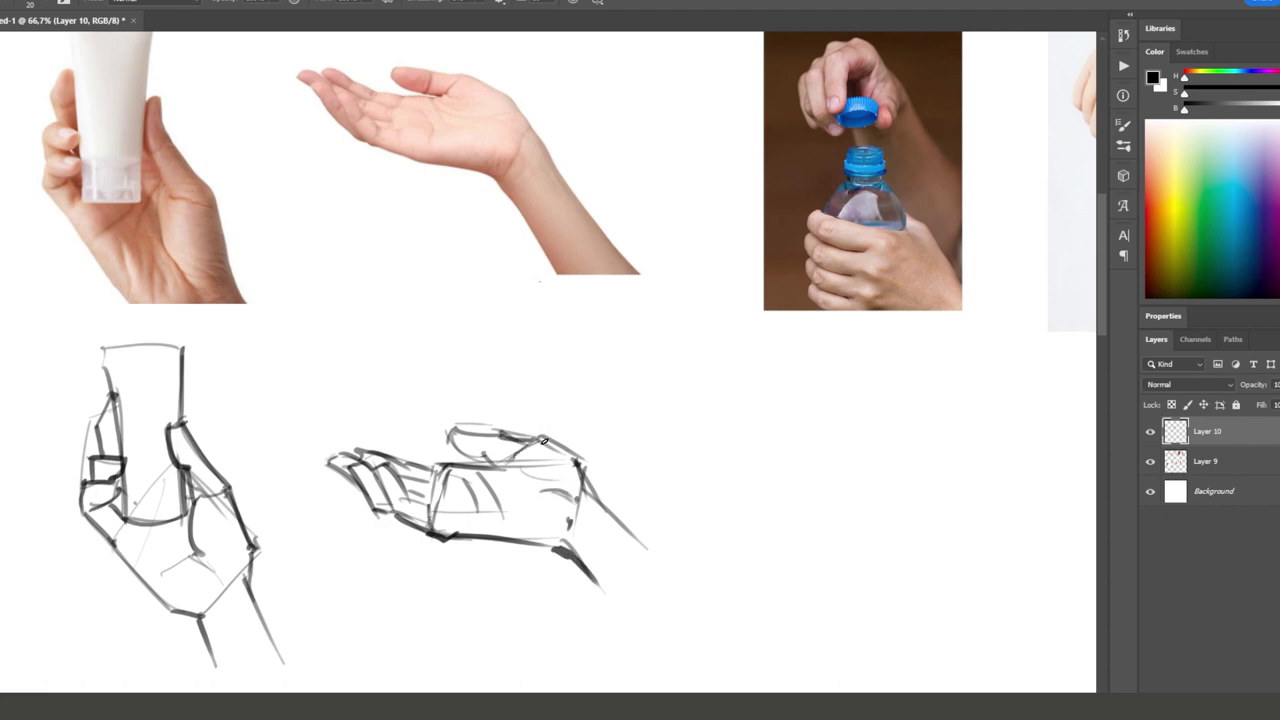
pyautogui.moveTo(450, 430); pyautogui.dragTo(585, 470)
pyautogui.moveTo(600, 594); pyautogui.dragTo(179, 555)
# Step: Outline a cylinder bottle with center line, ellipses, domed top and neck
pyautogui.moveTo(490, 420); pyautogui.dragTo(490, 668)
pyautogui.moveTo(436, 650); pyautogui.dragTo(423, 466)
pyautogui.moveTo(560, 456); pyautogui.dragTo(560, 650)
pyautogui.moveTo(457, 463)
pyautogui.mouseDown()
pyautogui.moveTo(629, 428)
pyautogui.moveTo(728, 440)
pyautogui.mouseUp()
pyautogui.moveTo(610, 600); pyautogui.dragTo(730, 628)
pyautogui.moveTo(598, 420)
pyautogui.mouseDown()
pyautogui.moveTo(606, 640)
pyautogui.moveTo(730, 440)
pyautogui.mouseUp()
pyautogui.moveTo(740, 354); pyautogui.dragTo(728, 402)
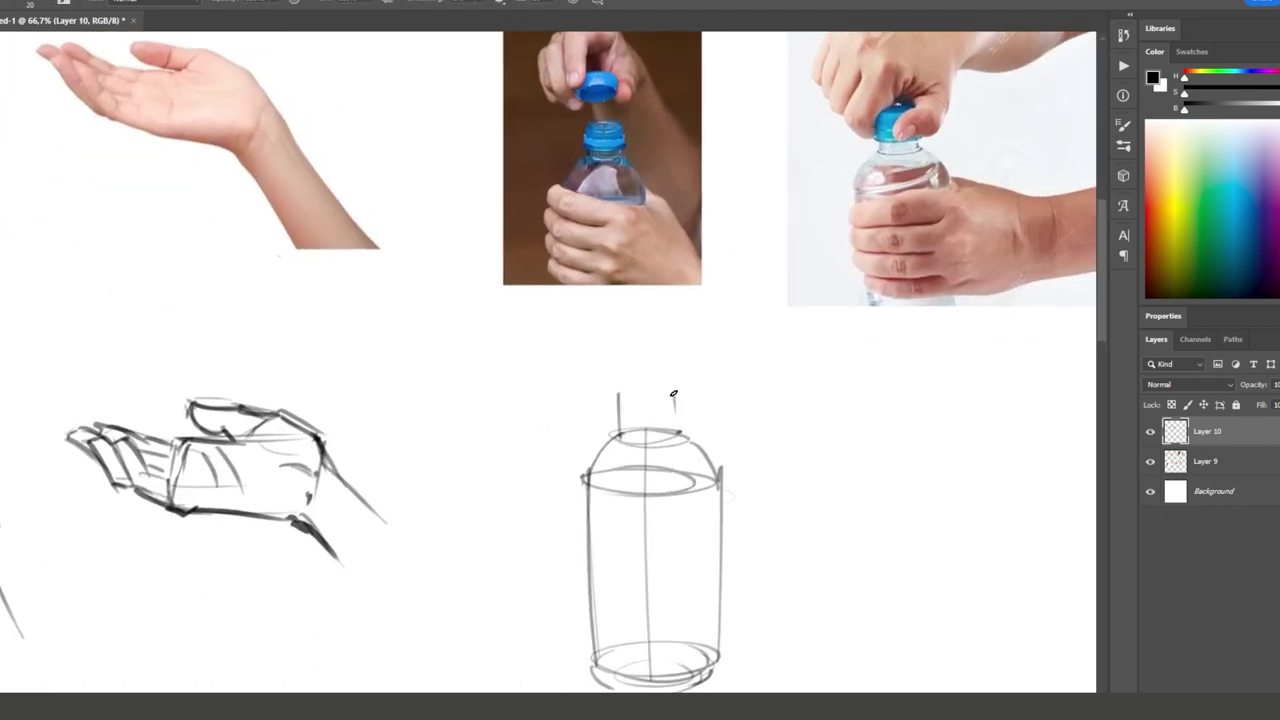
pyautogui.moveTo(618, 395); pyautogui.dragTo(678, 395)
pyautogui.moveTo(678, 395); pyautogui.dragTo(680, 432)
pyautogui.scroll(-2, 614, 457)
pyautogui.scroll(-2, 611, 411)
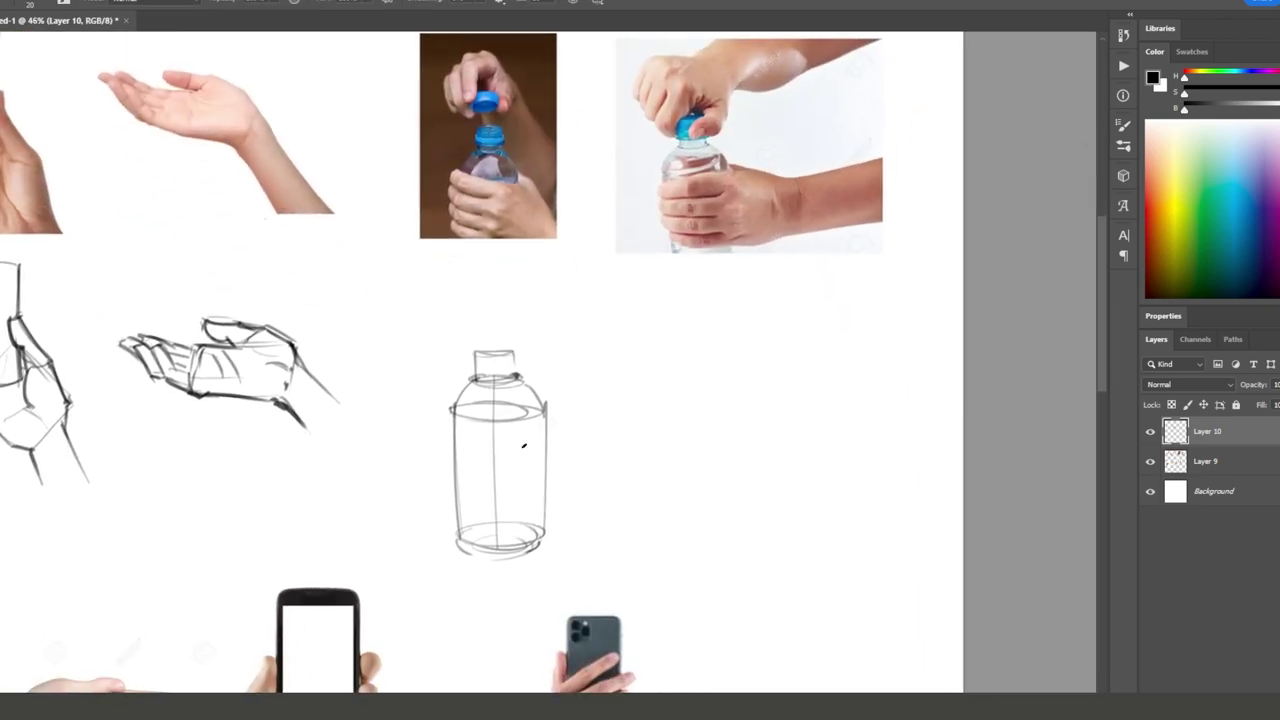
# Step: Add base lines and gripping fingers to the bottle, then undo the cap sketch
pyautogui.moveTo(588, 543); pyautogui.dragTo(506, 540)
pyautogui.moveTo(582, 492); pyautogui.dragTo(566, 550)
pyautogui.moveTo(438, 428); pyautogui.dragTo(502, 534)
pyautogui.moveTo(434, 432); pyautogui.dragTo(451, 487)
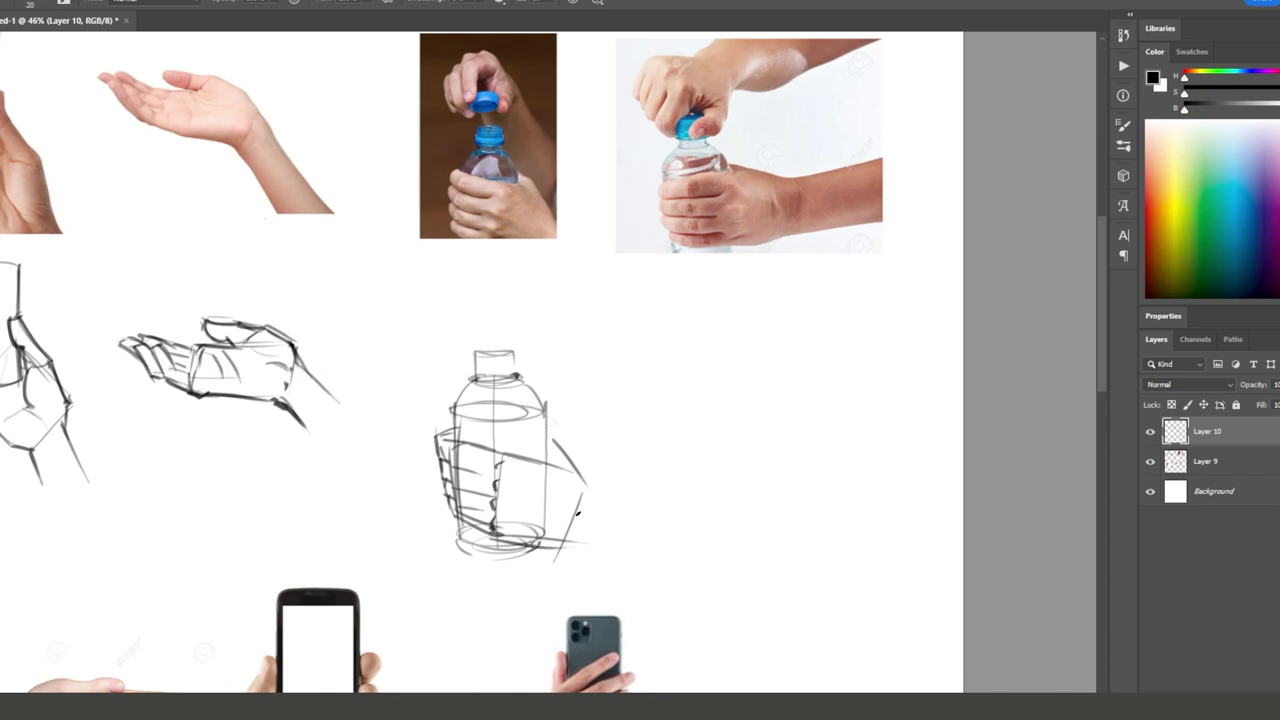
pyautogui.moveTo(487, 308)
pyautogui.mouseDown()
pyautogui.moveTo(489, 330)
pyautogui.moveTo(520, 315)
pyautogui.moveTo(502, 345)
pyautogui.mouseUp()
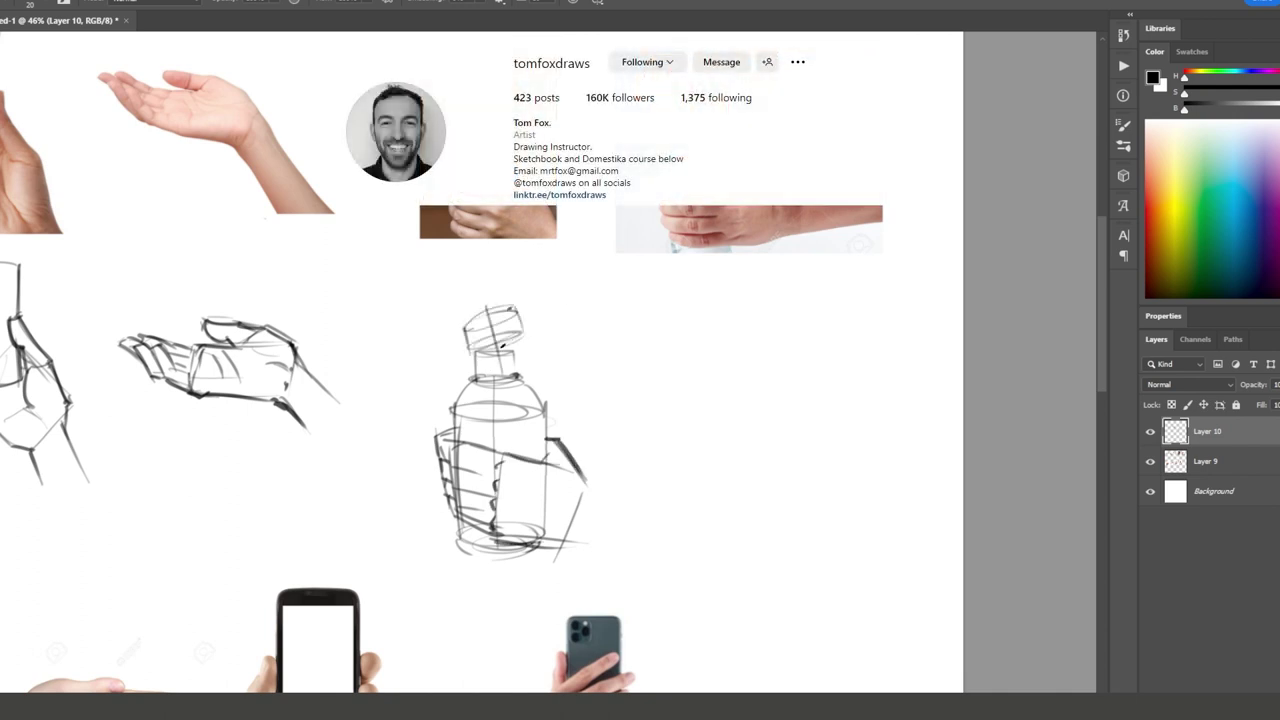
pyautogui.hotkey('ctrl', 'z')
pyautogui.hotkey('ctrl', 'z')
pyautogui.hotkey('ctrl', 'z')
# Step: Sketch a block hand twisting the bottle cap, with fingers, knuckles and forearm
pyautogui.moveTo(516, 302); pyautogui.dragTo(490, 347)
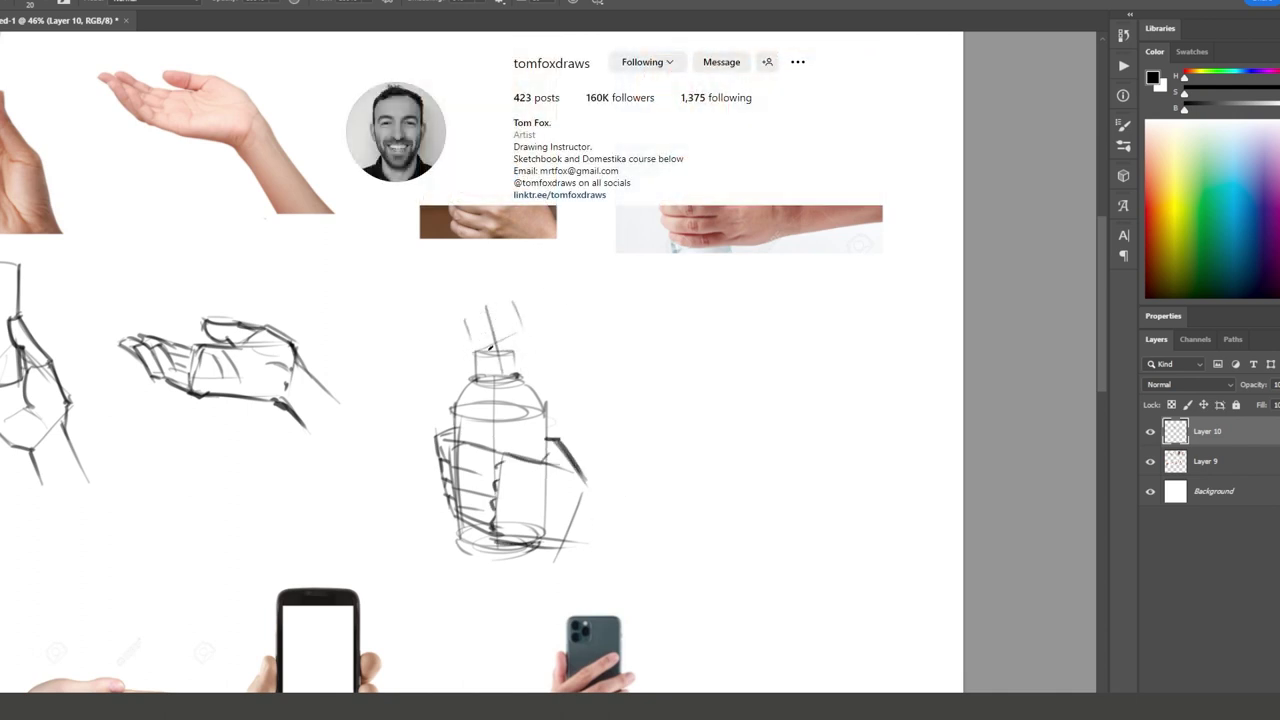
pyautogui.moveTo(520, 306); pyautogui.dragTo(508, 332)
pyautogui.moveTo(490, 282); pyautogui.dragTo(438, 335)
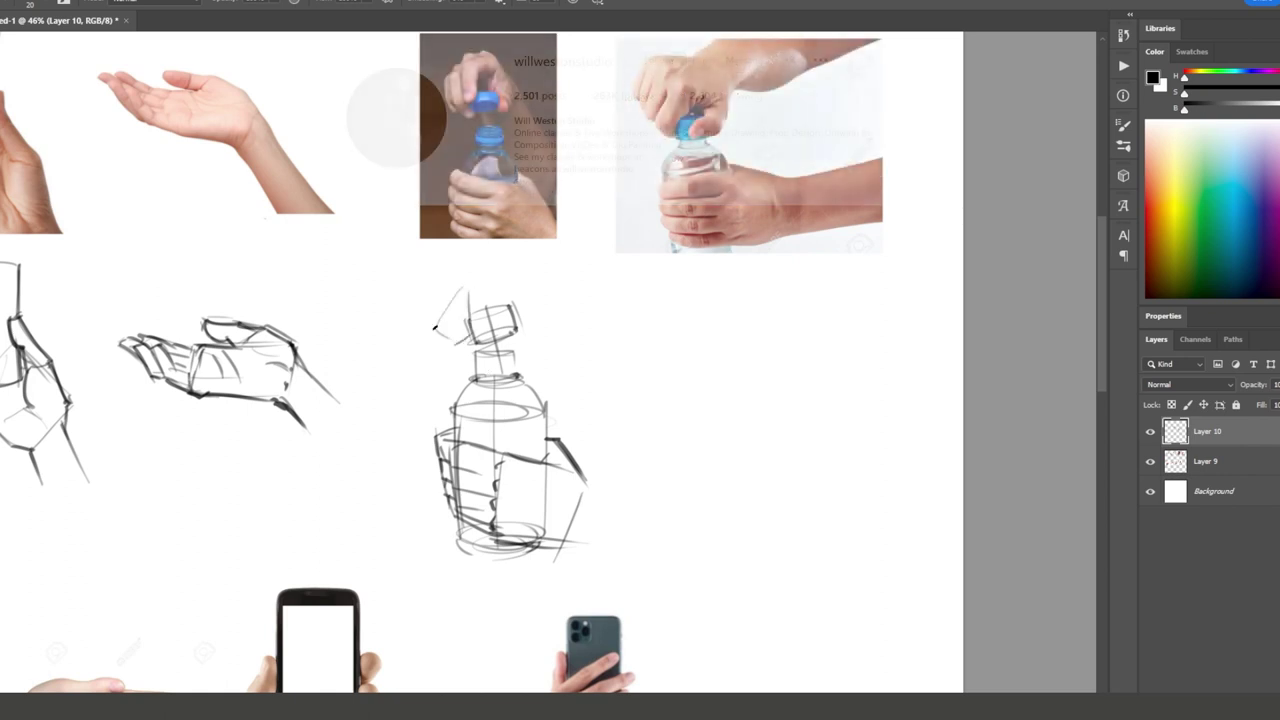
pyautogui.moveTo(490, 280); pyautogui.dragTo(540, 317)
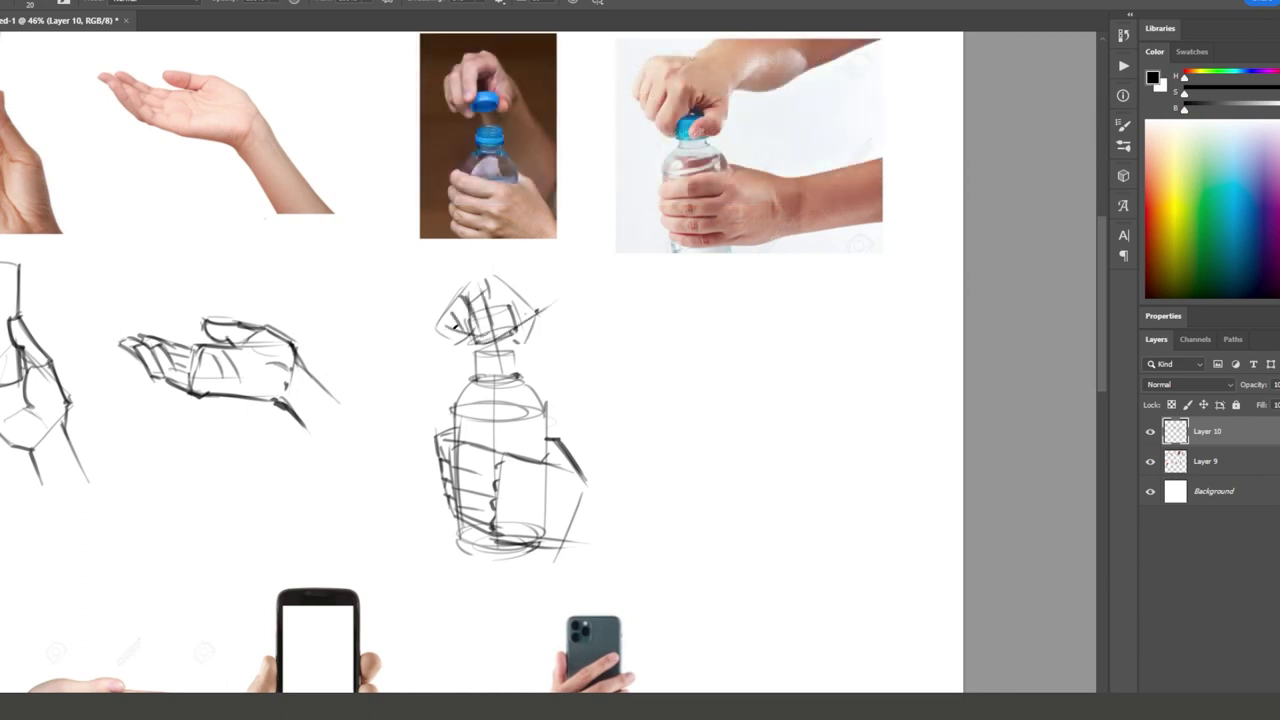
pyautogui.moveTo(455, 300)
pyautogui.mouseDown()
pyautogui.moveTo(500, 272)
pyautogui.moveTo(512, 345)
pyautogui.moveTo(490, 344)
pyautogui.mouseUp()
pyautogui.moveTo(500, 272); pyautogui.dragTo(486, 302)
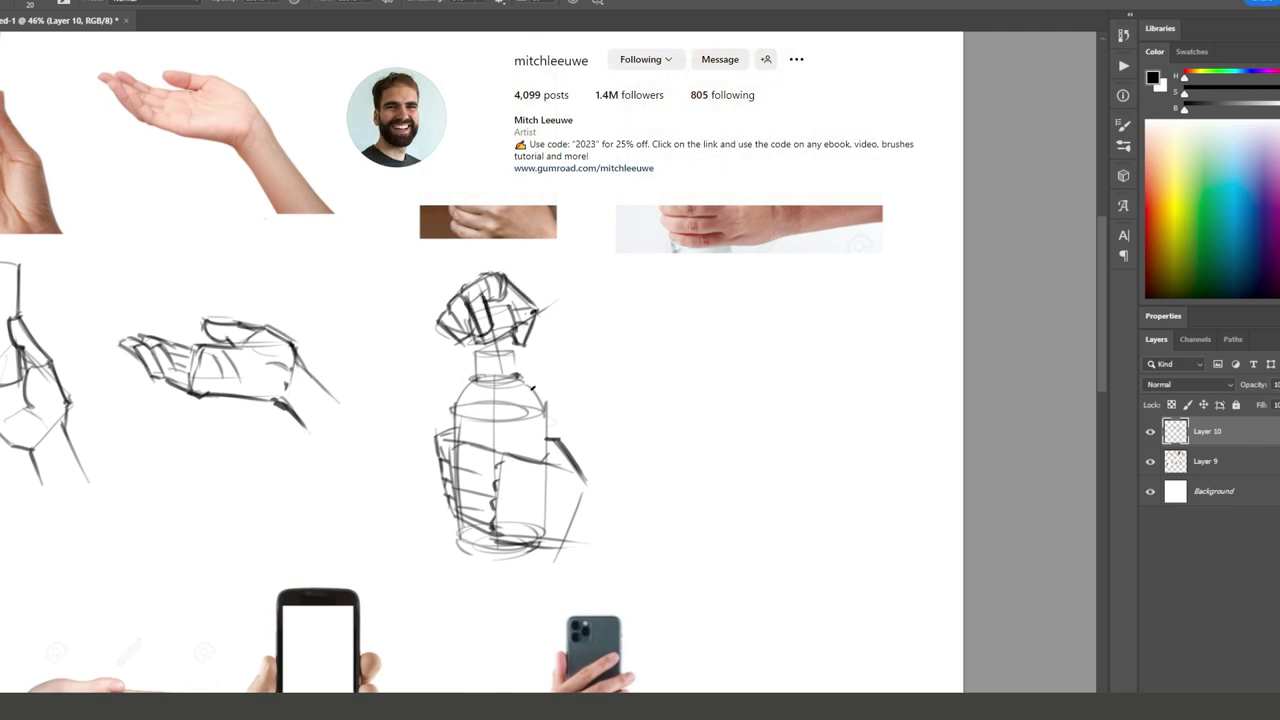
pyautogui.moveTo(540, 312); pyautogui.dragTo(600, 410)
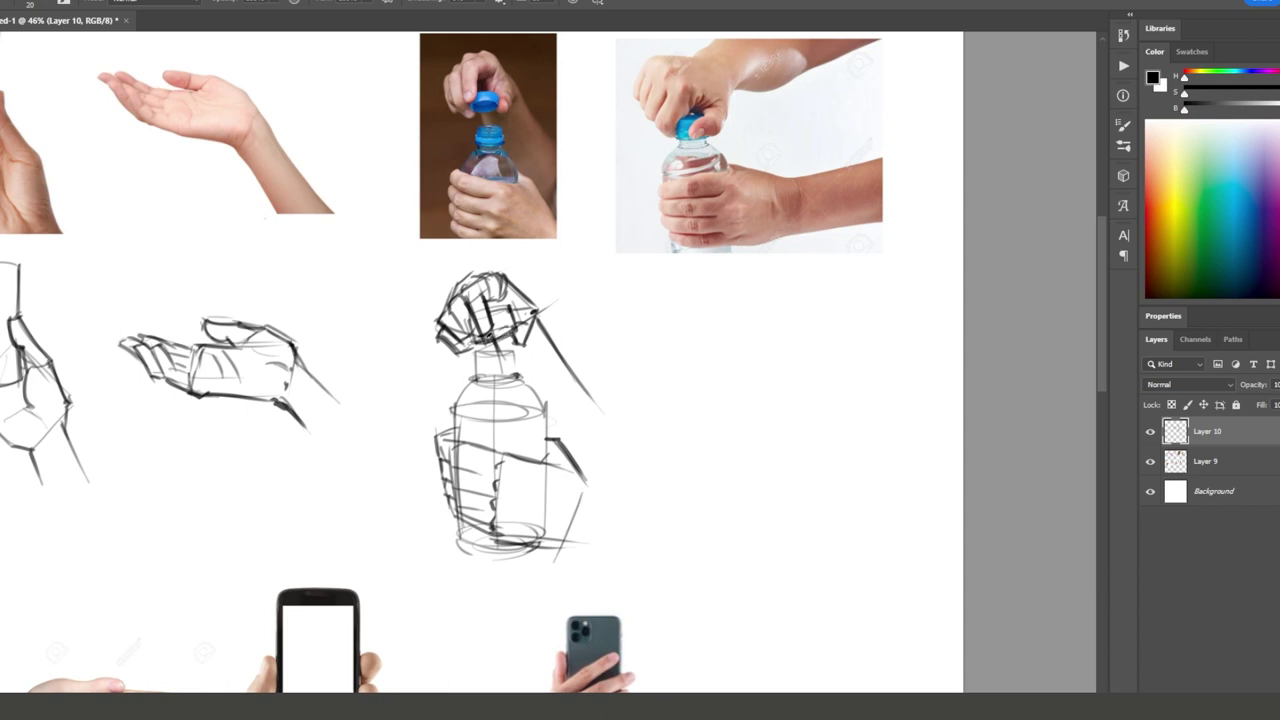
# Step: Block in a second box-shaped hand beside the bottle and darken its front edges
pyautogui.moveTo(656, 489); pyautogui.dragTo(479, 489)
pyautogui.moveTo(485, 316); pyautogui.dragTo(530, 365)
pyautogui.moveTo(460, 395)
pyautogui.mouseDown()
pyautogui.moveTo(560, 356)
pyautogui.moveTo(433, 350)
pyautogui.mouseUp()
pyautogui.moveTo(480, 314)
pyautogui.mouseDown()
pyautogui.moveTo(404, 352)
pyautogui.moveTo(462, 380)
pyautogui.mouseUp()
pyautogui.moveTo(455, 326); pyautogui.dragTo(474, 387)
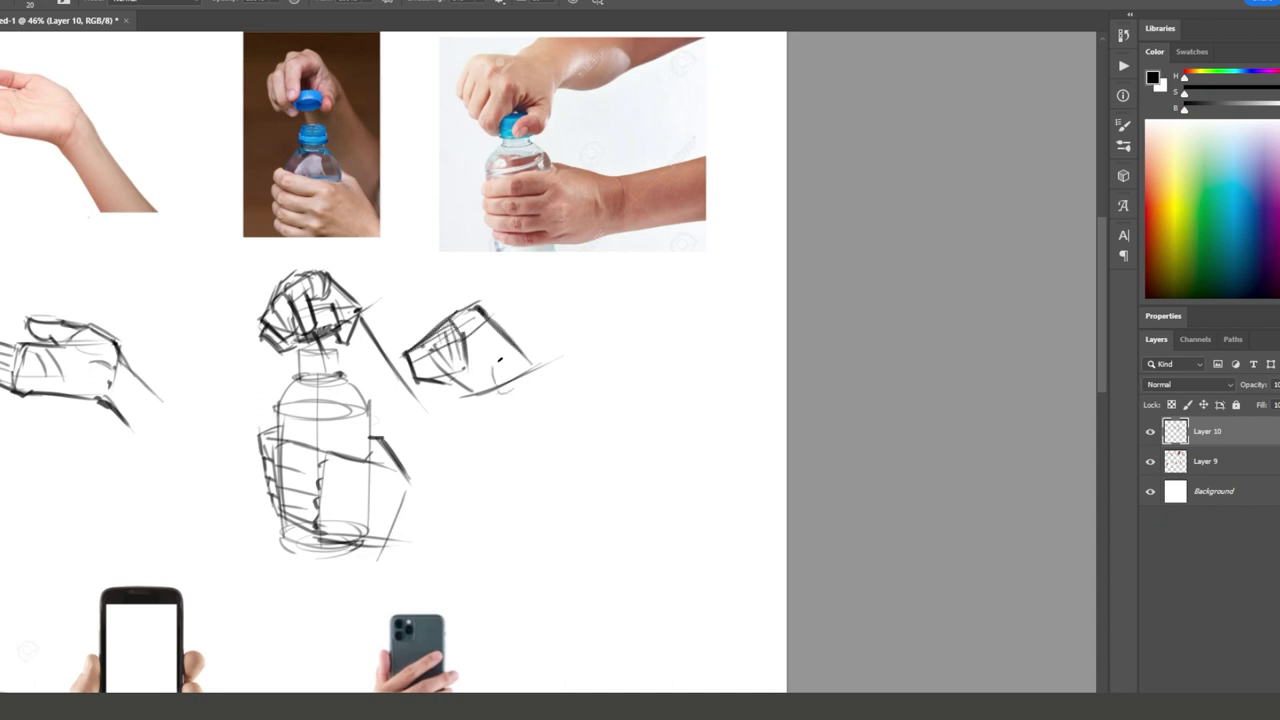
pyautogui.moveTo(434, 332)
pyautogui.mouseDown()
pyautogui.moveTo(452, 380)
pyautogui.moveTo(496, 414)
pyautogui.mouseUp()
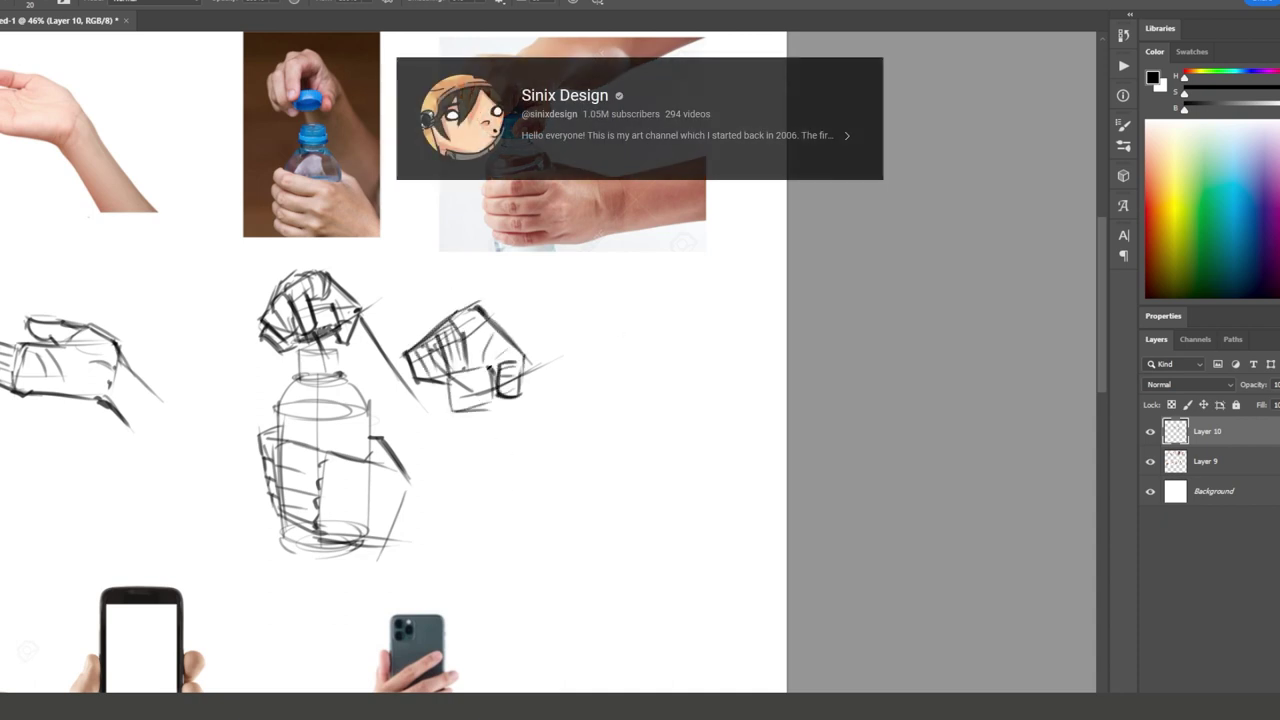
pyautogui.moveTo(462, 306); pyautogui.dragTo(516, 372)
pyautogui.keyDown('ctrl'); pyautogui.click(1175, 431); pyautogui.keyUp('ctrl')
pyautogui.moveTo(329, 503)
pyautogui.mouseDown()
pyautogui.moveTo(424, 507)
pyautogui.moveTo(259, 517)
pyautogui.mouseUp()
# Step: Draw a new cylinder bottle with fingers wrapped around it and a forearm
pyautogui.hotkey('ctrl', 'd')
pyautogui.moveTo(507, 565); pyautogui.dragTo(500, 432)
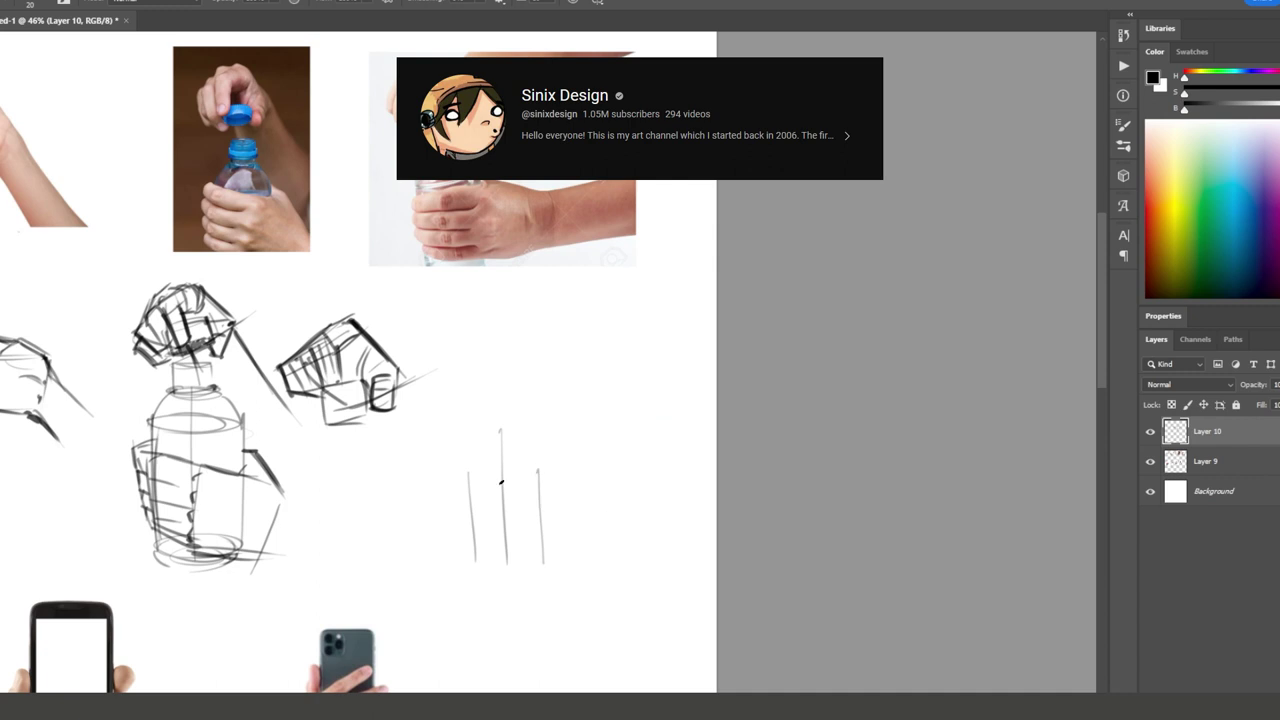
pyautogui.moveTo(468, 478); pyautogui.dragTo(537, 466)
pyautogui.moveTo(478, 570); pyautogui.dragTo(540, 568)
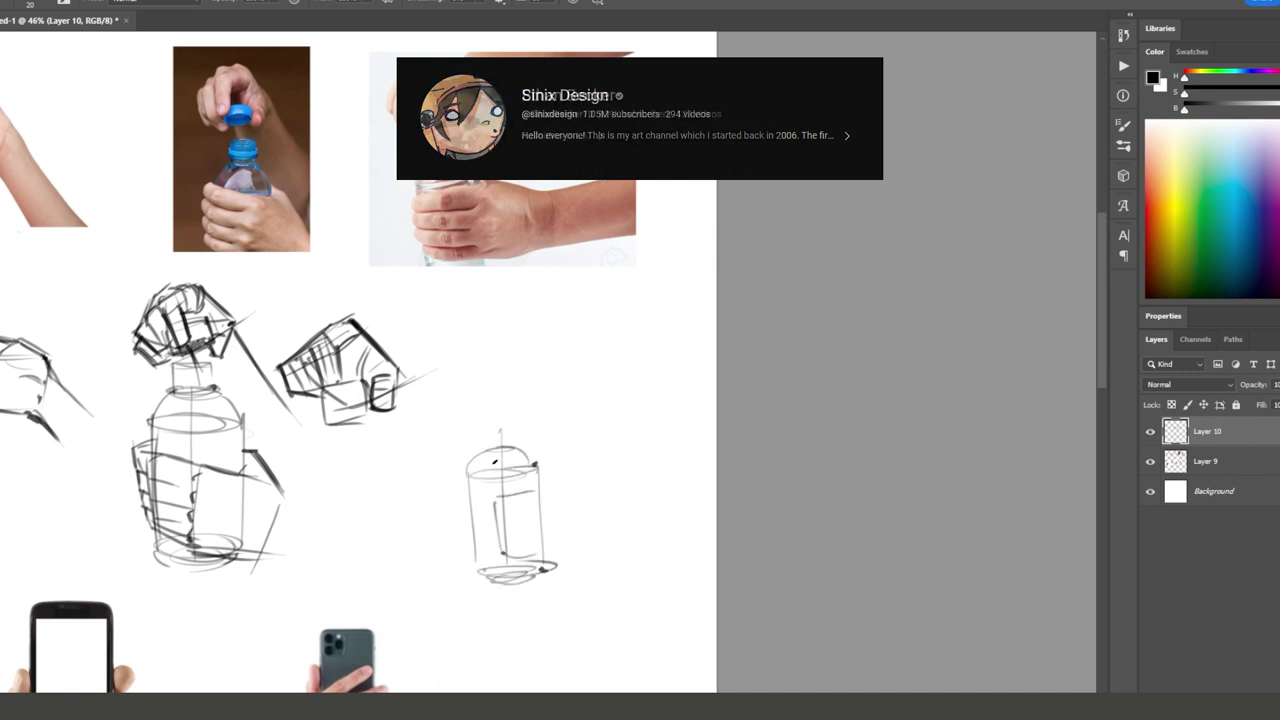
pyautogui.moveTo(466, 492); pyautogui.dragTo(538, 562)
pyautogui.moveTo(532, 490)
pyautogui.mouseDown()
pyautogui.moveTo(530, 555)
pyautogui.moveTo(642, 518)
pyautogui.mouseUp()
pyautogui.moveTo(584, 478); pyautogui.dragTo(657, 466)
pyautogui.moveTo(470, 526); pyautogui.dragTo(532, 530)
pyautogui.moveTo(474, 543); pyautogui.dragTo(536, 546)
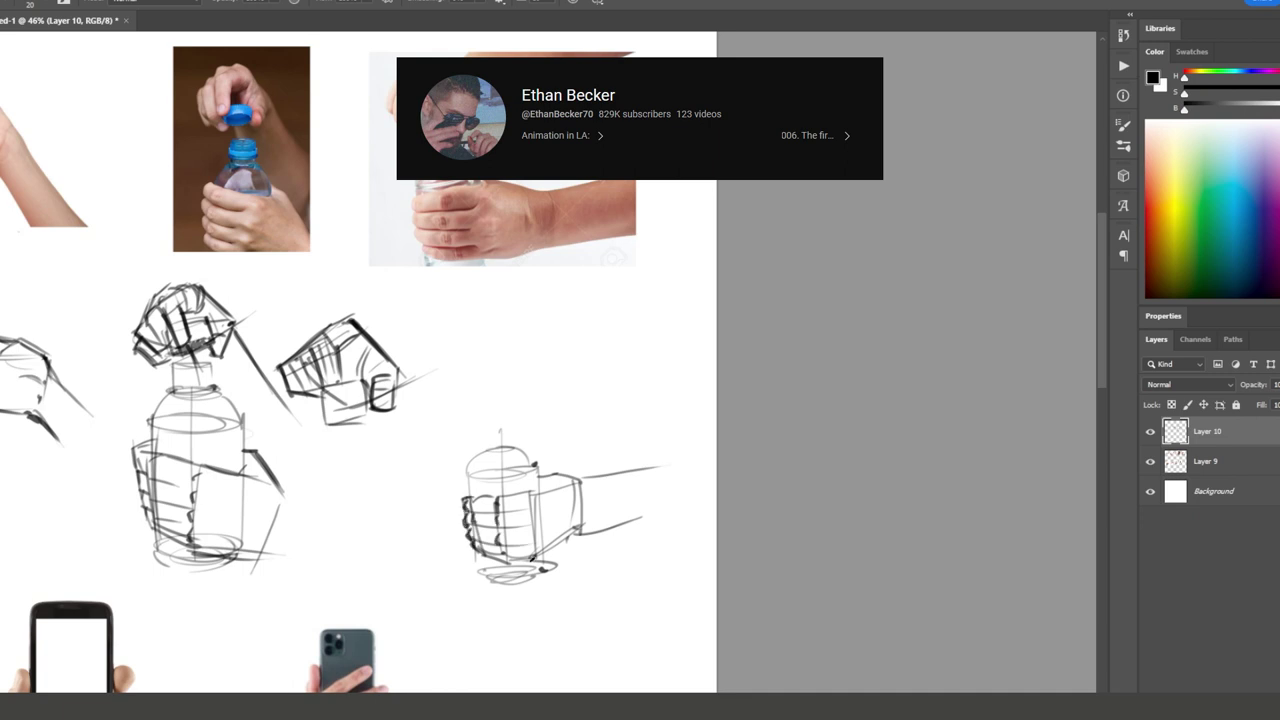
# Step: Add a cap and a tilted, darkened box hand with wrist above the new bottle
pyautogui.moveTo(498, 500); pyautogui.dragTo(544, 486)
pyautogui.moveTo(482, 426); pyautogui.dragTo(518, 424)
pyautogui.moveTo(484, 428); pyautogui.dragTo(520, 446)
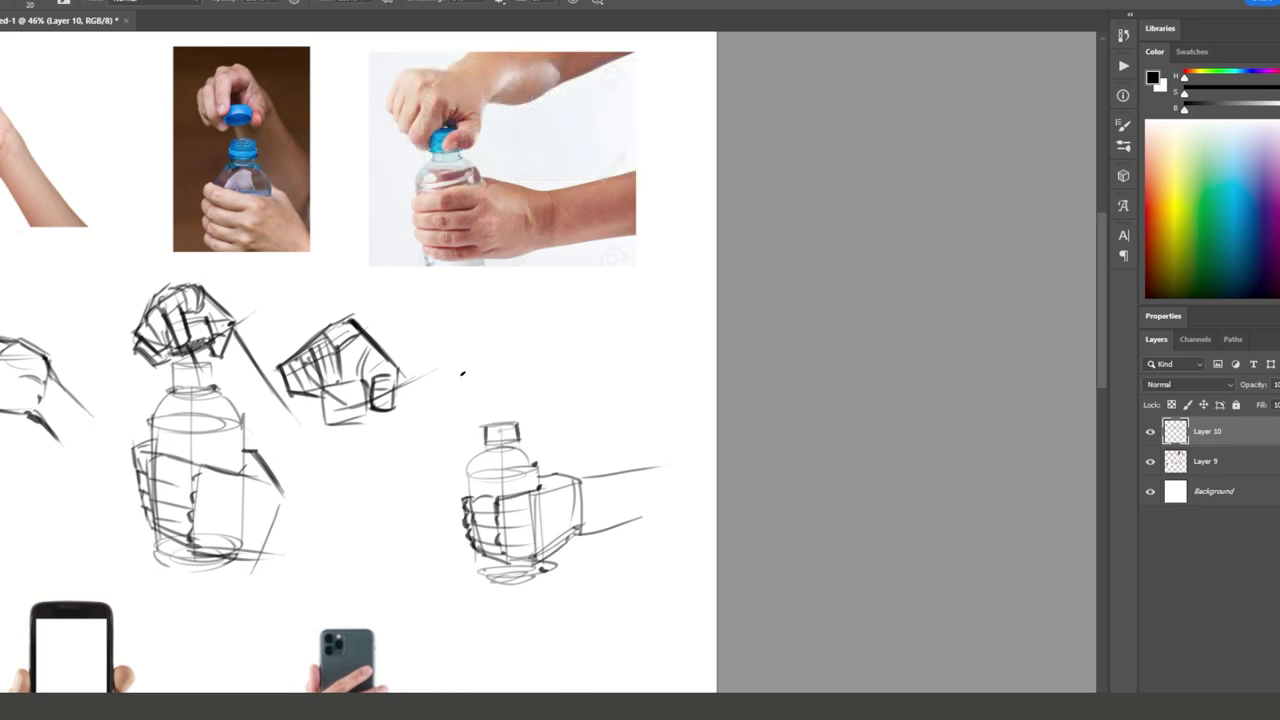
pyautogui.moveTo(456, 362); pyautogui.dragTo(508, 356)
pyautogui.moveTo(516, 358)
pyautogui.mouseDown()
pyautogui.moveTo(496, 398)
pyautogui.moveTo(524, 406)
pyautogui.moveTo(540, 442)
pyautogui.mouseUp()
pyautogui.moveTo(540, 390)
pyautogui.mouseDown()
pyautogui.moveTo(546, 432)
pyautogui.moveTo(604, 362)
pyautogui.mouseUp()
pyautogui.moveTo(446, 370); pyautogui.dragTo(452, 416)
pyautogui.moveTo(448, 364); pyautogui.dragTo(482, 390)
pyautogui.moveTo(446, 362); pyautogui.dragTo(524, 356)
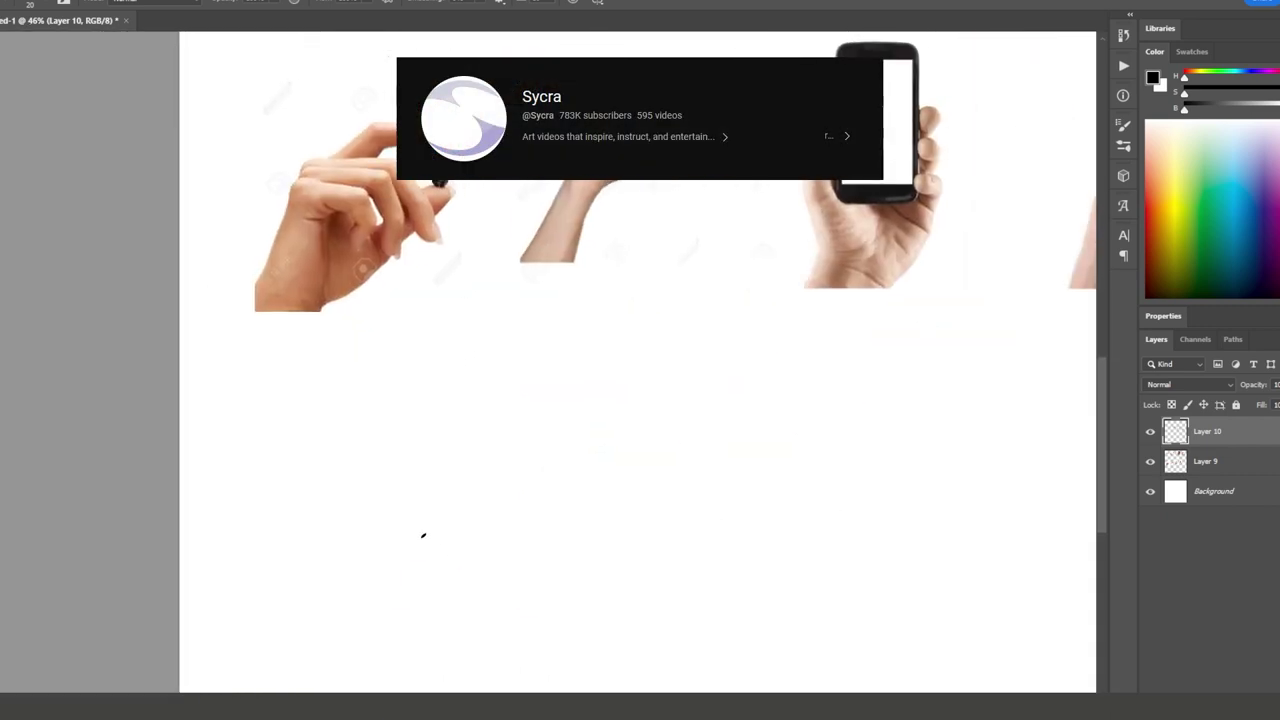
# Step: Block in a box hand pinching the pill, with thumb, top plane and finger divisions
pyautogui.moveTo(310, 437); pyautogui.dragTo(285, 577)
pyautogui.moveTo(357, 445)
pyautogui.mouseDown()
pyautogui.moveTo(352, 580)
pyautogui.moveTo(333, 580)
pyautogui.moveTo(405, 500)
pyautogui.mouseUp()
pyautogui.moveTo(284, 576); pyautogui.dragTo(362, 582)
pyautogui.moveTo(360, 585); pyautogui.dragTo(500, 424)
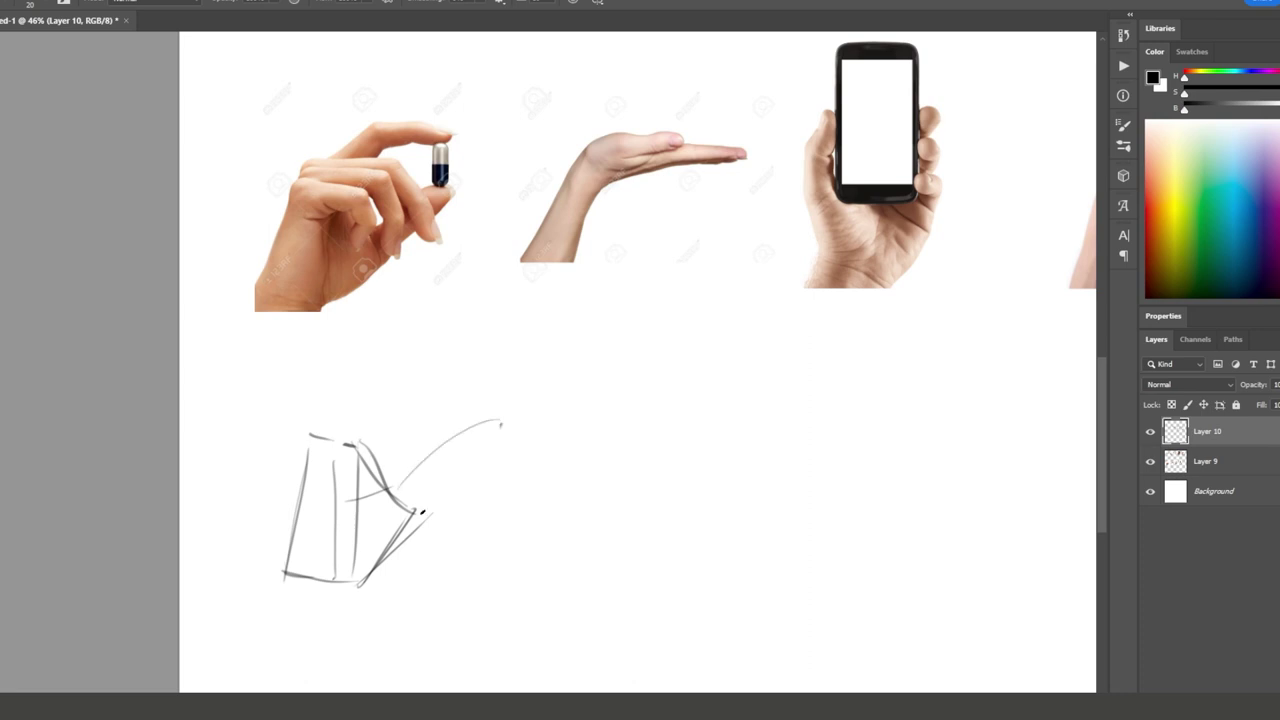
pyautogui.moveTo(386, 488); pyautogui.dragTo(480, 424)
pyautogui.moveTo(415, 512); pyautogui.dragTo(494, 436)
pyautogui.moveTo(316, 410); pyautogui.dragTo(405, 402)
pyautogui.moveTo(365, 452)
pyautogui.mouseDown()
pyautogui.moveTo(442, 404)
pyautogui.moveTo(442, 388)
pyautogui.mouseUp()
pyautogui.moveTo(462, 395); pyautogui.dragTo(494, 430)
pyautogui.moveTo(420, 418)
pyautogui.mouseDown()
pyautogui.moveTo(438, 464)
pyautogui.moveTo(388, 510)
pyautogui.mouseUp()
# Step: Darken the finger strokes and outer edges of the pinching box hand
pyautogui.moveTo(398, 455); pyautogui.dragTo(410, 505)
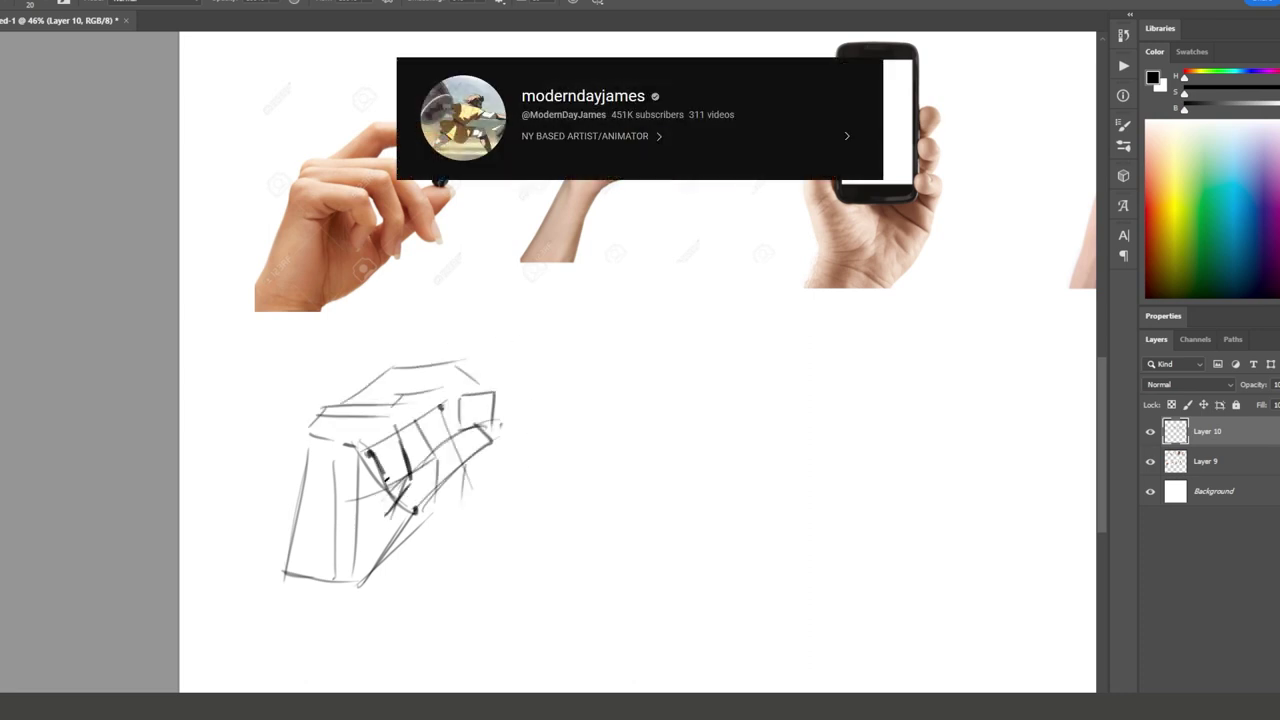
pyautogui.moveTo(418, 423); pyautogui.dragTo(440, 470)
pyautogui.moveTo(414, 510); pyautogui.dragTo(440, 480)
pyautogui.moveTo(442, 420); pyautogui.dragTo(487, 502)
pyautogui.moveTo(410, 516); pyautogui.dragTo(358, 584)
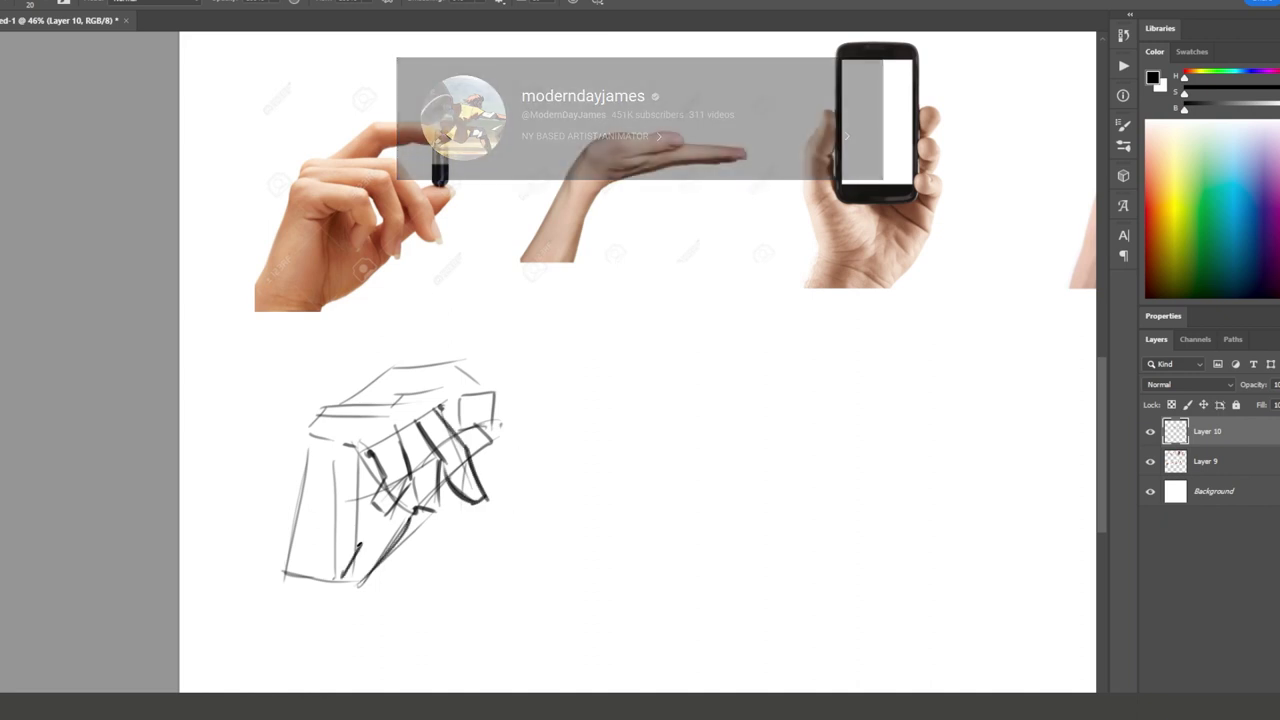
pyautogui.moveTo(306, 430)
pyautogui.mouseDown()
pyautogui.moveTo(280, 598)
pyautogui.moveTo(400, 366)
pyautogui.moveTo(476, 366)
pyautogui.moveTo(503, 388)
pyautogui.mouseUp()
pyautogui.moveTo(388, 406); pyautogui.dragTo(496, 384)
# Step: Sketch the flat palm hand under its reference, extending toward the fingertips
pyautogui.moveTo(576, 553); pyautogui.dragTo(391, 506)
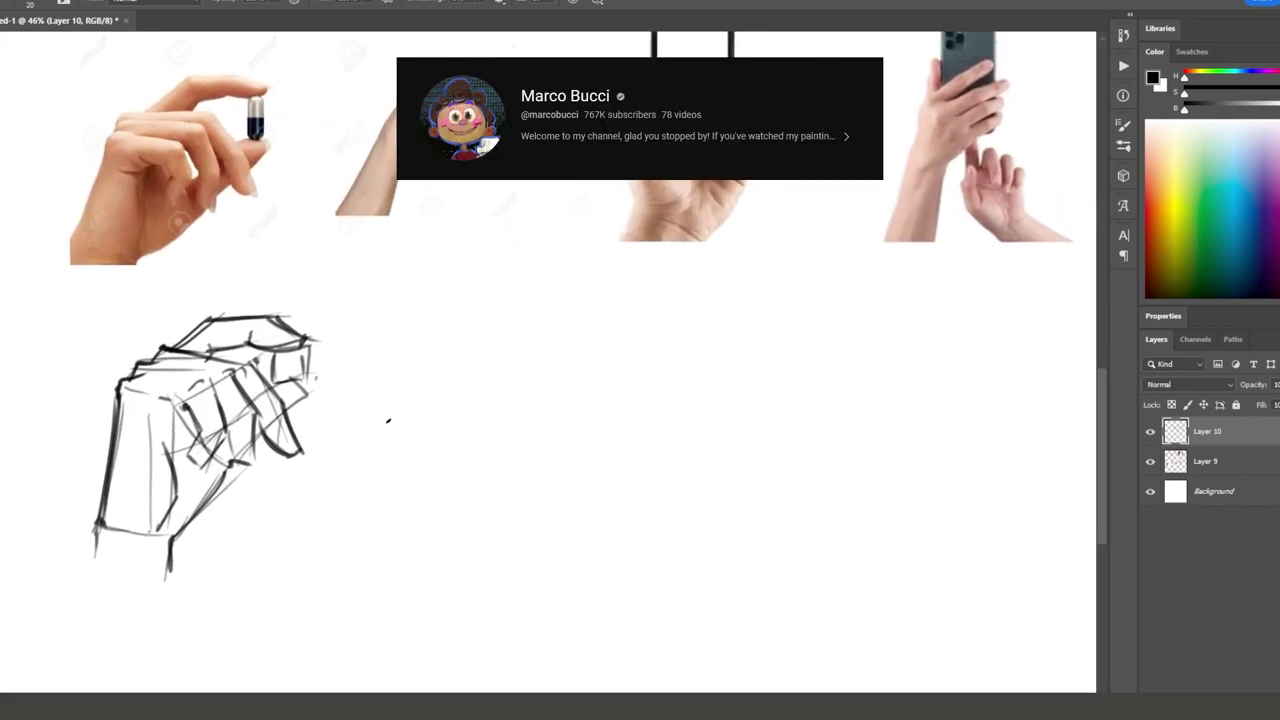
pyautogui.moveTo(402, 404); pyautogui.dragTo(332, 562)
pyautogui.moveTo(428, 428); pyautogui.dragTo(408, 596)
pyautogui.moveTo(400, 400); pyautogui.dragTo(520, 394)
pyautogui.moveTo(428, 438); pyautogui.dragTo(474, 404)
pyautogui.moveTo(470, 388); pyautogui.dragTo(518, 380)
pyautogui.moveTo(390, 400)
pyautogui.mouseDown()
pyautogui.moveTo(476, 382)
pyautogui.moveTo(662, 408)
pyautogui.moveTo(426, 462)
pyautogui.mouseUp()
pyautogui.moveTo(723, 460); pyautogui.dragTo(373, 485)
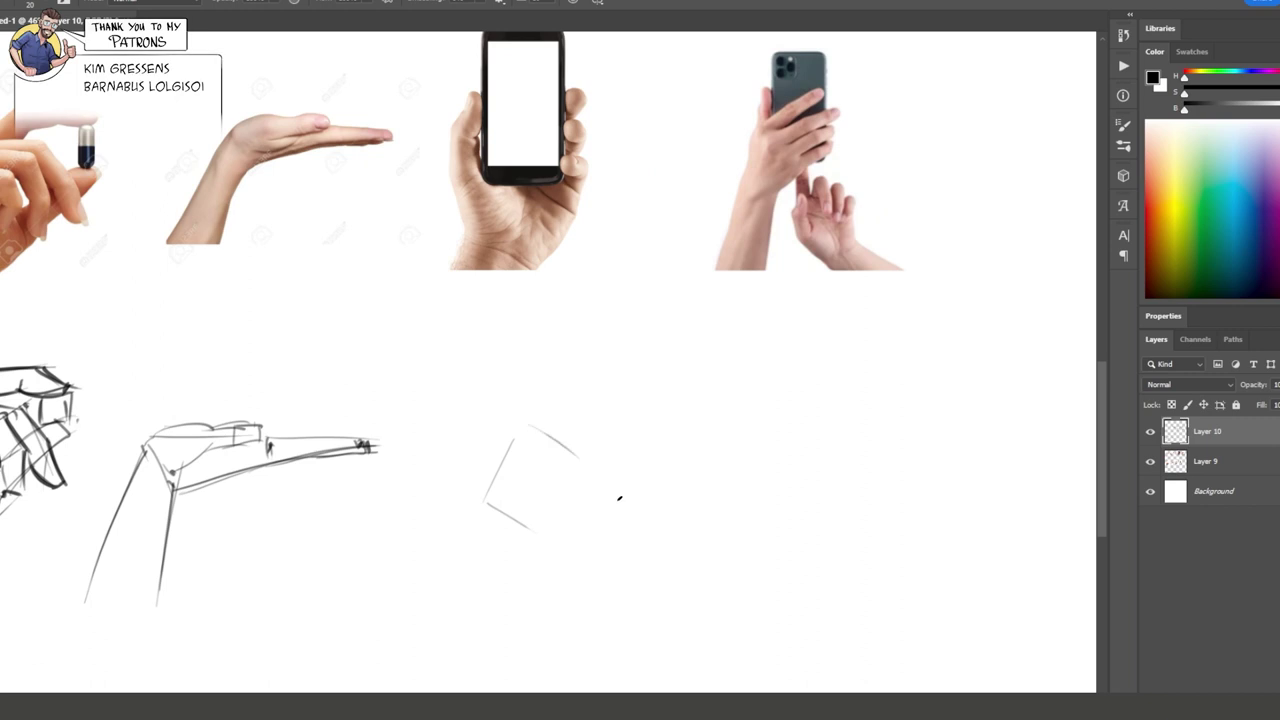
# Step: Start a box hand under the phone photo and outline the phone it holds
pyautogui.moveTo(578, 512); pyautogui.dragTo(590, 446)
pyautogui.moveTo(528, 420); pyautogui.dragTo(588, 464)
pyautogui.moveTo(504, 438); pyautogui.dragTo(504, 310)
pyautogui.moveTo(502, 304); pyautogui.dragTo(592, 476)
pyautogui.moveTo(585, 308); pyautogui.dragTo(585, 406)
pyautogui.moveTo(506, 376); pyautogui.dragTo(472, 412)
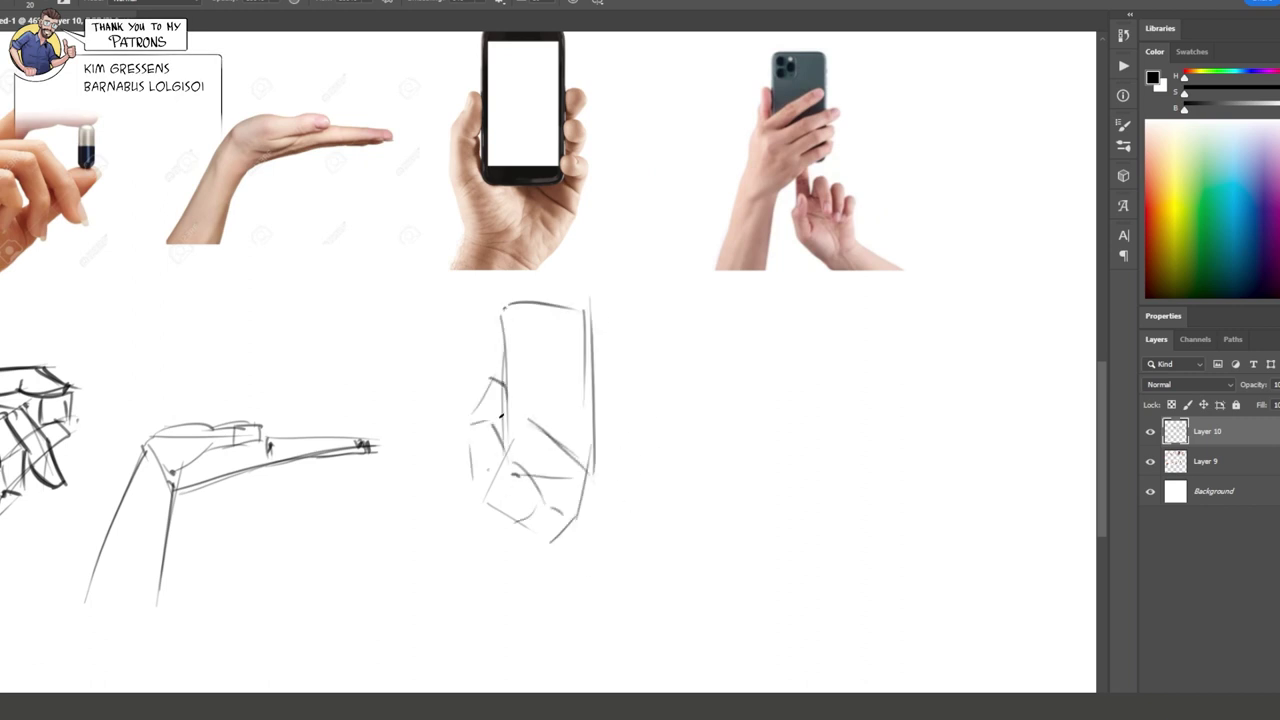
pyautogui.moveTo(584, 390); pyautogui.dragTo(592, 518)
pyautogui.moveTo(587, 292); pyautogui.dragTo(604, 476)
# Step: Refine the fingers, screen and thumb around the held phone
pyautogui.moveTo(592, 358); pyautogui.dragTo(600, 520)
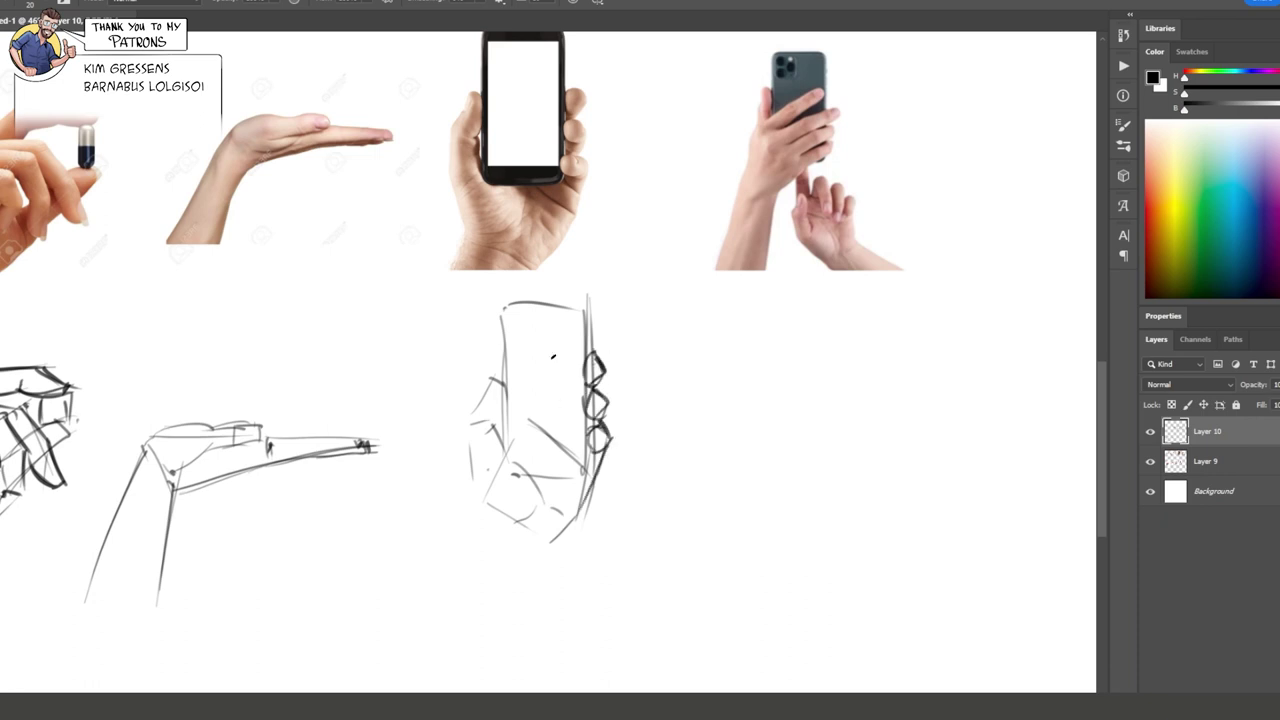
pyautogui.moveTo(506, 298); pyautogui.dragTo(506, 440)
pyautogui.moveTo(515, 320)
pyautogui.mouseDown()
pyautogui.moveTo(515, 468)
pyautogui.moveTo(588, 314)
pyautogui.mouseUp()
pyautogui.moveTo(510, 470); pyautogui.dragTo(568, 476)
pyautogui.moveTo(498, 374); pyautogui.dragTo(476, 504)
# Step: Draw a phone rectangle for the second phone-grip study
pyautogui.moveTo(495, 551); pyautogui.dragTo(600, 520)
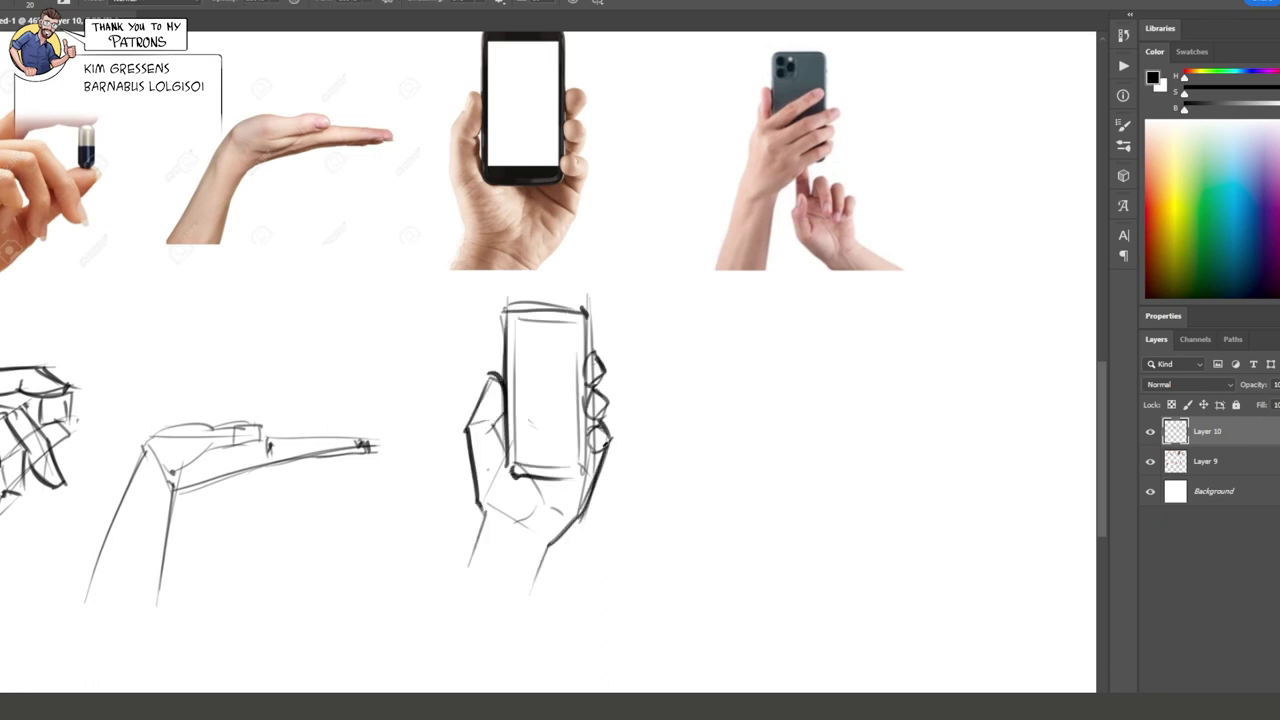
pyautogui.moveTo(998, 419); pyautogui.dragTo(808, 474)
pyautogui.moveTo(586, 416); pyautogui.dragTo(586, 562)
pyautogui.moveTo(680, 410); pyautogui.dragTo(682, 560)
pyautogui.moveTo(586, 410); pyautogui.dragTo(674, 406)
pyautogui.moveTo(588, 572); pyautogui.dragTo(679, 566)
# Step: Block in the hand below the second phone with finger contours along its side
pyautogui.moveTo(586, 412); pyautogui.dragTo(588, 574)
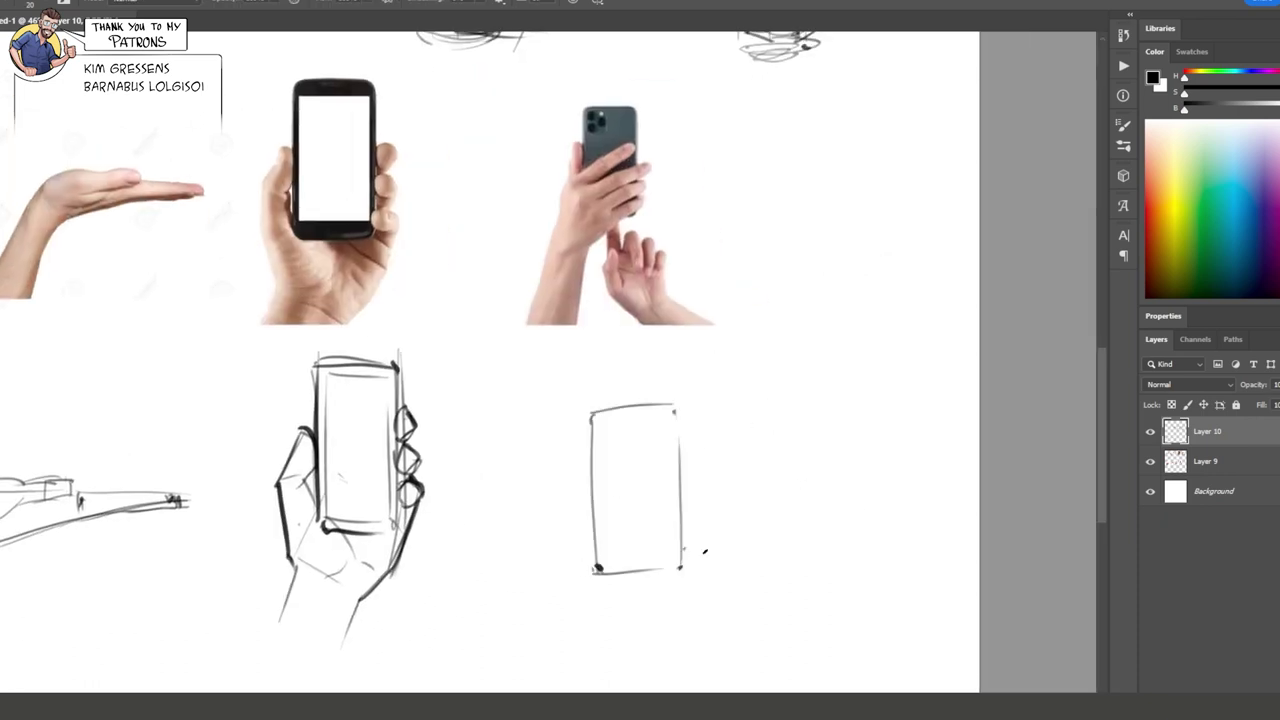
pyautogui.moveTo(582, 526)
pyautogui.mouseDown()
pyautogui.moveTo(640, 604)
pyautogui.moveTo(552, 606)
pyautogui.mouseUp()
pyautogui.moveTo(650, 560); pyautogui.dragTo(607, 592)
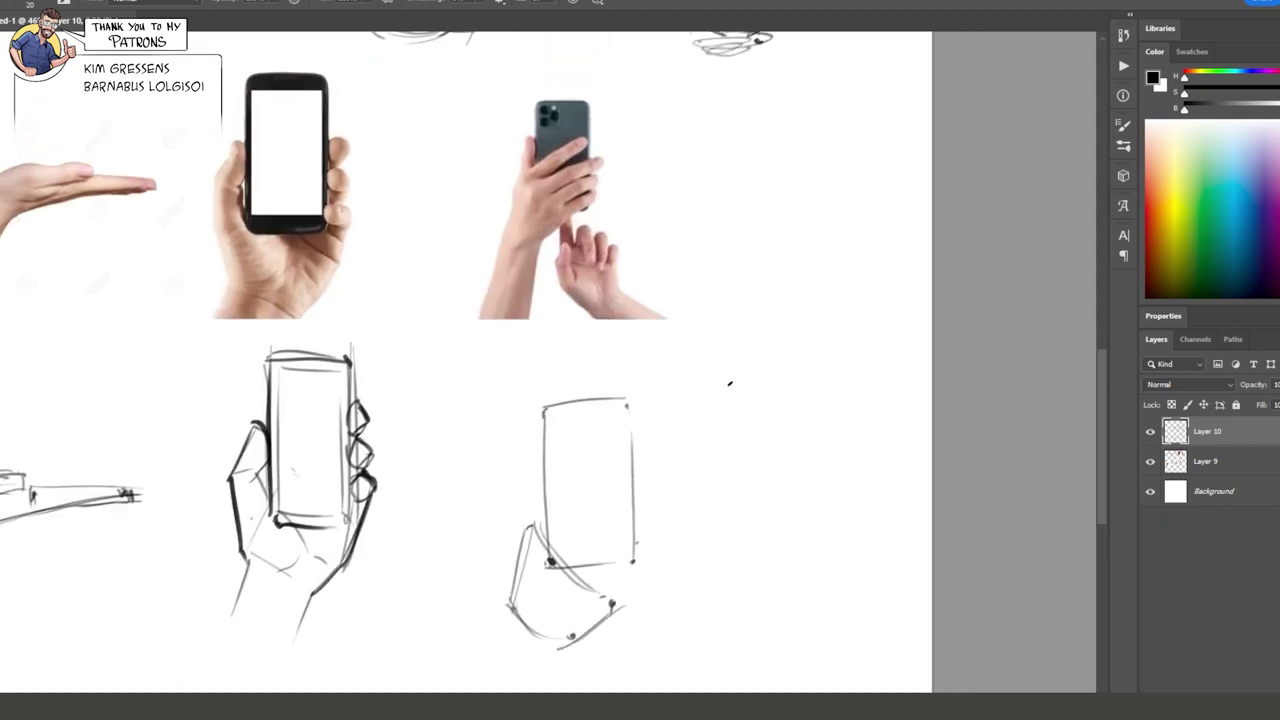
pyautogui.moveTo(652, 486)
pyautogui.mouseDown()
pyautogui.moveTo(596, 566)
pyautogui.moveTo(606, 606)
pyautogui.mouseUp()
pyautogui.moveTo(512, 590); pyautogui.dragTo(529, 512)
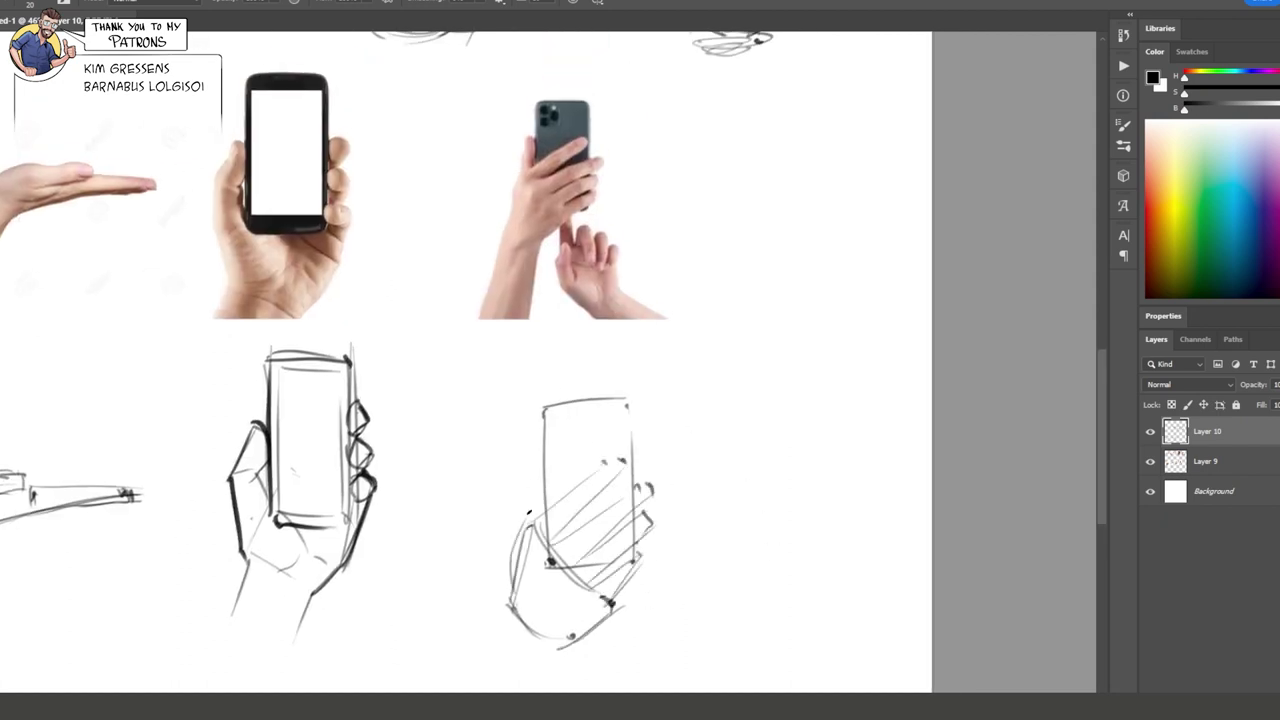
# Step: Add and refine the thumb, fingers and palm wrapping the second phone
pyautogui.moveTo(524, 462)
pyautogui.mouseDown()
pyautogui.moveTo(512, 552)
pyautogui.moveTo(532, 586)
pyautogui.mouseUp()
pyautogui.moveTo(549, 518); pyautogui.dragTo(620, 464)
pyautogui.moveTo(569, 543)
pyautogui.mouseDown()
pyautogui.moveTo(646, 480)
pyautogui.moveTo(590, 584)
pyautogui.mouseUp()
pyautogui.moveTo(646, 492); pyautogui.dragTo(574, 570)
pyautogui.moveTo(568, 398); pyautogui.dragTo(546, 516)
pyautogui.moveTo(510, 592); pyautogui.dragTo(578, 654)
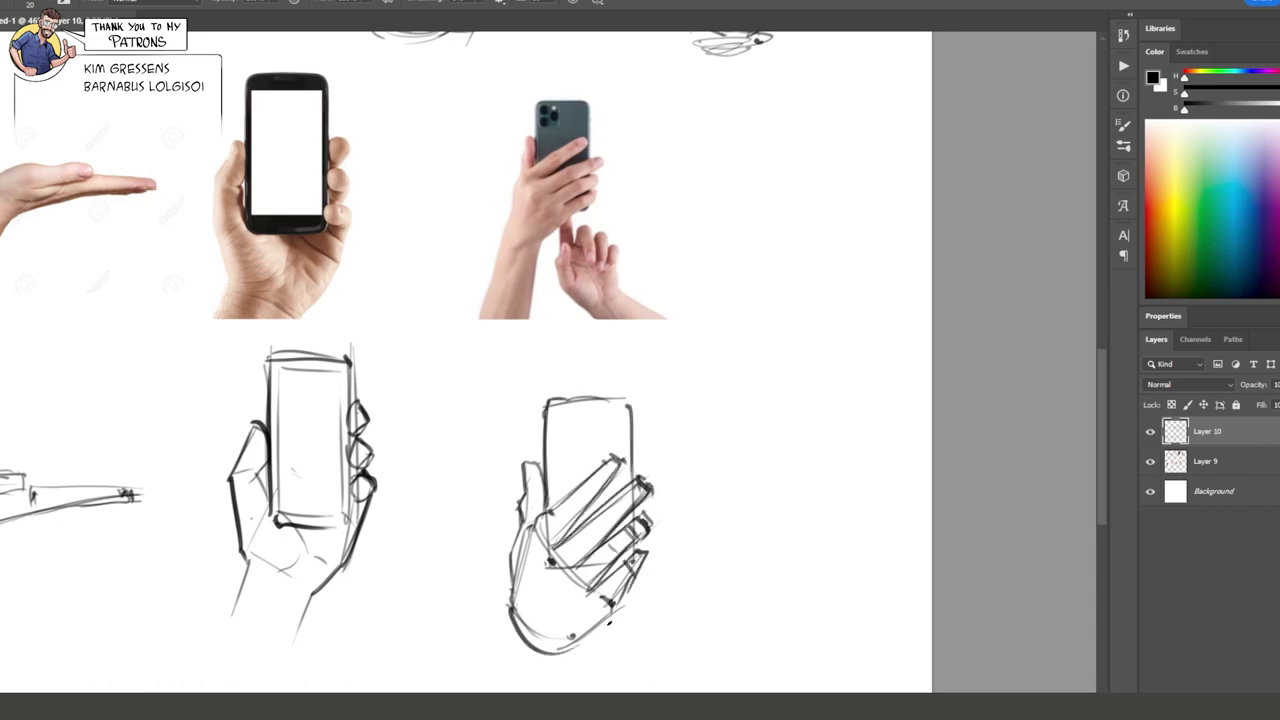